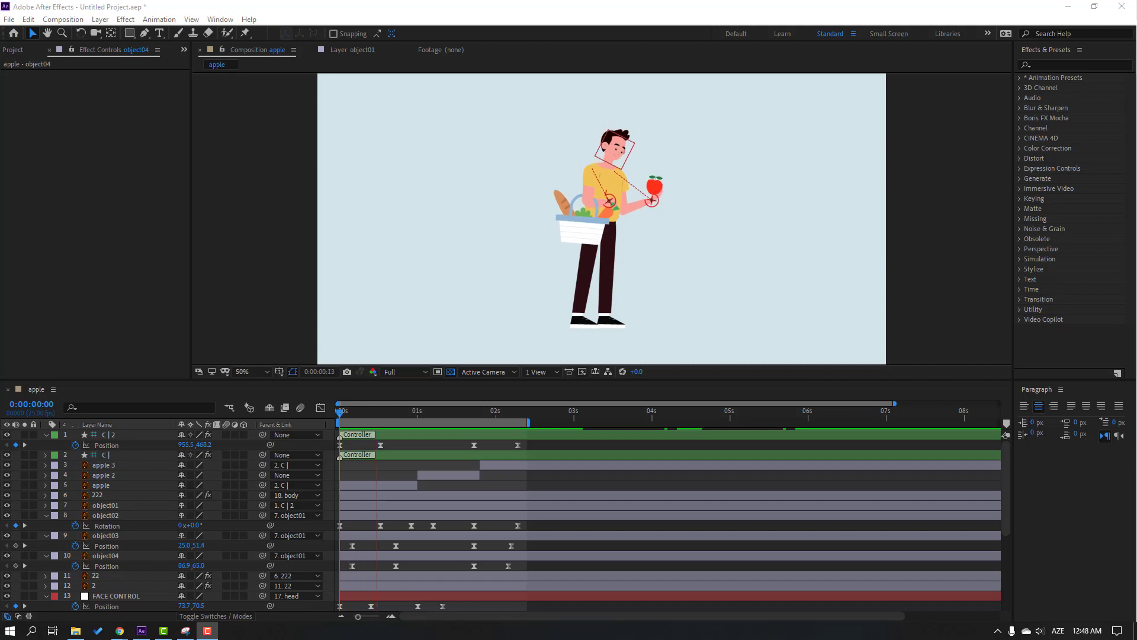
- Select all layers of the finished apple-toss animation
key("ctrl+a")
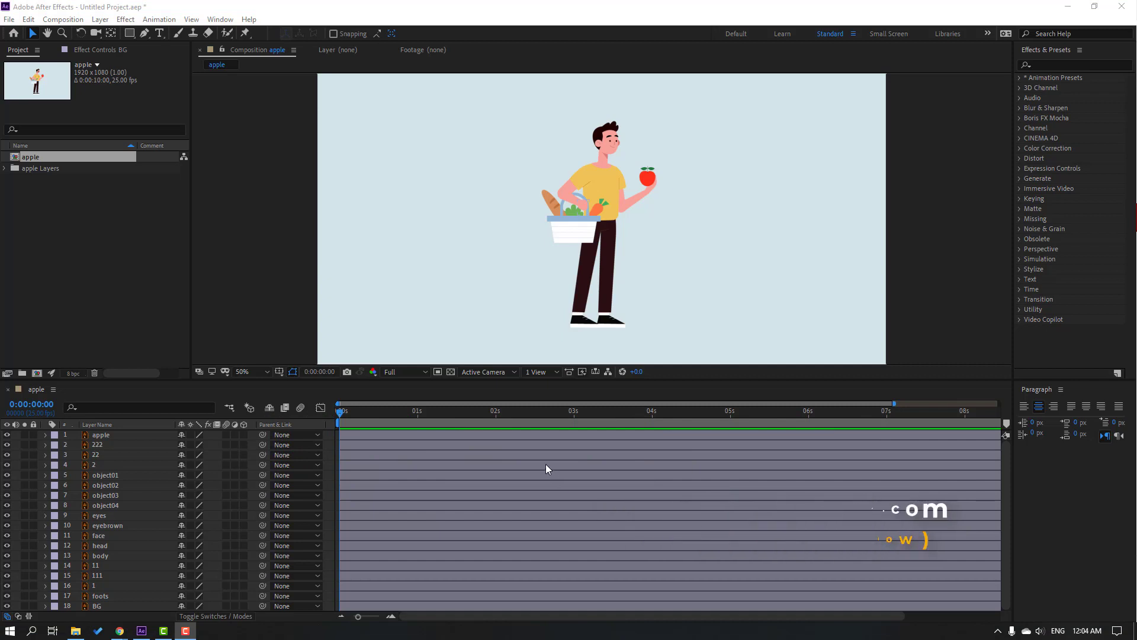
- Lock the BG background layer and select hand layer 1
left_click(183, 437)
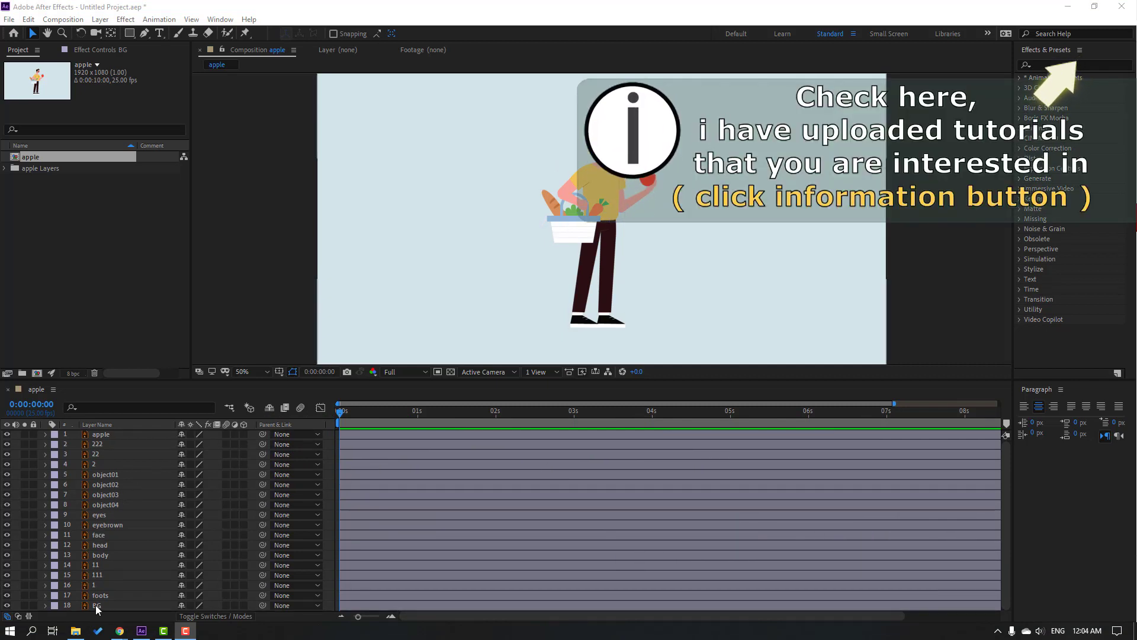
left_click(90, 604)
left_click(34, 605)
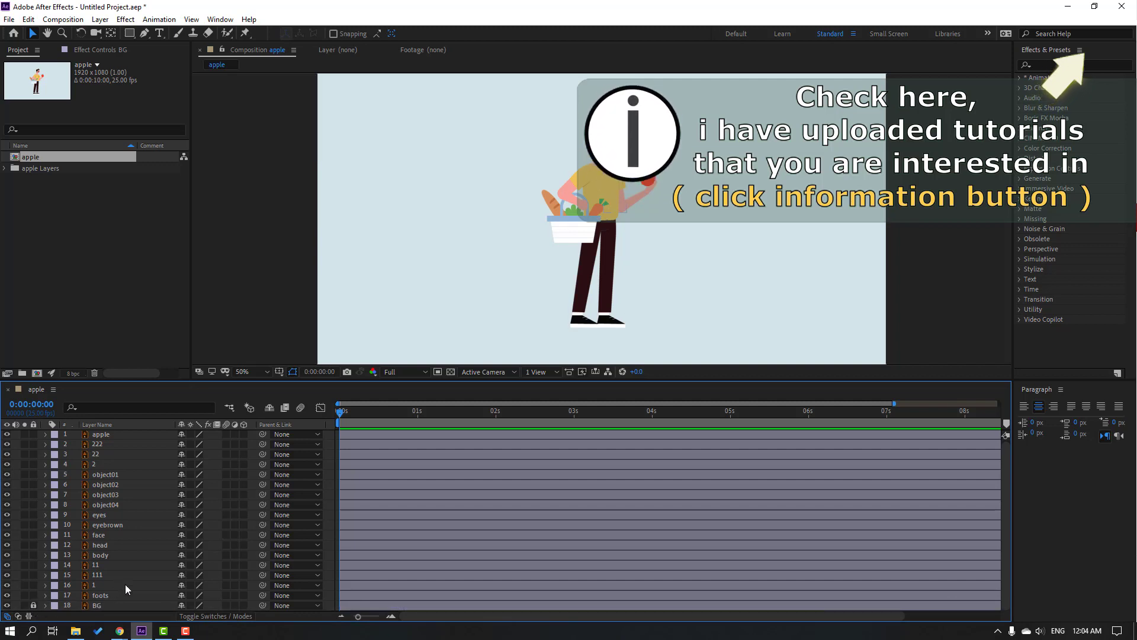
left_click(91, 585)
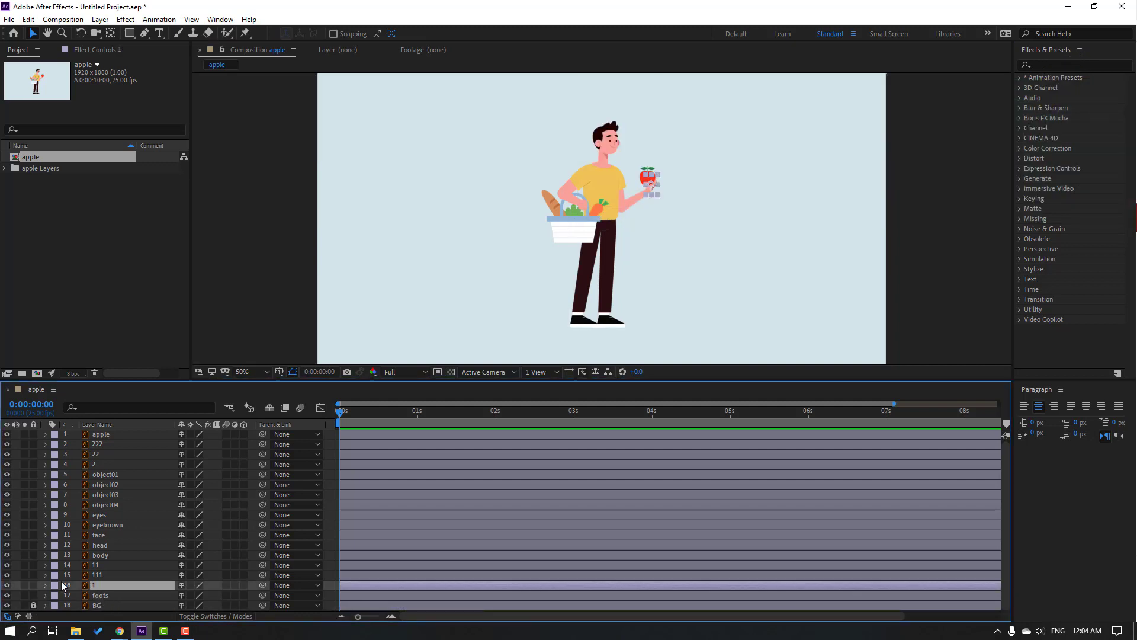
- Move hand layer 1's anchor point to its wrist end
left_click(24, 585)
scroll(664, 155, "up", 3)
left_click_drag(816, 142, 518, 236)
left_click(111, 34)
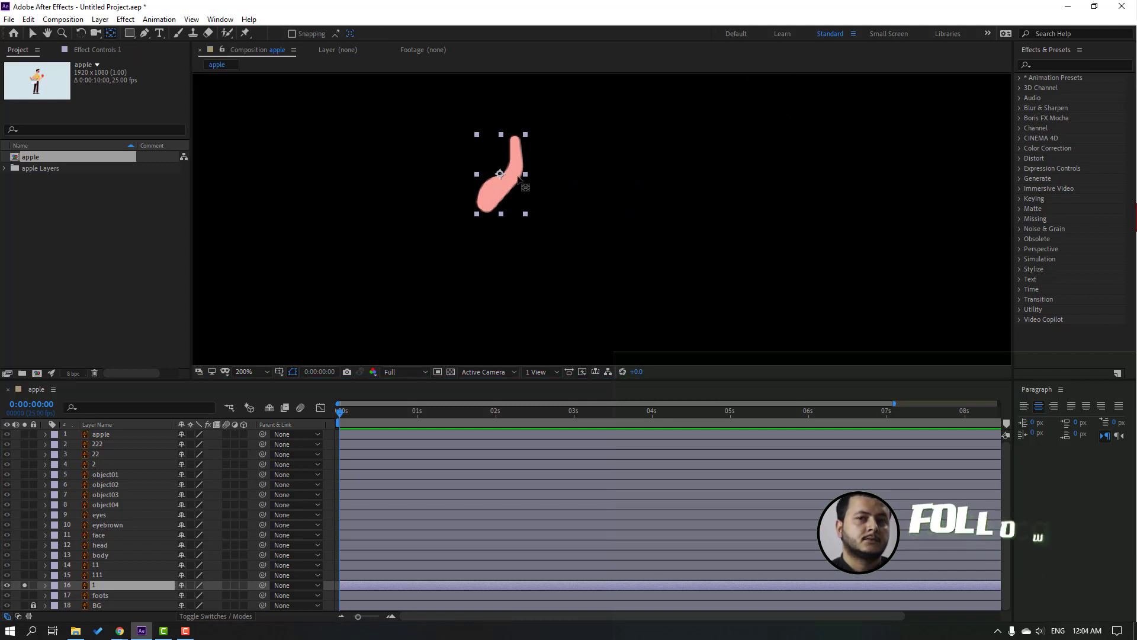
left_click_drag(500, 173, 482, 207)
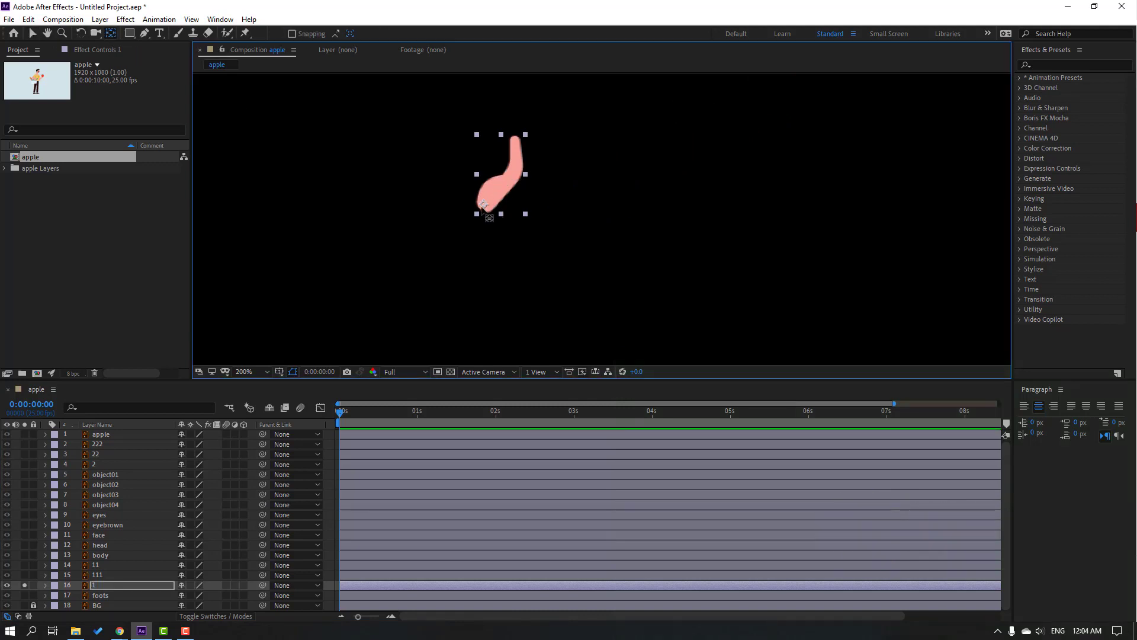
left_click(32, 35)
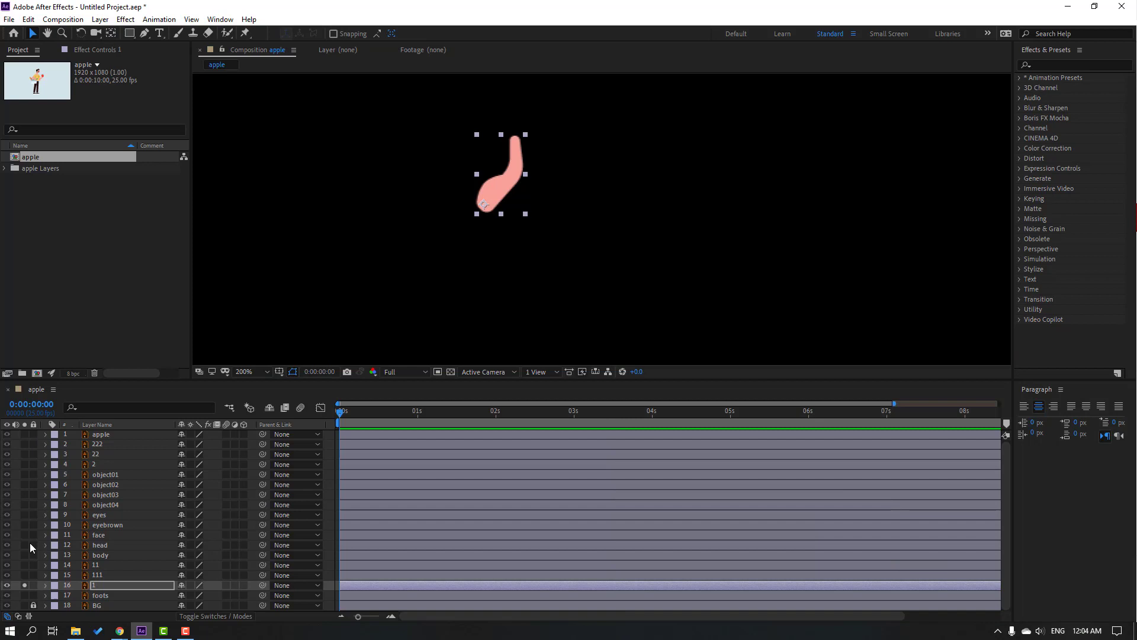
left_click(24, 584)
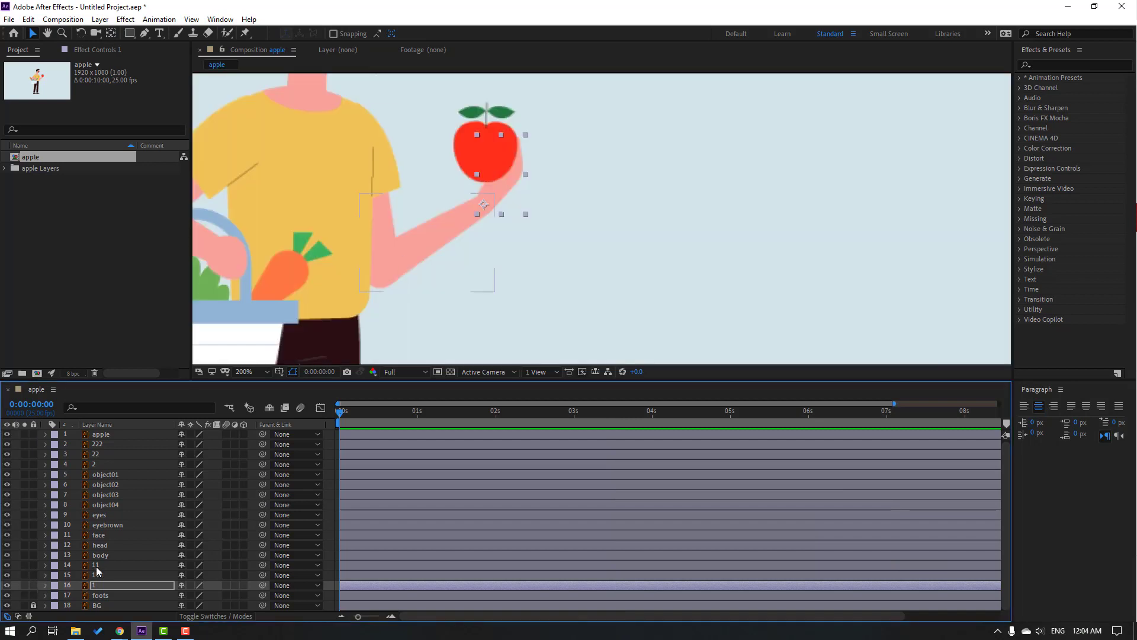
- Move forearm layer 11's anchor point to its elbow end
left_click(97, 566)
left_click(24, 566)
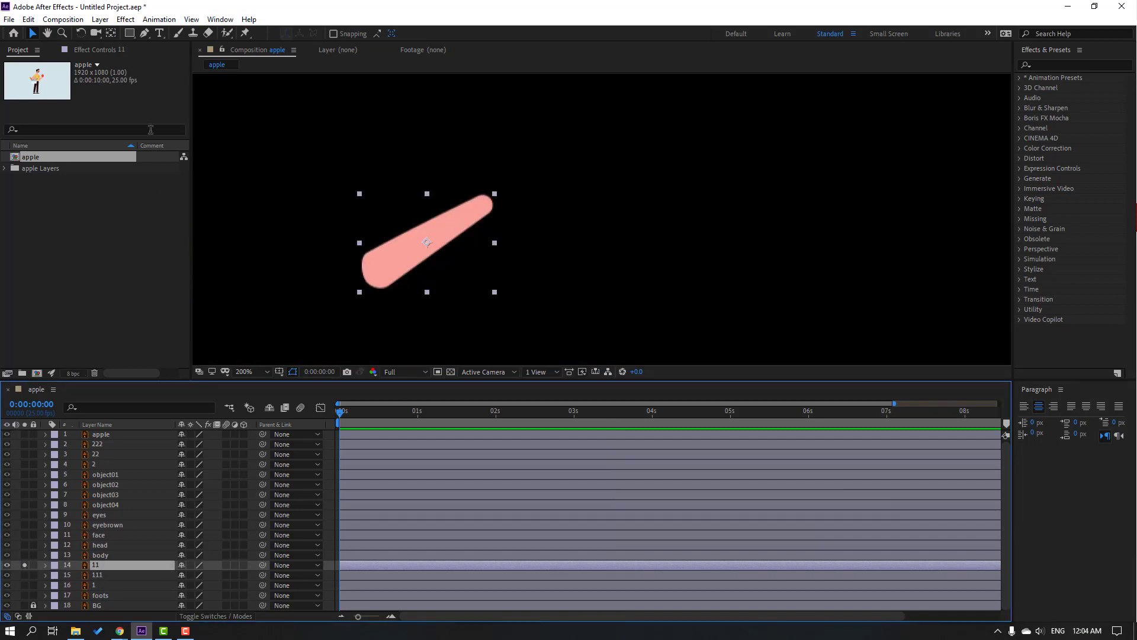
left_click(111, 33)
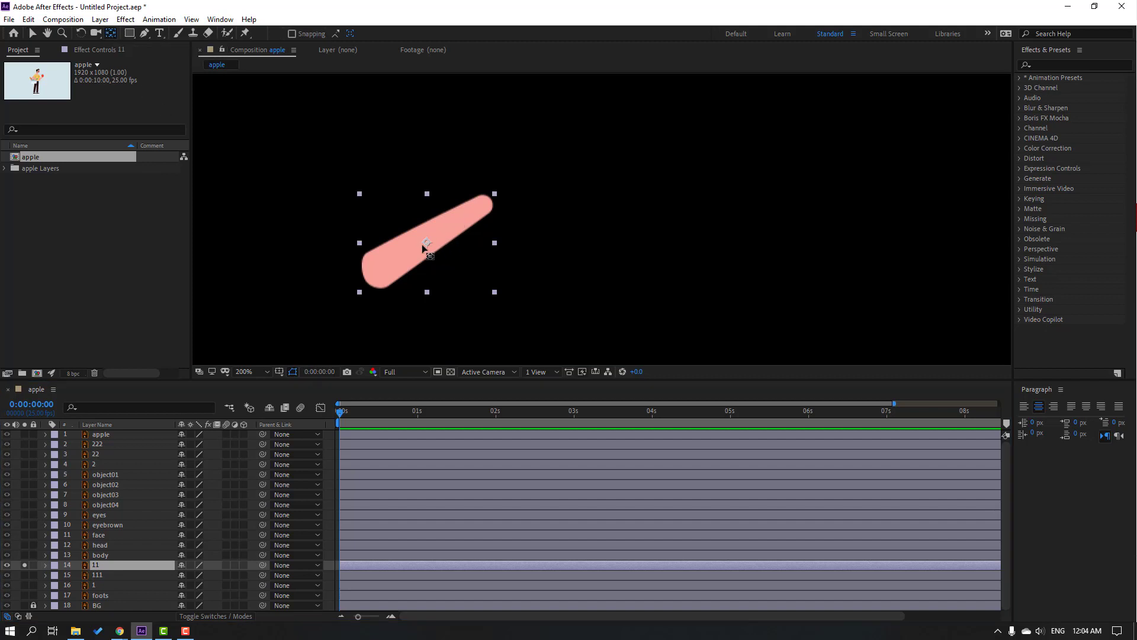
left_click_drag(425, 247, 372, 276)
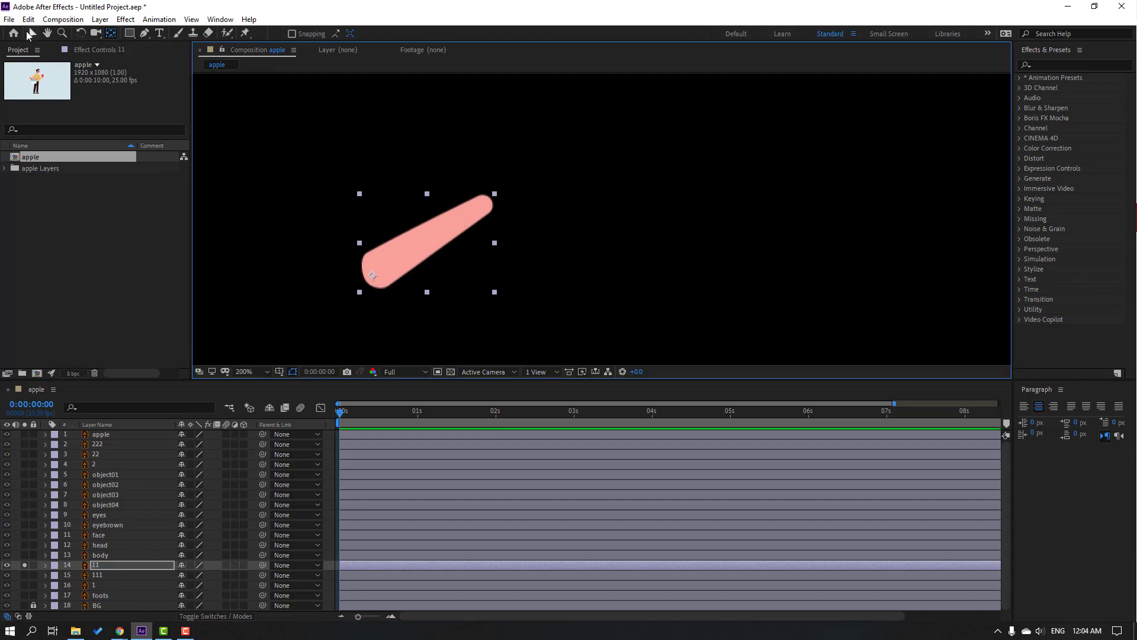
left_click(26, 30)
left_click(24, 564)
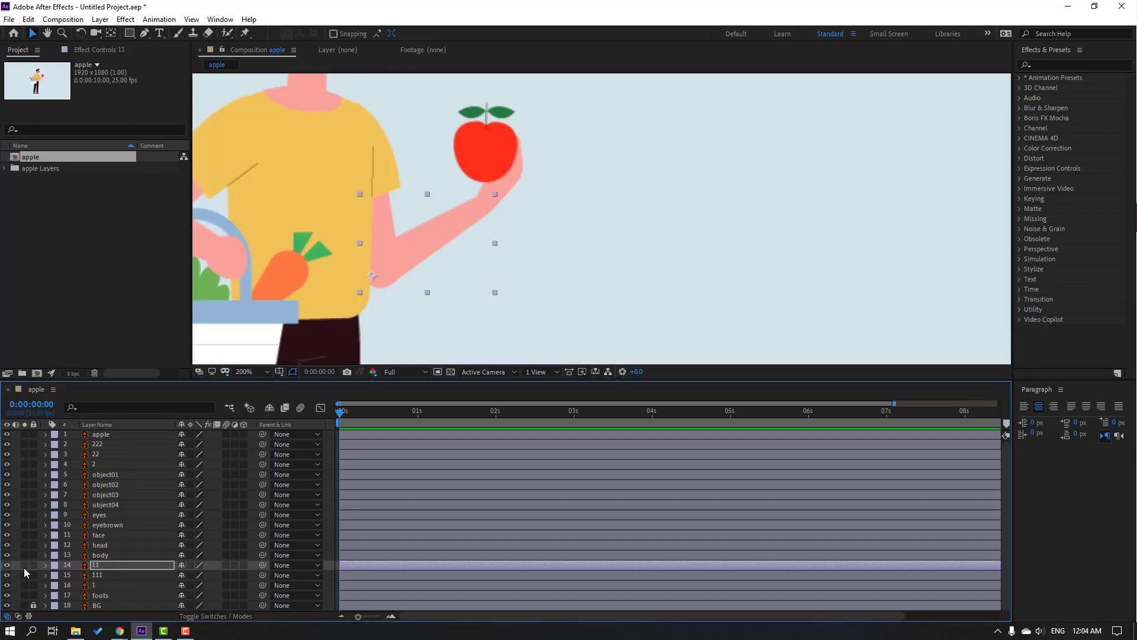
- Move upper arm layer 111's anchor point up to the shoulder
left_click(97, 577)
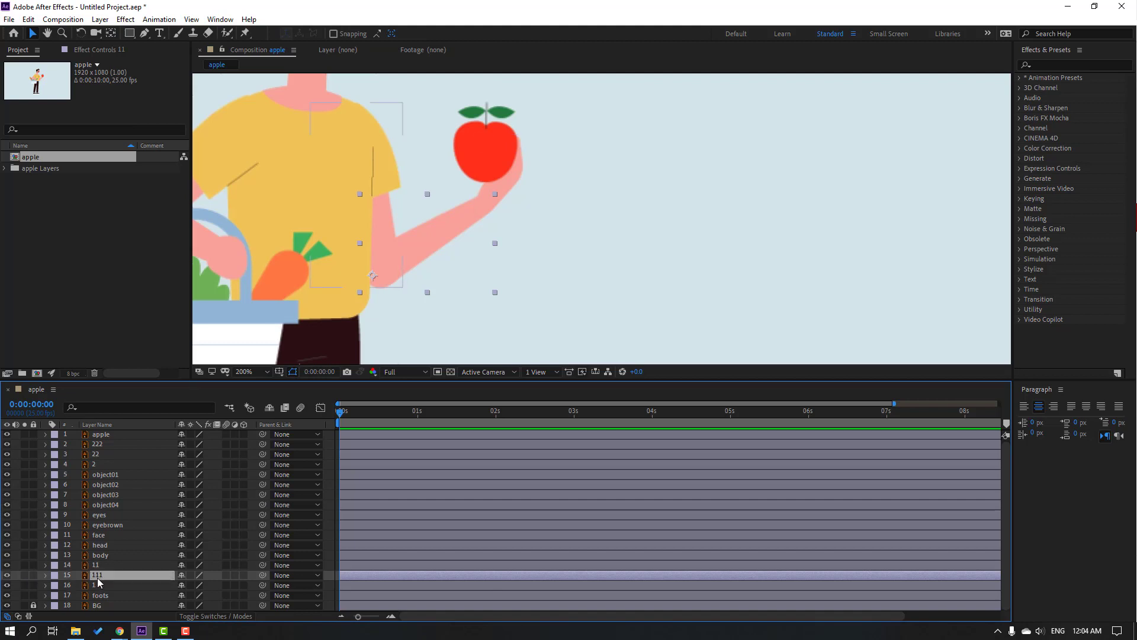
left_click(24, 577)
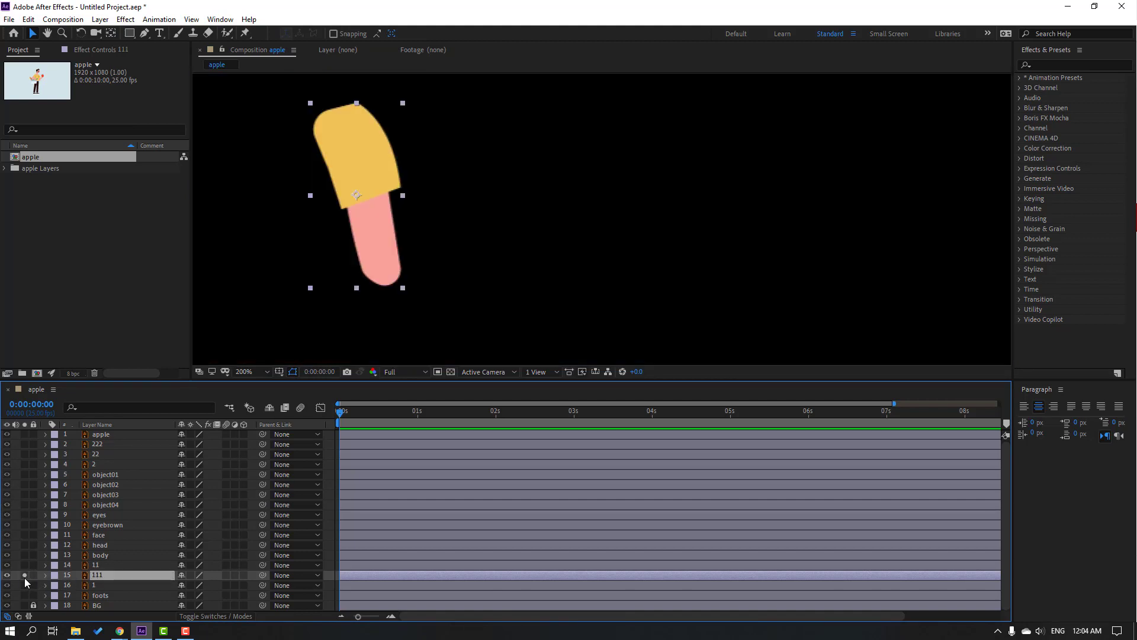
left_click(109, 37)
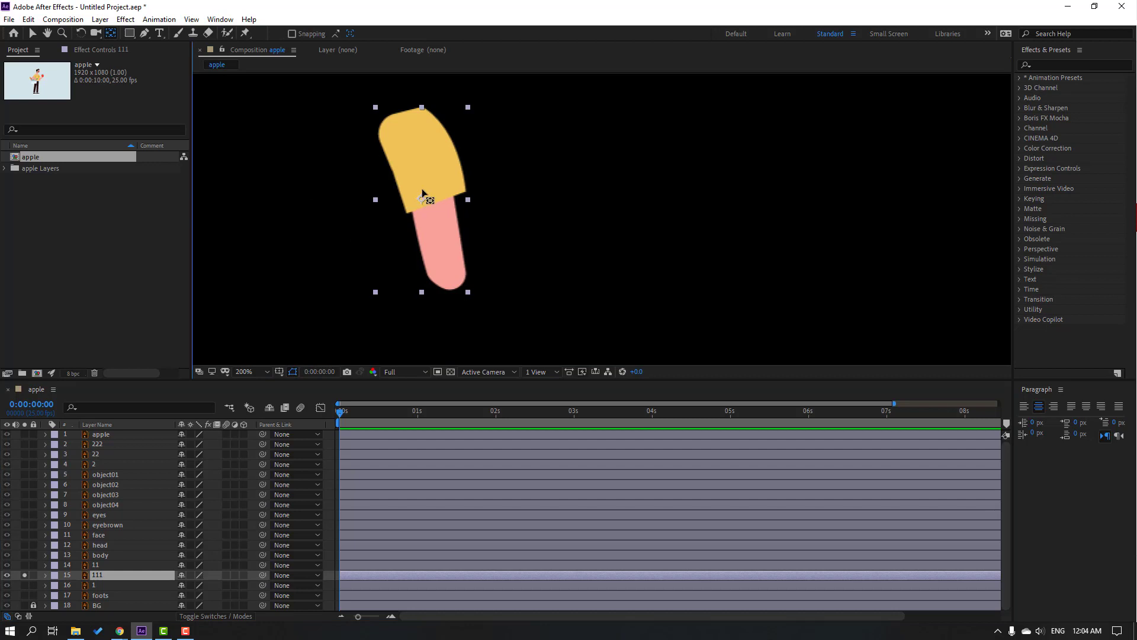
left_click_drag(422, 199, 406, 131)
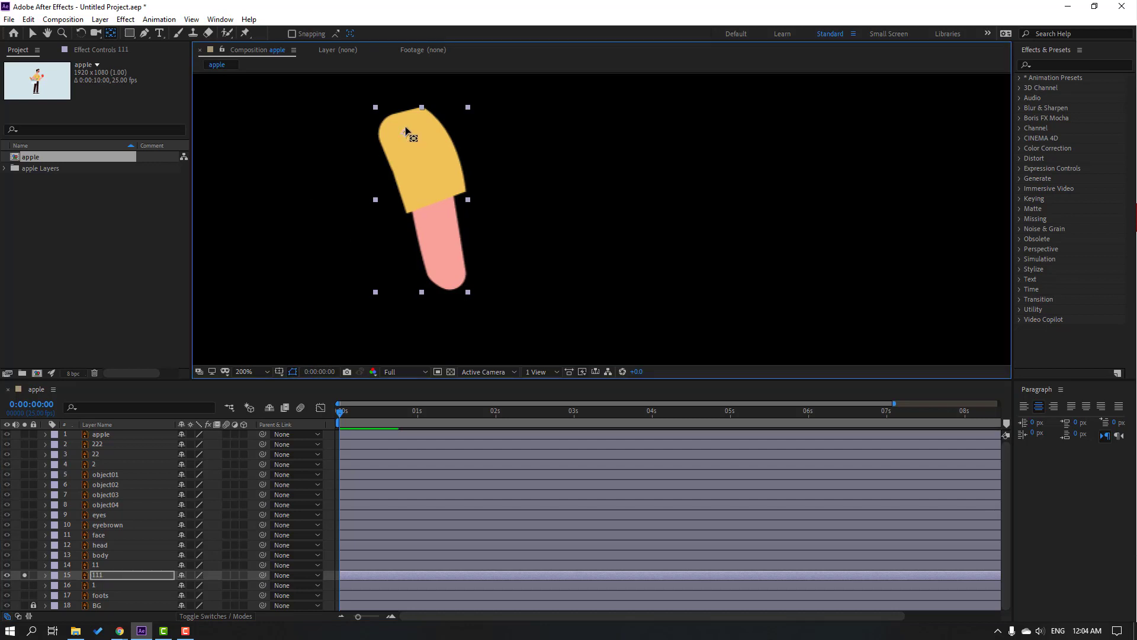
left_click(32, 34)
left_click(26, 573)
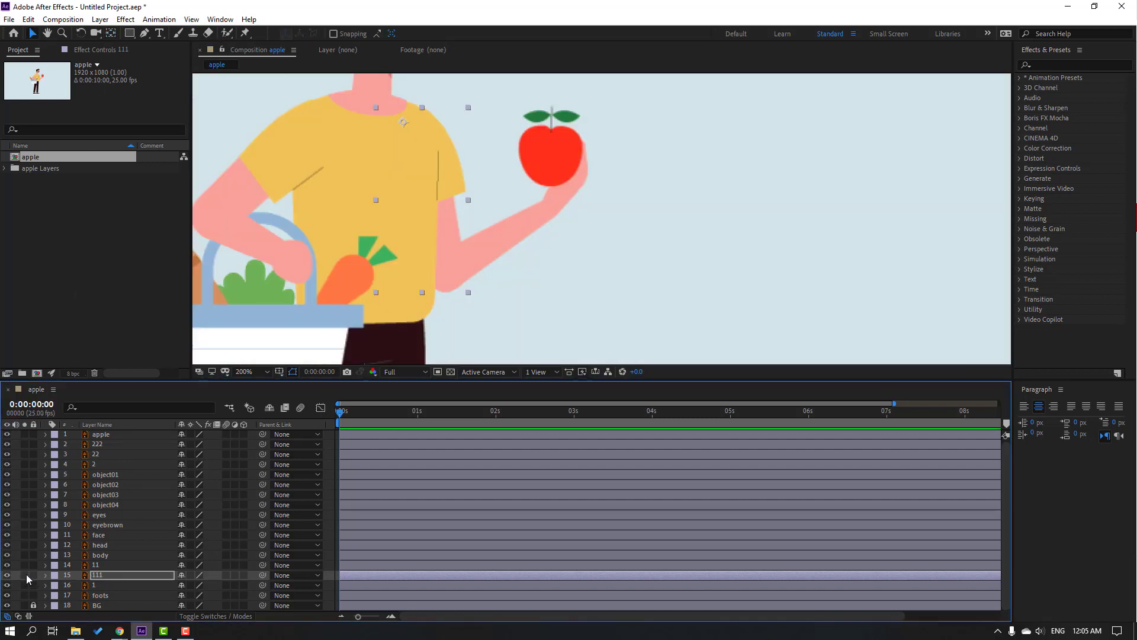
- Parent hand layer 1 to forearm layer 11
left_click(94, 586)
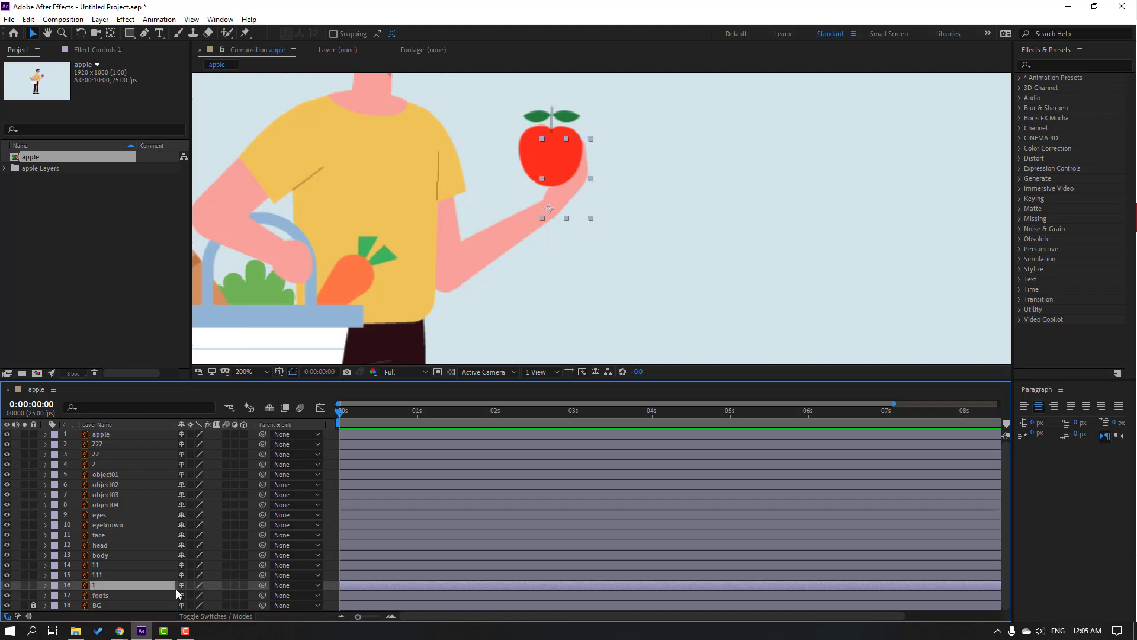
left_click_drag(263, 586, 97, 566)
left_click(98, 565)
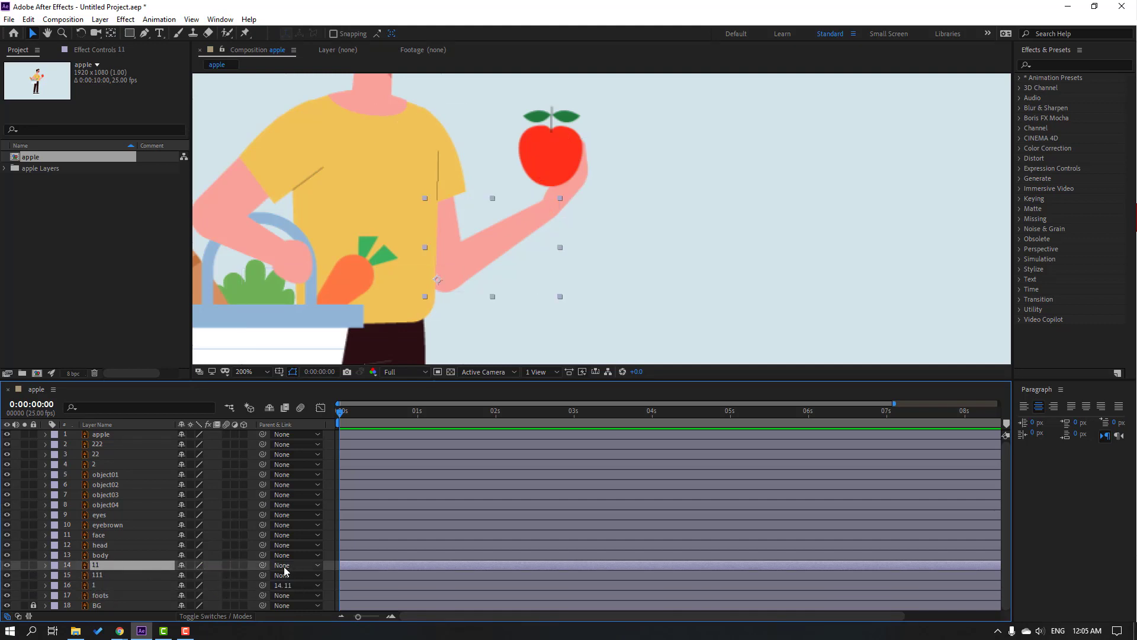
- Parent forearm 11 to upper arm 111, and upper arm 111 to the body layer
left_click_drag(262, 565, 100, 575)
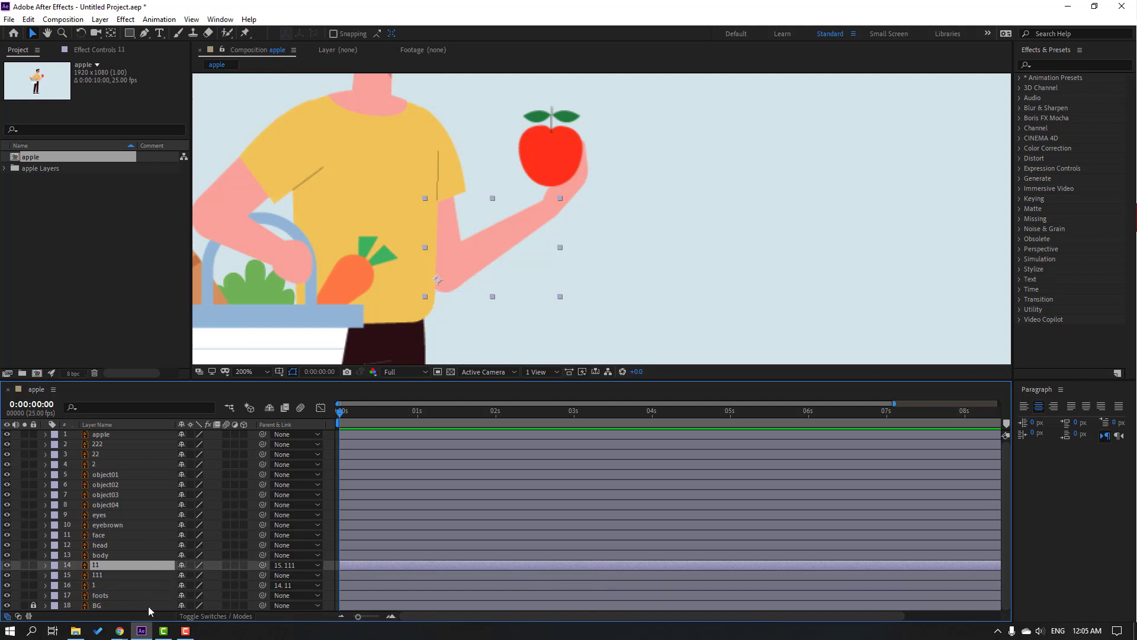
left_click(95, 576)
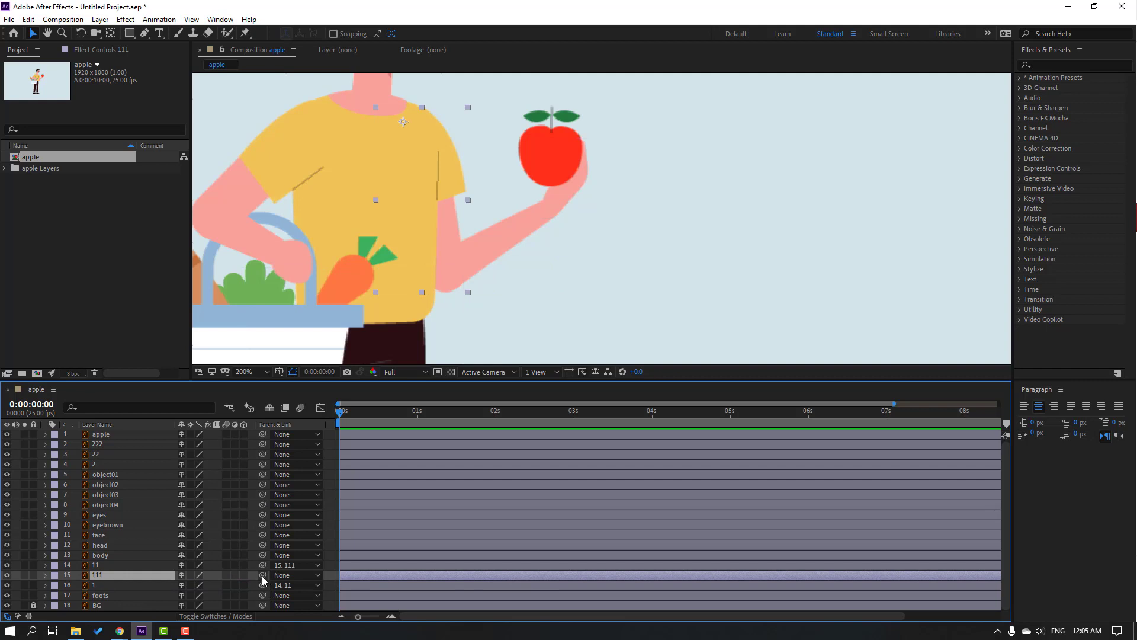
left_click_drag(262, 576, 113, 556)
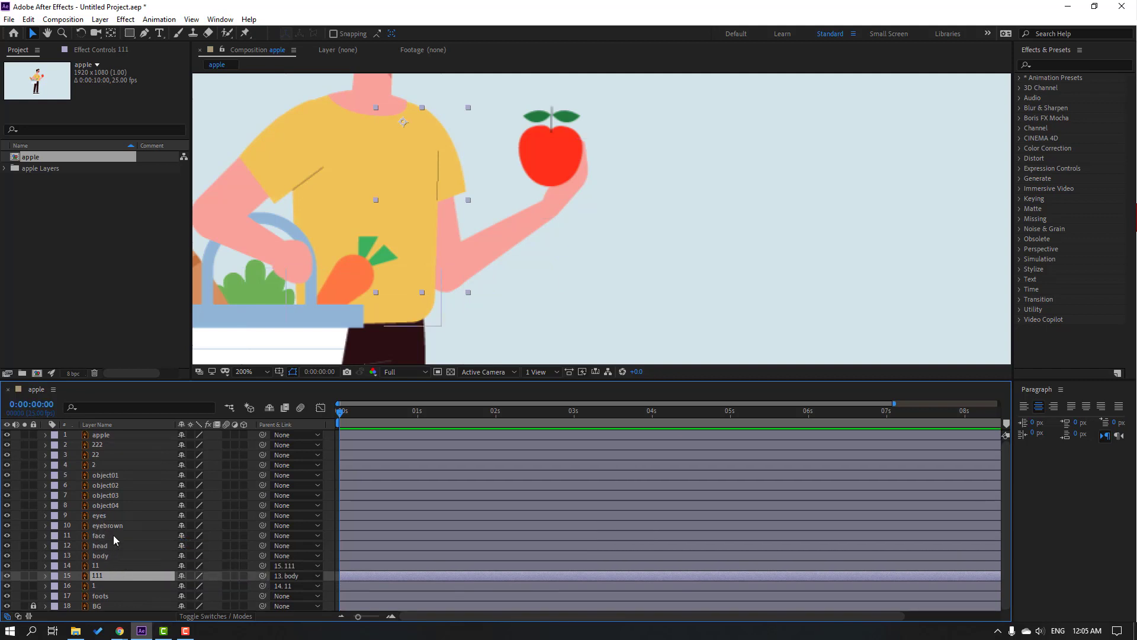
left_click(101, 465)
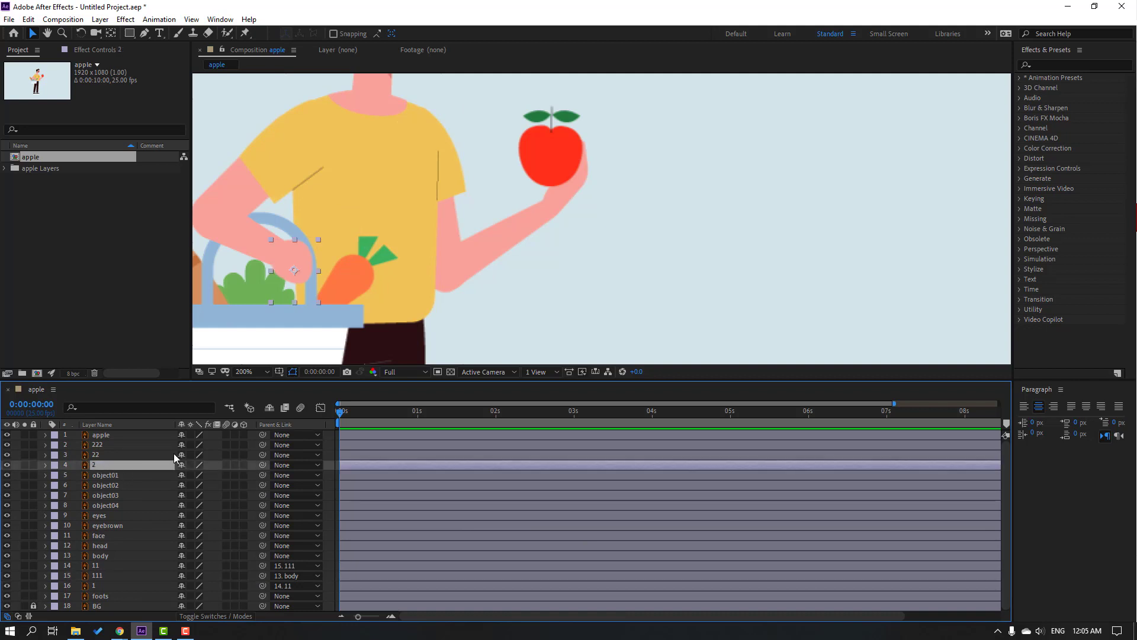
- Move hand layer 2's anchor point up to its wrist
left_click_drag(399, 314, 490, 314)
left_click(25, 465)
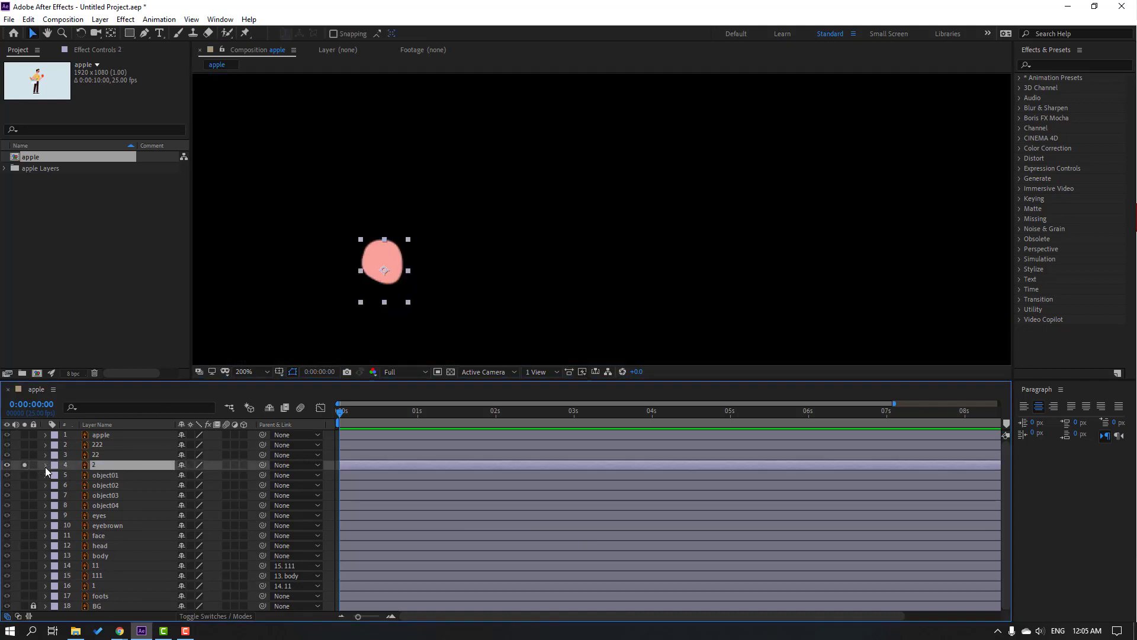
left_click(110, 34)
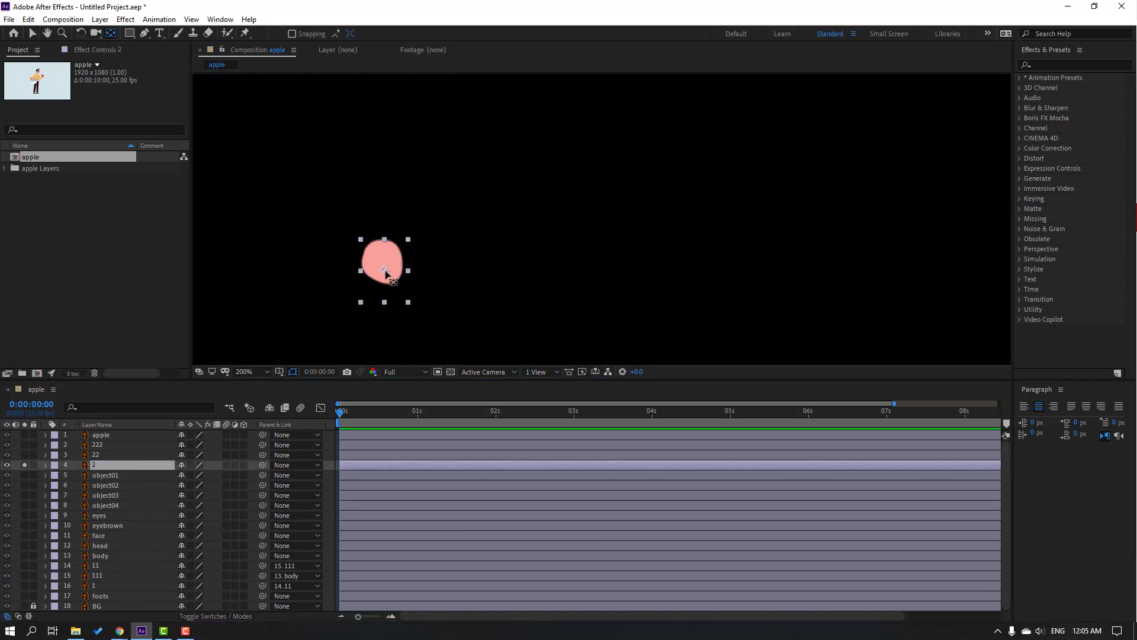
left_click_drag(385, 272, 379, 248)
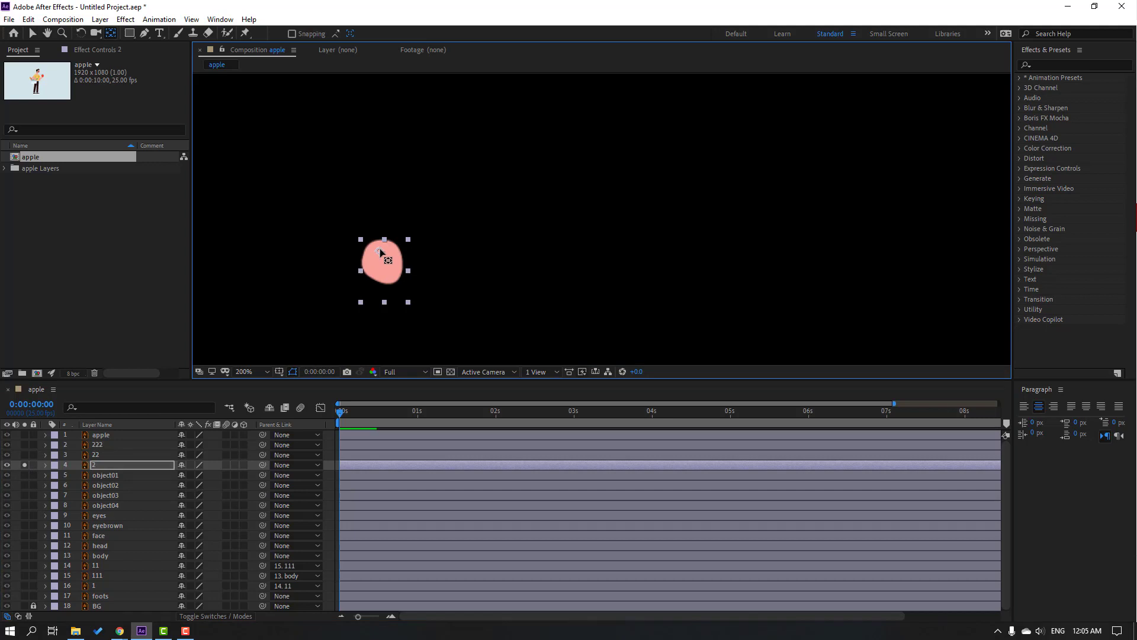
left_click(32, 33)
left_click(25, 465)
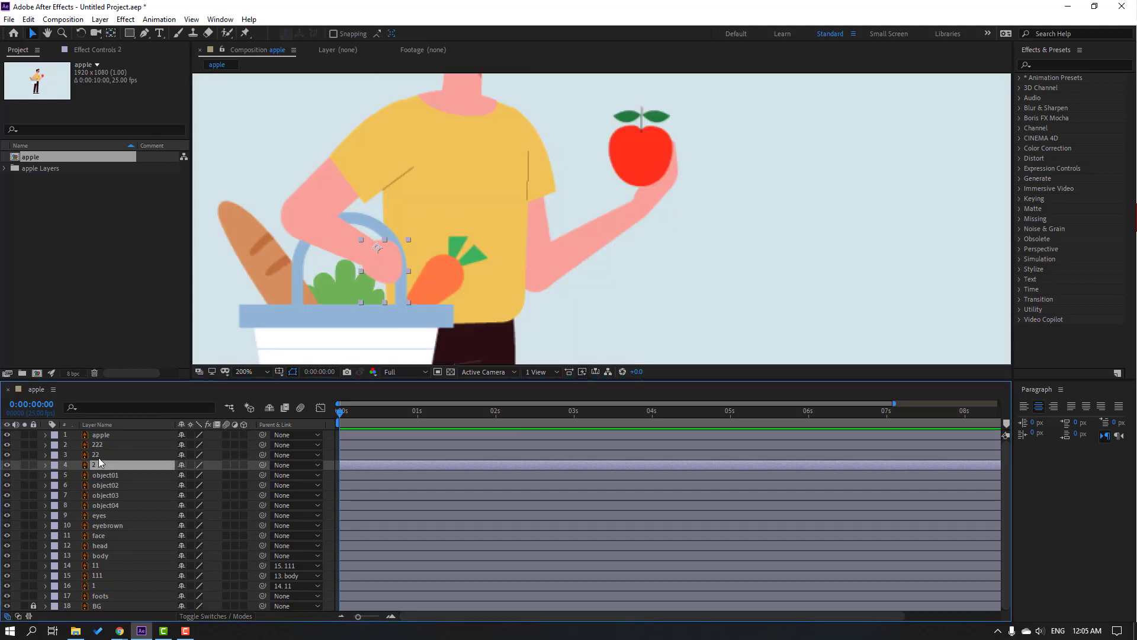
- Move arm layer 22's anchor point to its upper-left end at the elbow
left_click(96, 453)
left_click(25, 454)
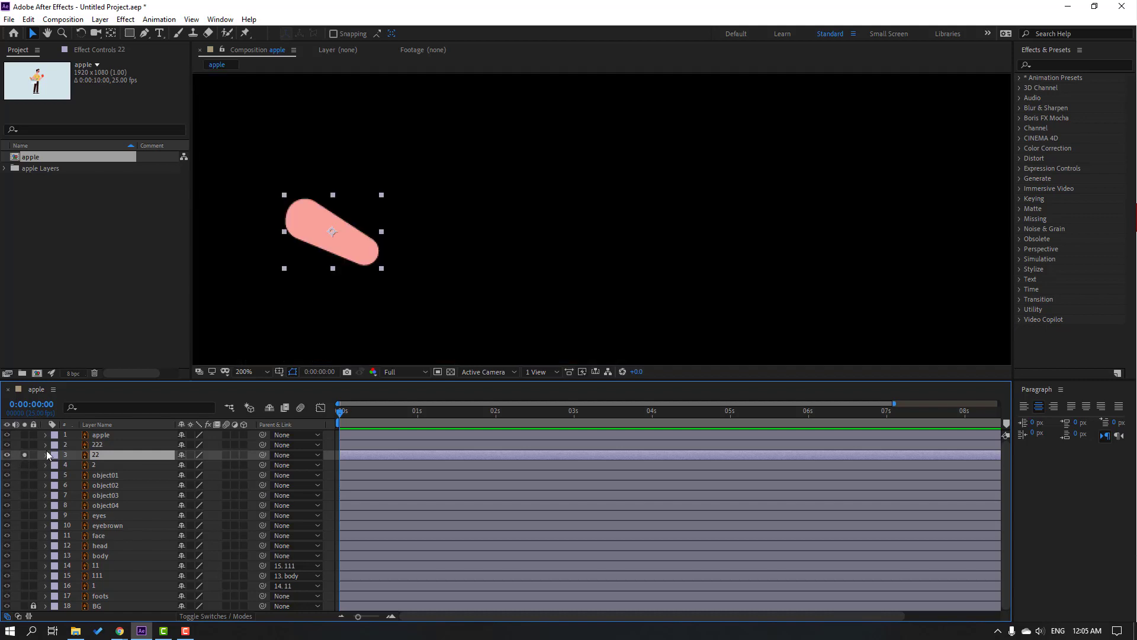
left_click(112, 35)
left_click_drag(332, 232, 297, 218)
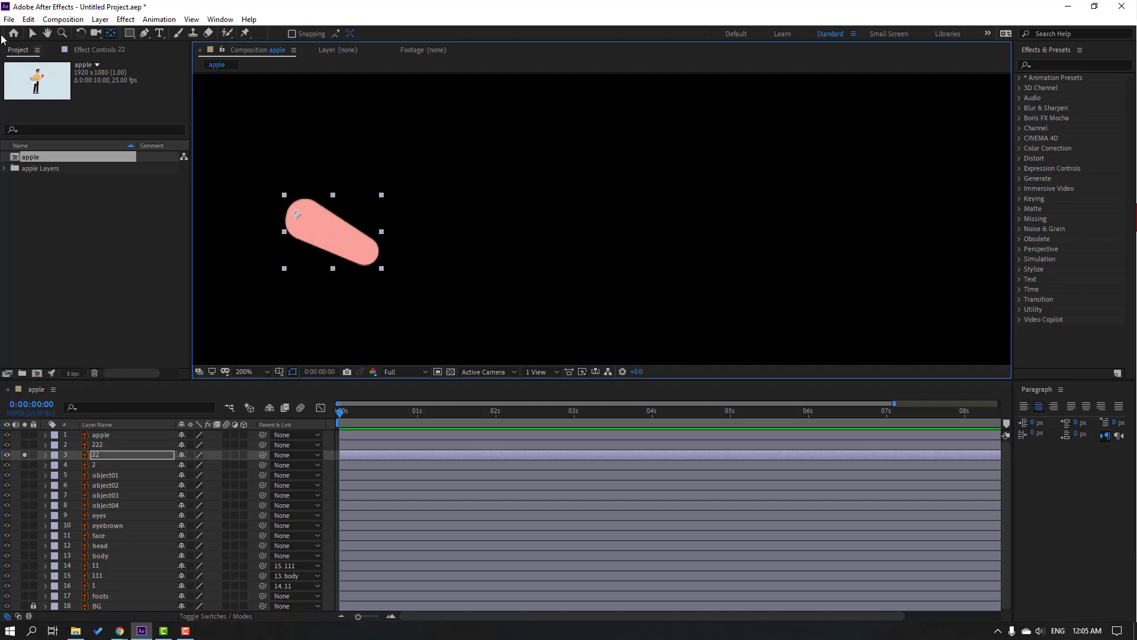
left_click(31, 34)
left_click(25, 455)
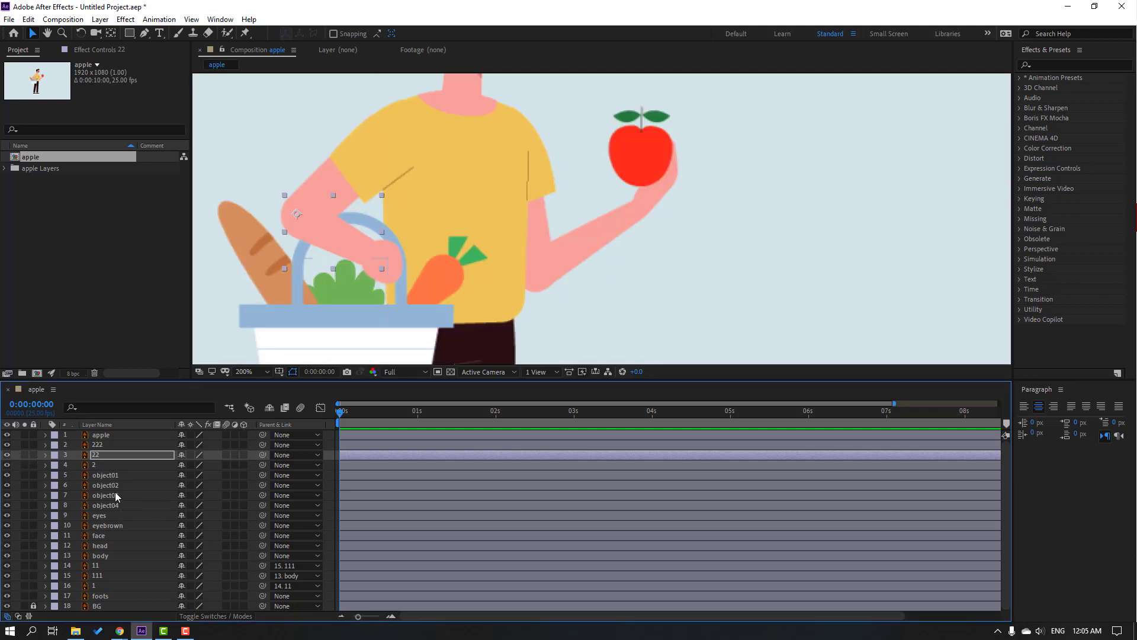
- Move arm layer 222's anchor point up into the yellow sleeve
left_click(90, 446)
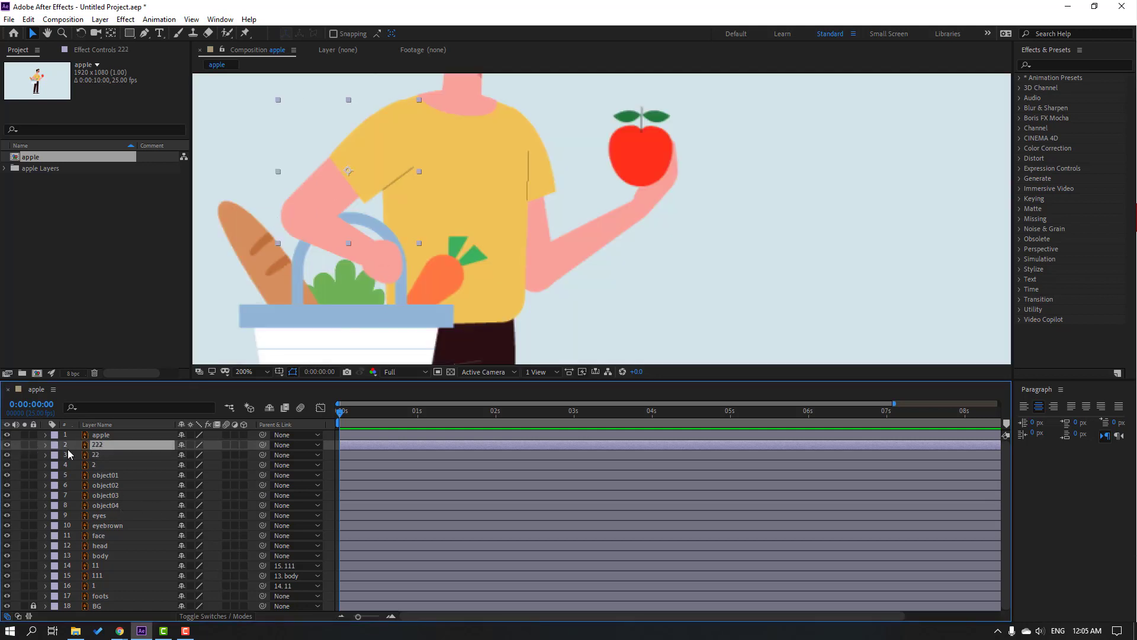
left_click(24, 445)
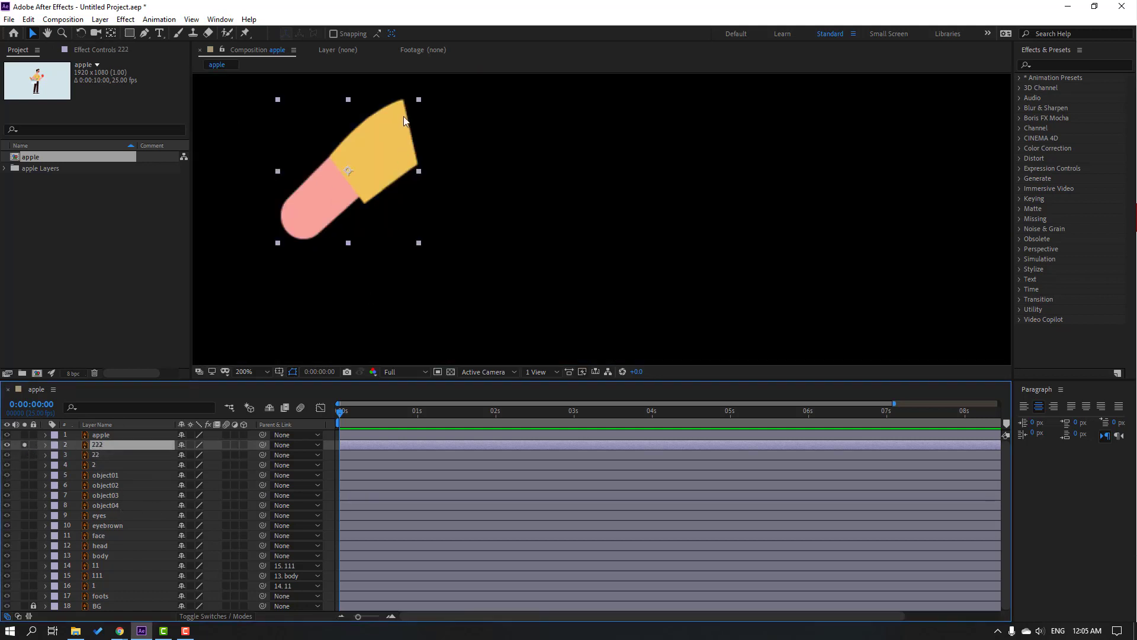
left_click(110, 33)
left_click_drag(348, 171, 398, 137)
key("v")
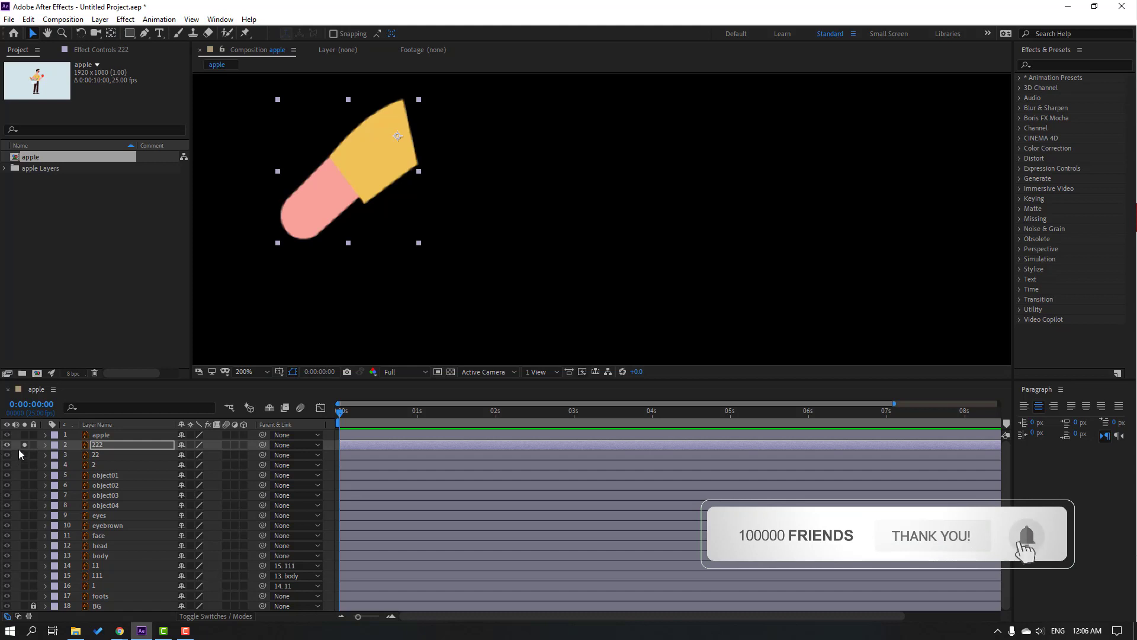
left_click(24, 445)
- Parent hand 2 to layer 22, 22 to 222, and 222 to the body layer
left_click(95, 465)
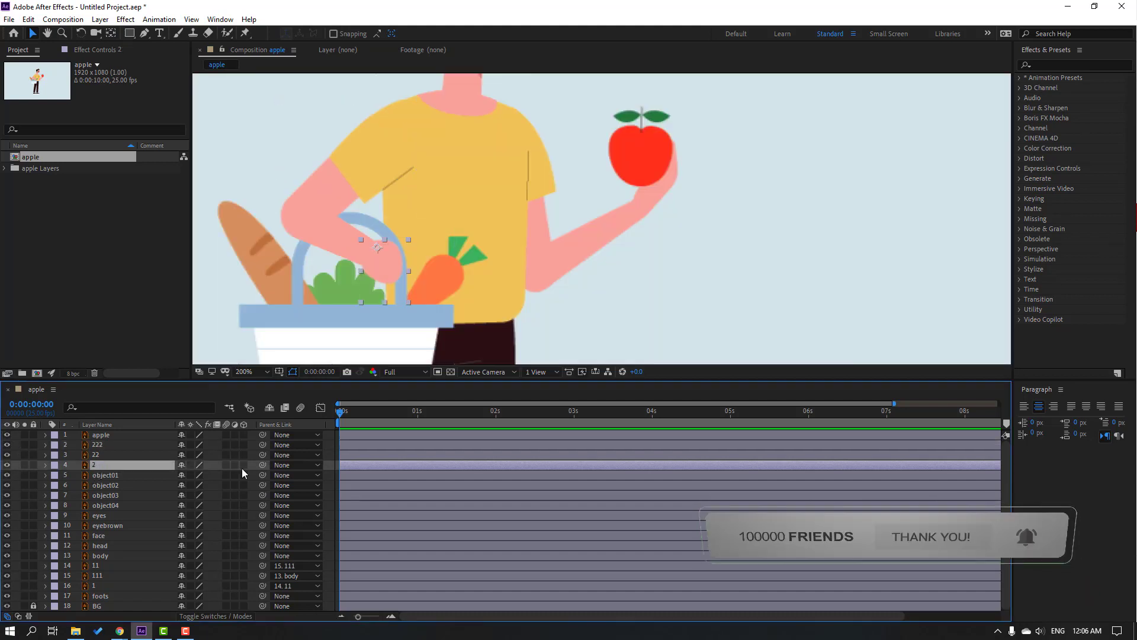
left_click_drag(264, 466, 96, 456)
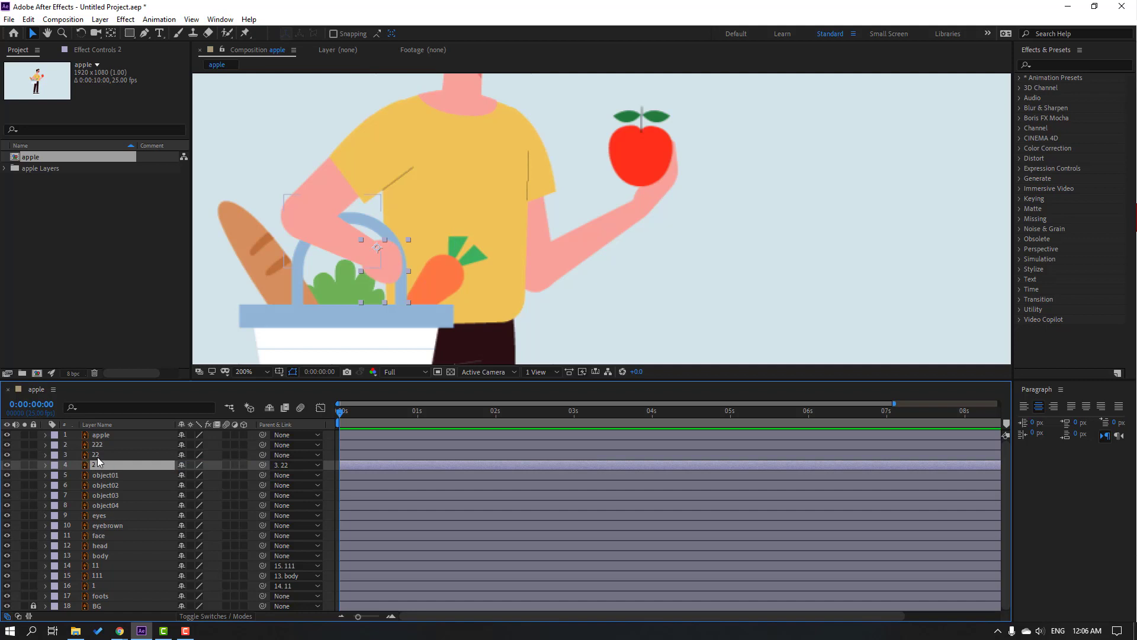
left_click(97, 457)
left_click_drag(262, 454, 101, 445)
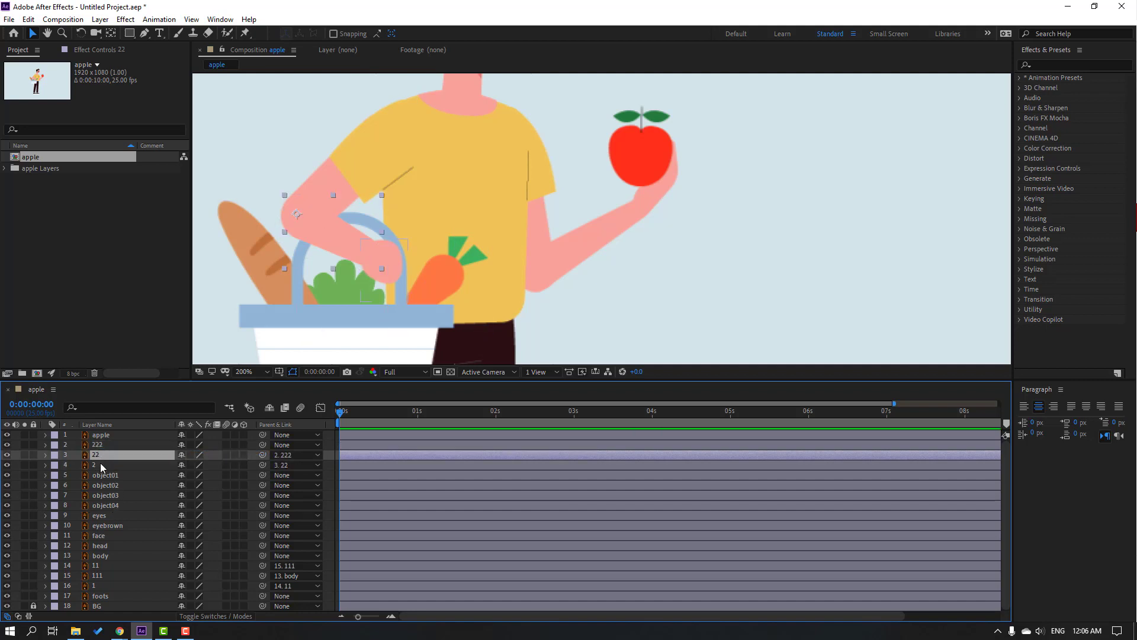
left_click(99, 445)
left_click_drag(262, 445, 104, 557)
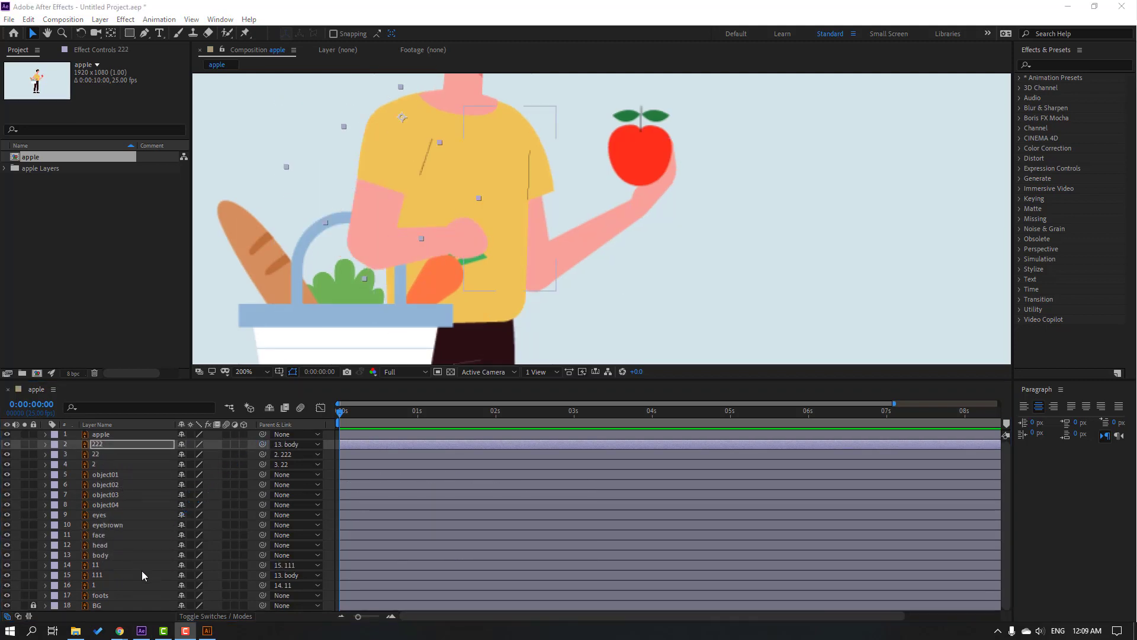
left_click(97, 554)
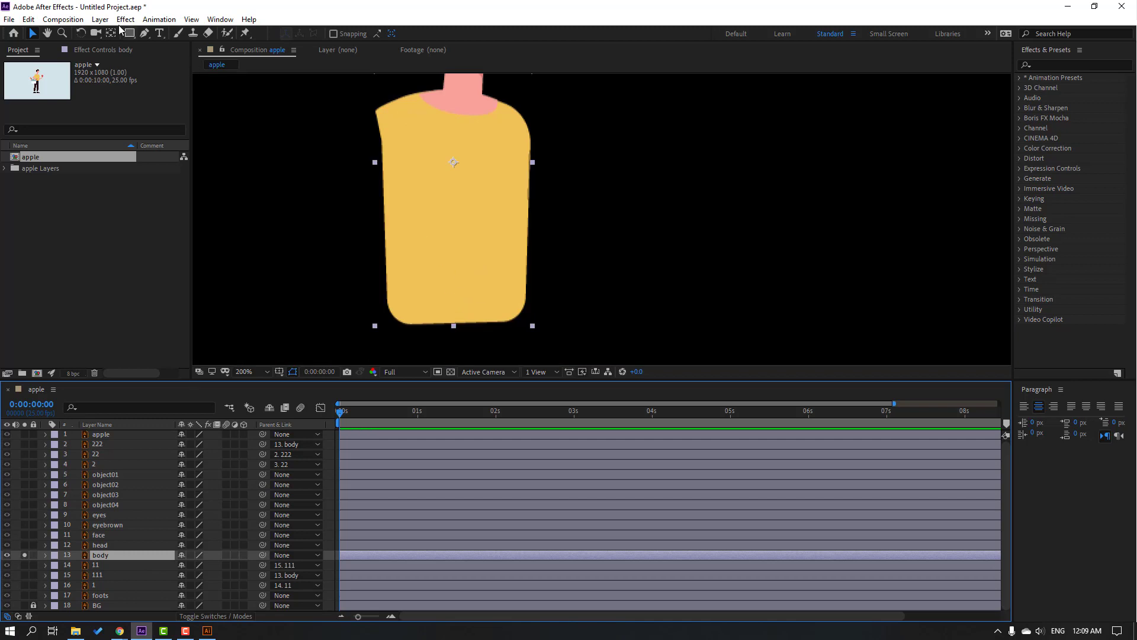
- Move the body layer's anchor point down to its bottom edge
left_click(110, 33)
left_click_drag(453, 174, 455, 318)
left_click(34, 34)
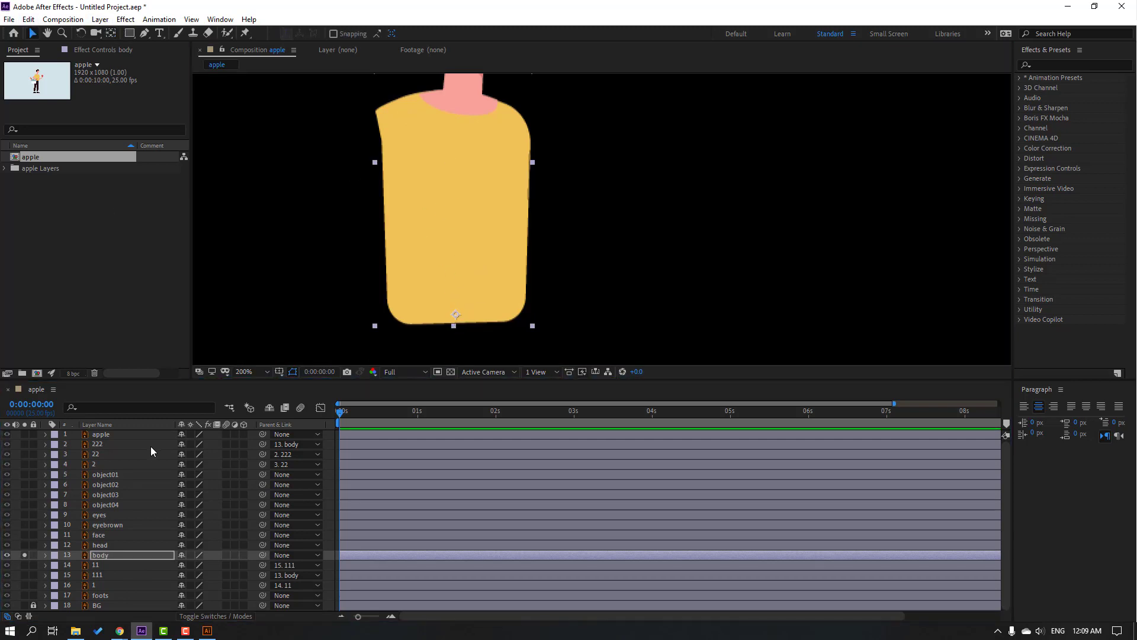
left_click(24, 554)
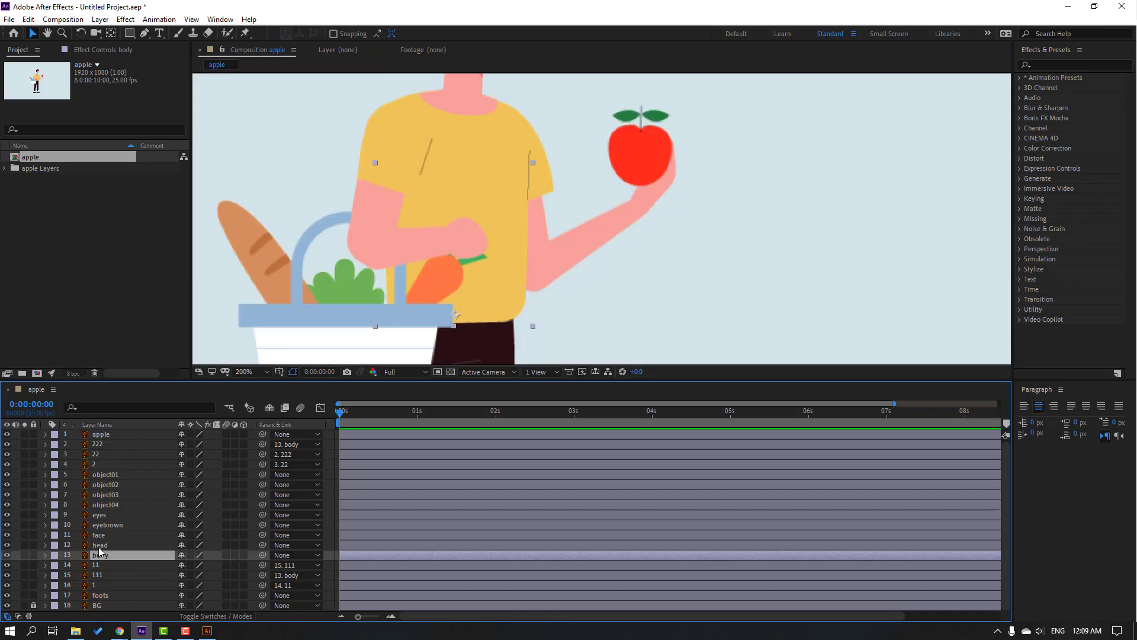
- Move the head layer's anchor point down to the chin, viewed over a transparency grid
left_click(103, 545)
left_click(24, 545)
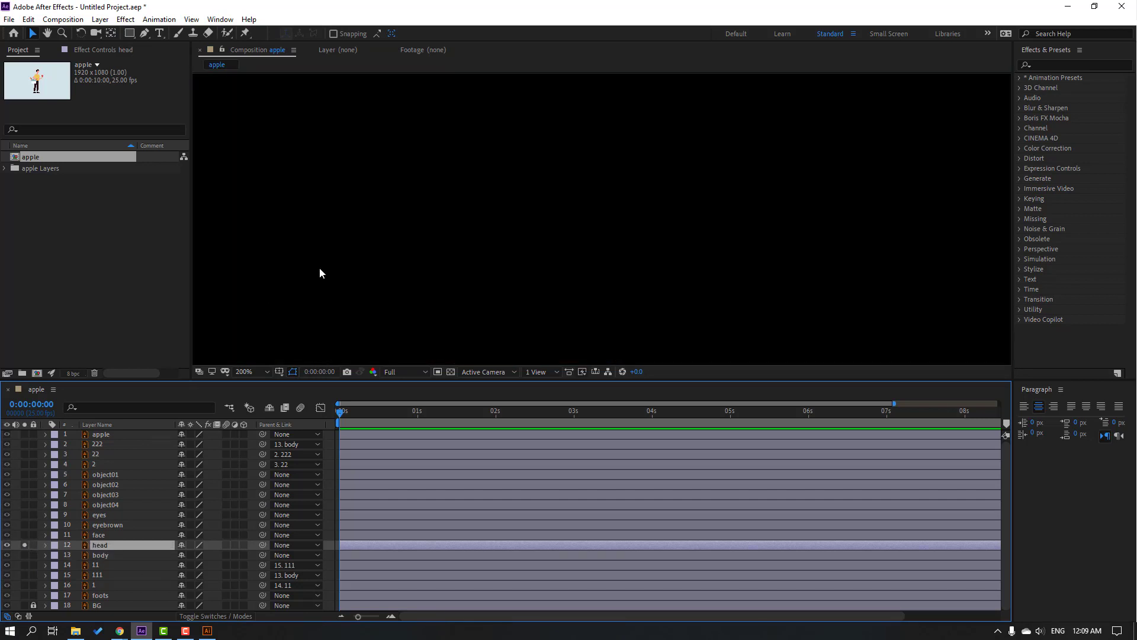
scroll(474, 196, "down", 3)
scroll(580, 201, "up", 3)
key("h")
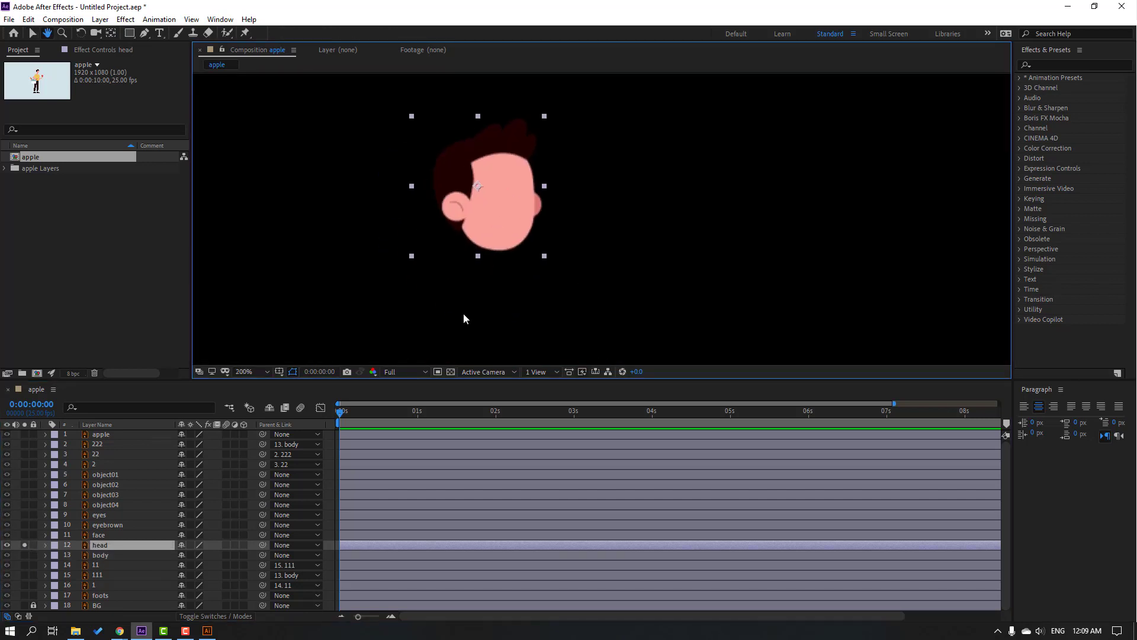
key("v")
left_click(451, 372)
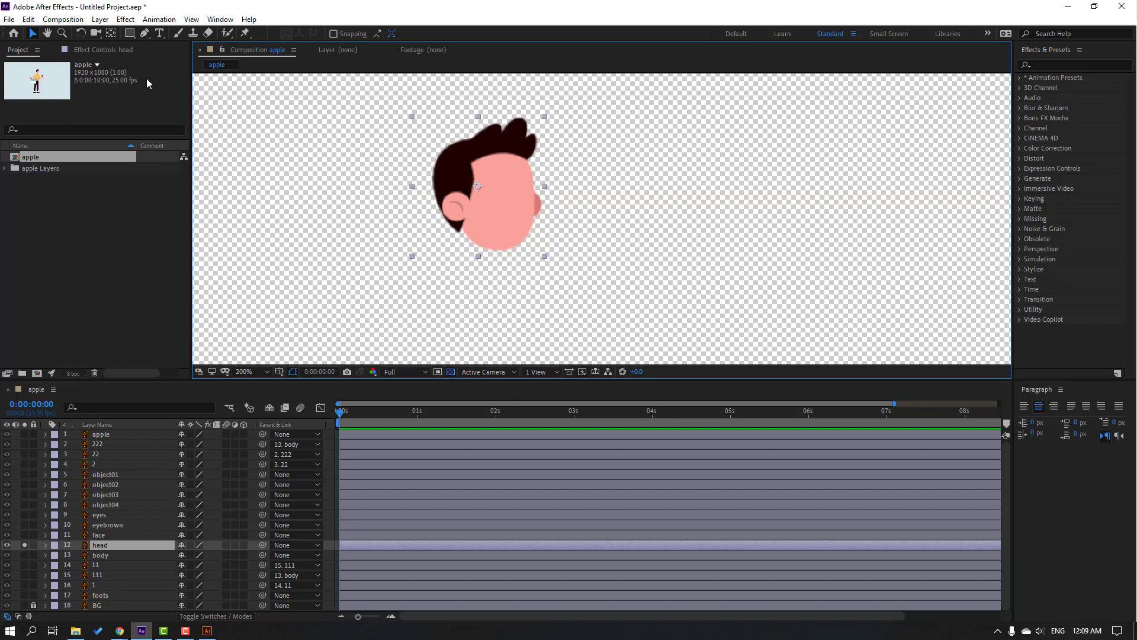
left_click(107, 30)
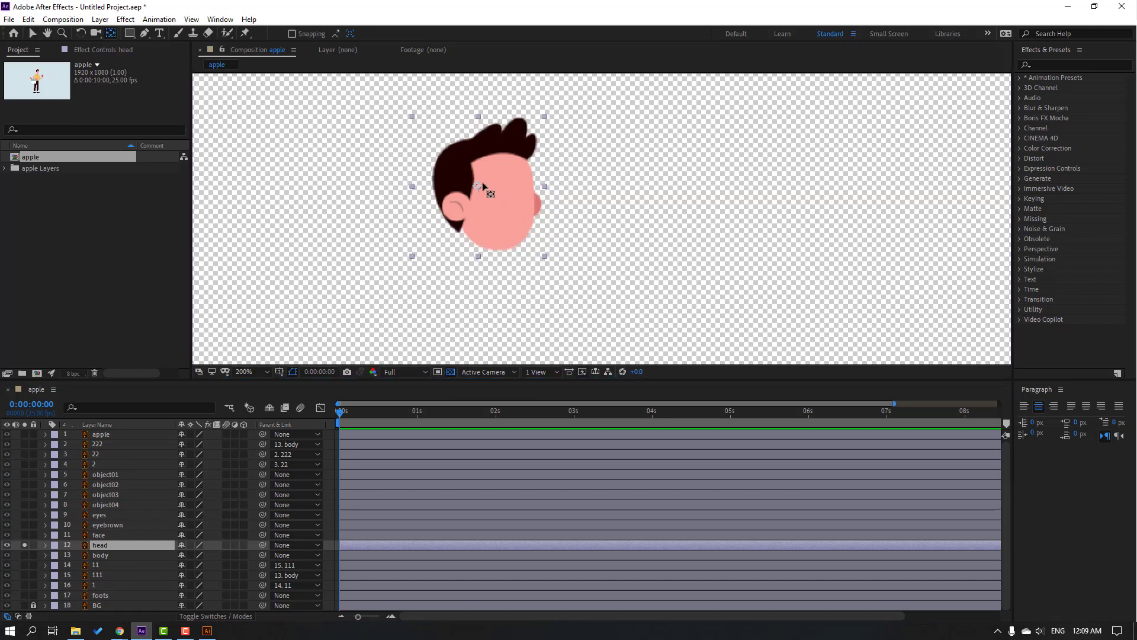
left_click_drag(482, 185, 507, 245)
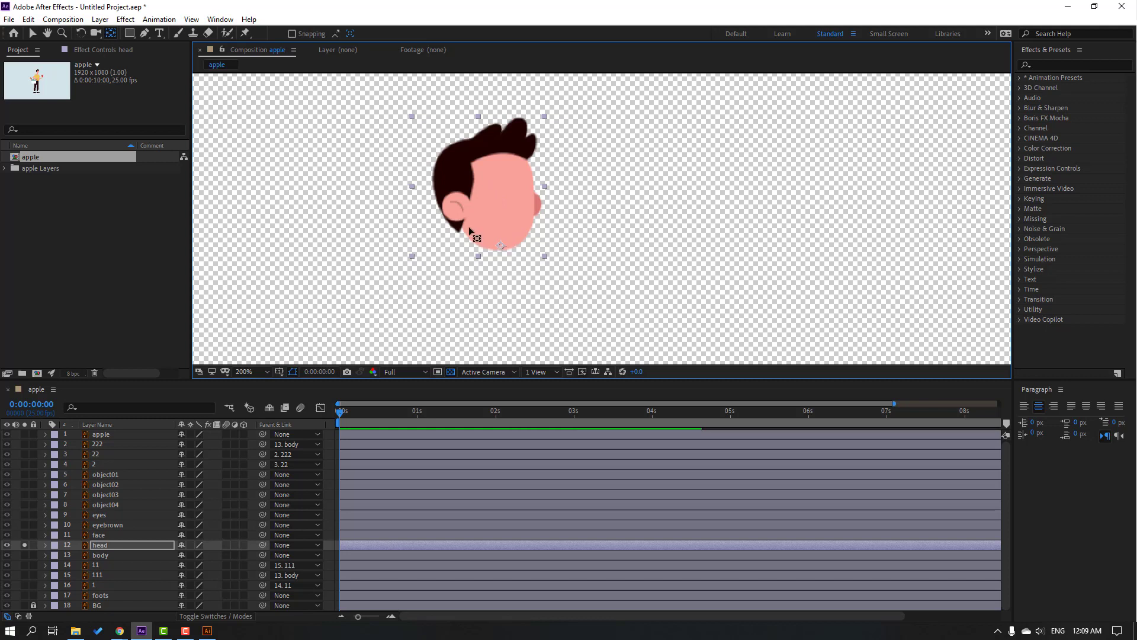
left_click(33, 33)
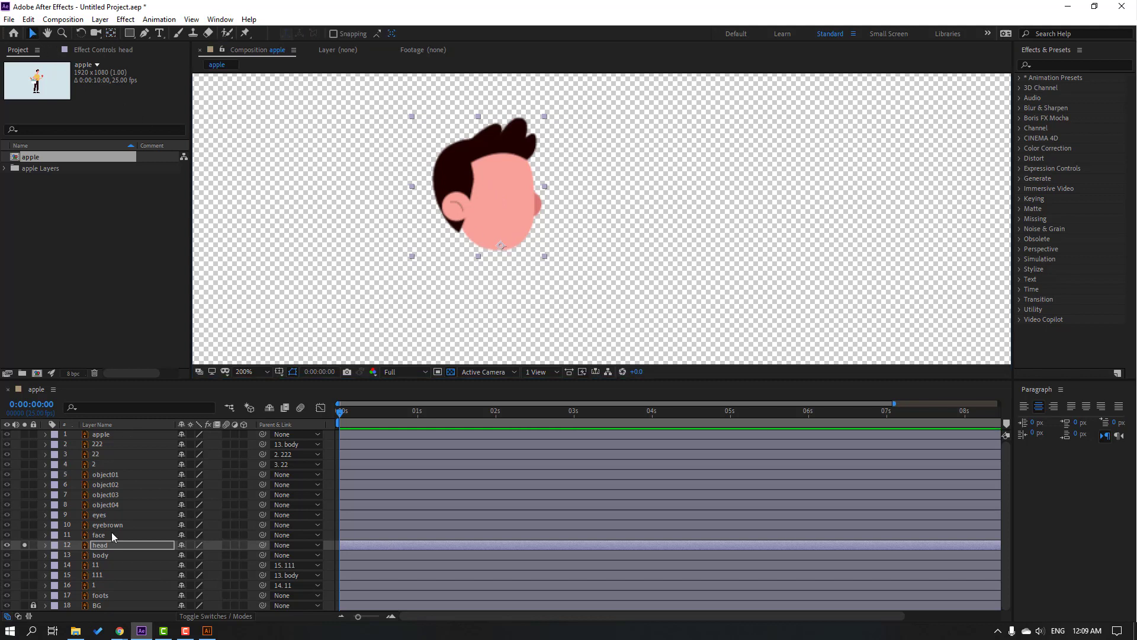
left_click(23, 551)
- Parent eyes, eyebrown and face to the head layer and nudge the head to confirm
left_click(25, 544)
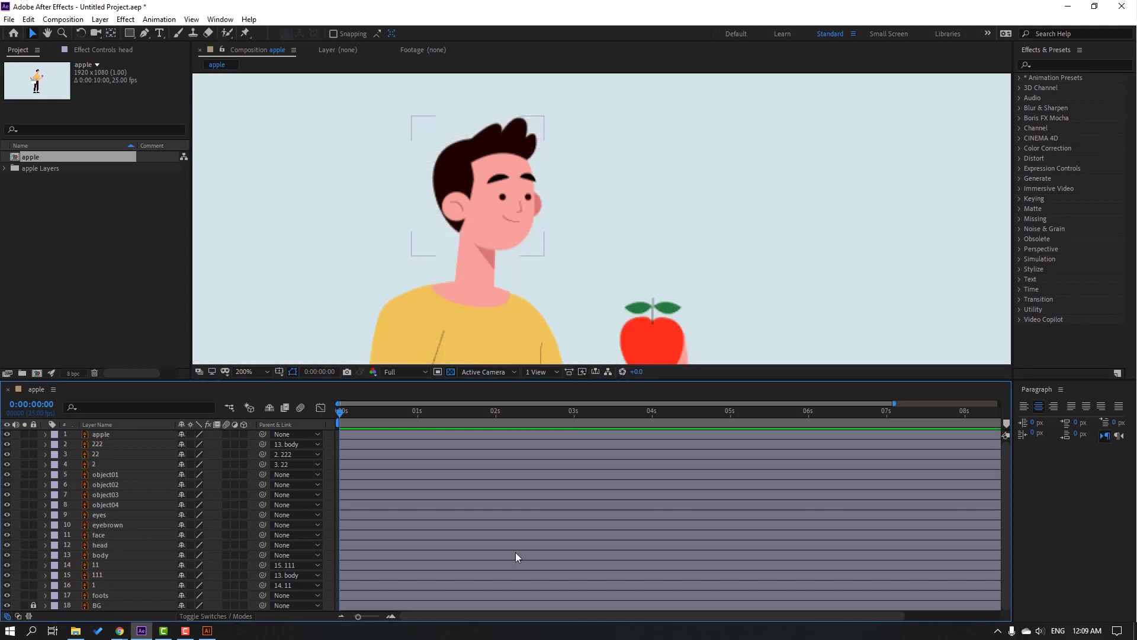
left_click(107, 526)
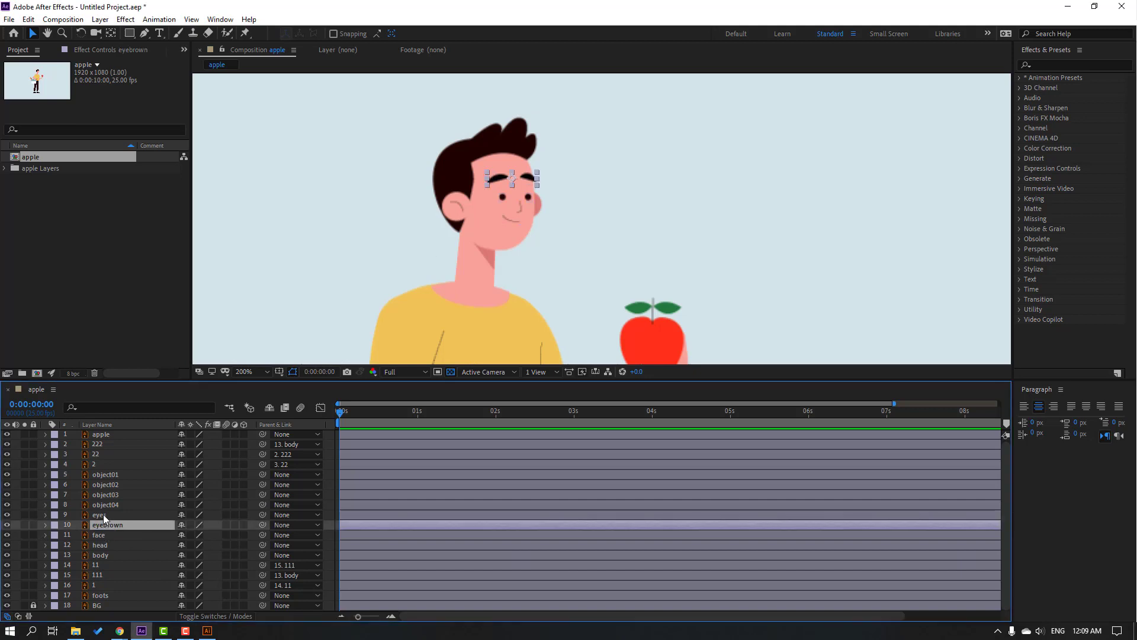
left_click(96, 515, "shift")
left_click(100, 536, "shift")
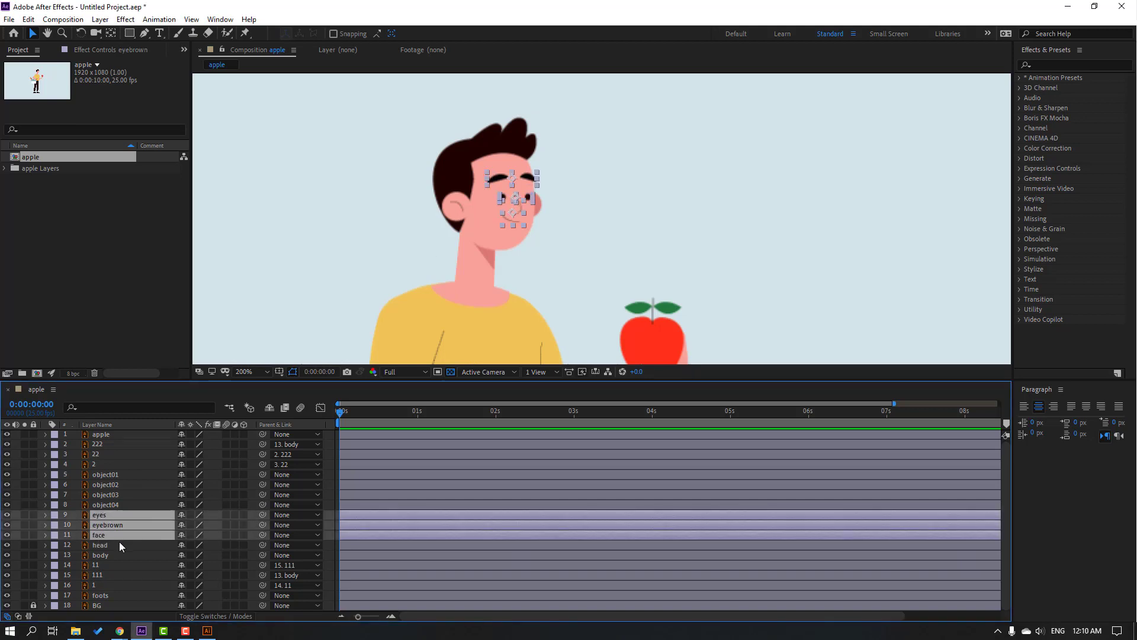
left_click_drag(262, 515, 103, 543)
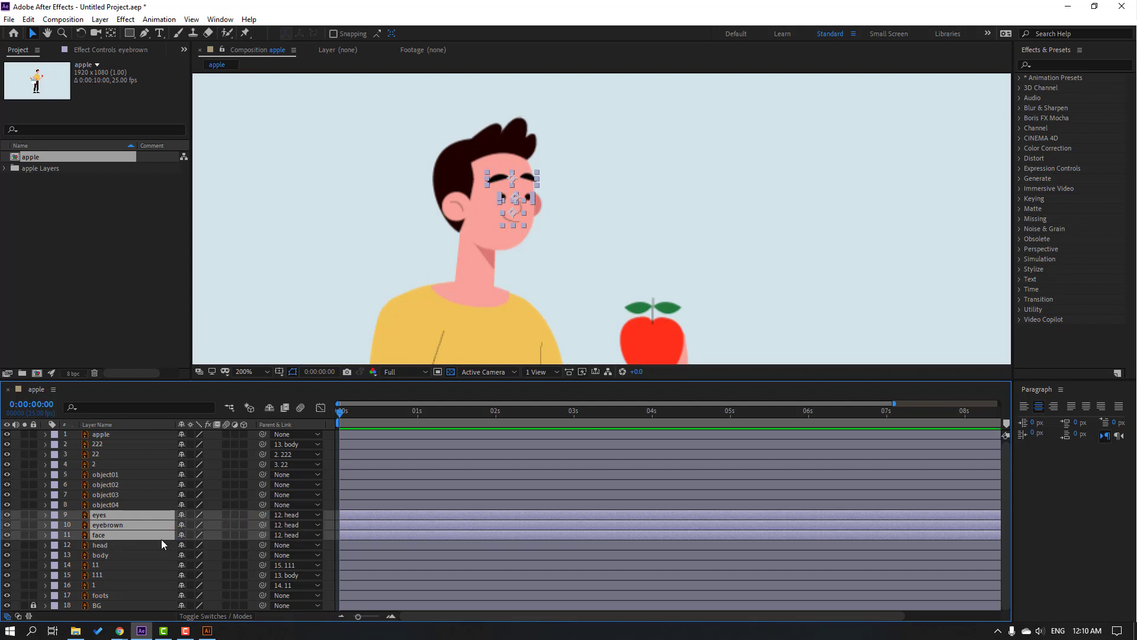
left_click(104, 545)
left_click_drag(517, 215, 491, 223)
key("comma")
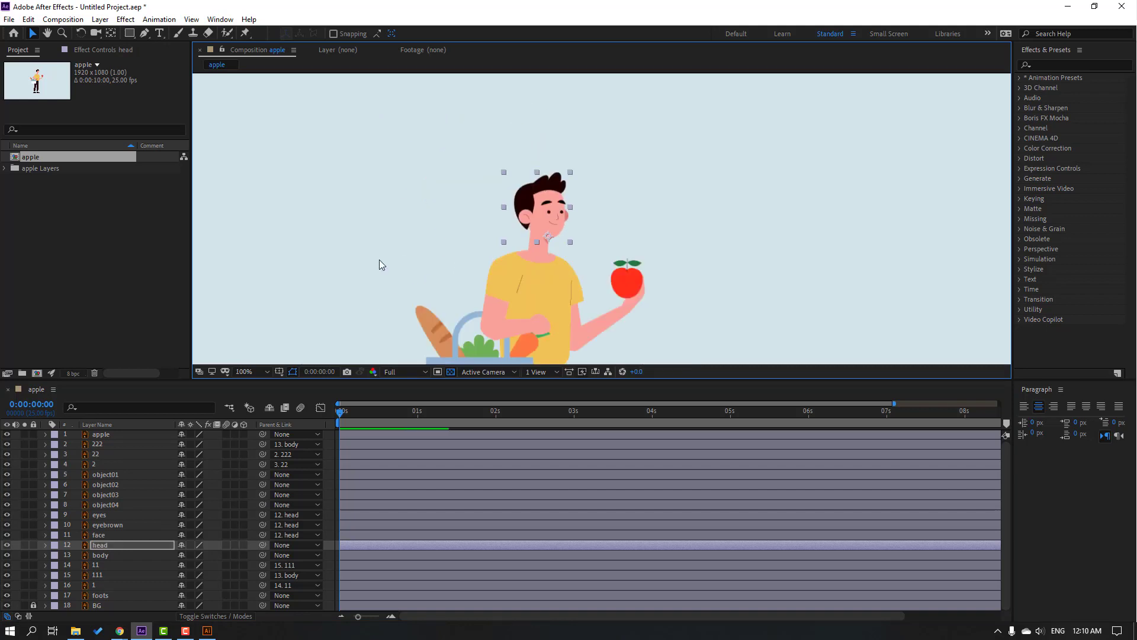
key("period")
key("comma")
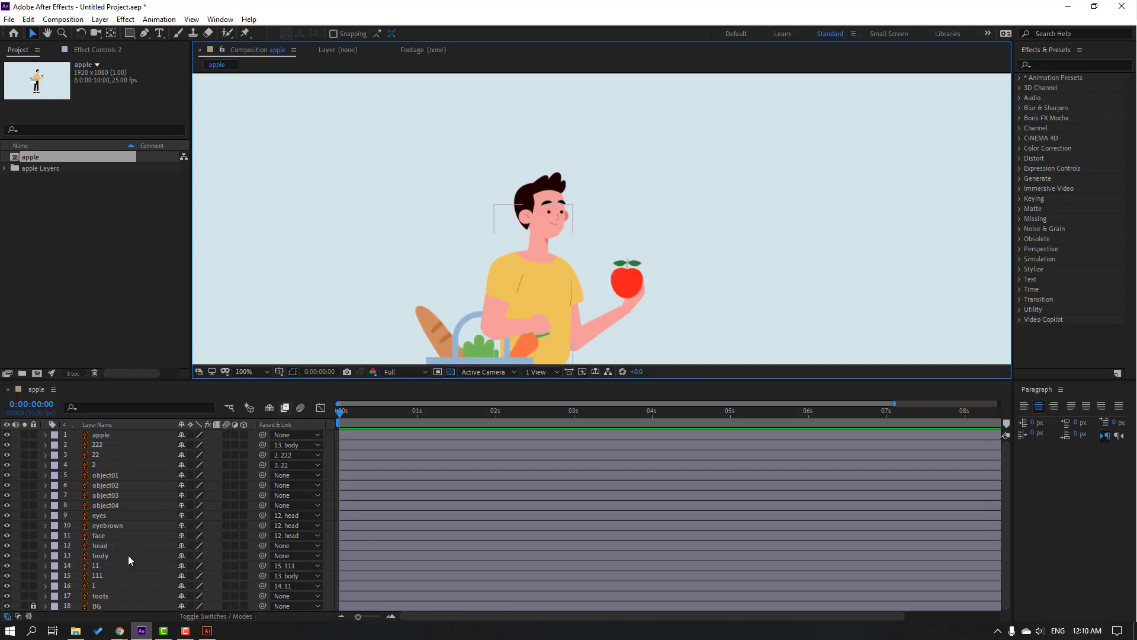
- Create a Duik Bassel IK controller C | for arm layers 1, 11 and 111
left_click(94, 584)
left_click(96, 575, "ctrl")
left_click(94, 565, "ctrl")
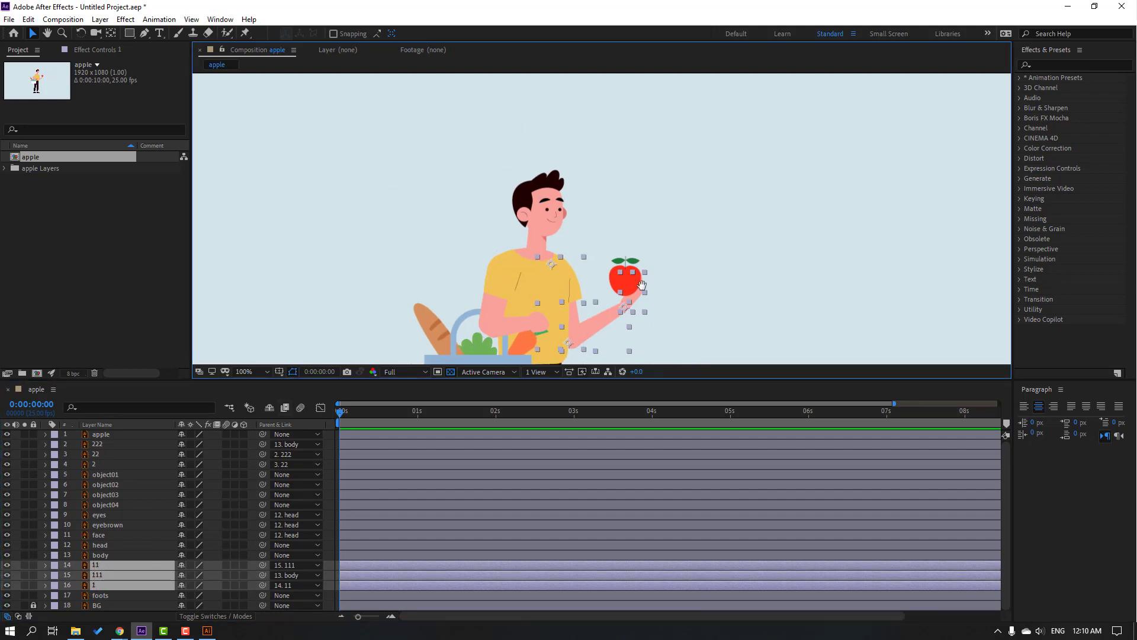
left_click_drag(658, 350, 582, 252)
left_click(225, 19)
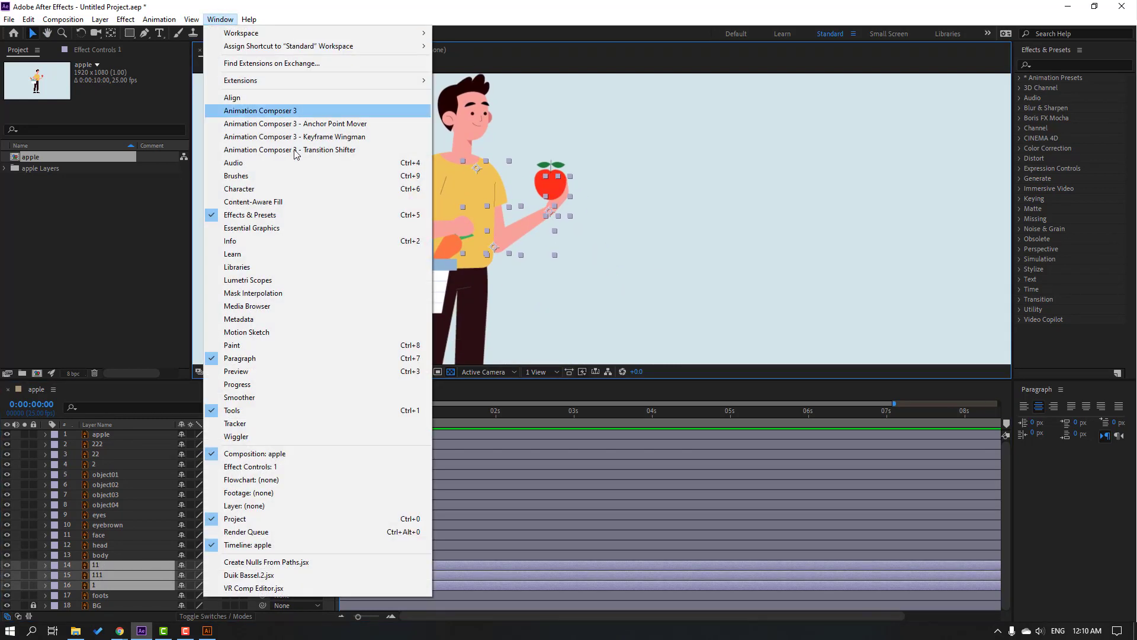
left_click(254, 575)
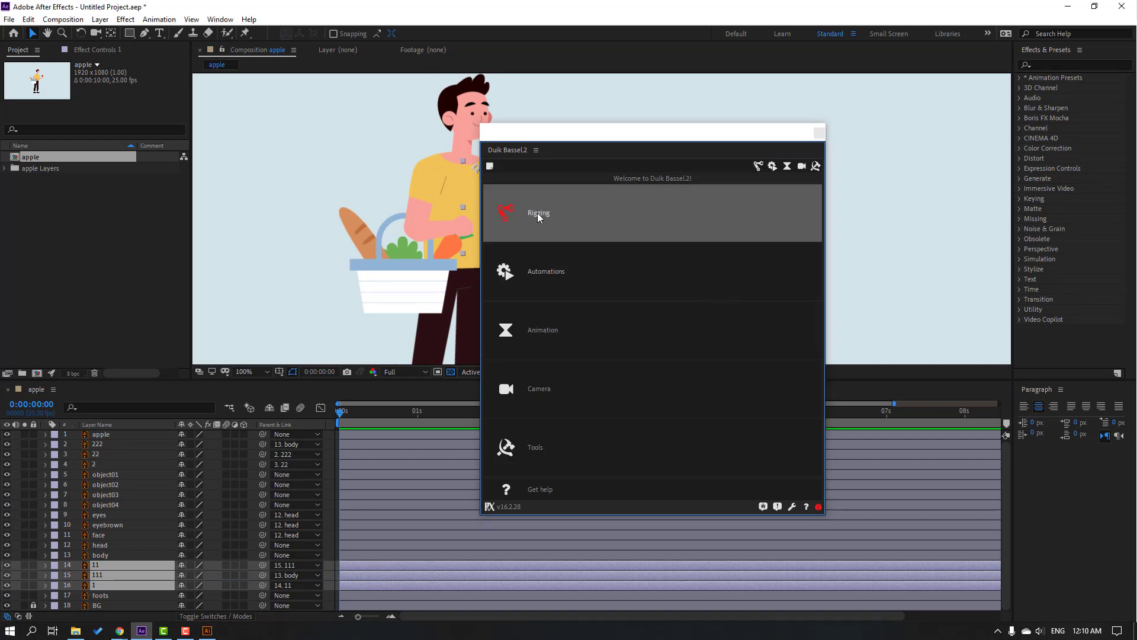
left_click(537, 213)
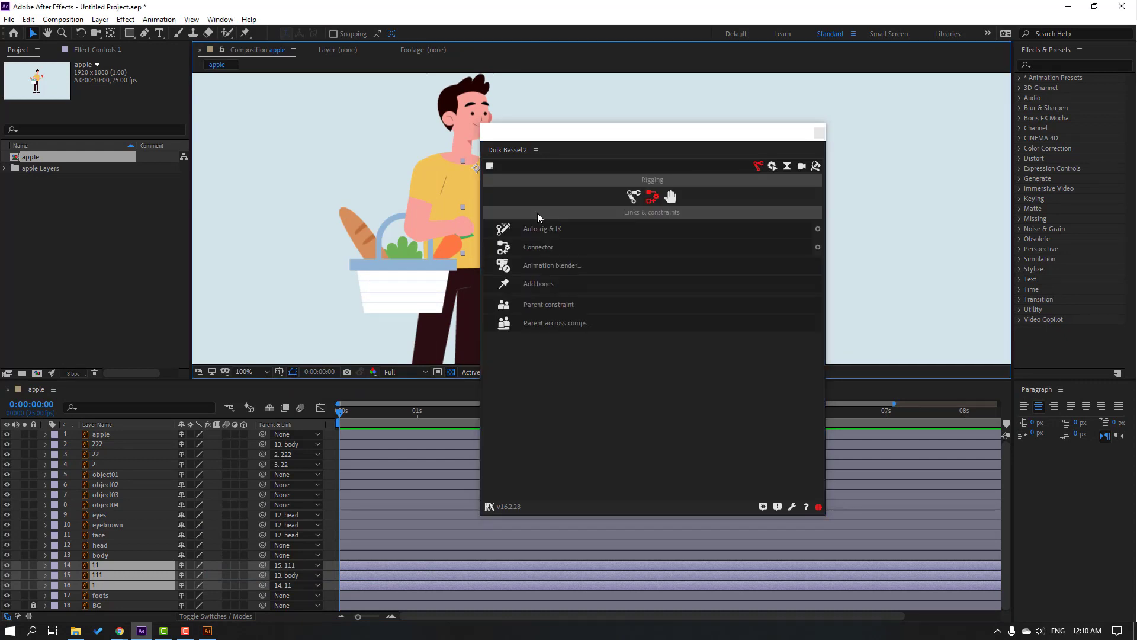
left_click(563, 229)
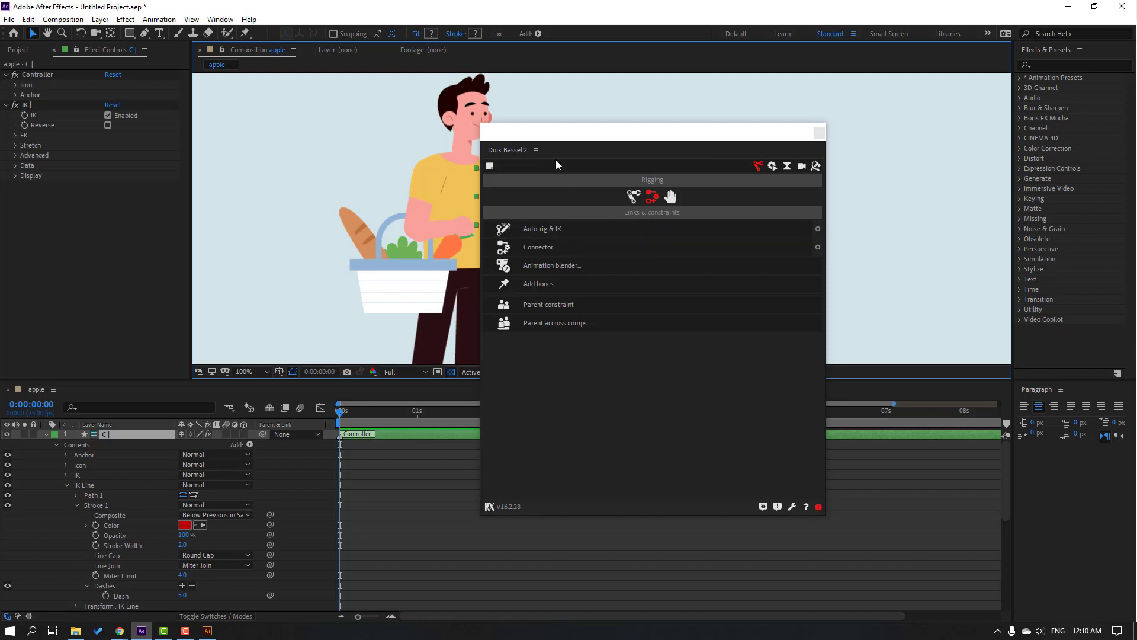
left_click_drag(573, 133, 770, 233)
mouse_move(552, 190)
left_mouse_down()
mouse_move(588, 194)
mouse_move(544, 195)
mouse_move(613, 220)
mouse_move(552, 189)
left_mouse_up()
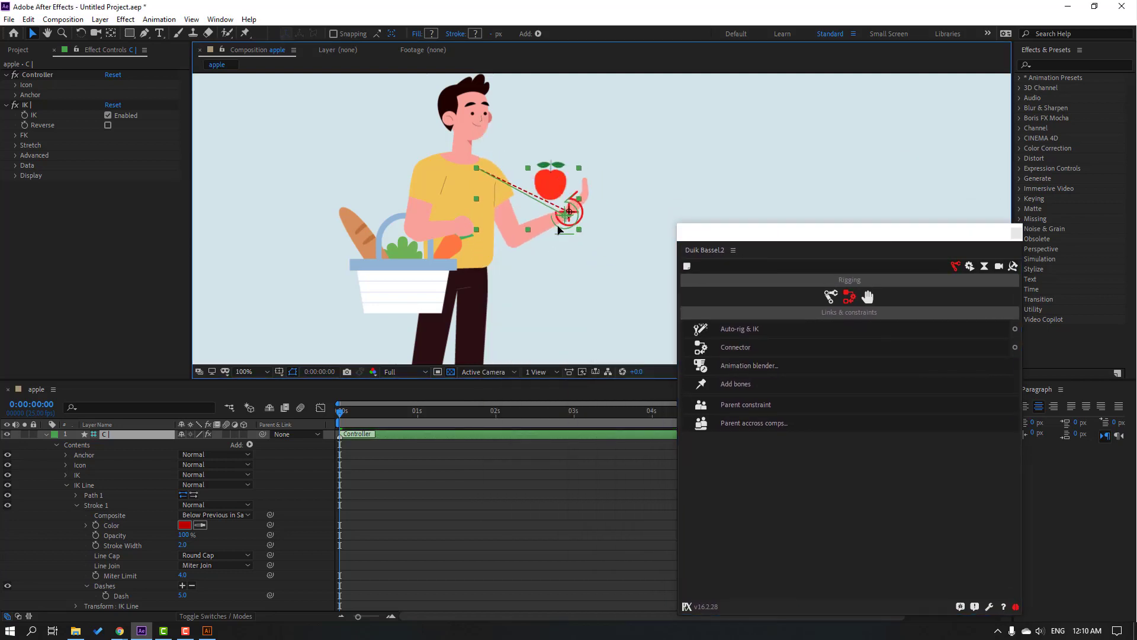
left_click(45, 435)
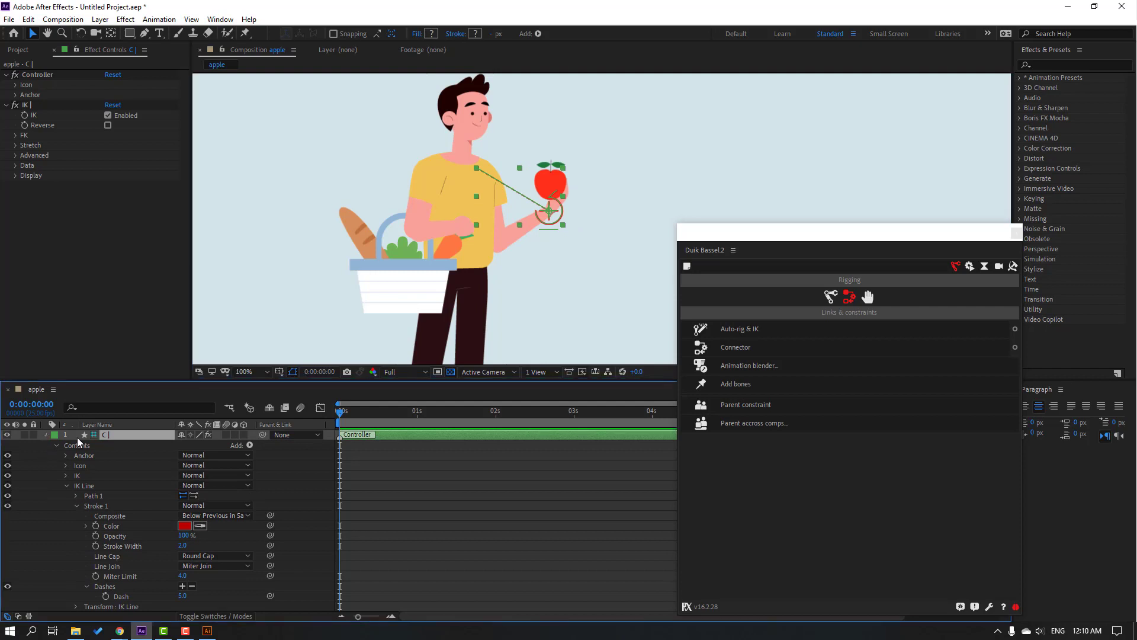
- Rig basket arm layers 2, 22 and 222 with IK controller C | 2 and test it
left_click(95, 475)
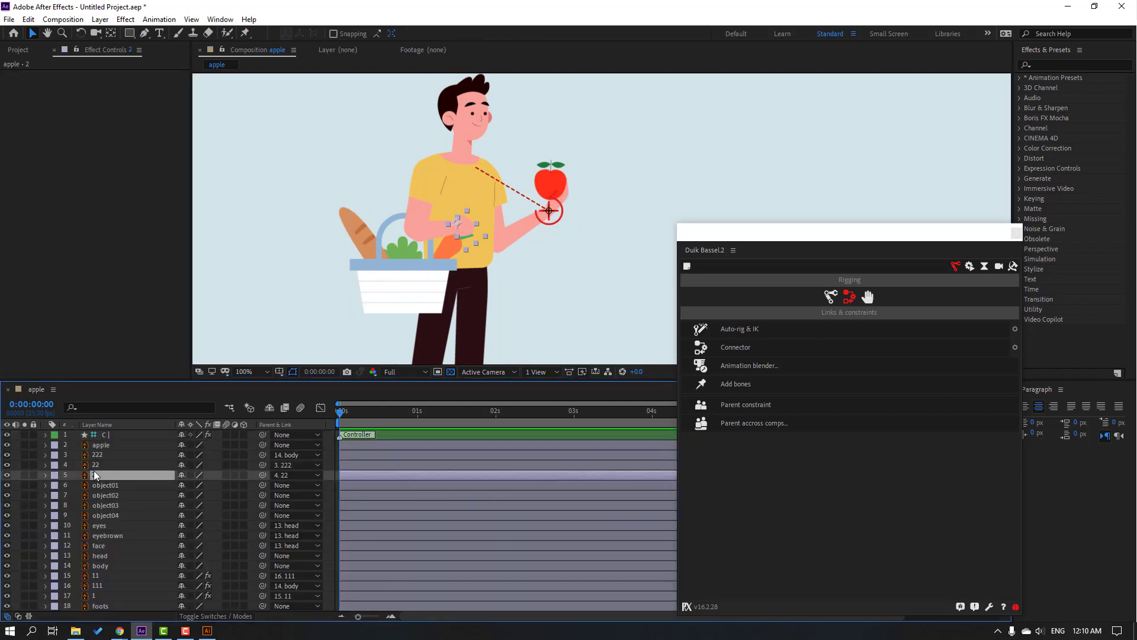
left_click(98, 465, "ctrl")
left_click(100, 455, "ctrl")
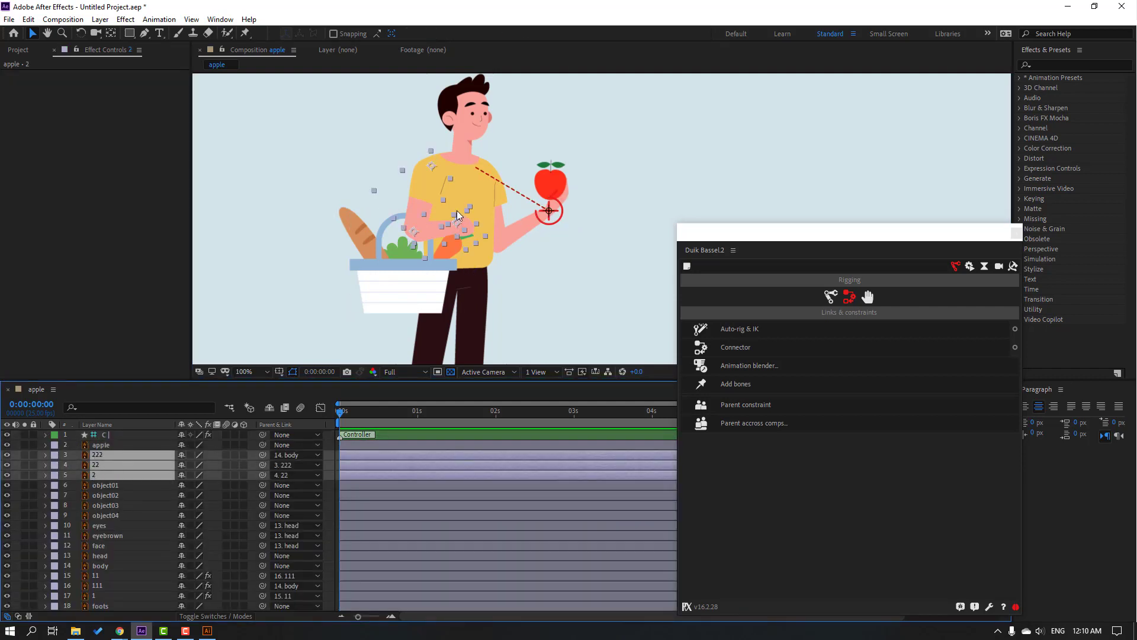
left_click(746, 329)
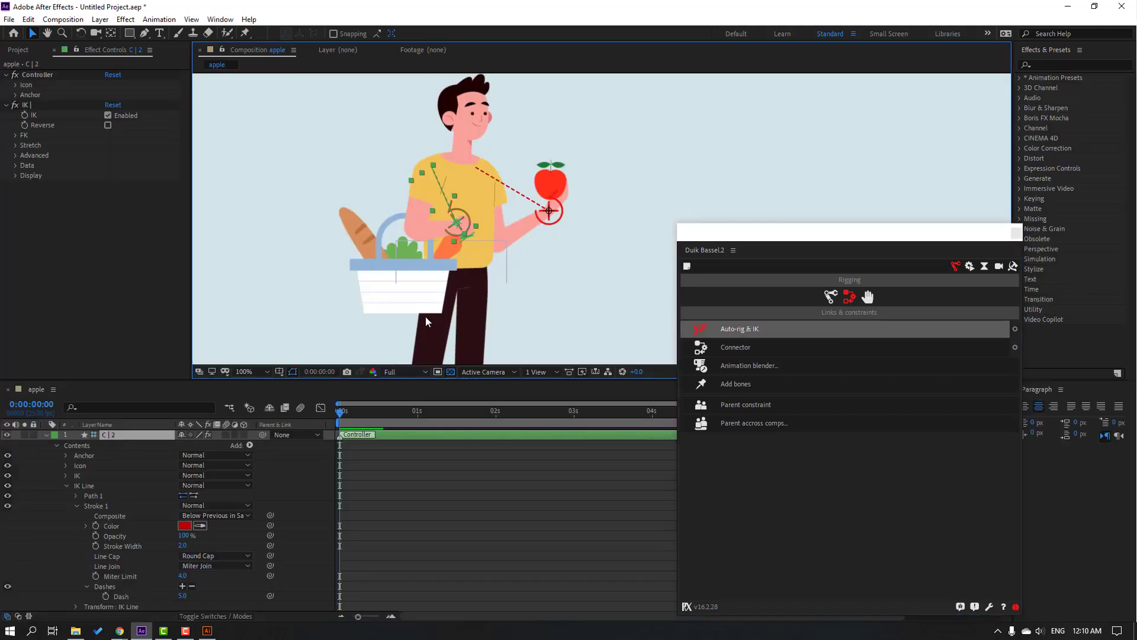
left_click(282, 236)
mouse_move(474, 231)
left_mouse_down()
mouse_move(461, 247)
mouse_move(448, 229)
mouse_move(457, 222)
left_mouse_up()
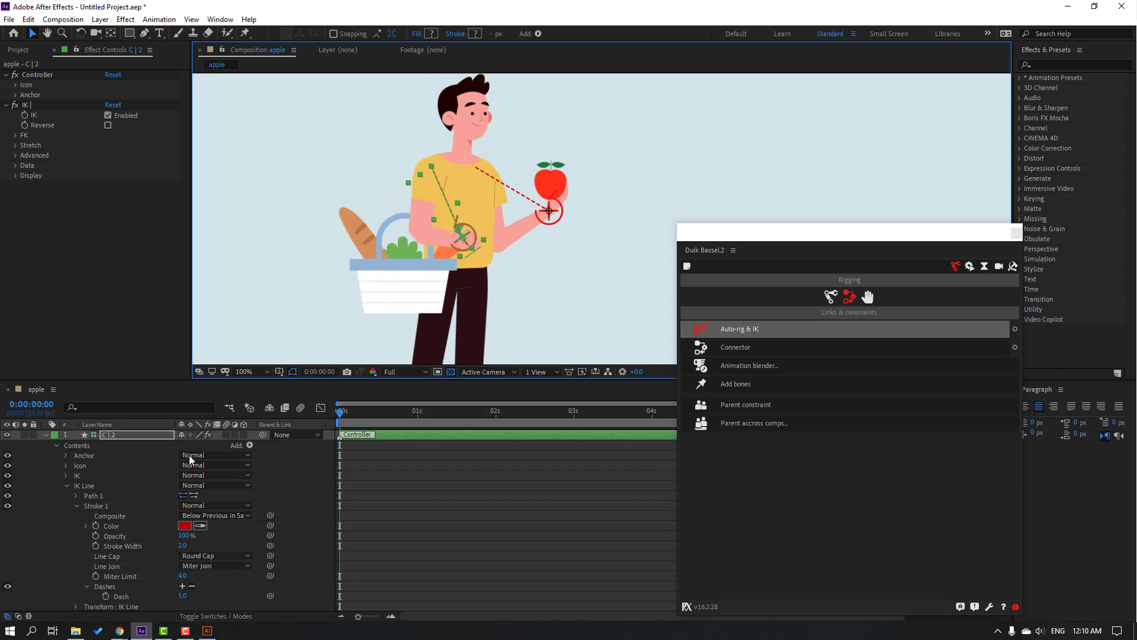
left_click(46, 435)
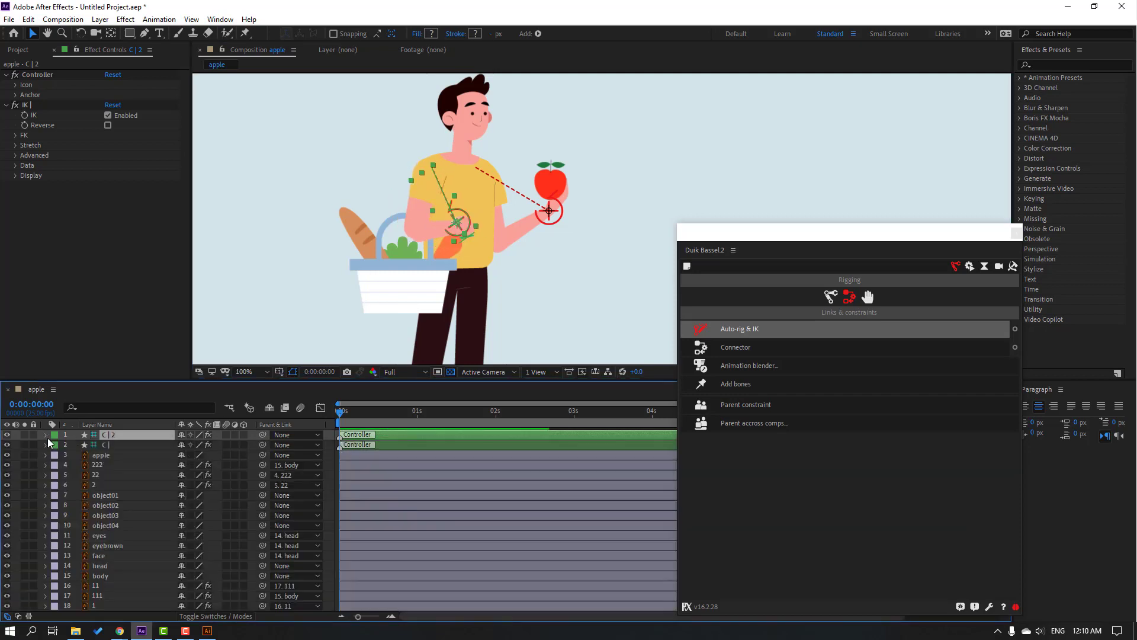
- Parent basket items object02, object03 and object04 to object01
left_click(1017, 232)
left_click(105, 495)
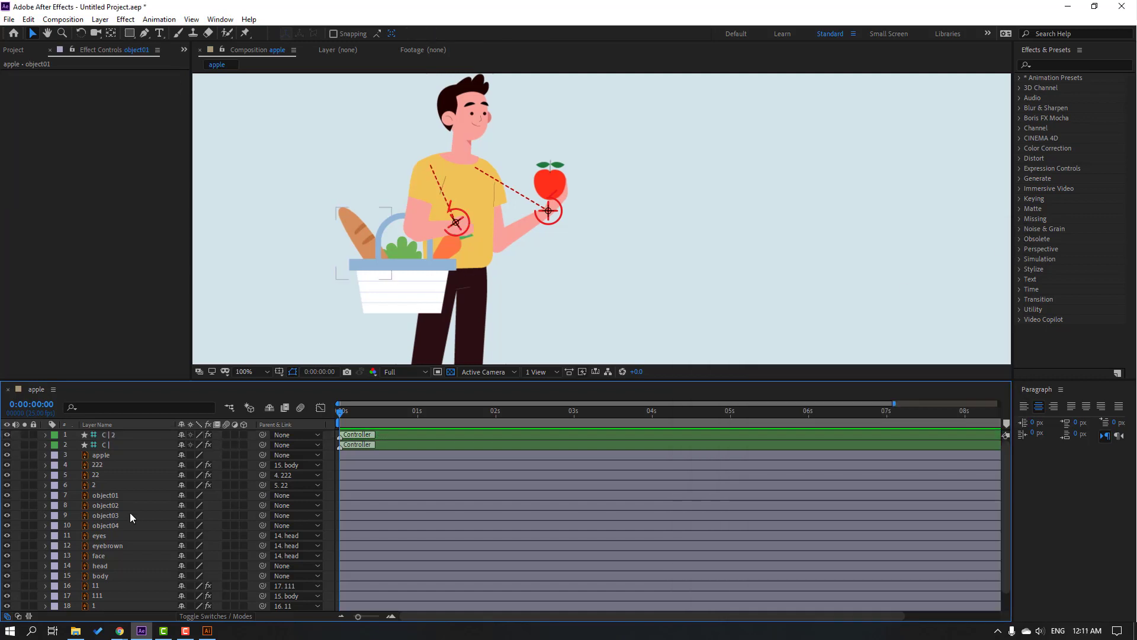
left_click(116, 506)
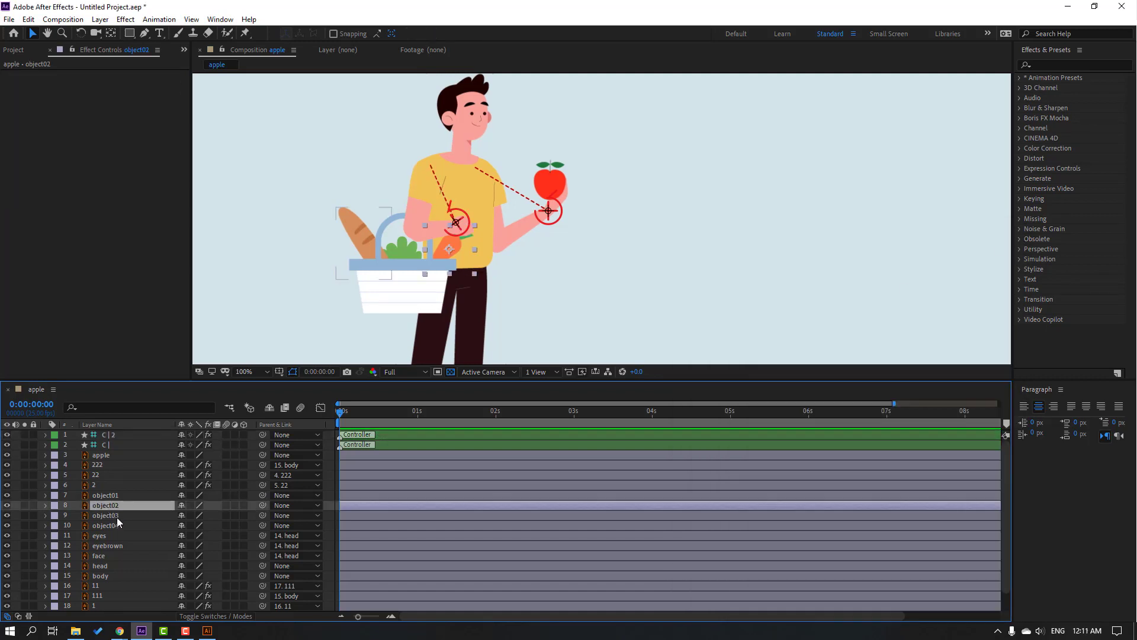
left_click(116, 516, "ctrl")
left_click(116, 526, "ctrl")
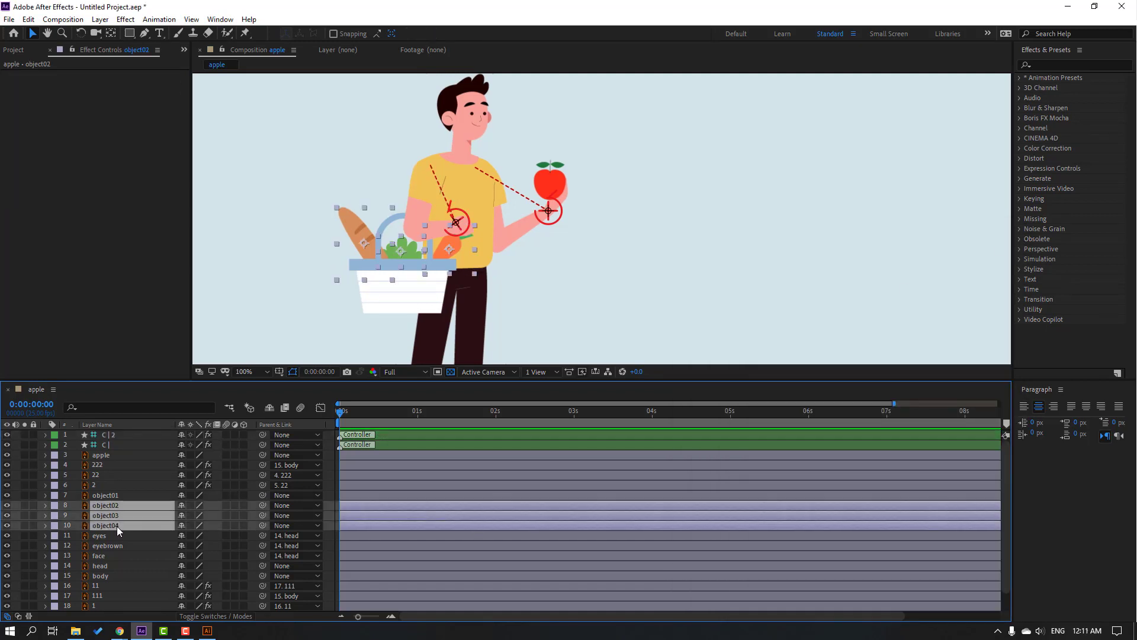
left_click_drag(260, 508, 111, 495)
- Move basket layer object01's anchor point to the top of its handle
left_click(109, 497)
left_click(25, 495)
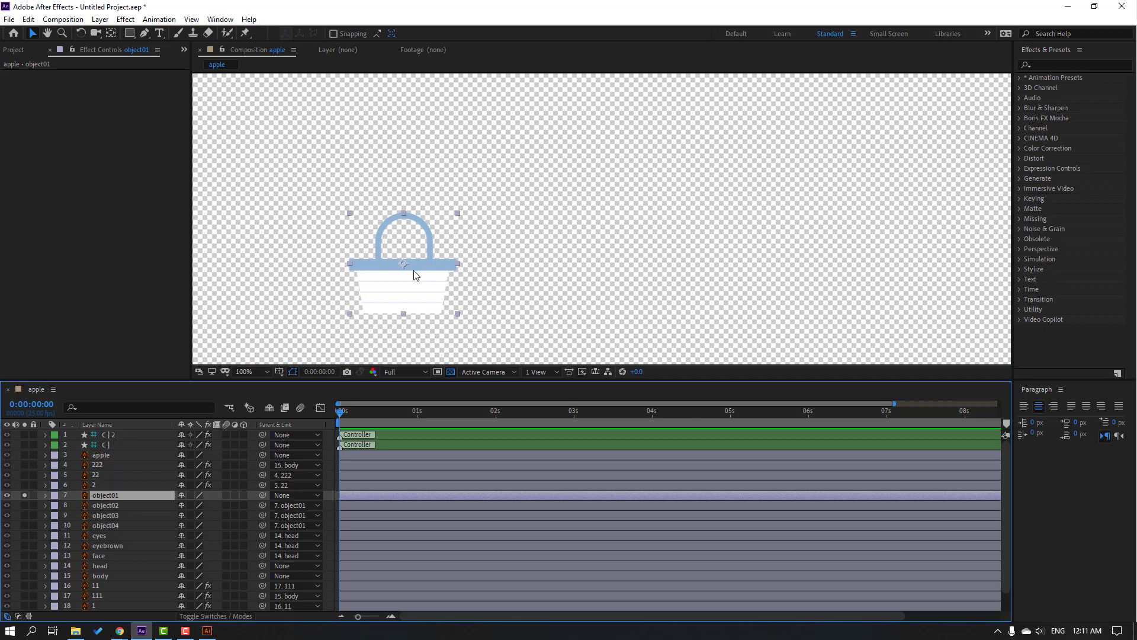
left_click(111, 33)
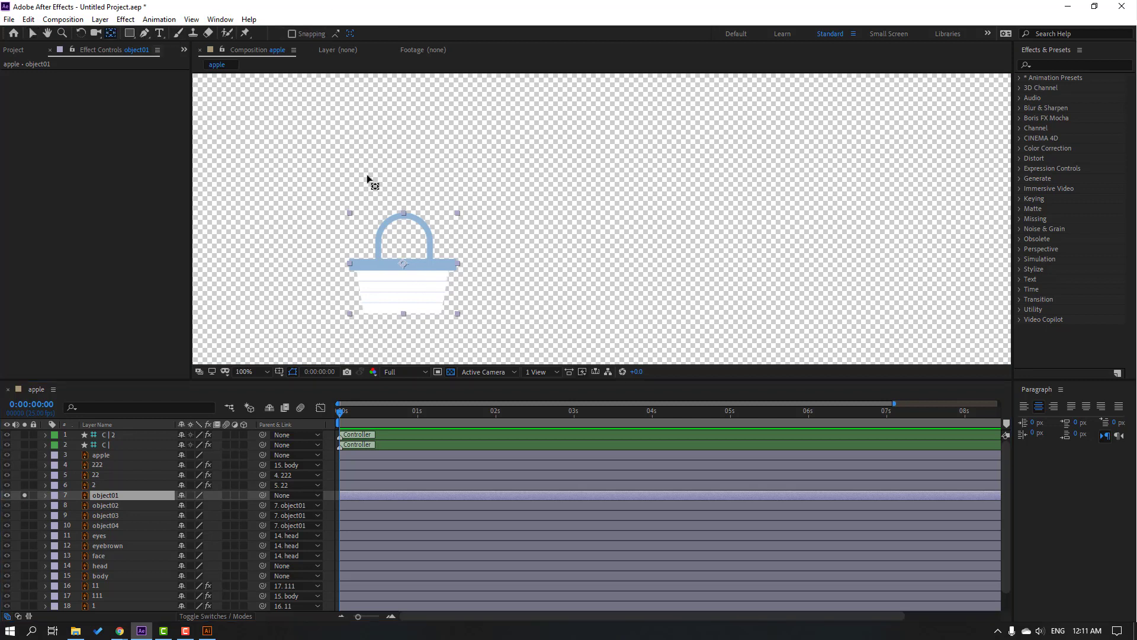
left_click_drag(403, 268, 404, 216)
left_click(33, 33)
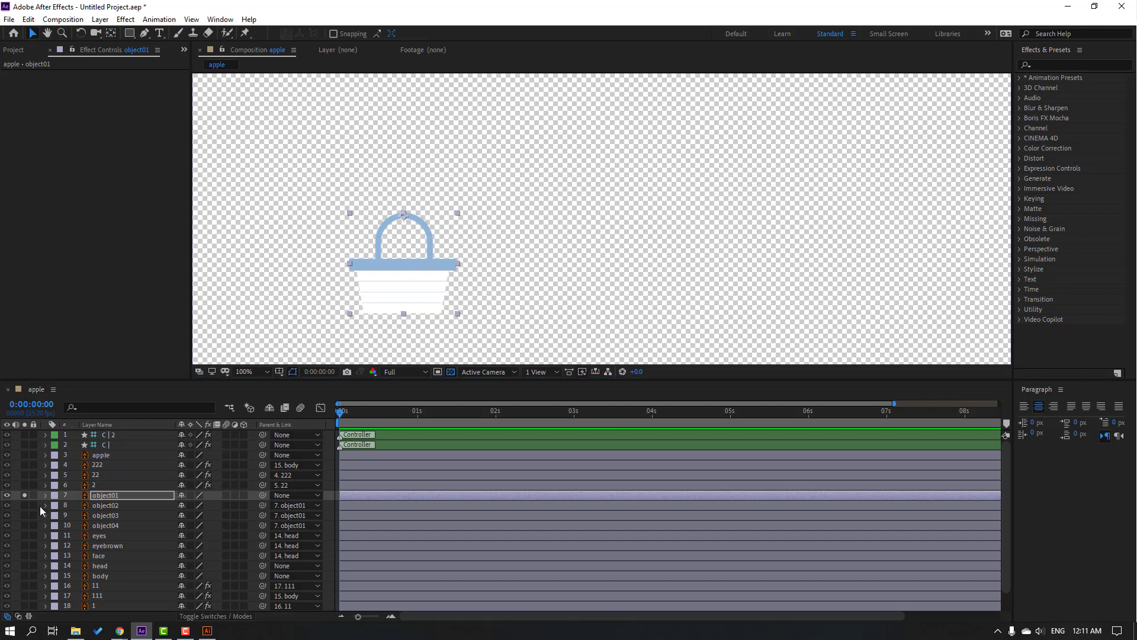
left_click(24, 495)
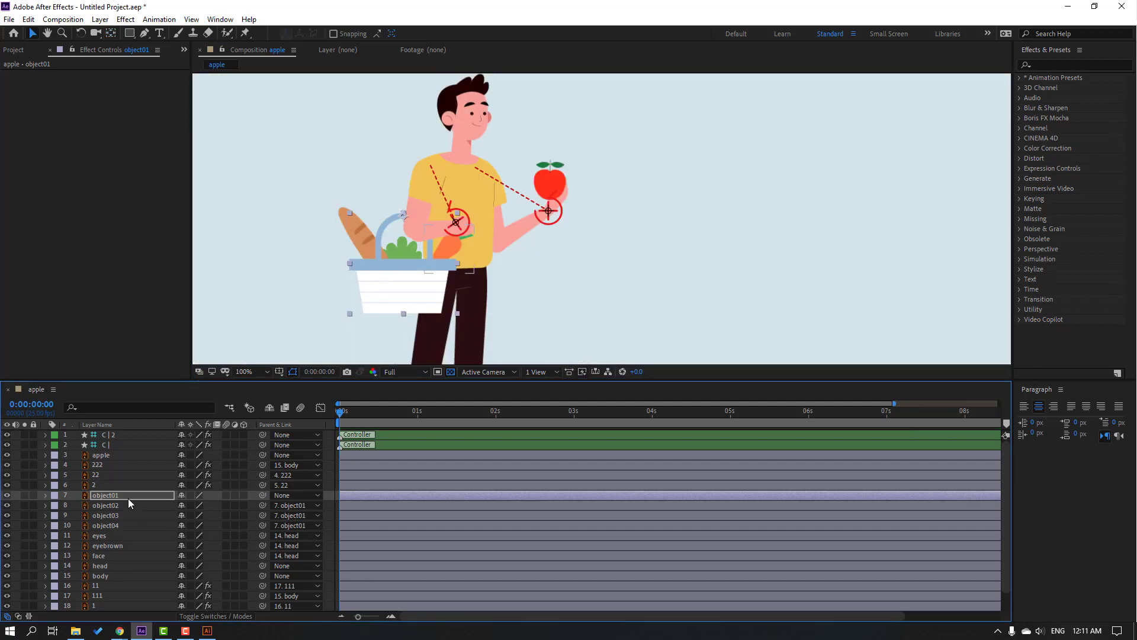
- Parent object01 to controller C | 2 and check the basket follows the arm
key("Return")
left_click_drag(262, 495, 119, 436)
left_click(109, 438)
mouse_move(456, 223)
left_mouse_down()
mouse_move(437, 224)
mouse_move(473, 234)
mouse_move(456, 223)
left_mouse_up()
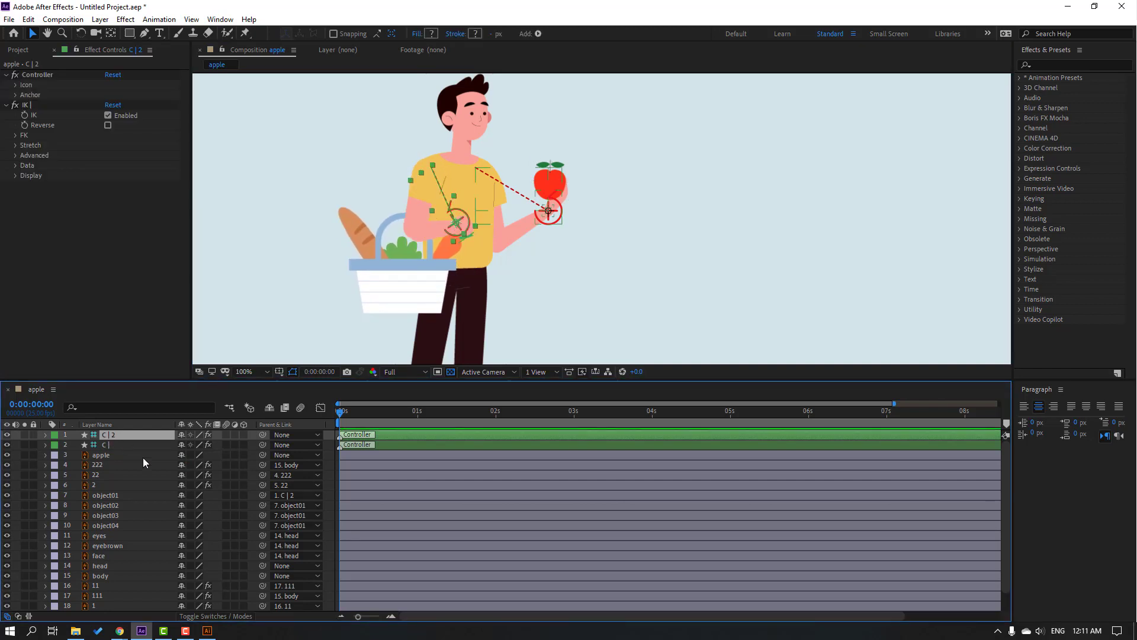
- Move the four basket layers object01–object04 higher in the layer stack
left_click(122, 495)
left_click(122, 505, "shift")
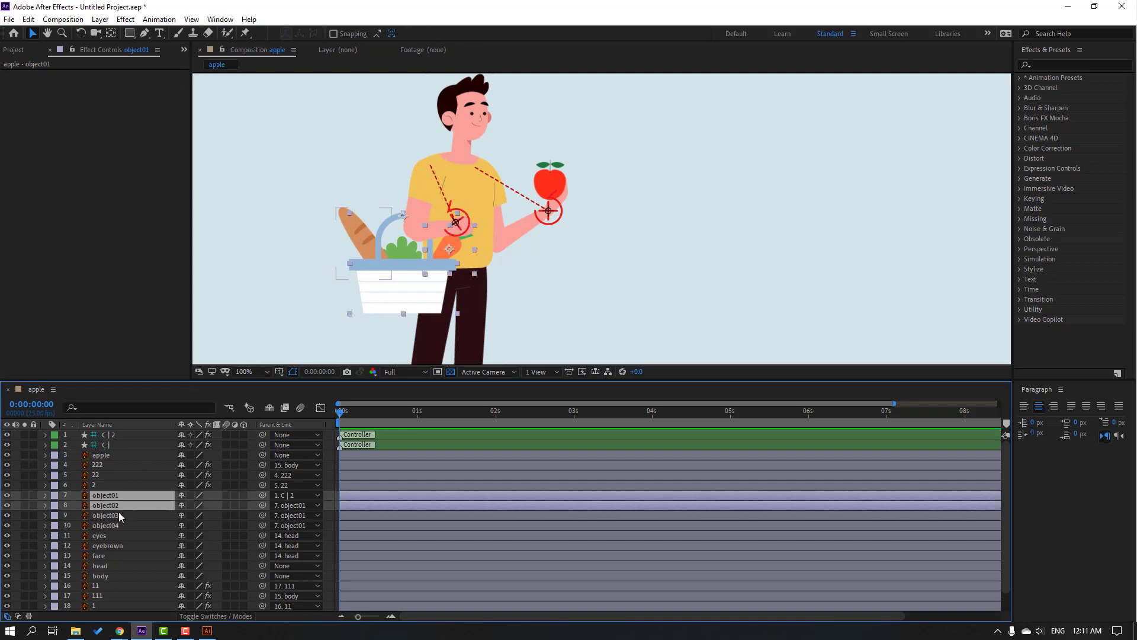
left_click(117, 514, "shift")
left_click(115, 525, "shift")
left_click_drag(109, 496, 113, 472)
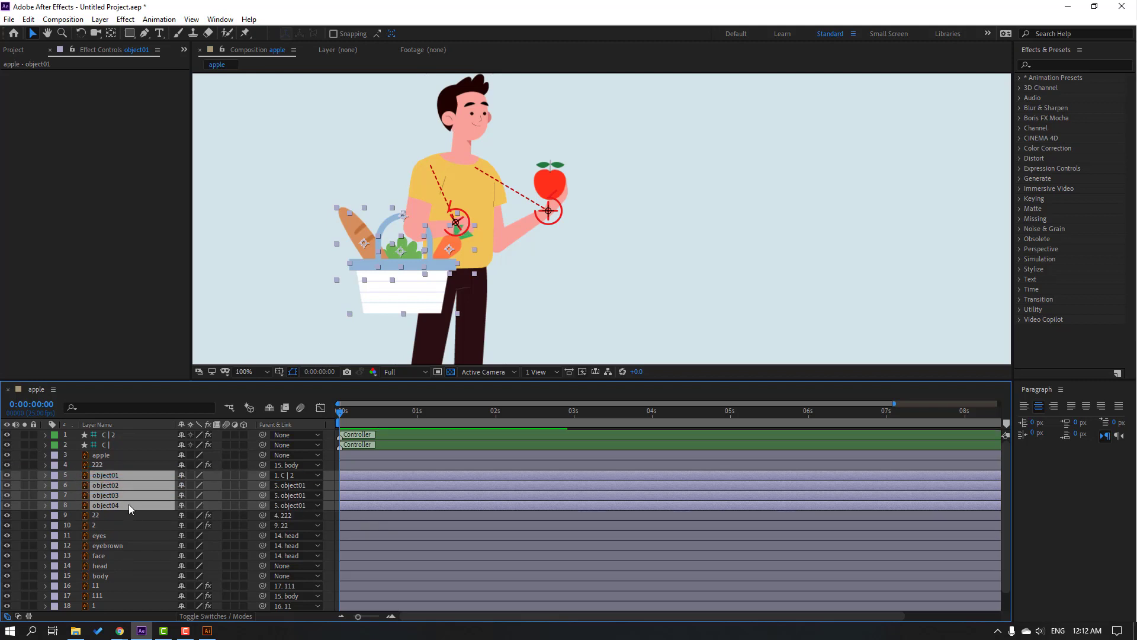
left_click(271, 168)
mouse_move(459, 226)
left_mouse_down()
mouse_move(425, 230)
mouse_move(457, 225)
left_mouse_up()
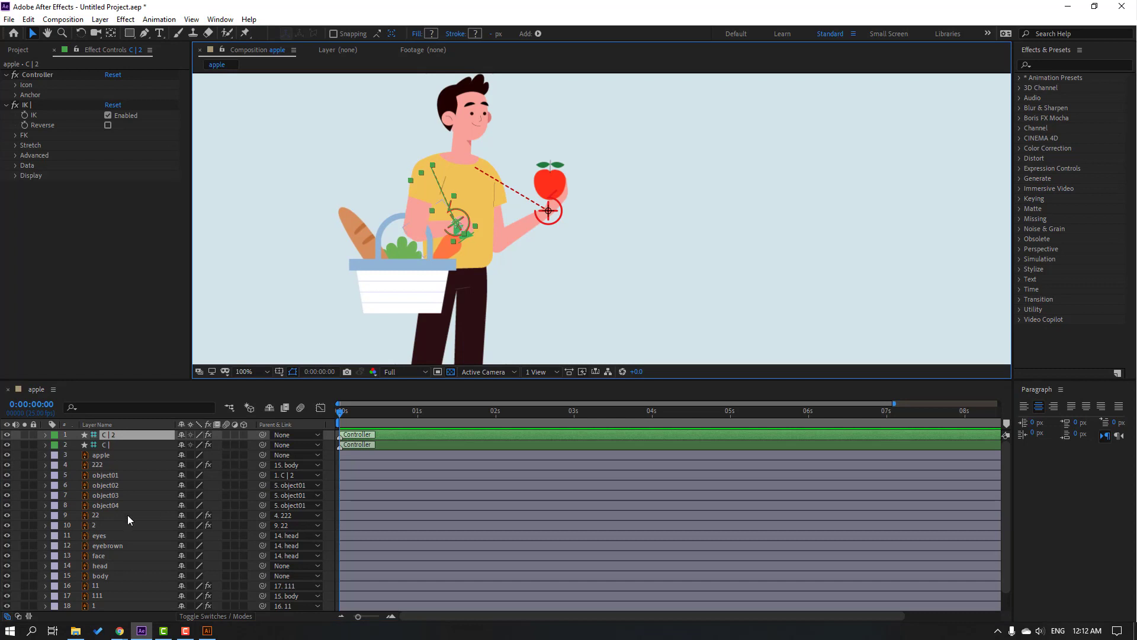
- Parent the apple layer to controller C | and drag the hand slightly down-right
left_click(106, 456)
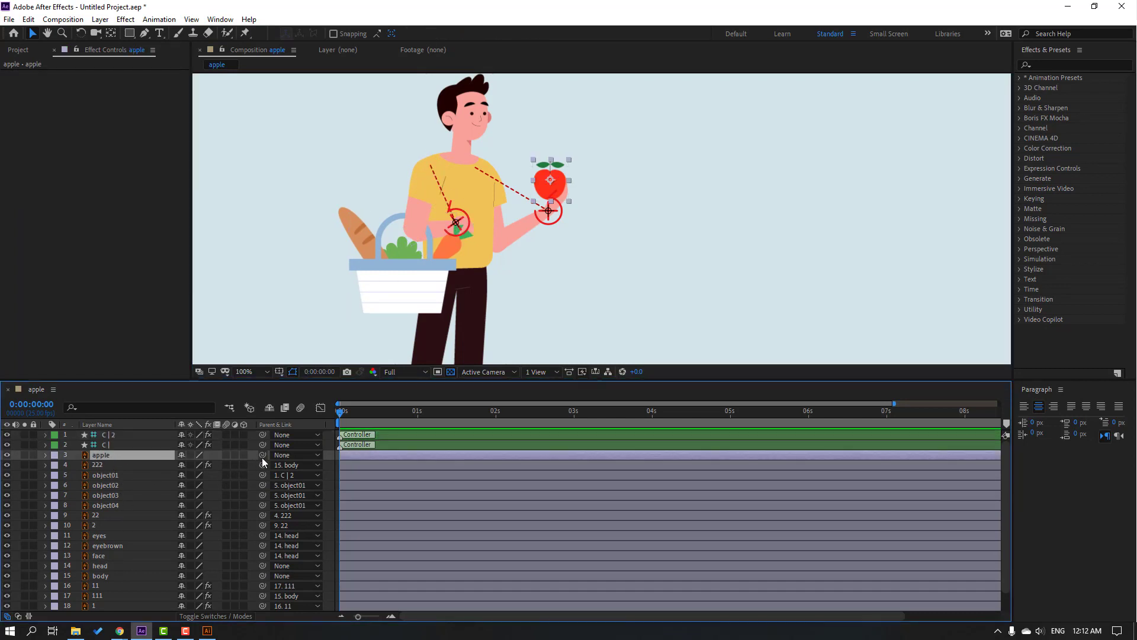
left_click_drag(263, 456, 103, 447)
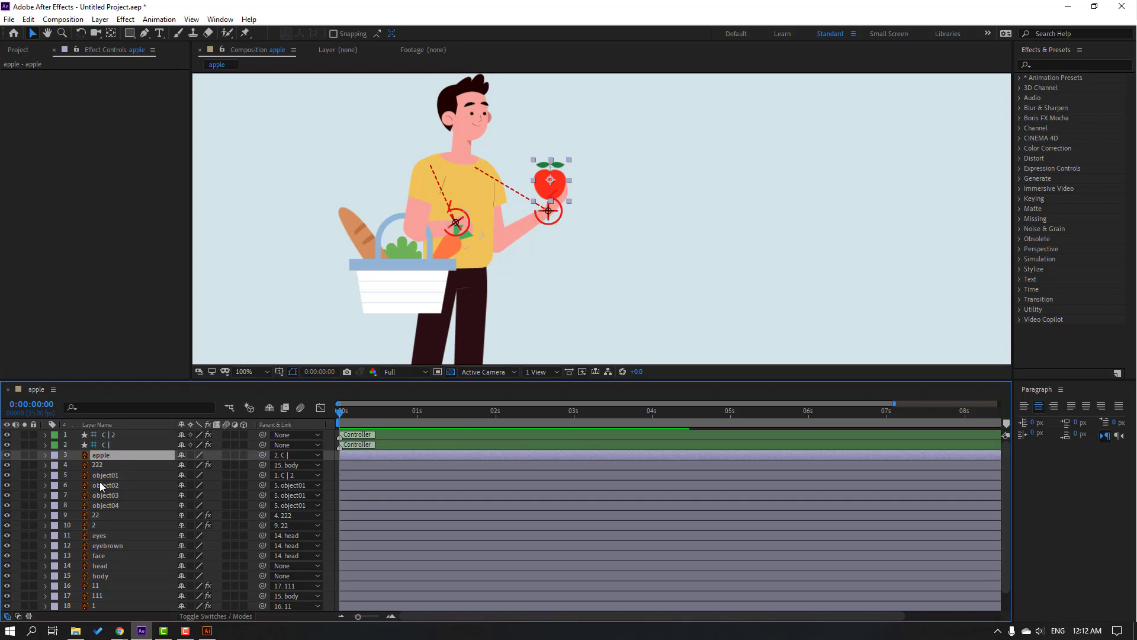
left_click(105, 447)
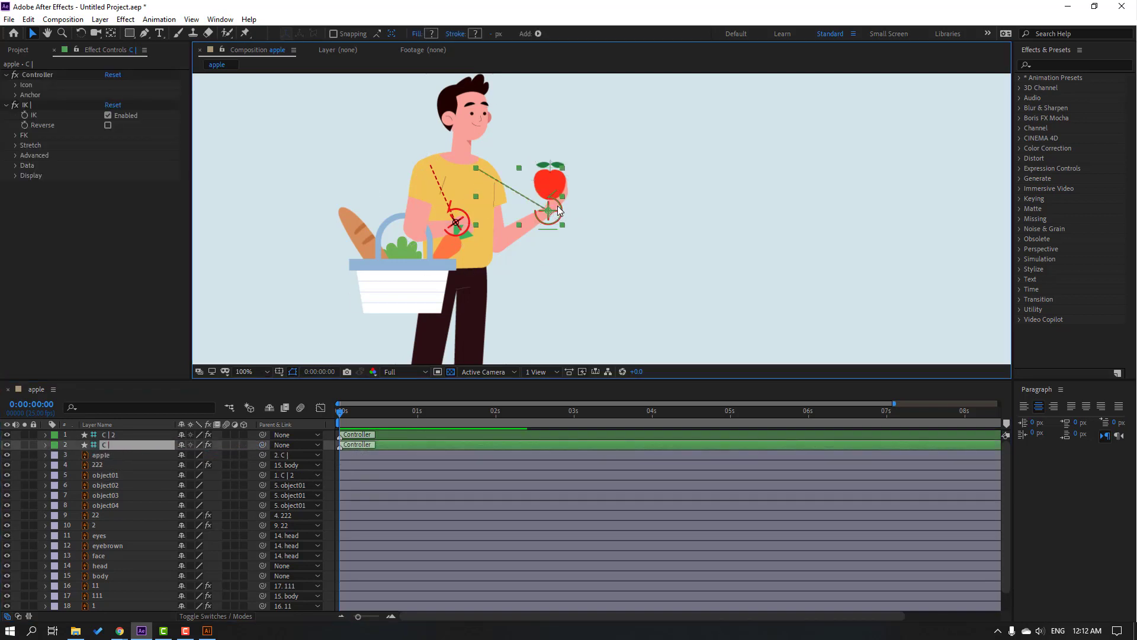
left_click_drag(558, 211, 572, 227)
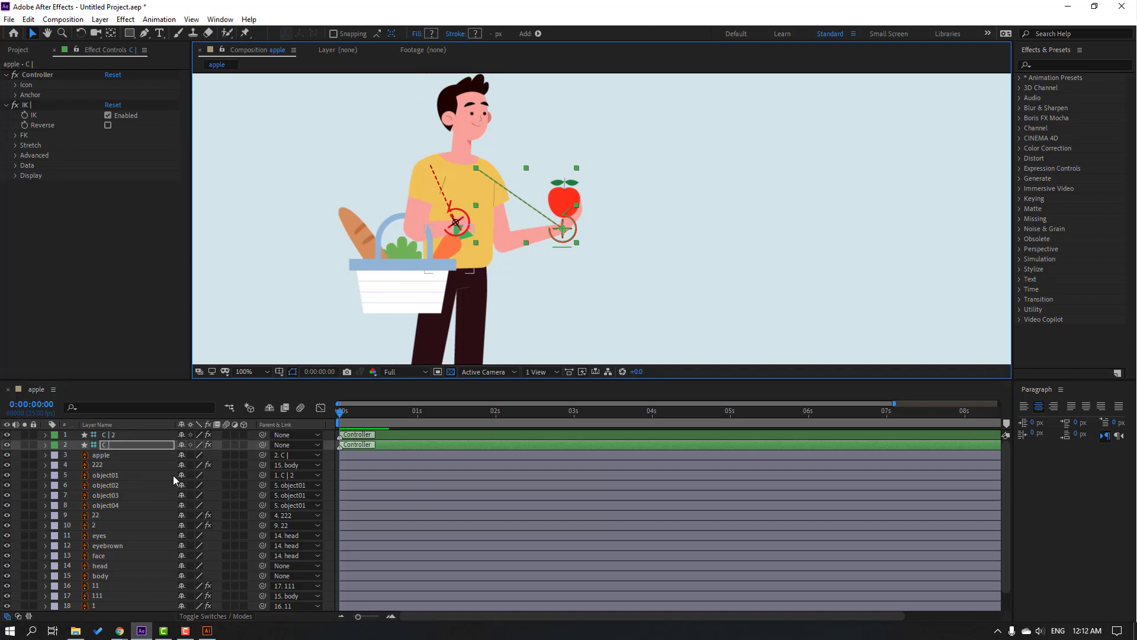
- Keyframe C | Rotation and Position at 0, then raise the hand up-left and tilt it -9° at 10f
left_click(129, 445)
key("r")
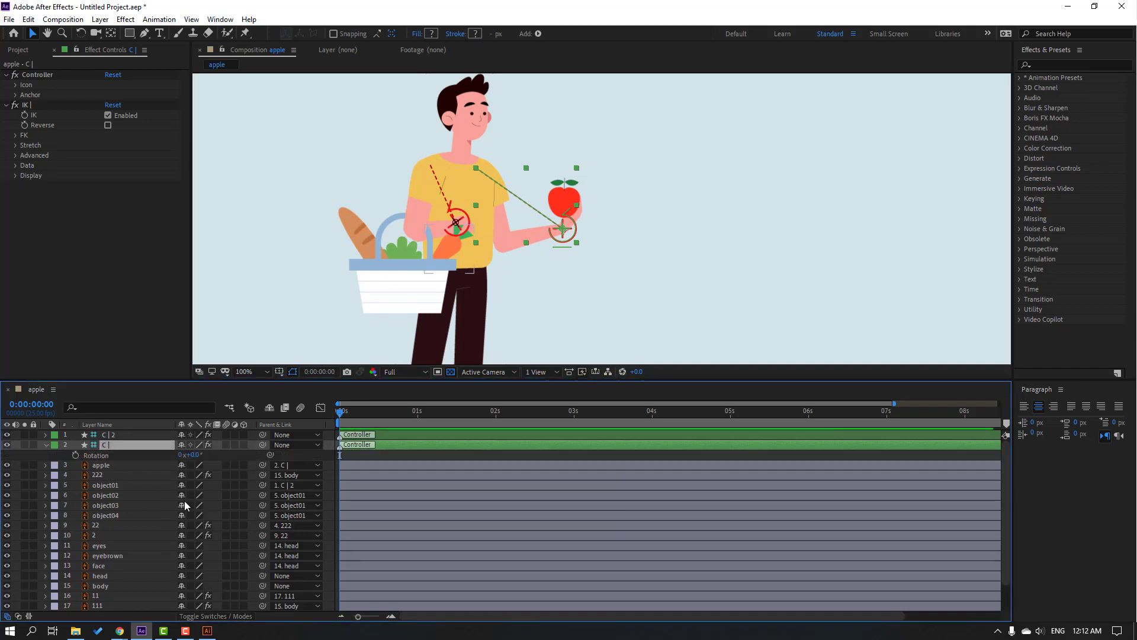
left_click(75, 456)
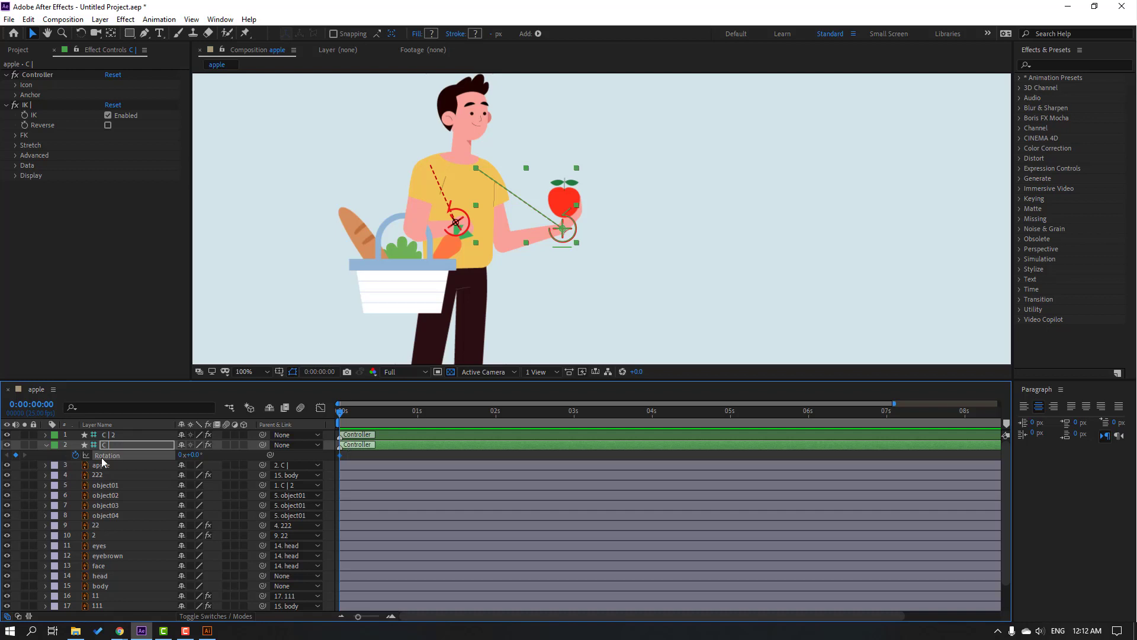
key("shift+p")
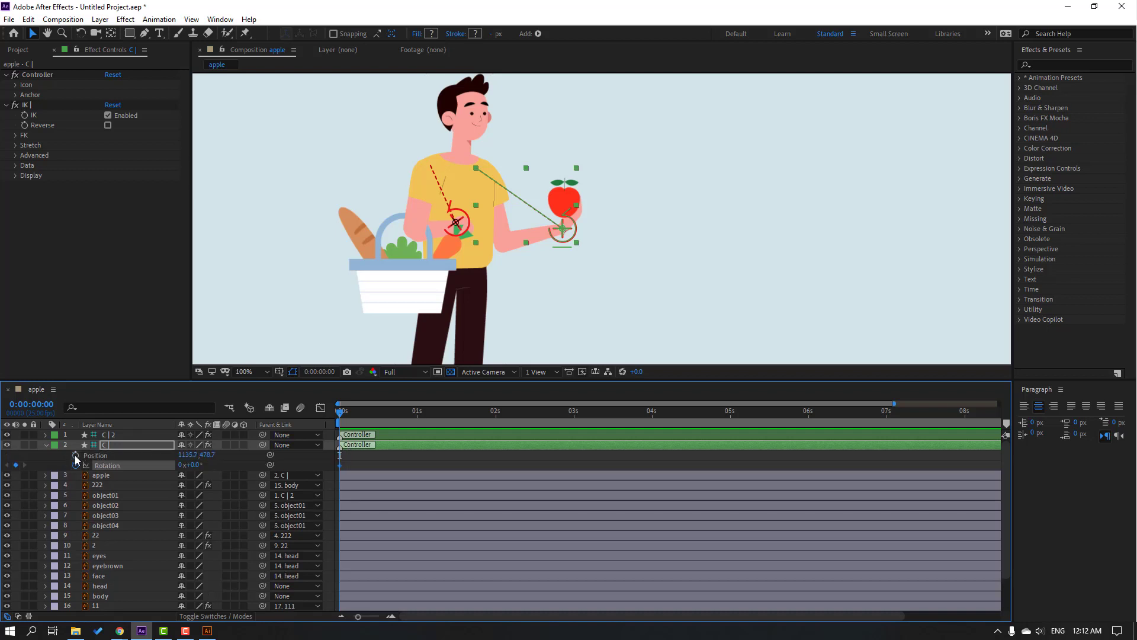
left_click(75, 455)
key("shift+Page_Down")
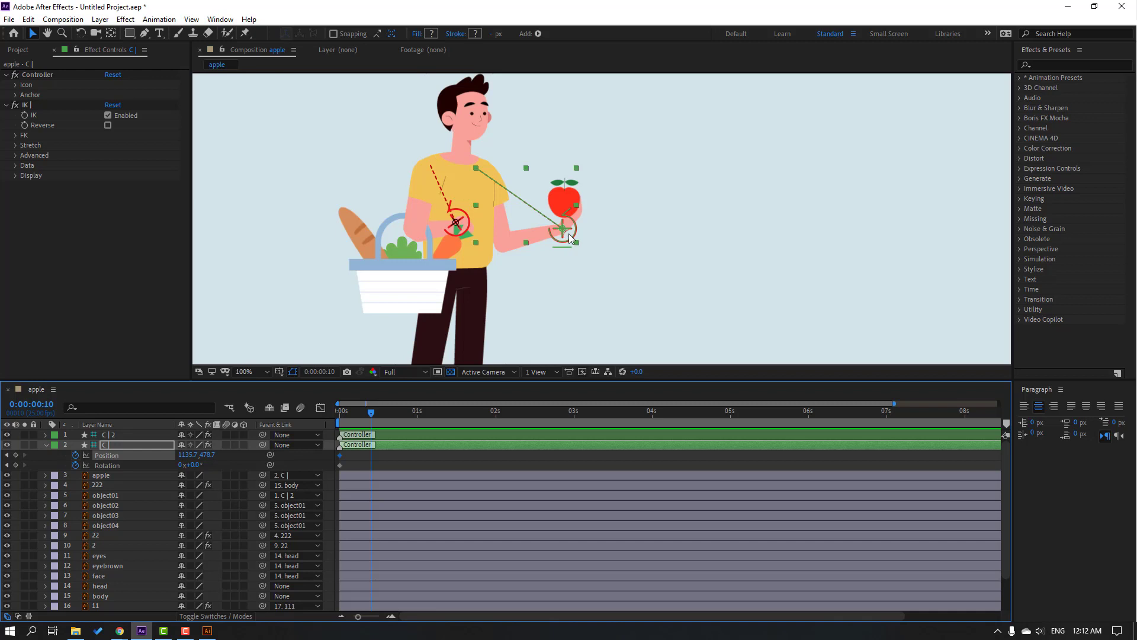
left_click_drag(570, 237, 564, 230)
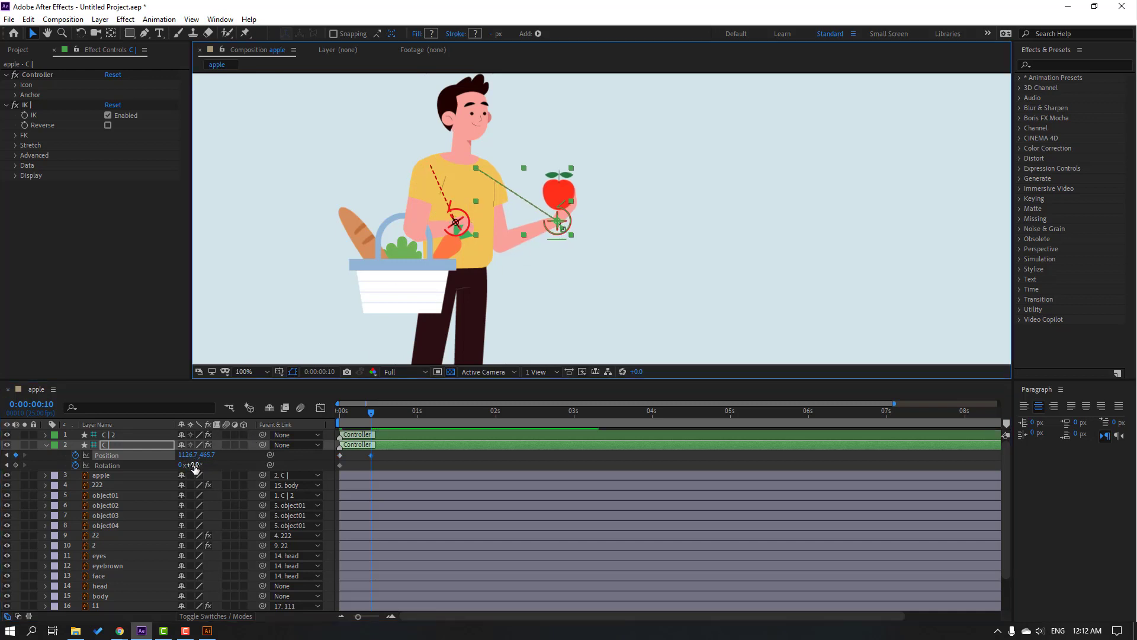
left_click_drag(196, 467, 190, 467)
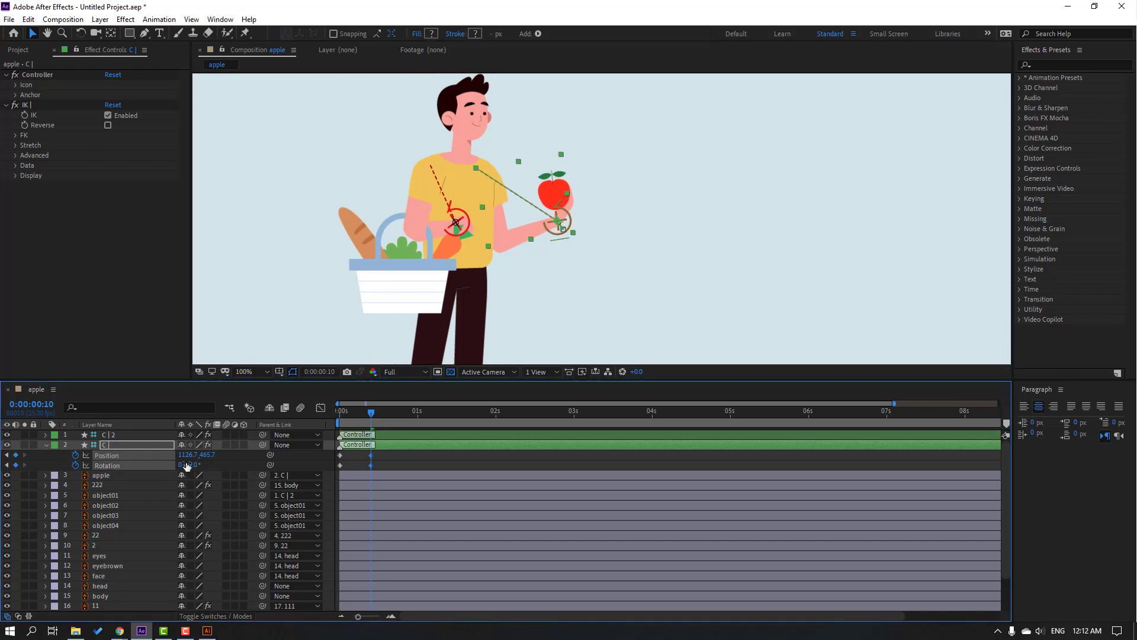
- Lower the hand to Y 508.7 at 20 frames and preview the swing
key("shift+Page_Down")
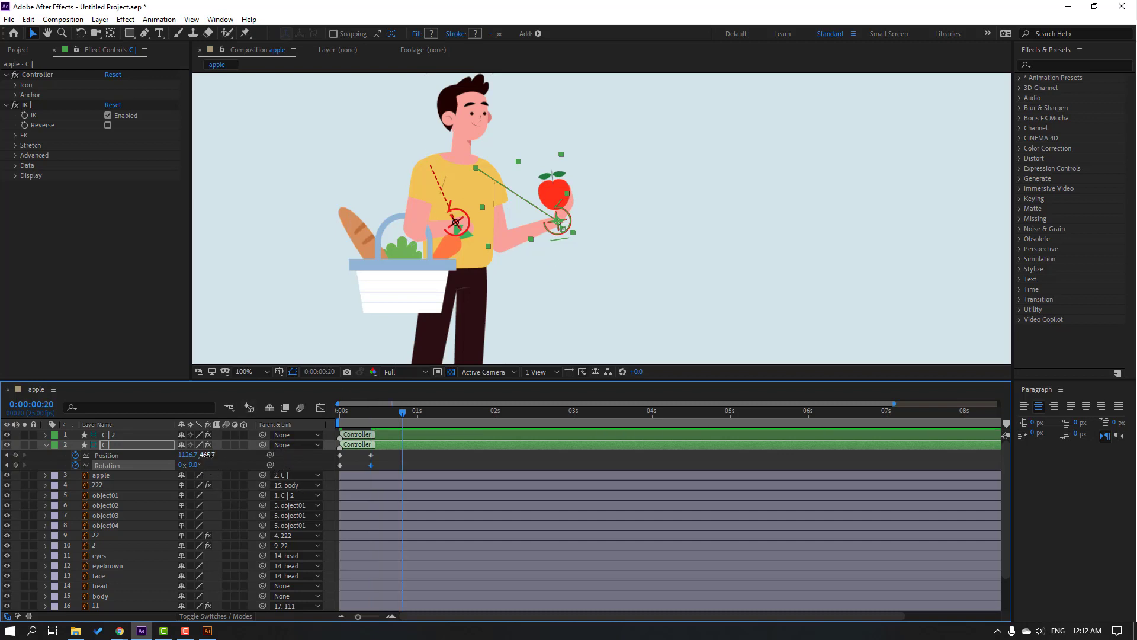
left_click_drag(206, 454, 231, 468)
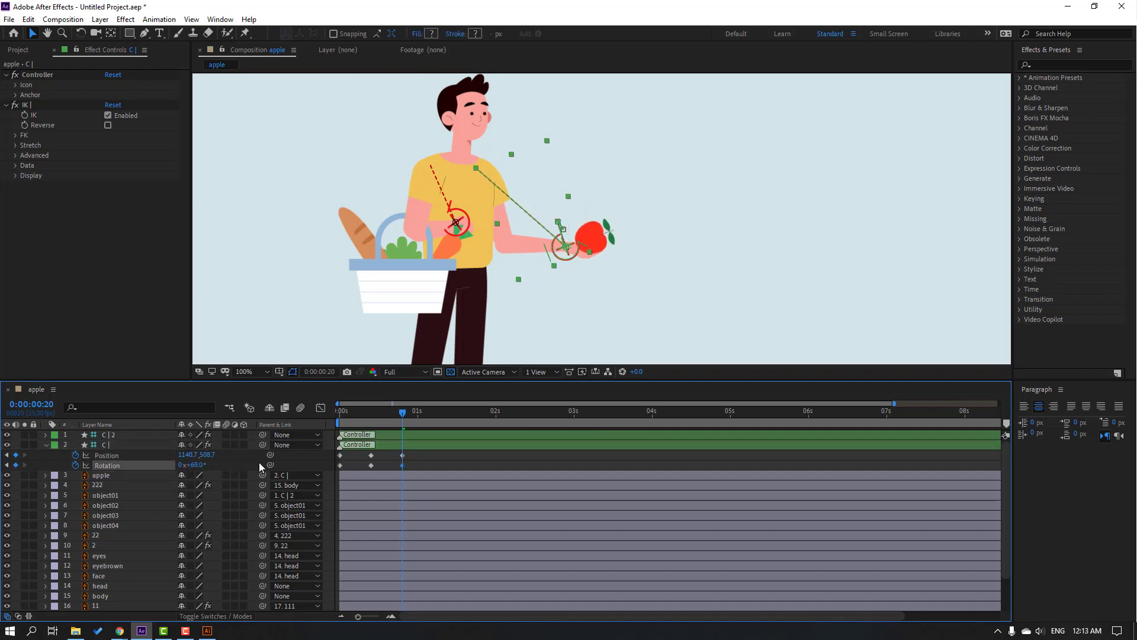
left_click_drag(382, 421, 323, 422)
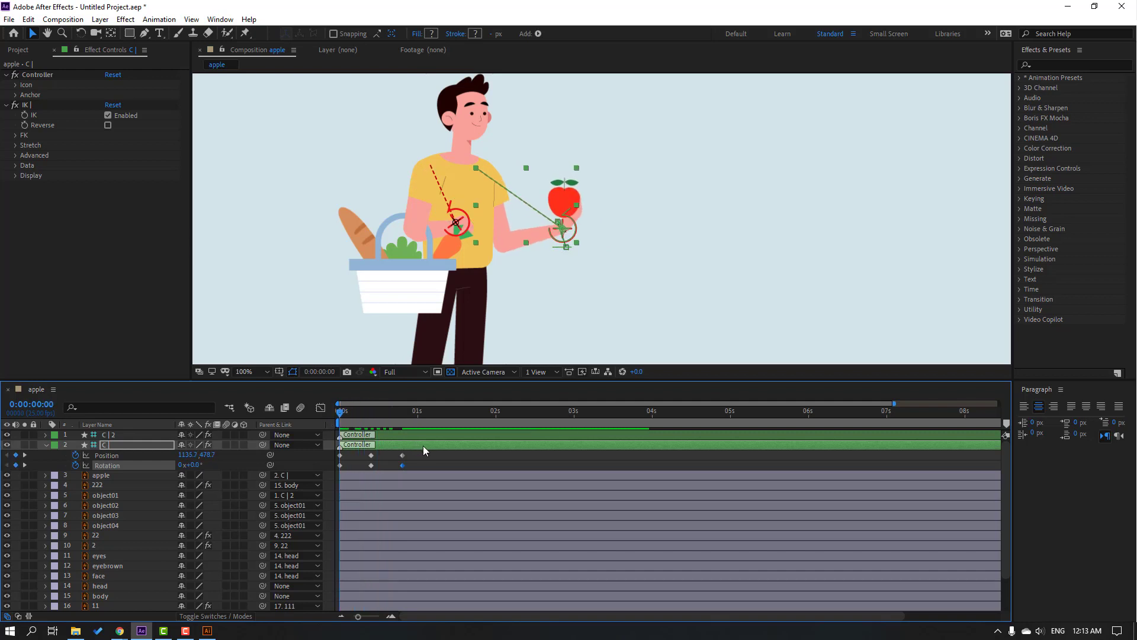
key("space")
- At 1:05, raise the hand to Y 430.7 and rotate it to 22°
left_click(391, 412)
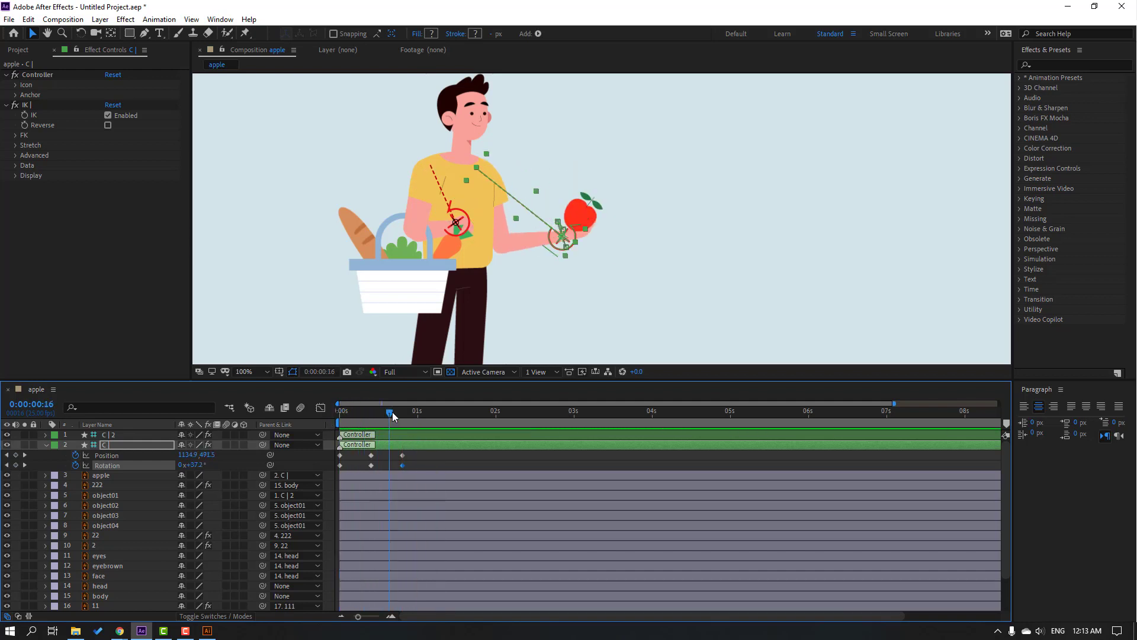
left_click_drag(392, 411, 434, 445)
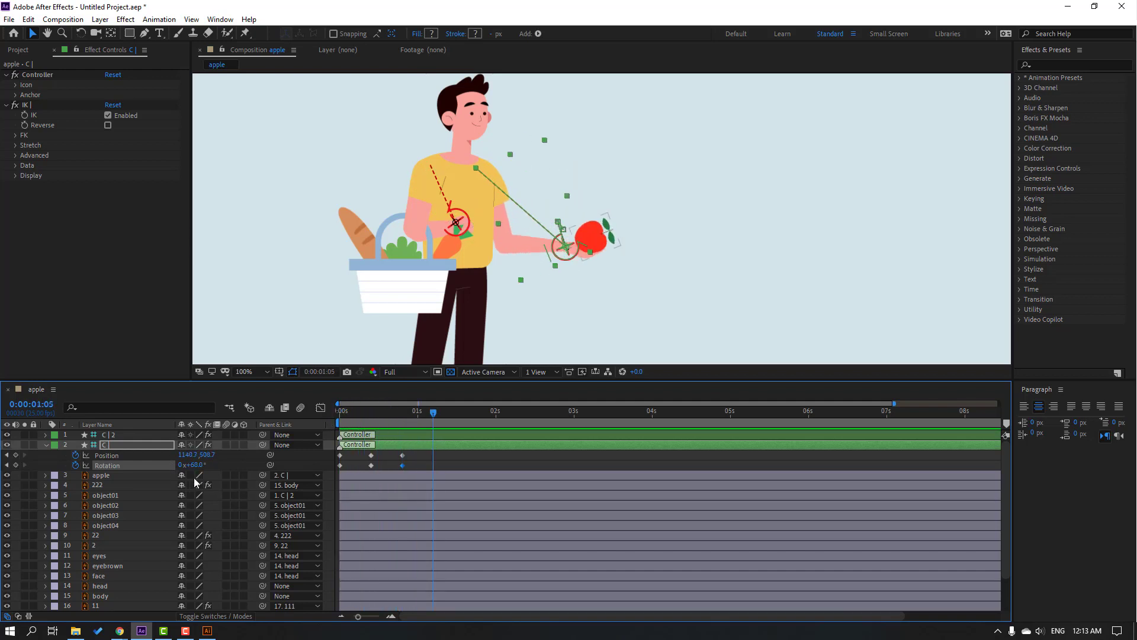
left_click_drag(210, 454, 166, 462)
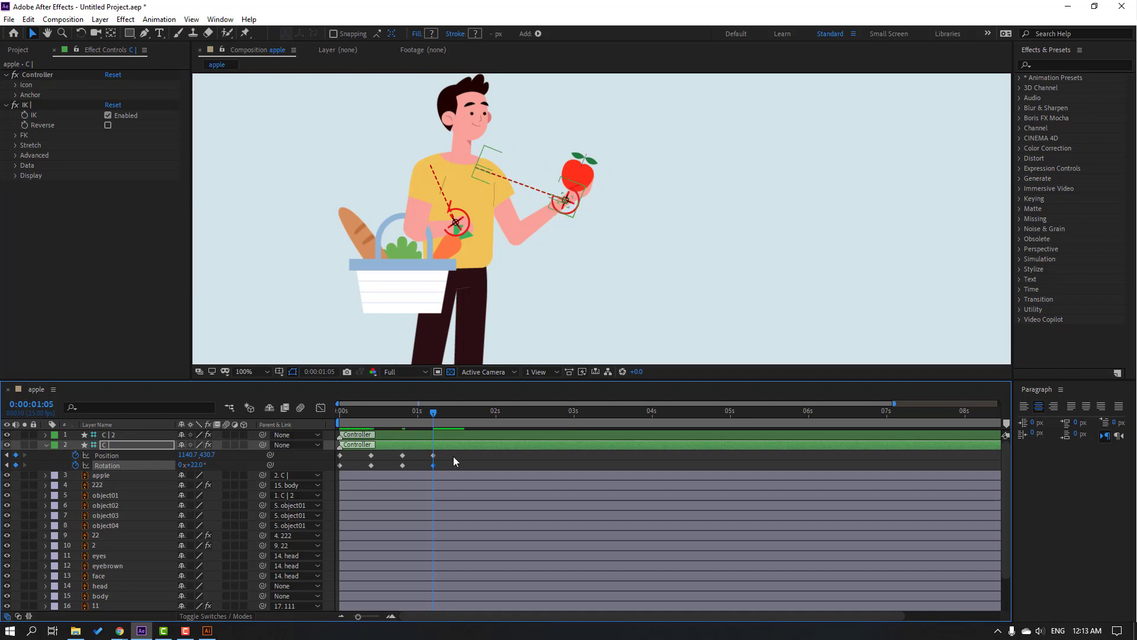
left_click_drag(457, 454, 342, 468)
- Apply Keyframe Assistant > Easy Ease to C |'s keyframes and preview the arm motion
right_click(340, 466)
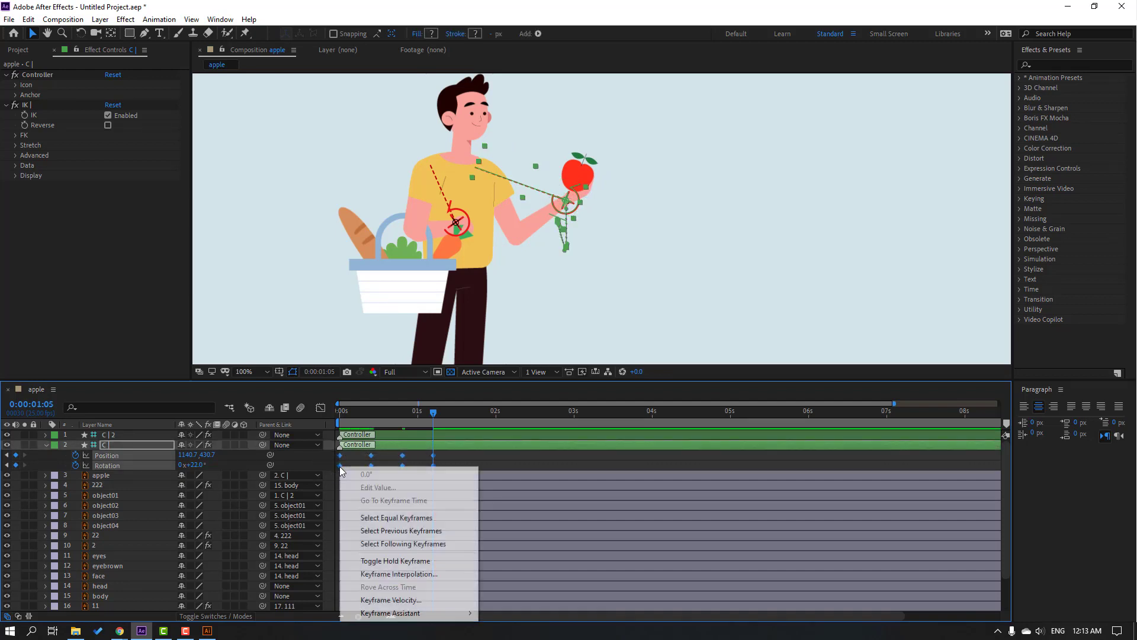
mouse_move(425, 613)
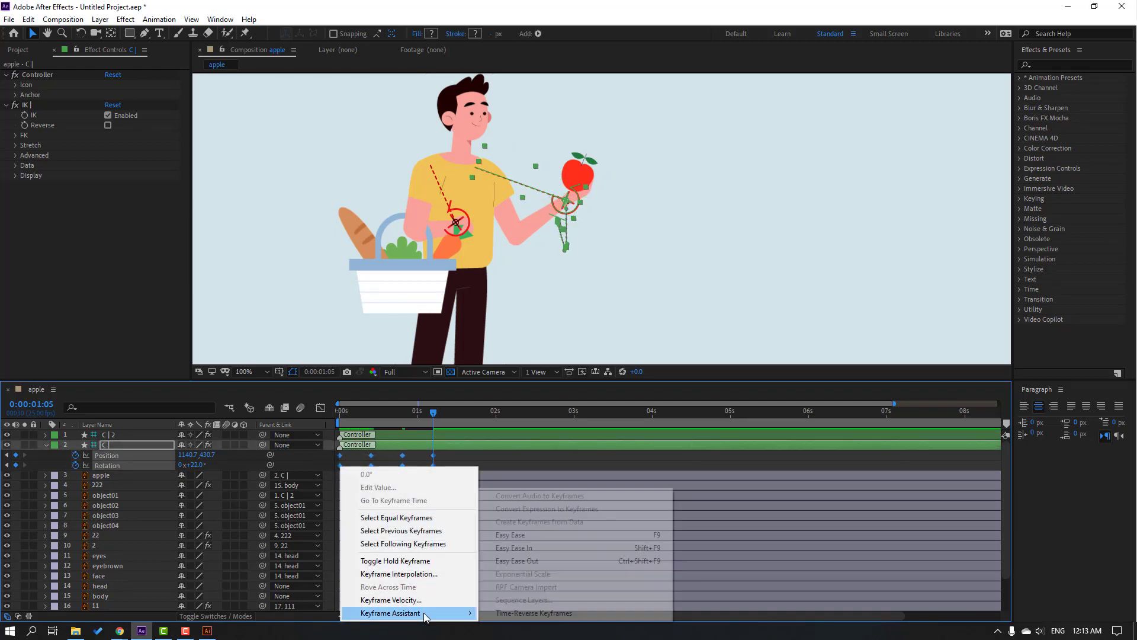
left_click(521, 535)
key("space")
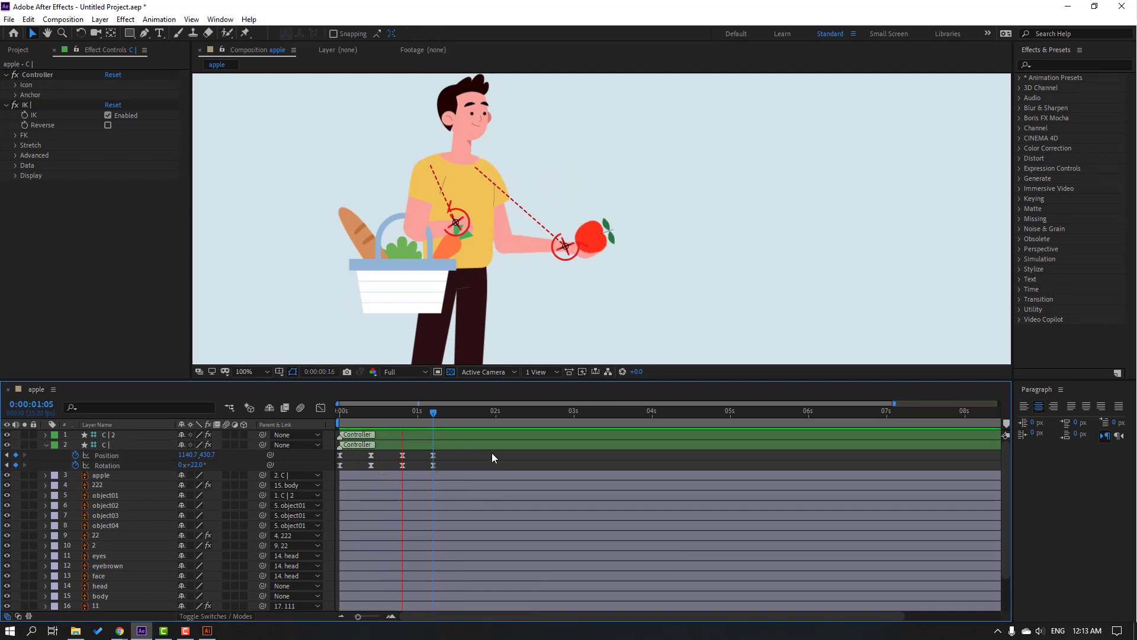
key("space")
- In the Graph Editor, stretch the first keyframe's outgoing handle, preview, then return to layer bars
left_click_drag(468, 452, 329, 467)
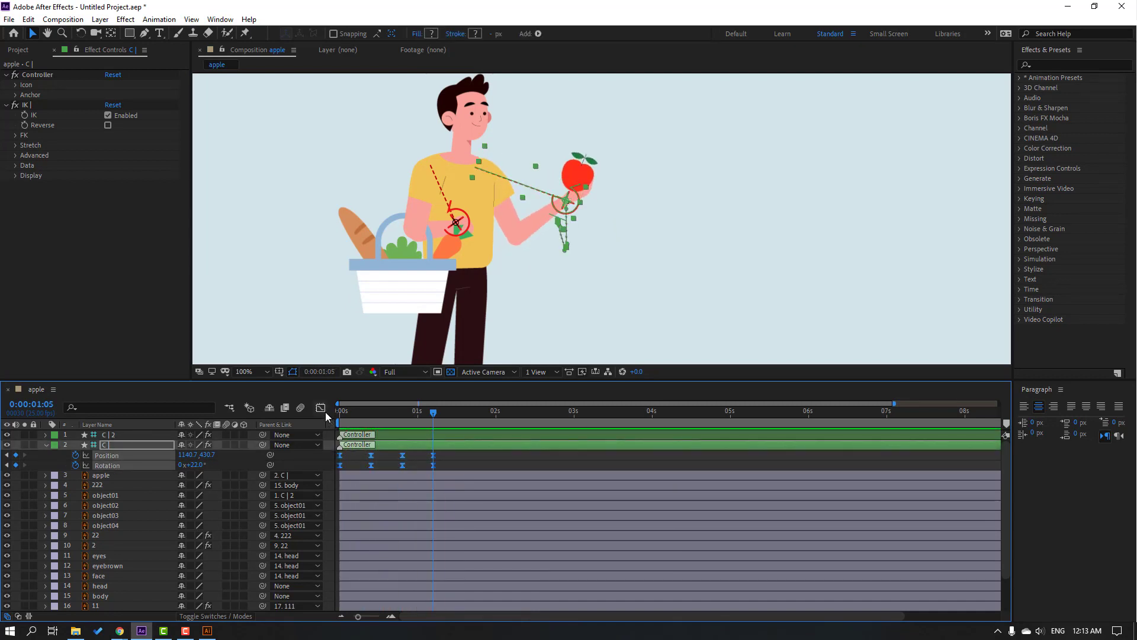
key("shift+F3")
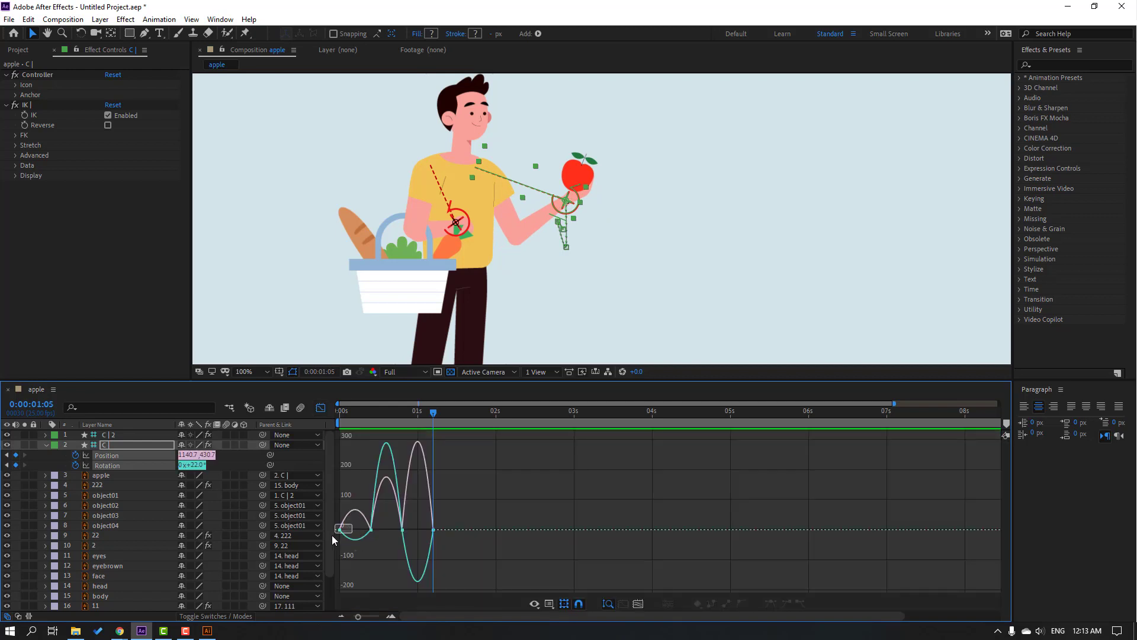
scroll(409, 536, "up", 4)
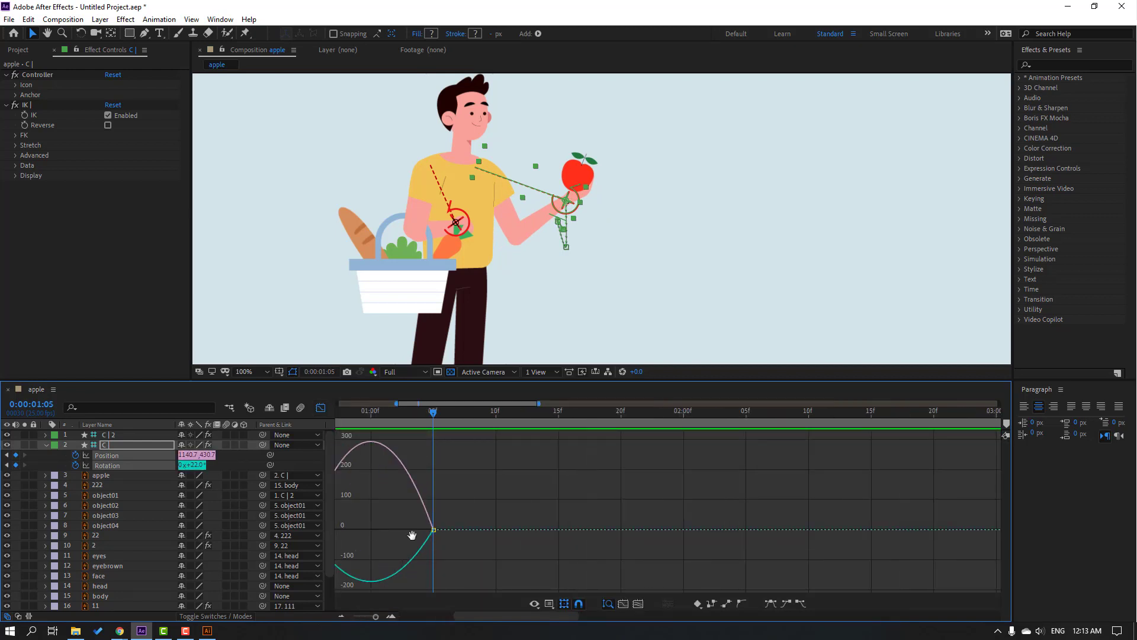
scroll(412, 534, "left", 5)
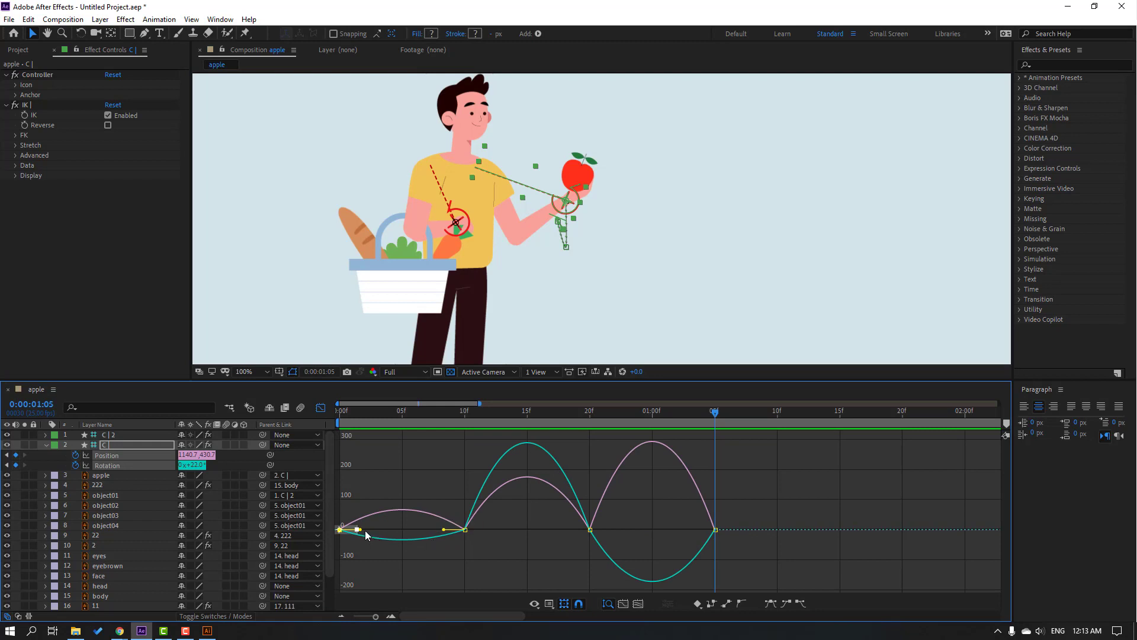
left_click_drag(363, 532, 379, 530)
key("space")
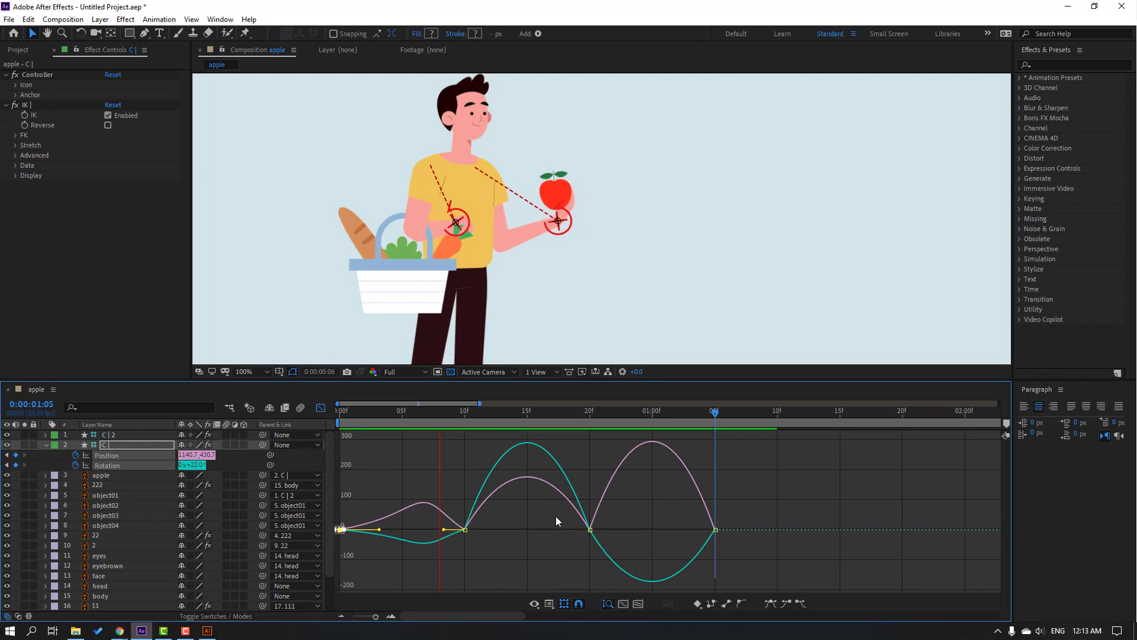
key("space")
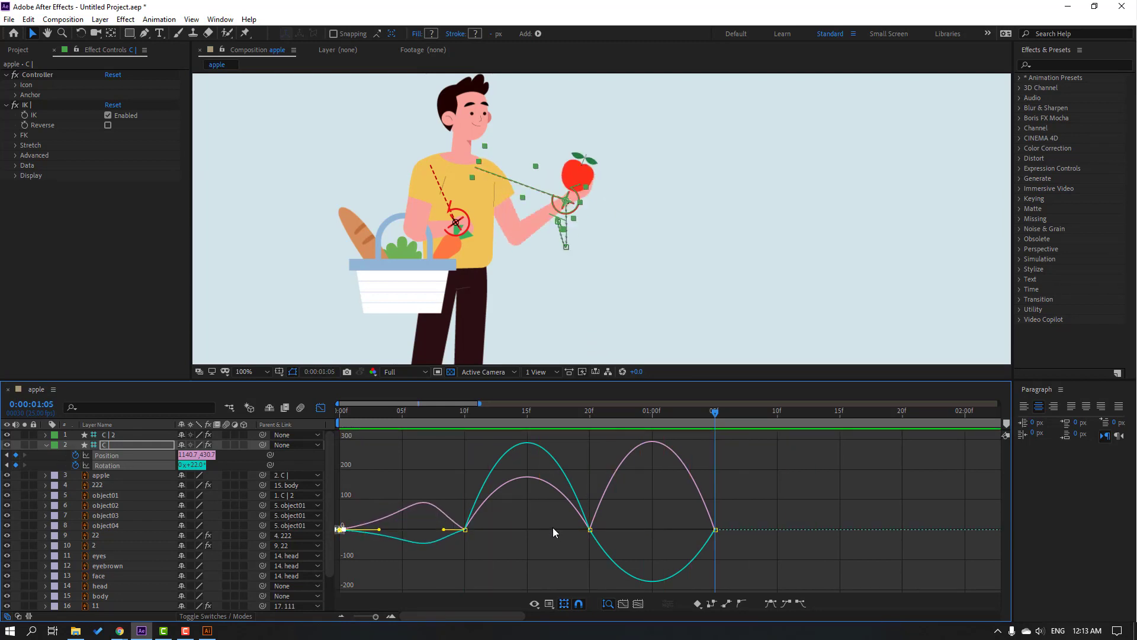
key("space")
left_click(321, 408)
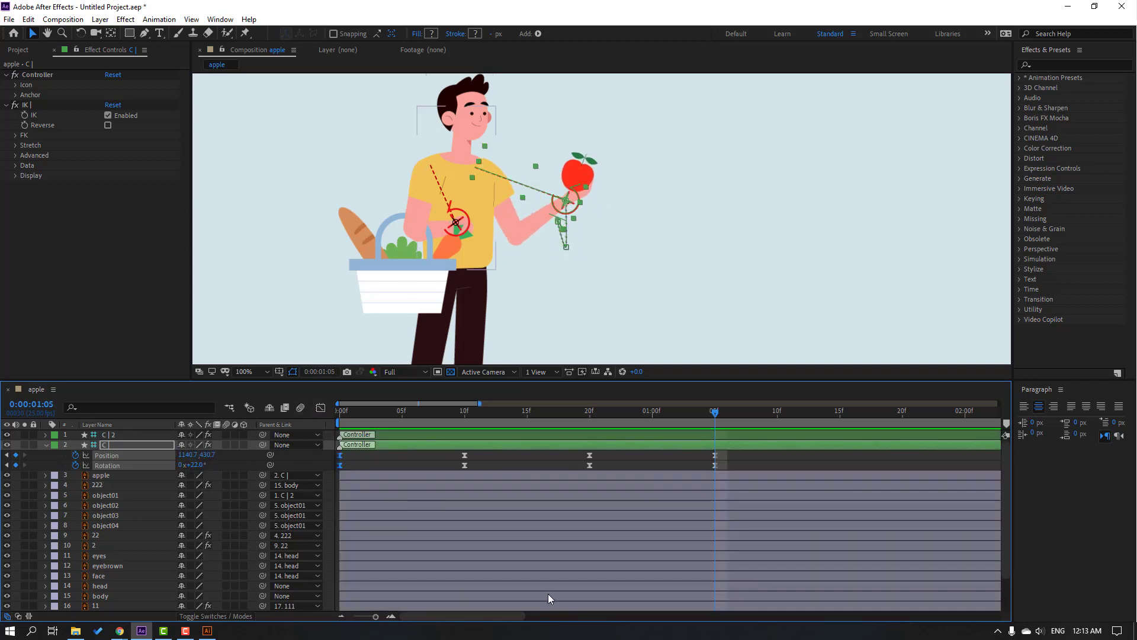
- Split the apple layer at 0:00:01:00 with Edit > Split Layer and set apple 2's Parent to None
key("minus")
left_click(450, 457)
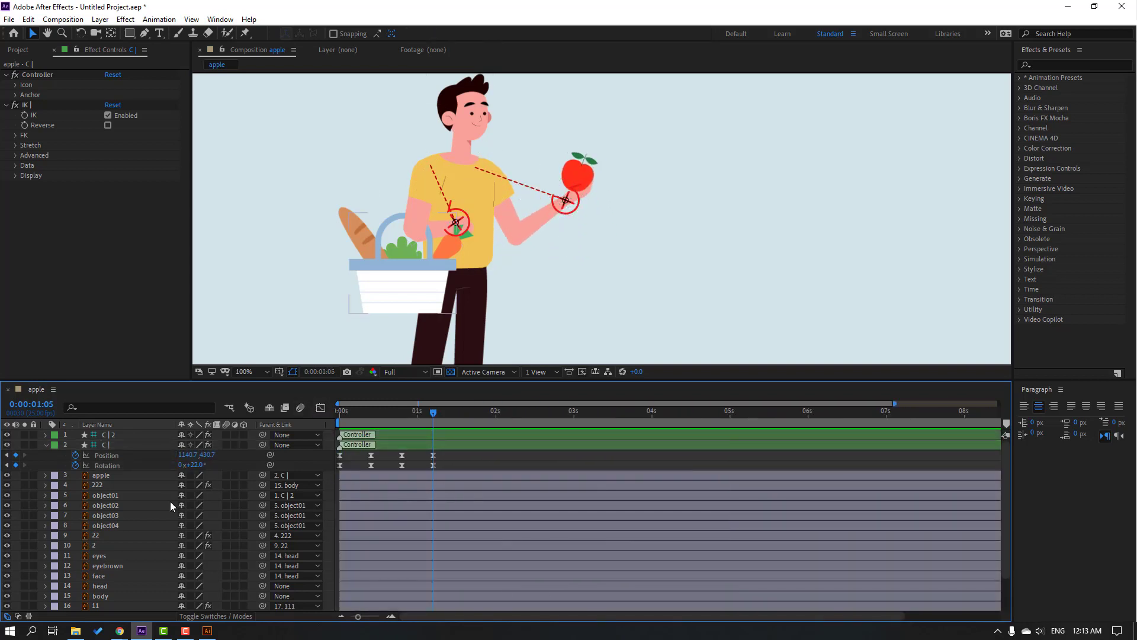
left_click(113, 477)
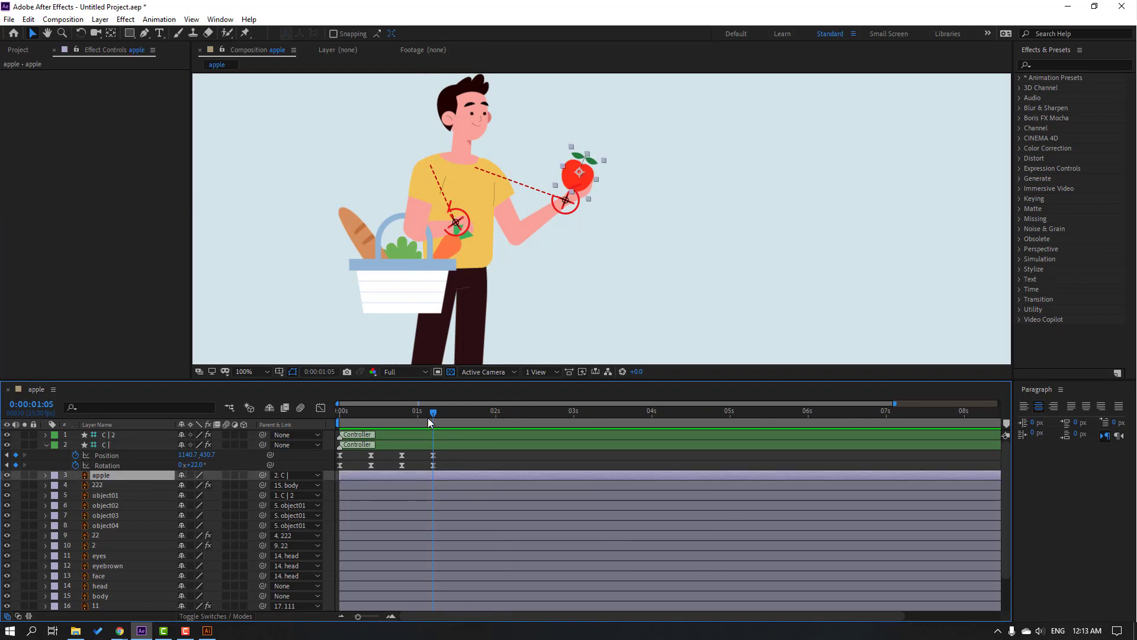
mouse_move(417, 411)
left_mouse_down()
mouse_move(406, 411)
mouse_move(417, 410)
left_mouse_up()
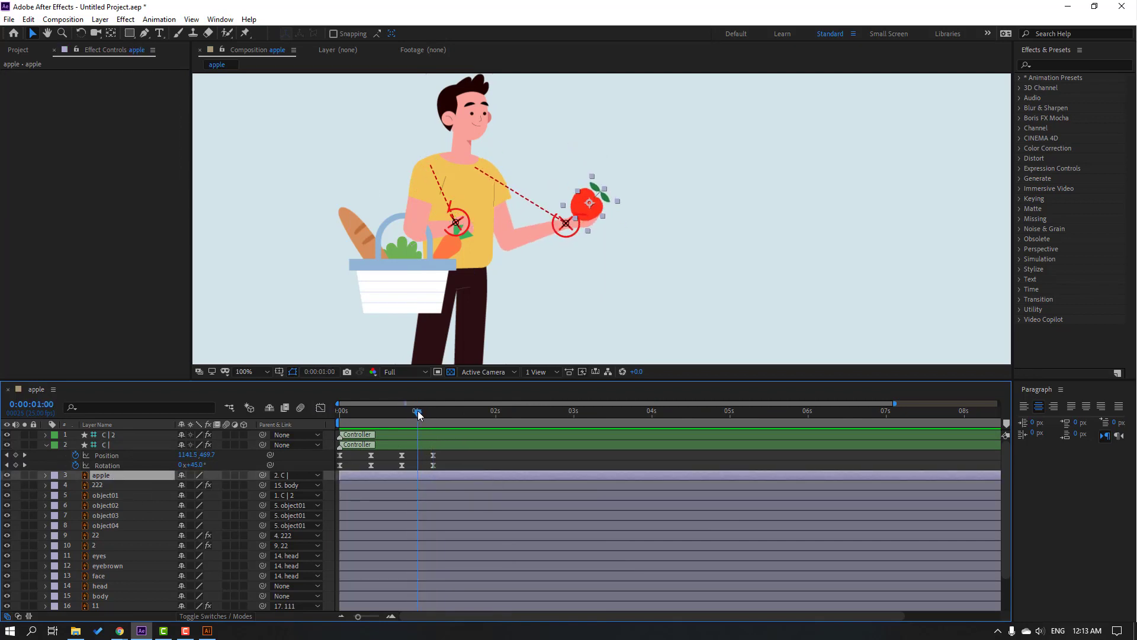
left_click(28, 19)
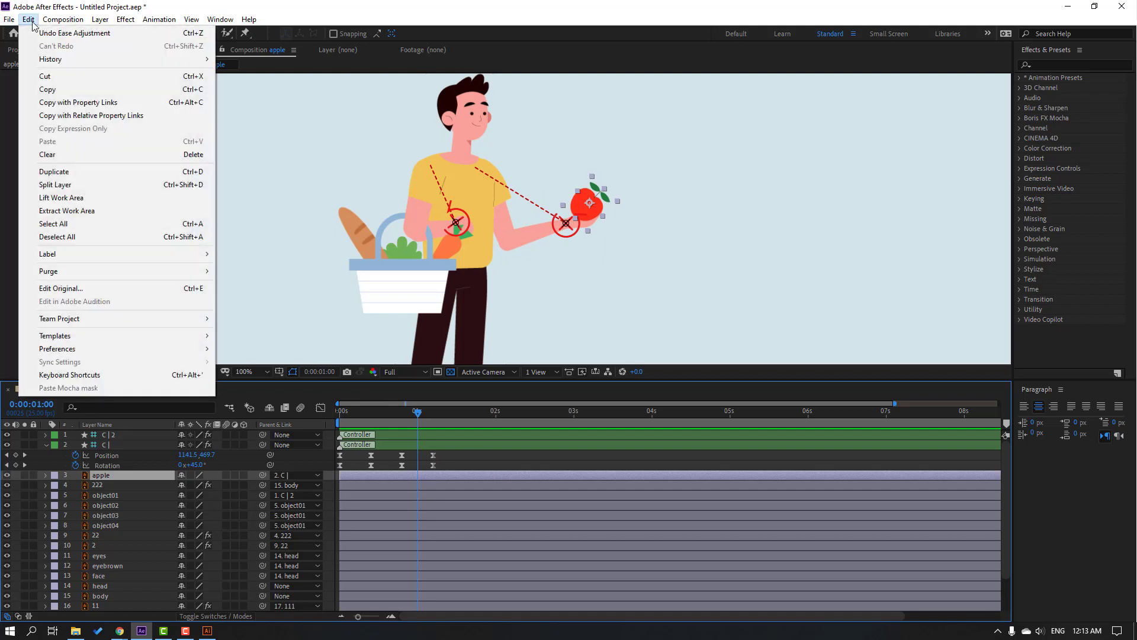
left_click(199, 186)
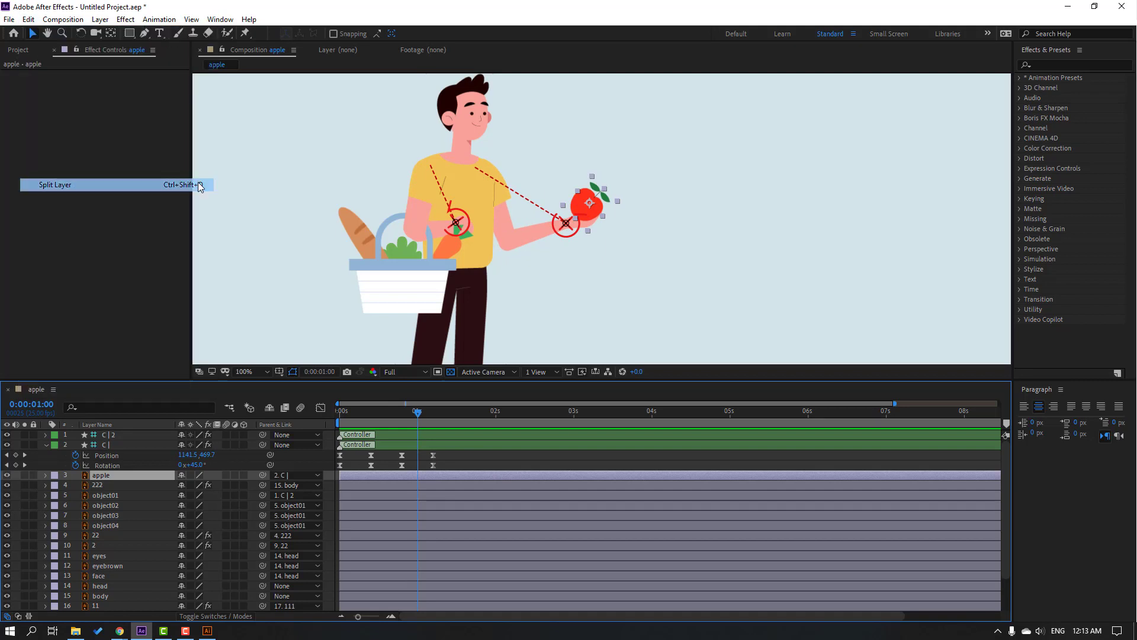
left_click(287, 476)
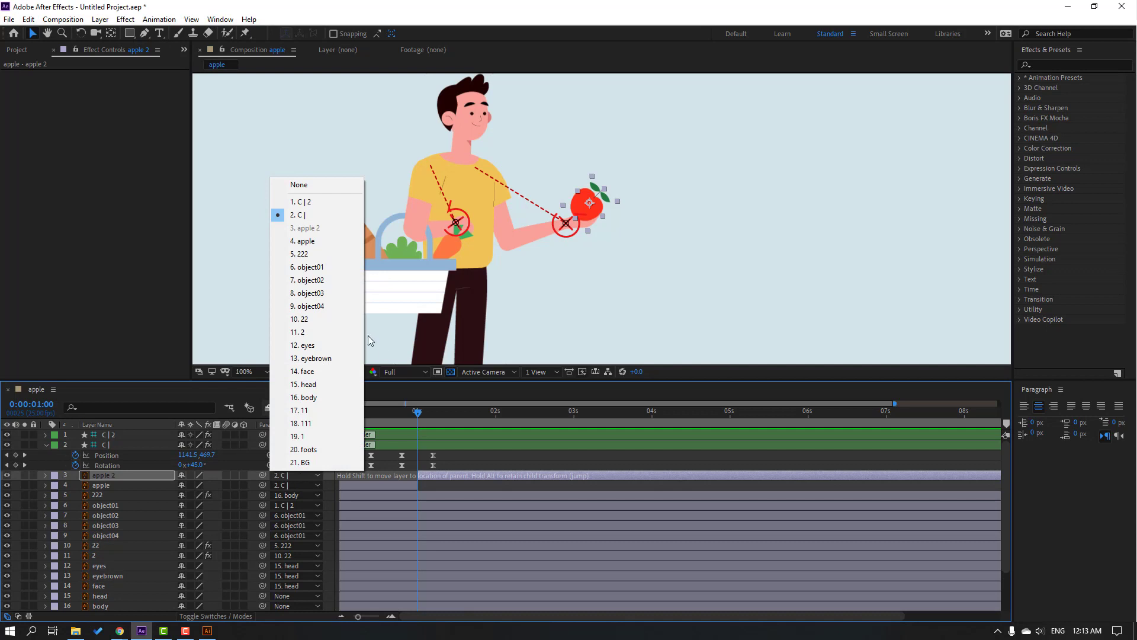
left_click(297, 186)
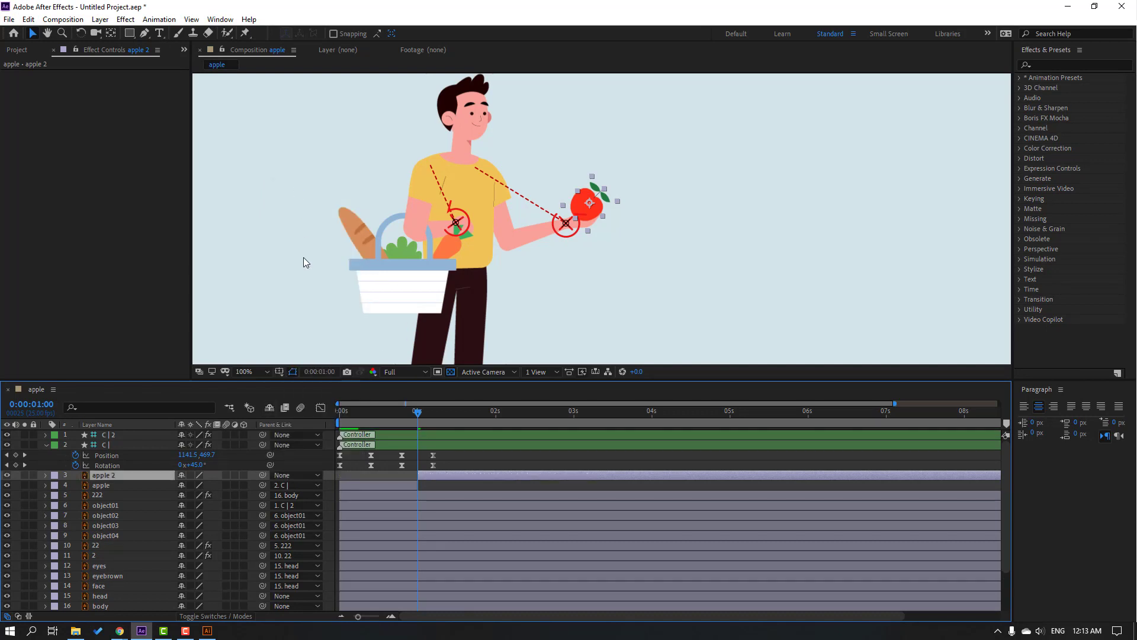
- Keyframe apple 2's Position at 1:00, then raise it to Y 219 at 1:10
key("p")
left_click(75, 485)
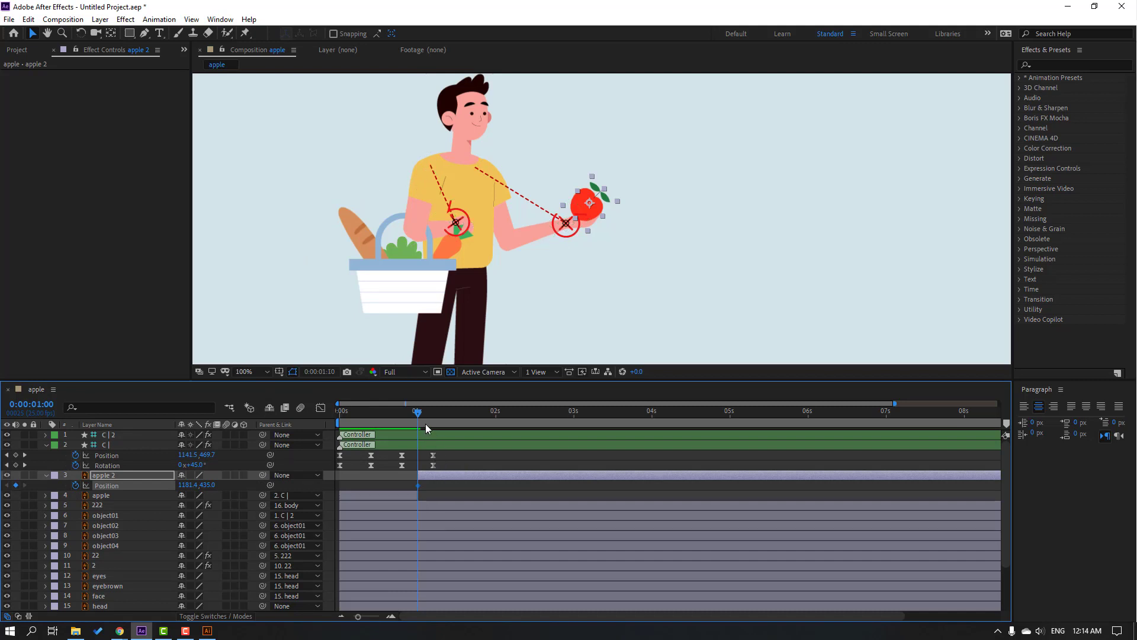
key("shift+Page_Down")
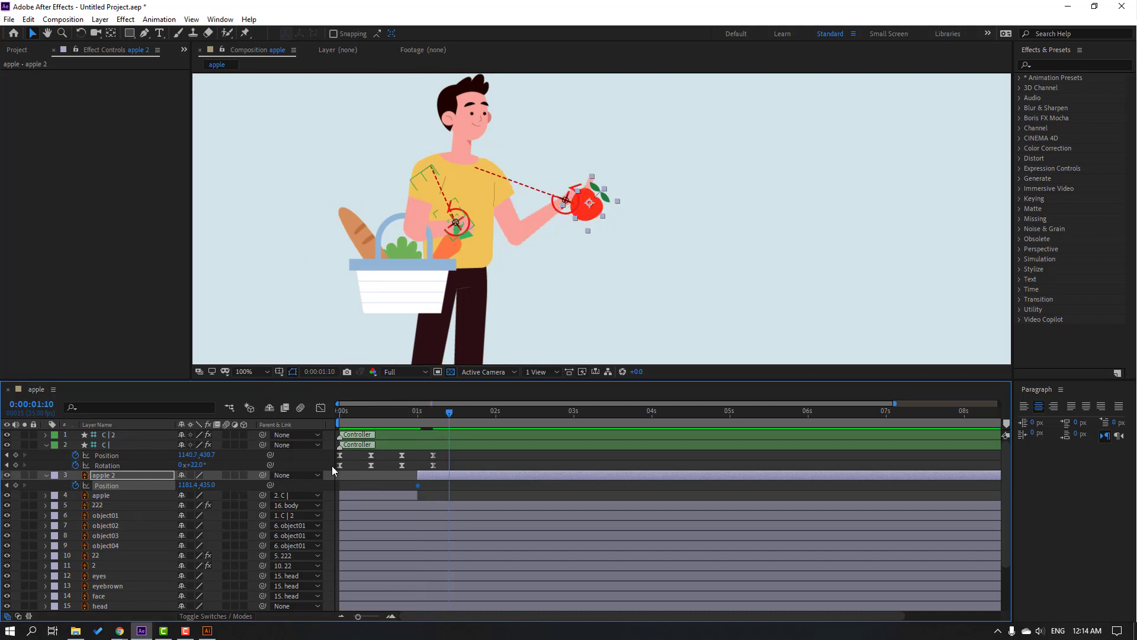
left_click_drag(206, 486, 77, 485)
mouse_move(405, 413)
left_mouse_down()
mouse_move(443, 409)
mouse_move(417, 411)
left_mouse_up()
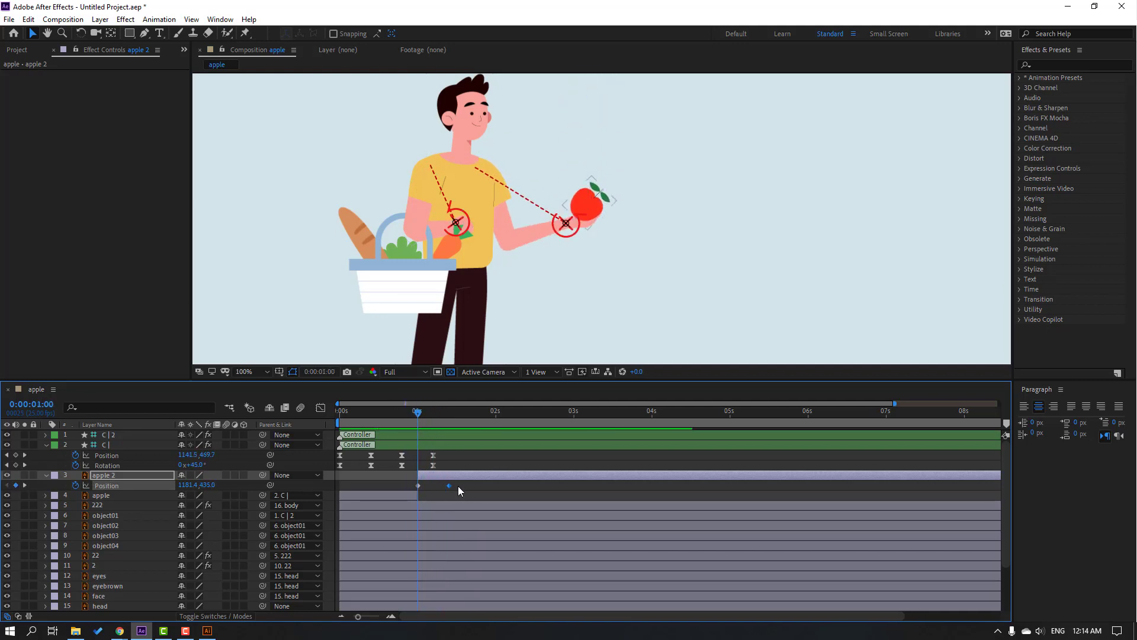
- Apply Easy Ease to apple 2's Position keyframes and preview the toss
right_click(417, 487)
mouse_move(488, 481)
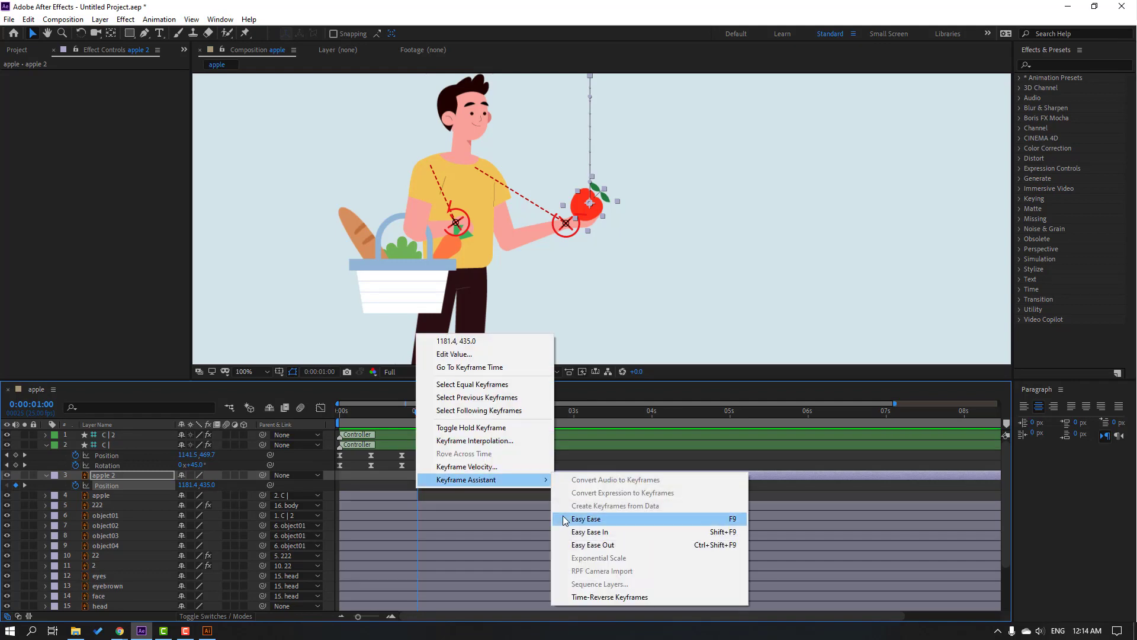
left_click(575, 515)
left_click(511, 497)
key("space")
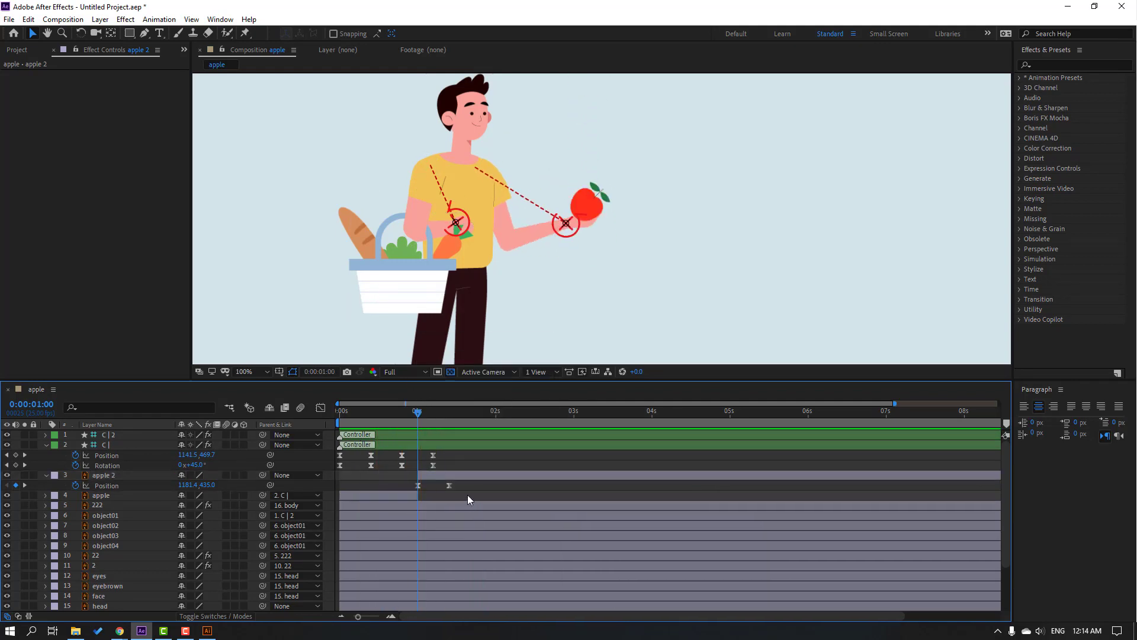
left_click_drag(467, 495, 411, 479)
- Adjust the second keyframe's easing influence in apple 2's speed graph and preview
left_click(322, 411)
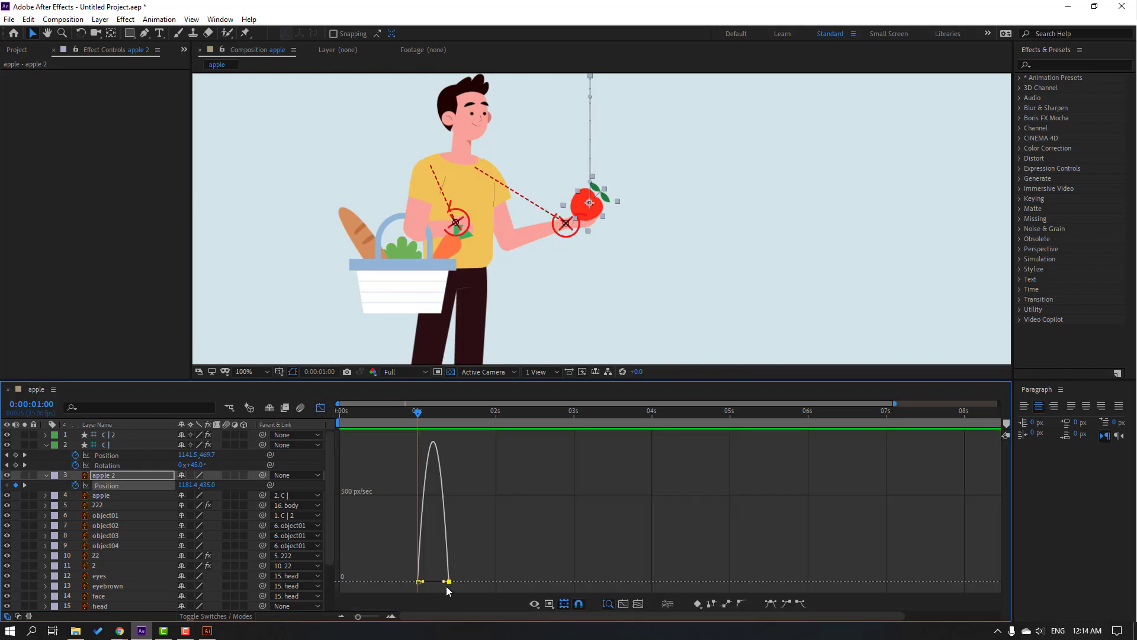
left_click_drag(446, 584, 429, 586)
key("equal")
key("backslash")
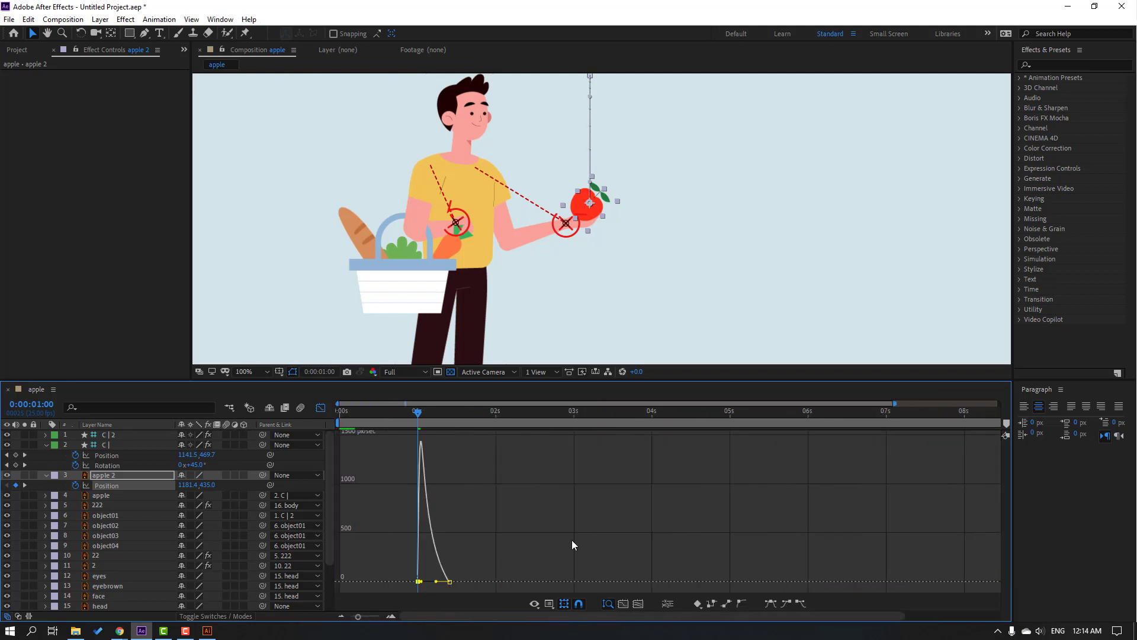
key("space")
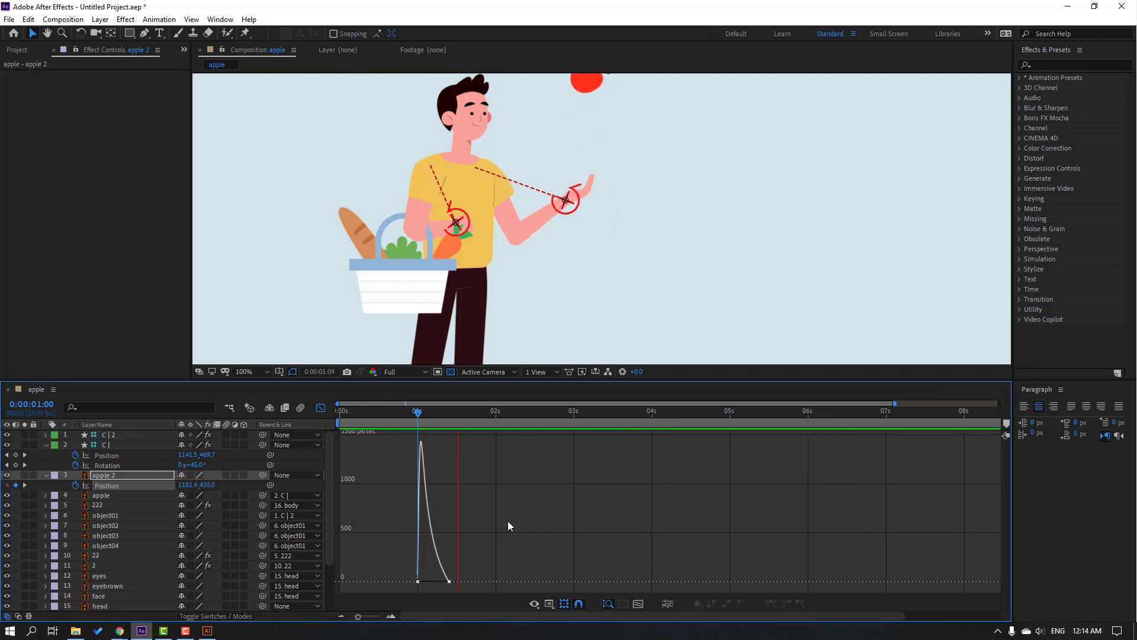
key("space")
left_click(323, 410)
- Add a 1:20 Position keyframe bringing apple 2 back down to Y 449 in the hand
left_click_drag(432, 415, 446, 415)
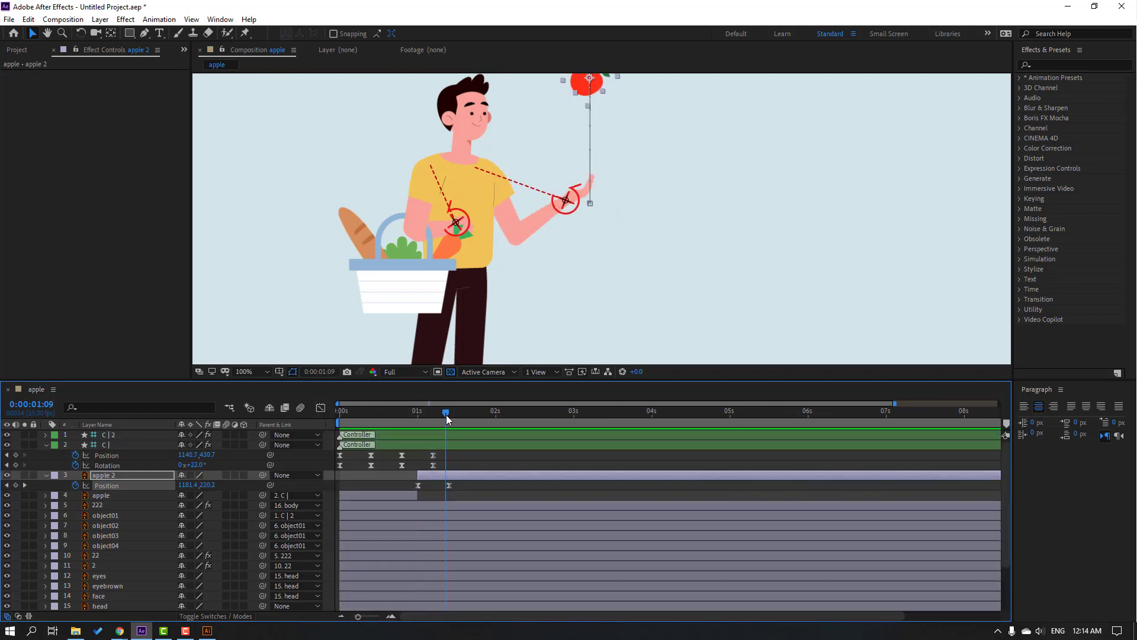
left_click(474, 491)
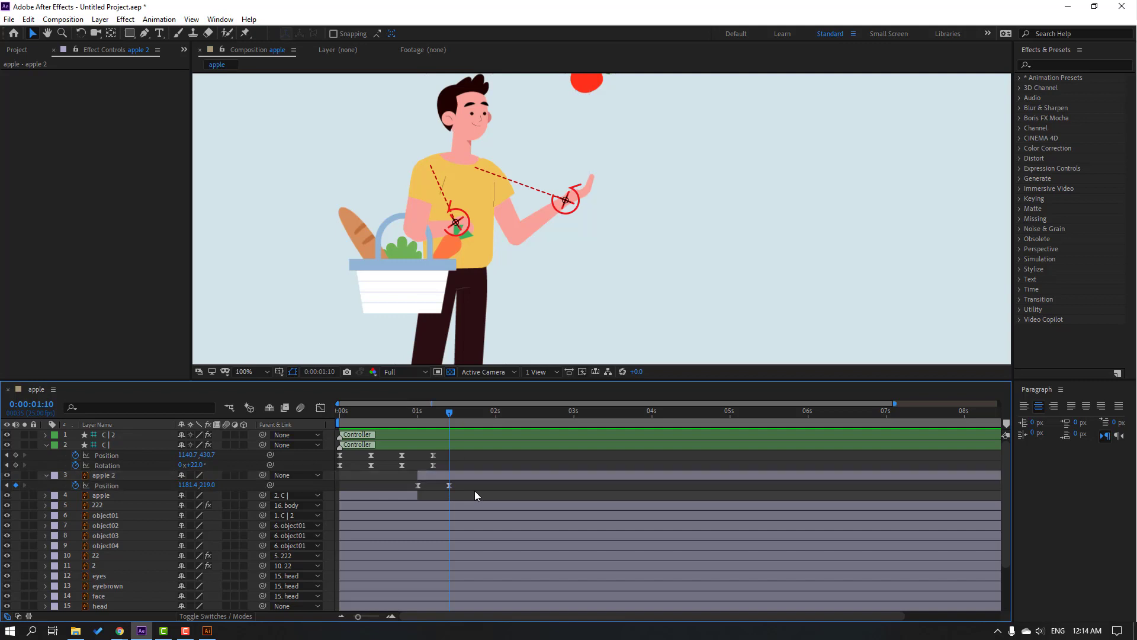
key("shift+Page_Down")
left_click_drag(210, 485, 365, 481)
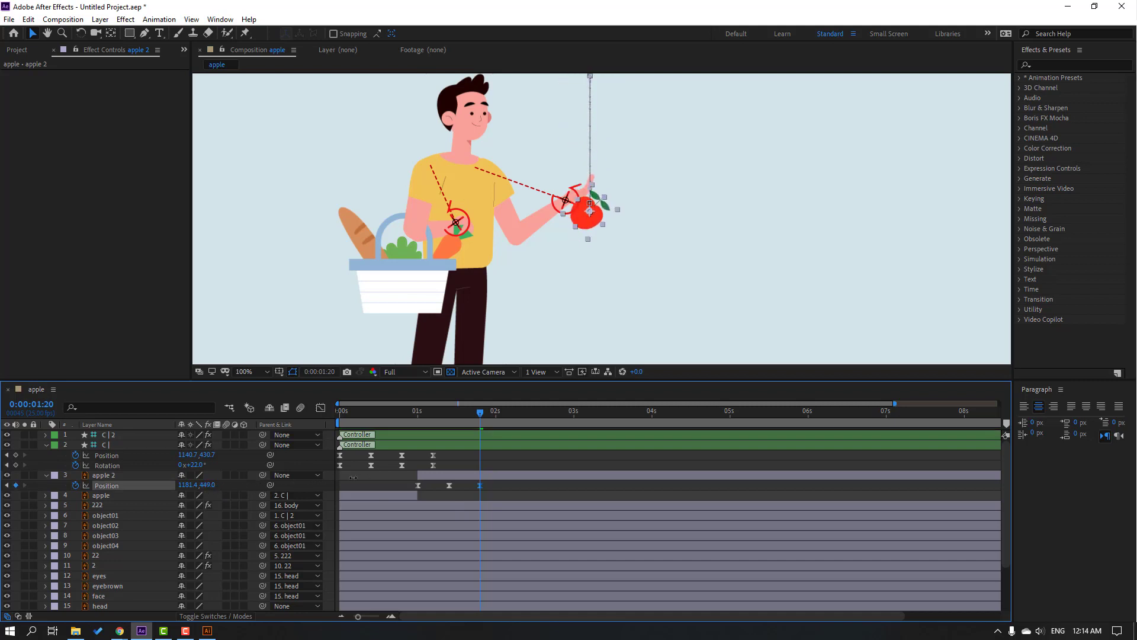
left_click(506, 477)
left_click_drag(471, 485, 410, 495)
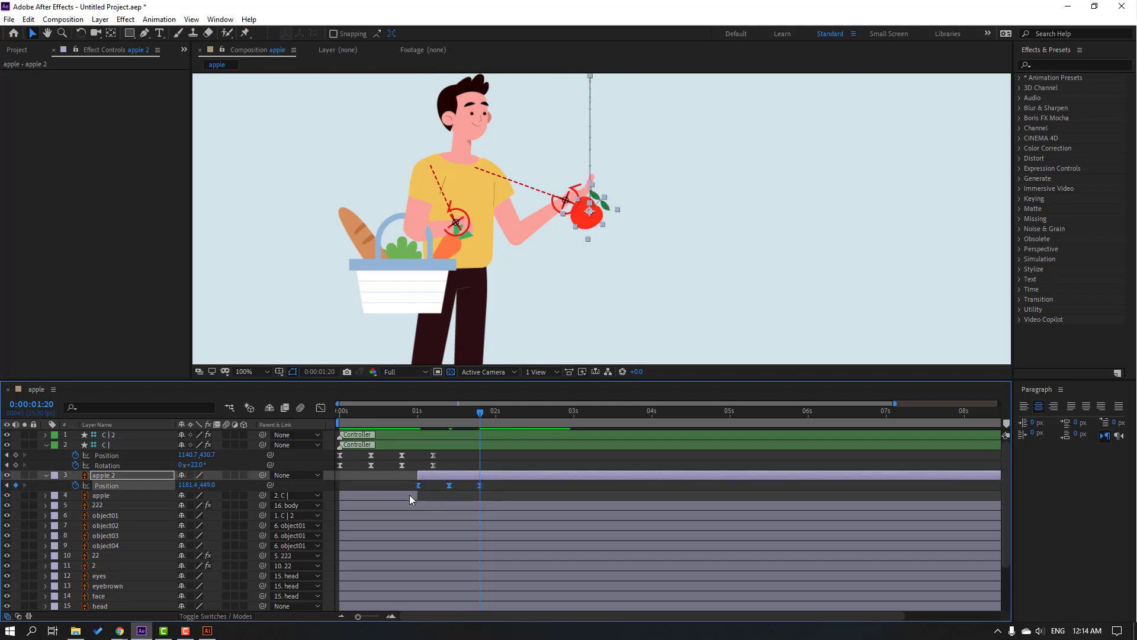
- Increase the speed-graph influence so the apple's fall peaks later, then preview
left_click(320, 408)
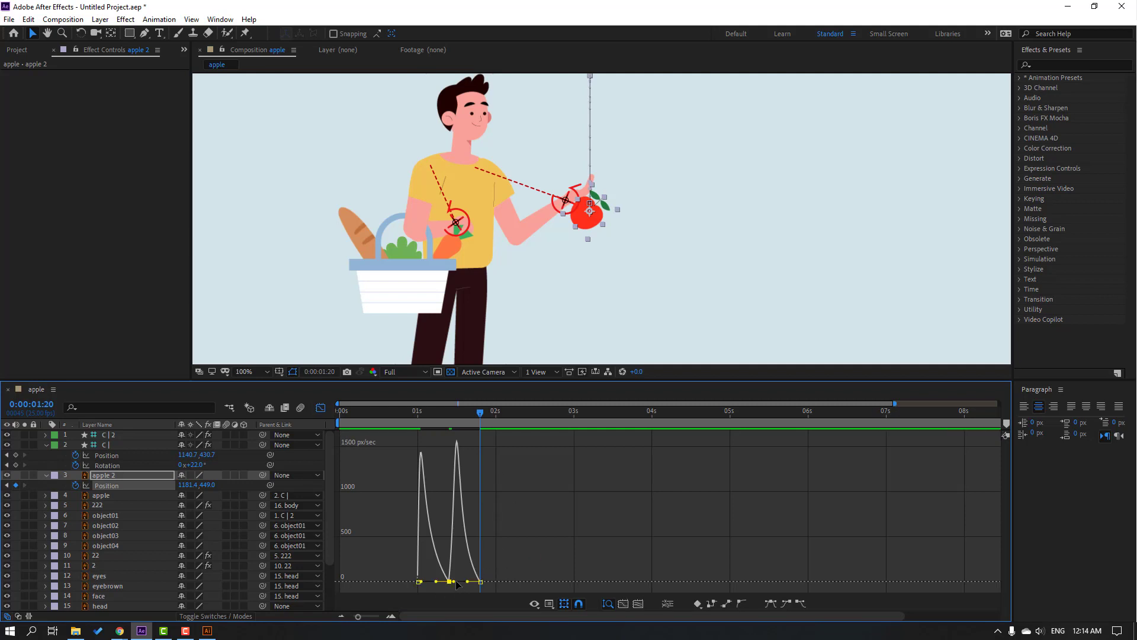
left_click_drag(467, 582, 480, 586)
left_click(569, 555)
key("space")
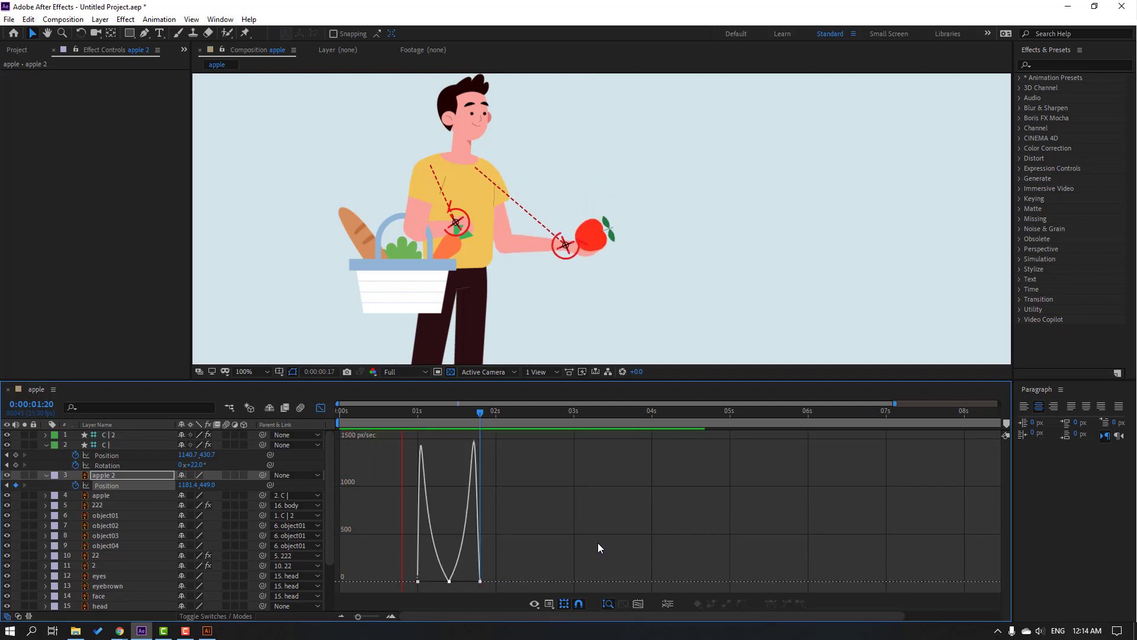
key("space")
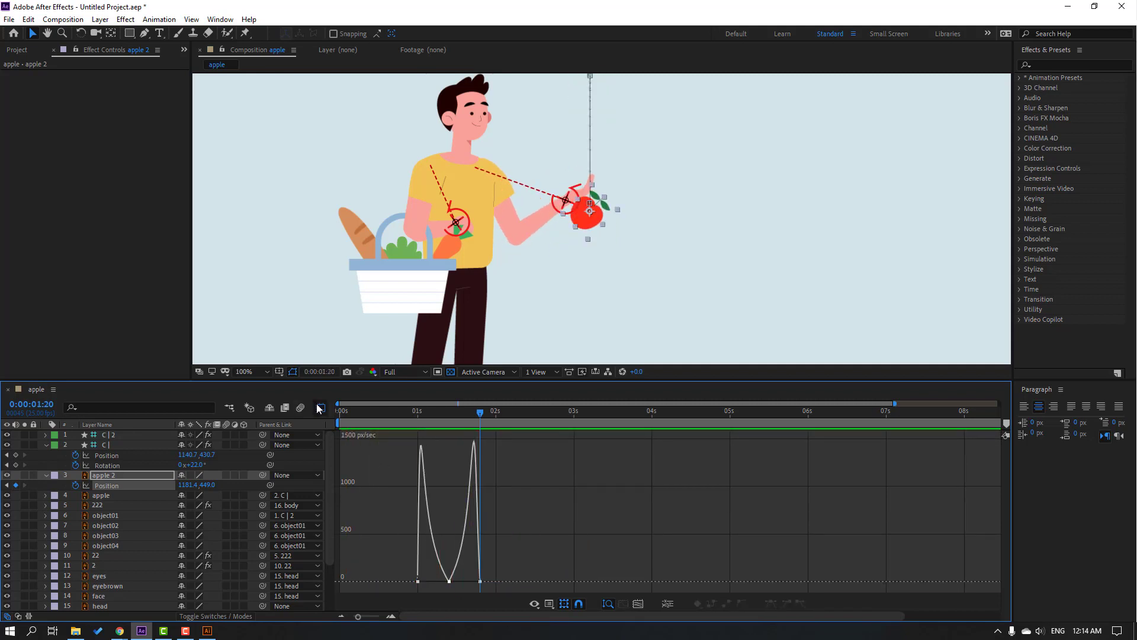
- Key C | at 1:20, lowering the hand to 1140.7, 497.7 and rotating it to 50°
left_click(320, 408)
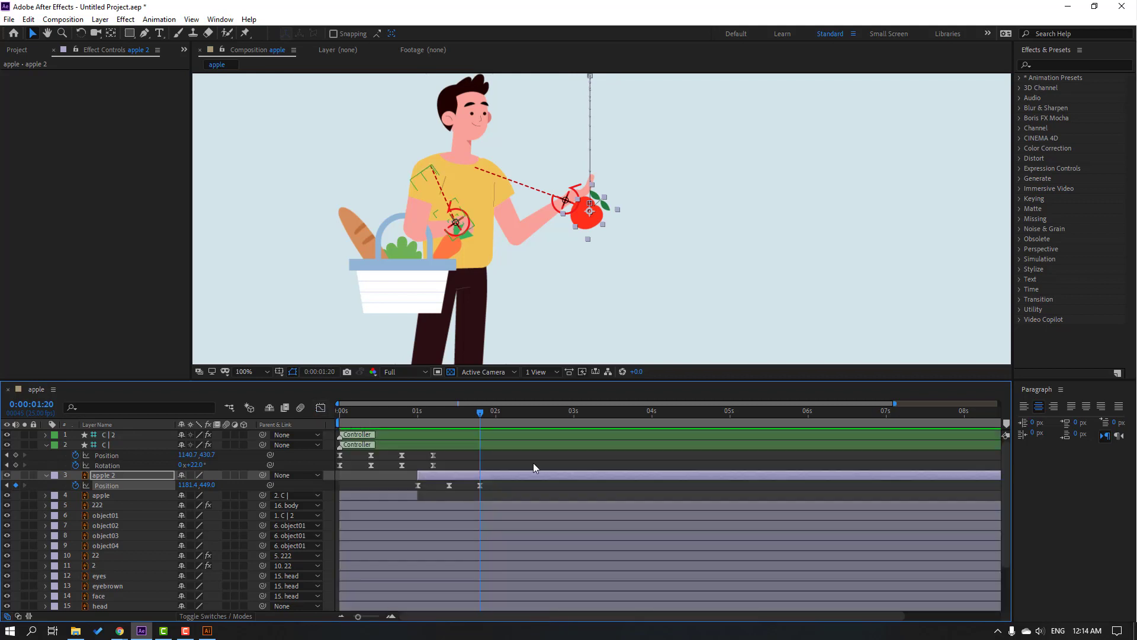
left_click_drag(449, 416, 433, 413)
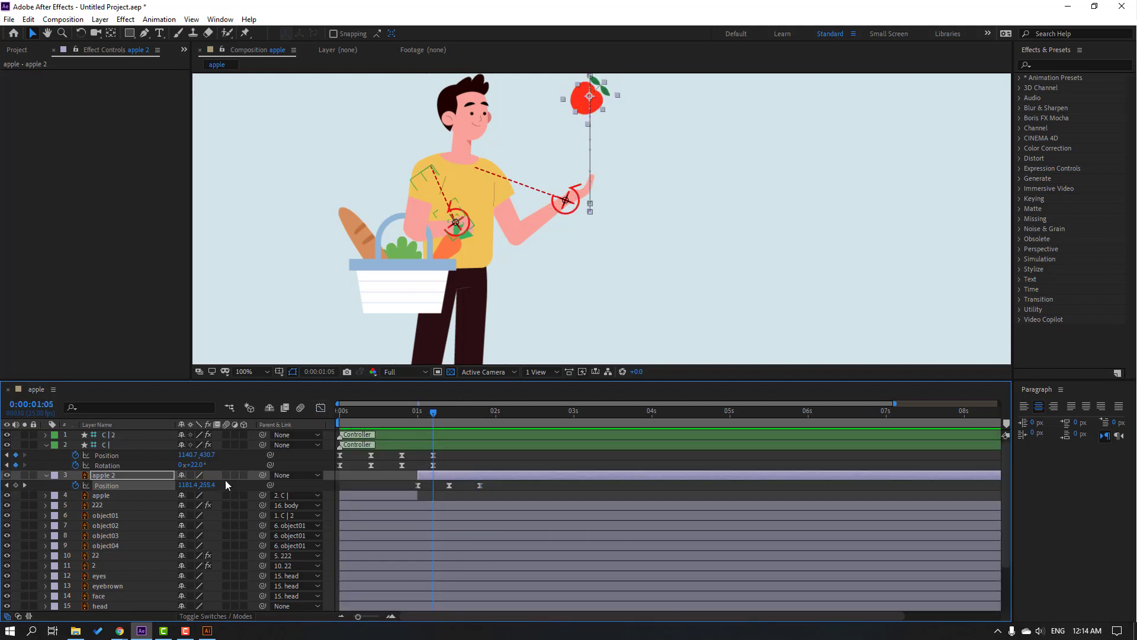
left_click(110, 447)
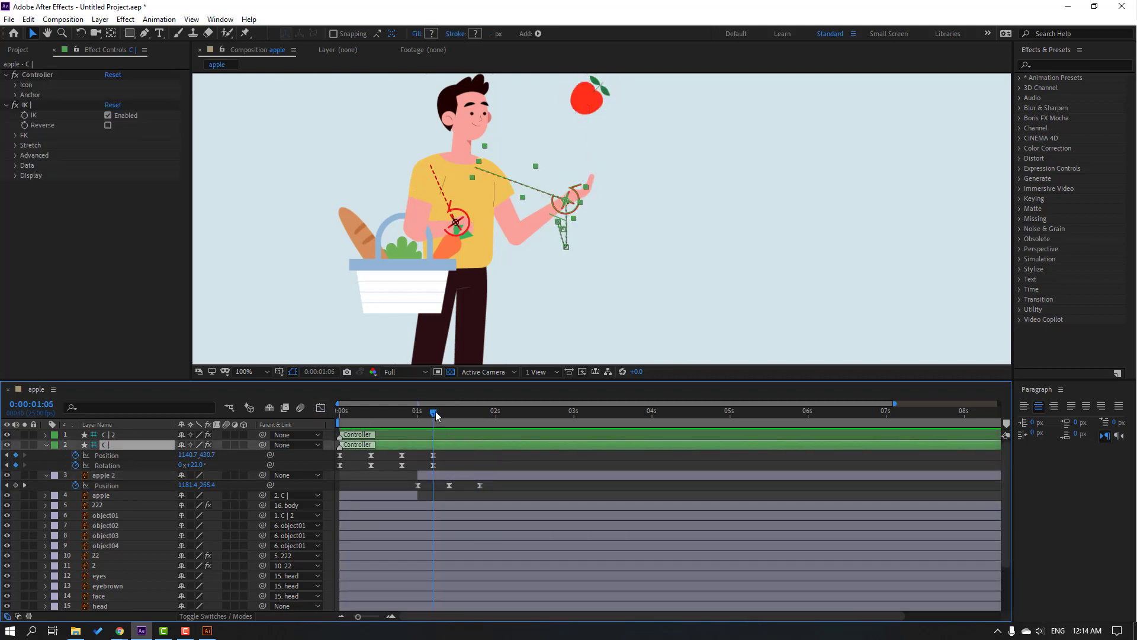
left_click_drag(434, 411, 474, 414)
left_click_drag(206, 455, 264, 457)
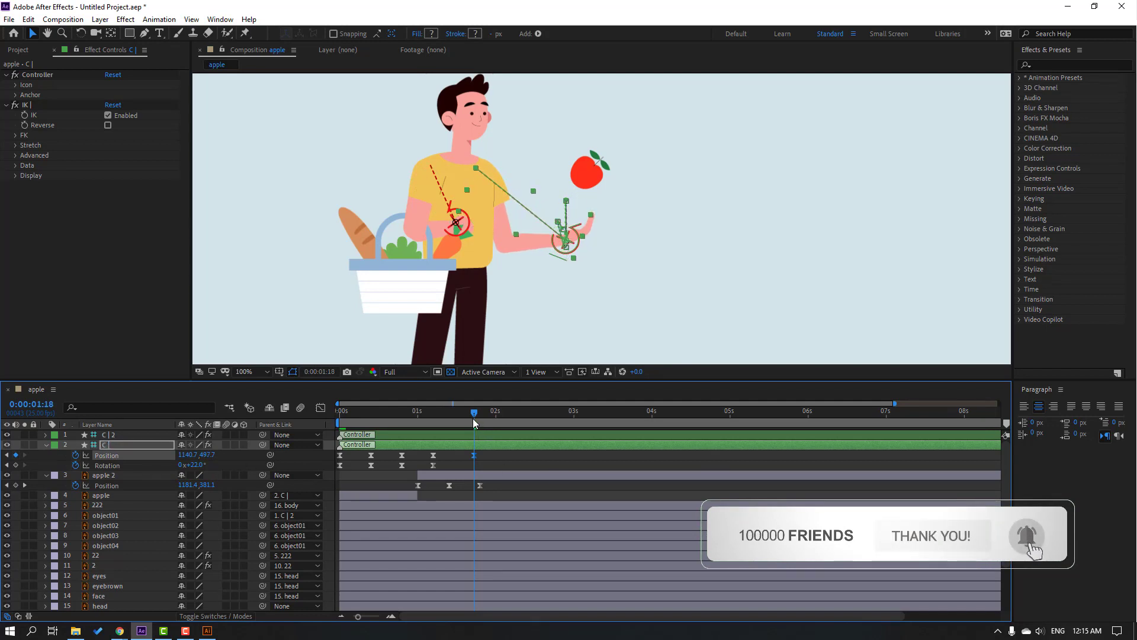
left_click_drag(473, 418, 478, 416)
left_click_drag(474, 457, 478, 457)
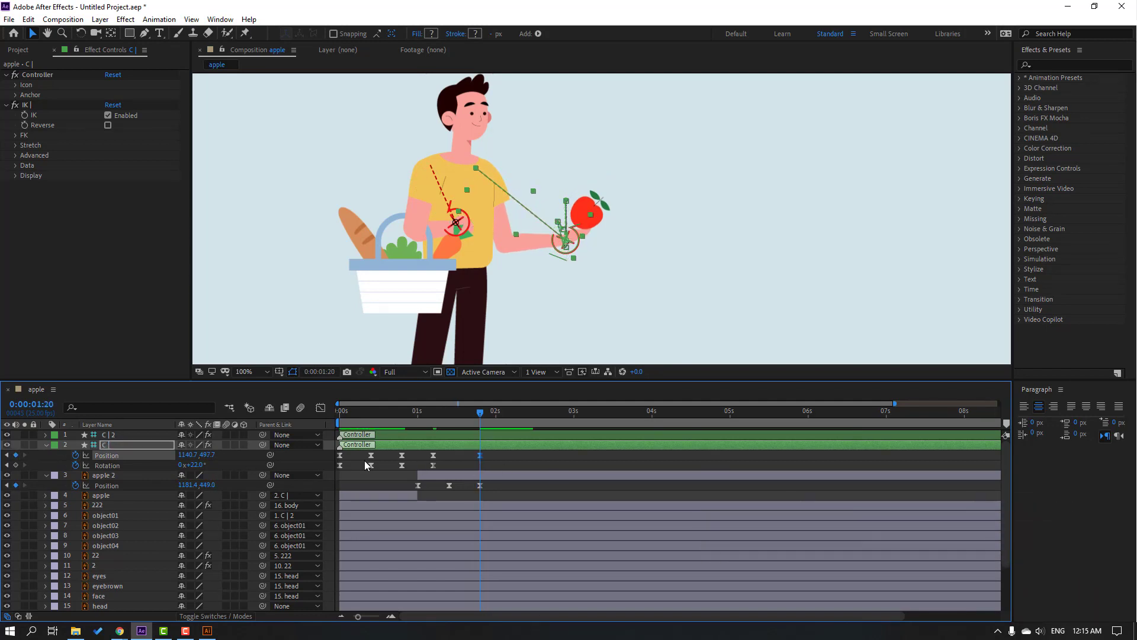
left_click_drag(191, 465, 212, 466)
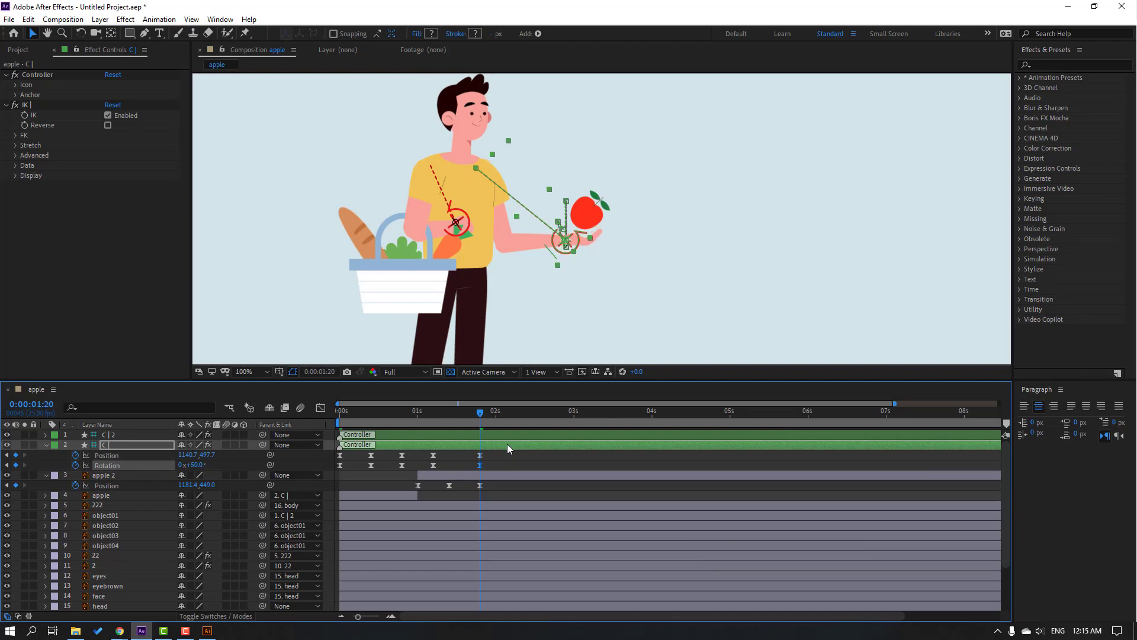
left_click_drag(399, 411, 480, 418)
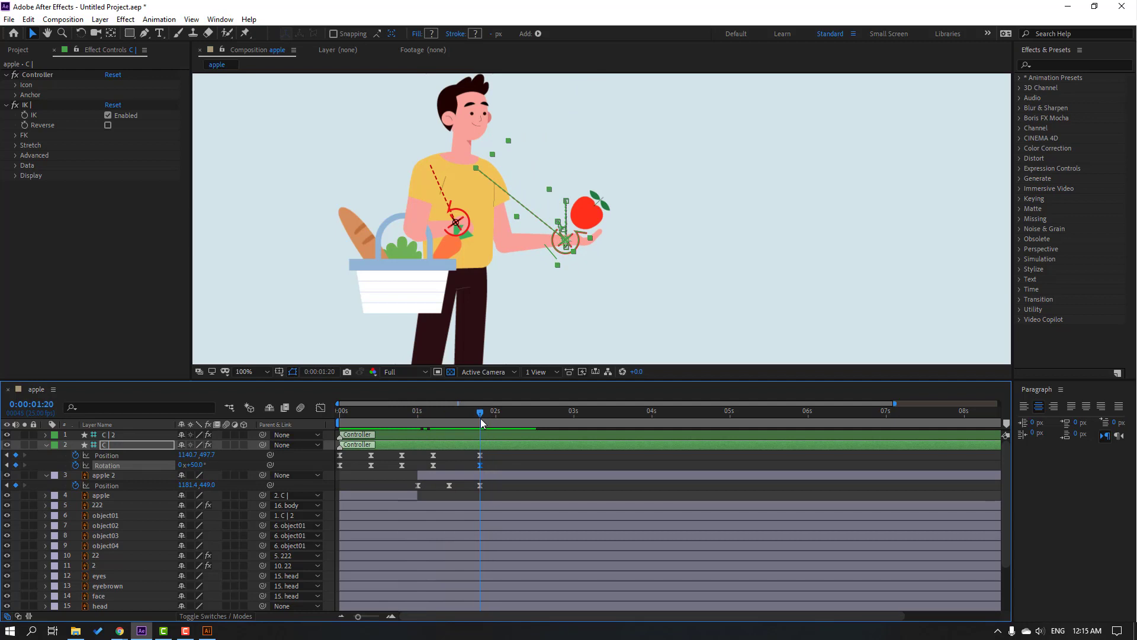
- Lower apple 2's 1:20 keyframe from Y 440 to 464 and preview the toss
left_click(480, 485)
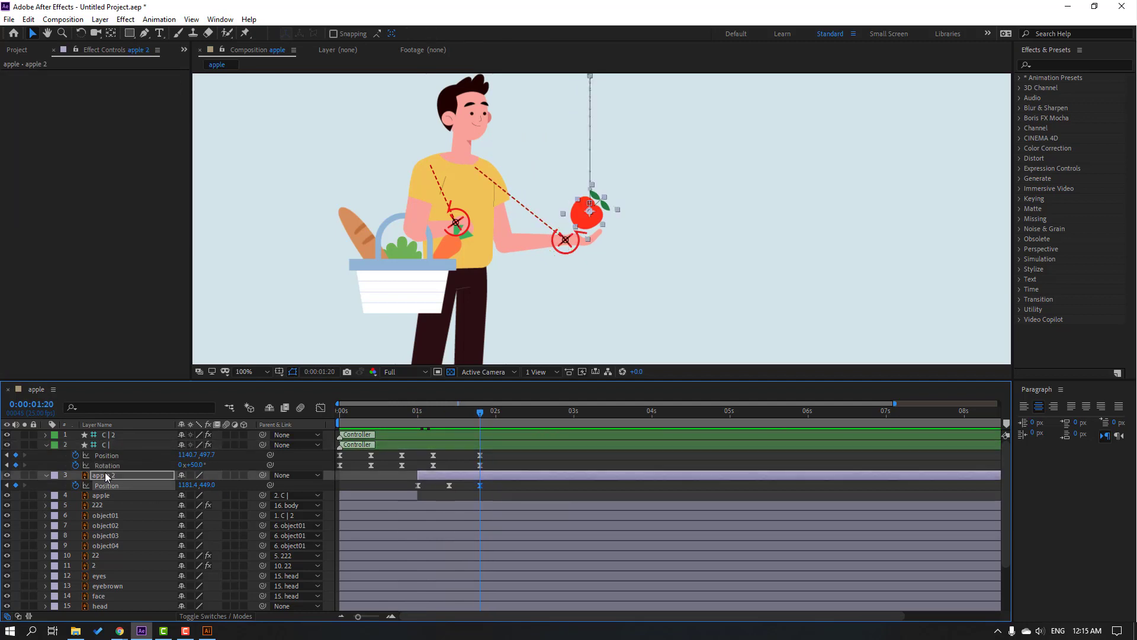
scroll(559, 286, "up", 4)
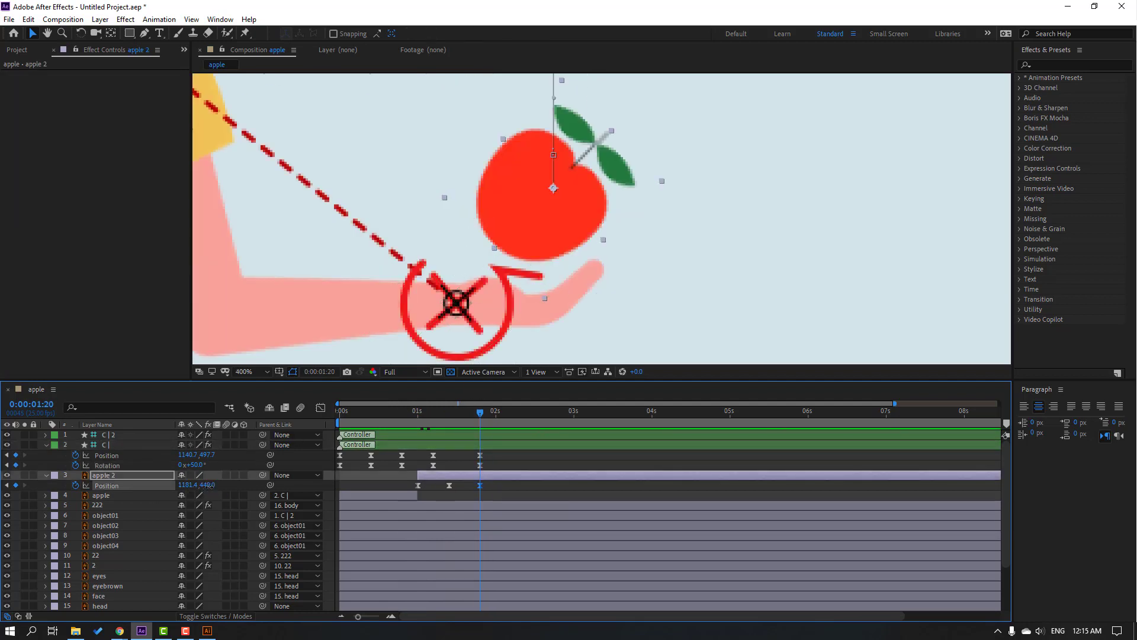
left_click_drag(208, 485, 222, 485)
scroll(564, 231, "down", 2)
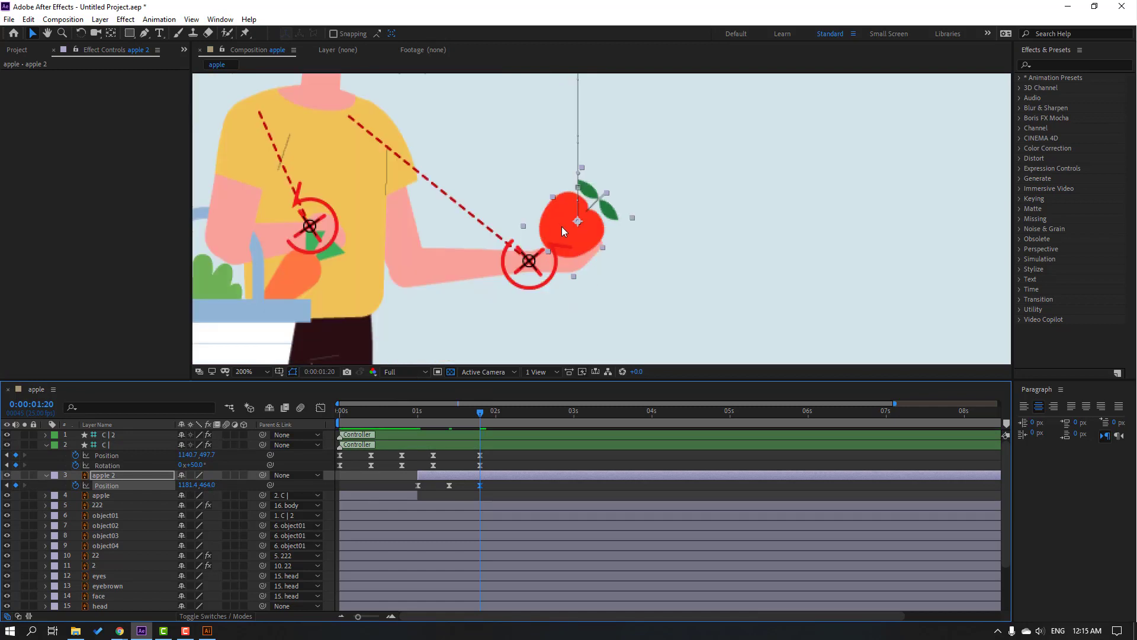
scroll(594, 268, "up", 2)
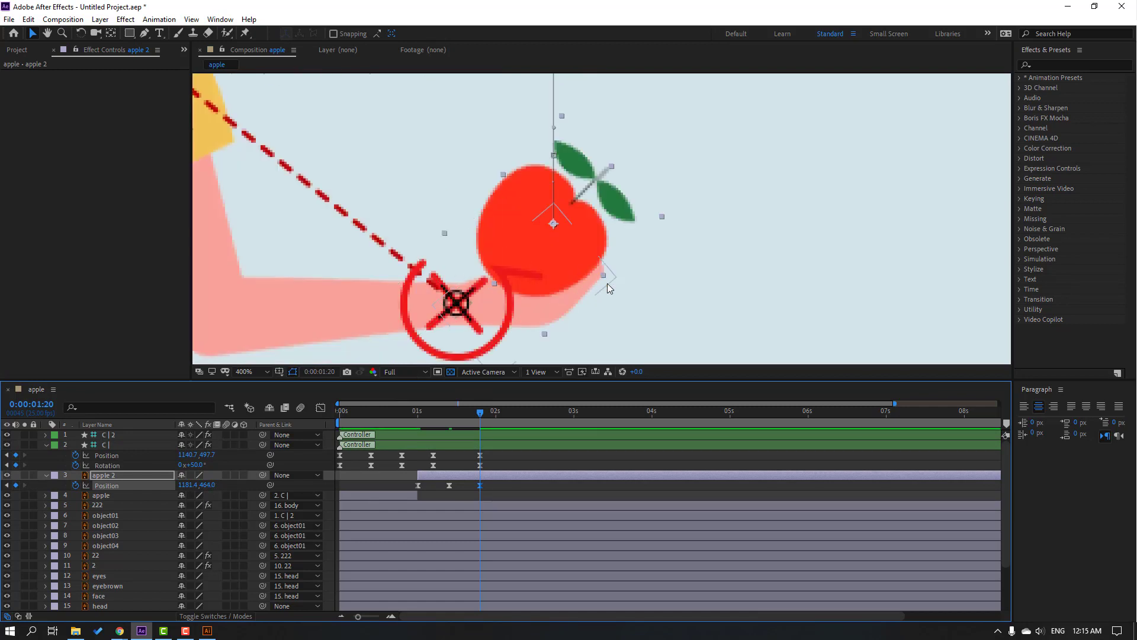
scroll(607, 283, "down", 4)
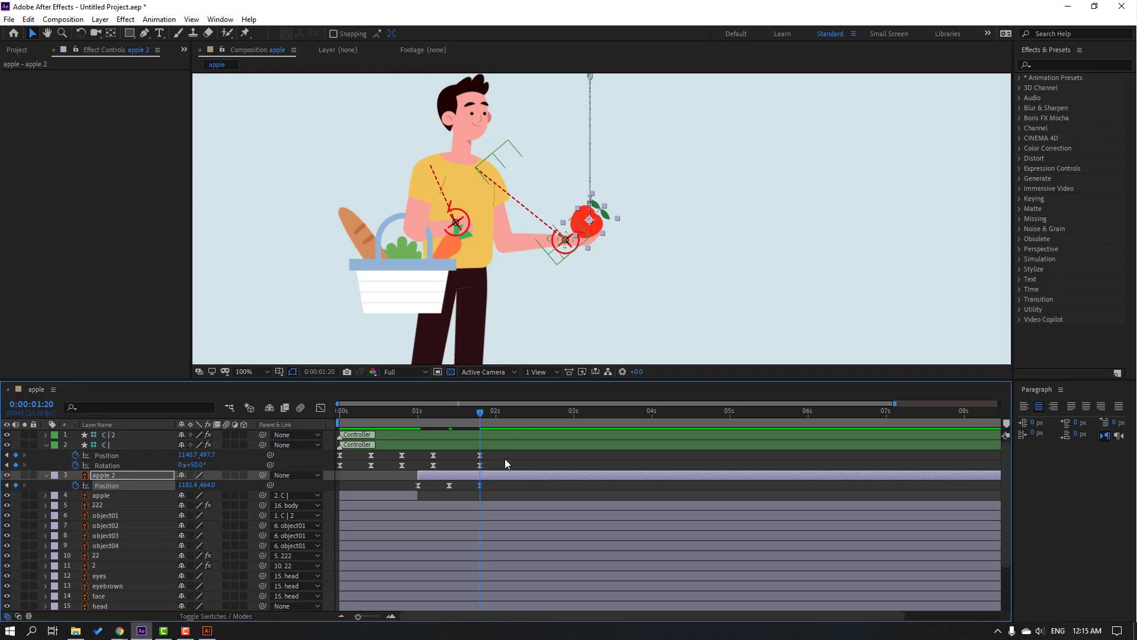
left_click(505, 459)
key("space")
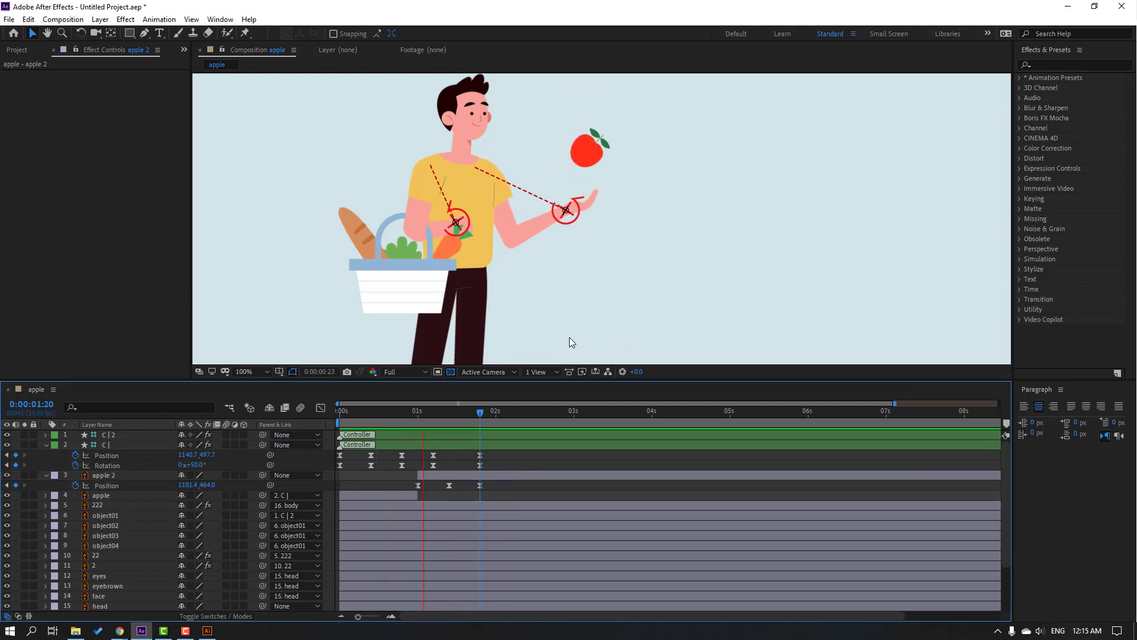
- Split apple 2 at 1:20 with Edit > Split Layer and parent apple 3 to C |
left_click(480, 427)
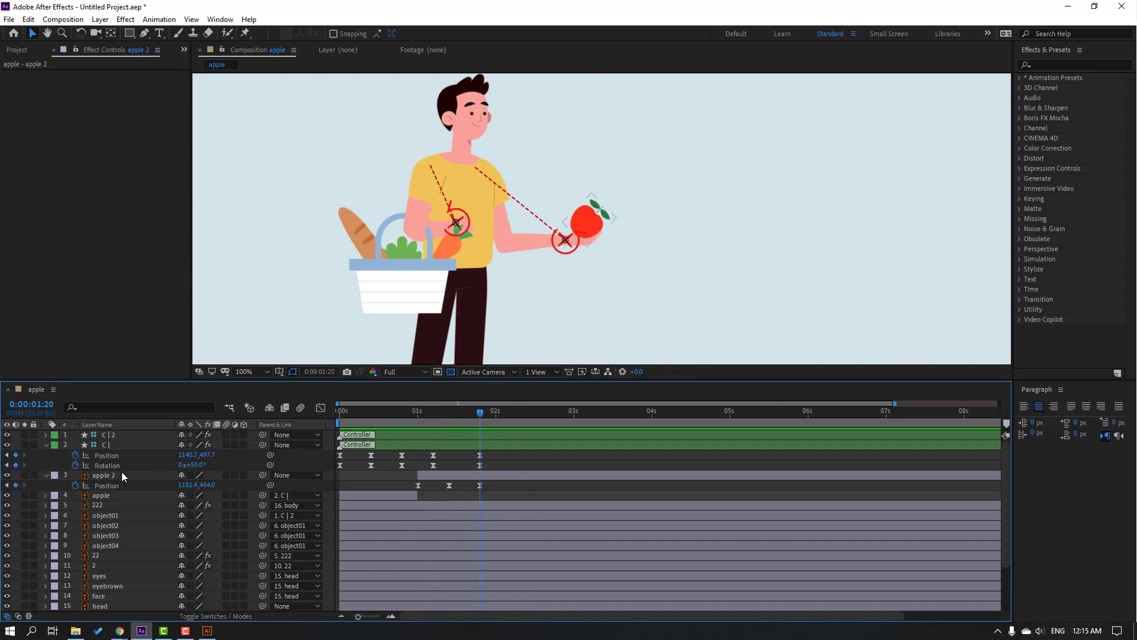
left_click(112, 476)
left_click(28, 20)
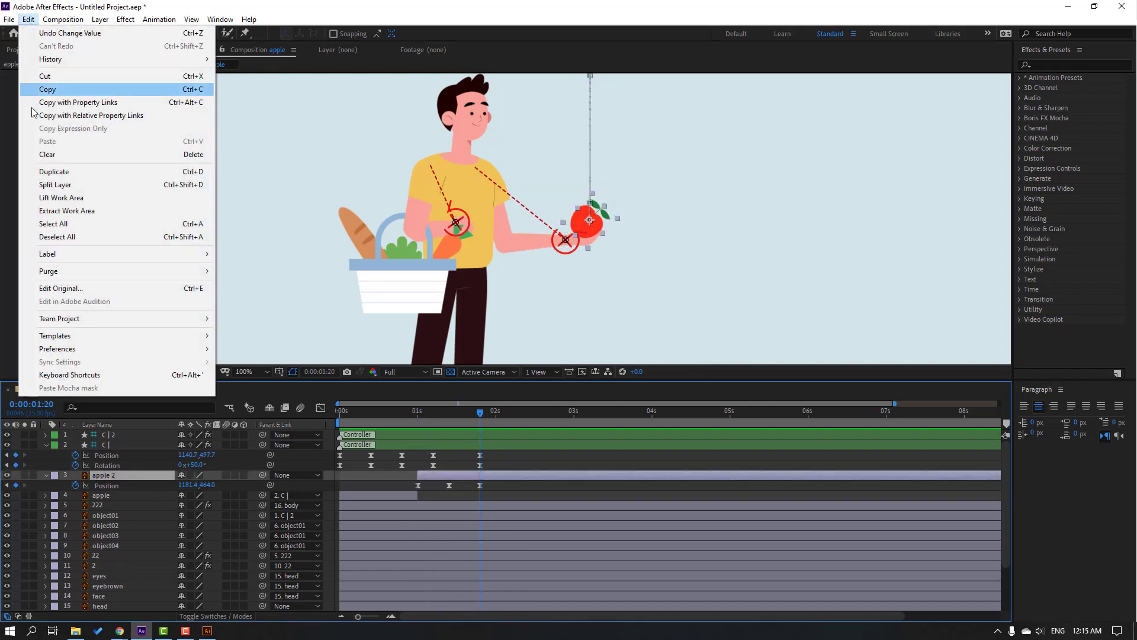
left_click(198, 188)
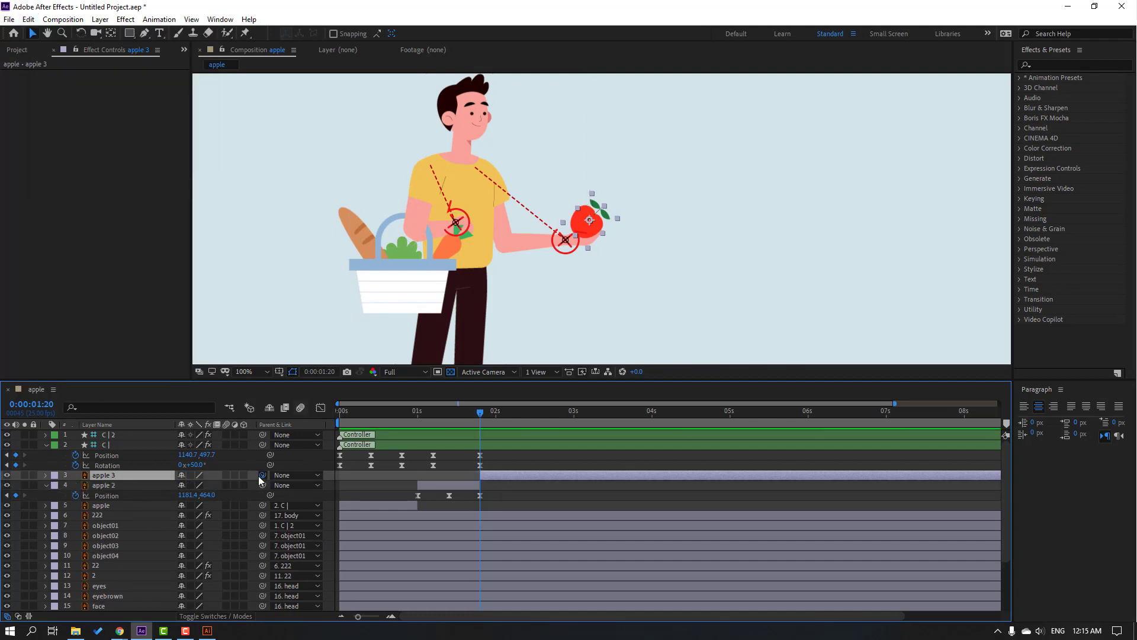
left_click_drag(258, 475, 105, 445)
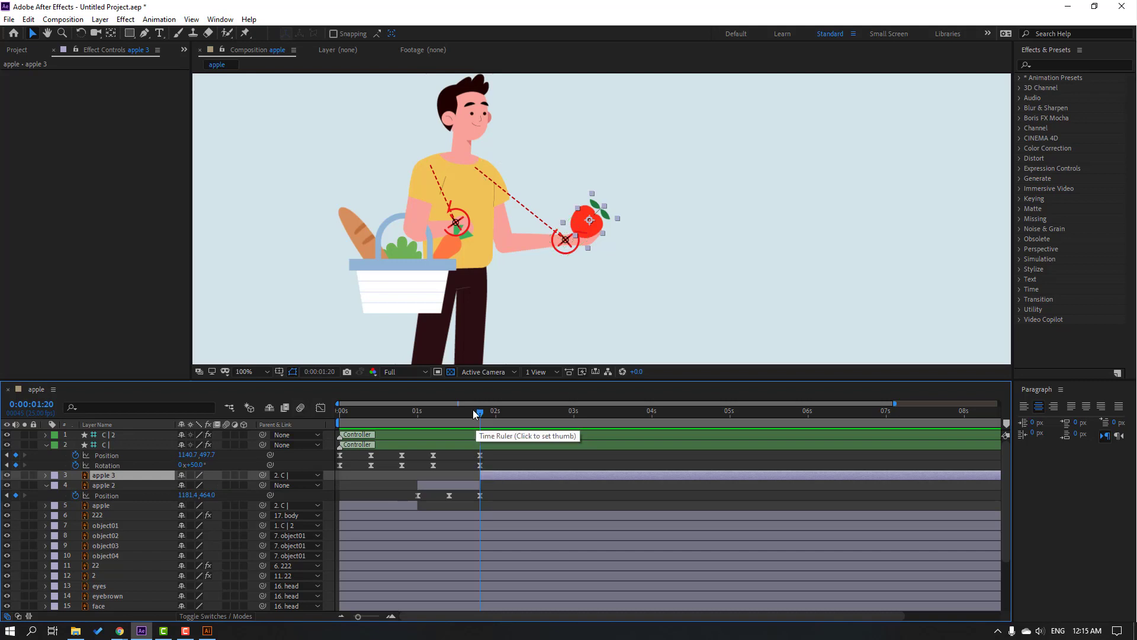
left_click(104, 445)
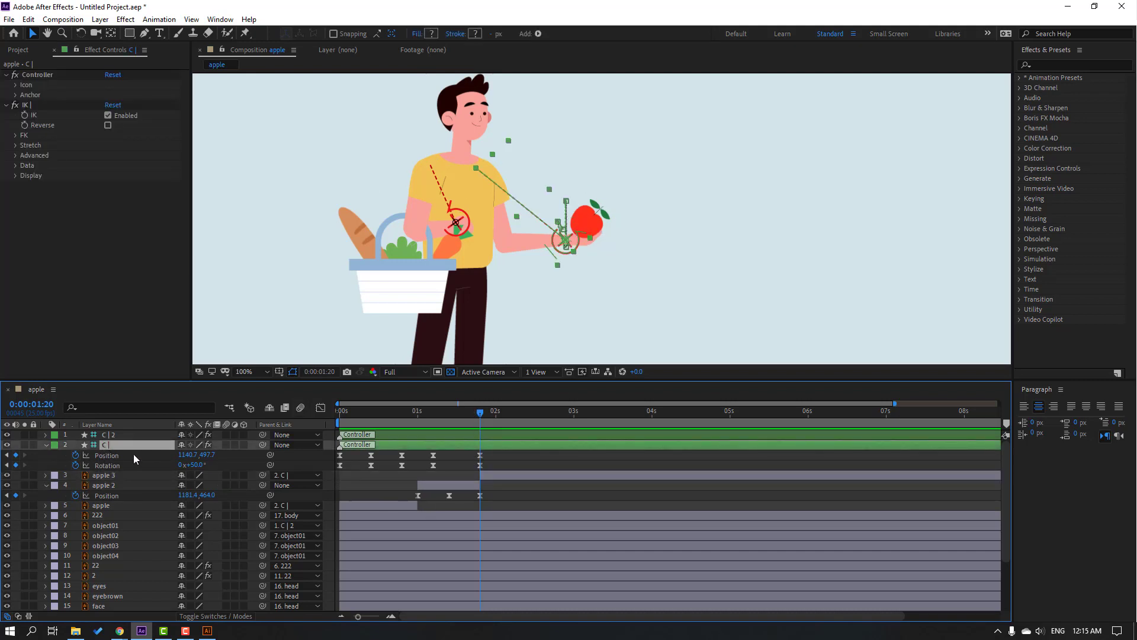
- Key C | dipping and tilting after the catch, then tilting back to 49°, and preview
scroll(605, 328, "up", 2)
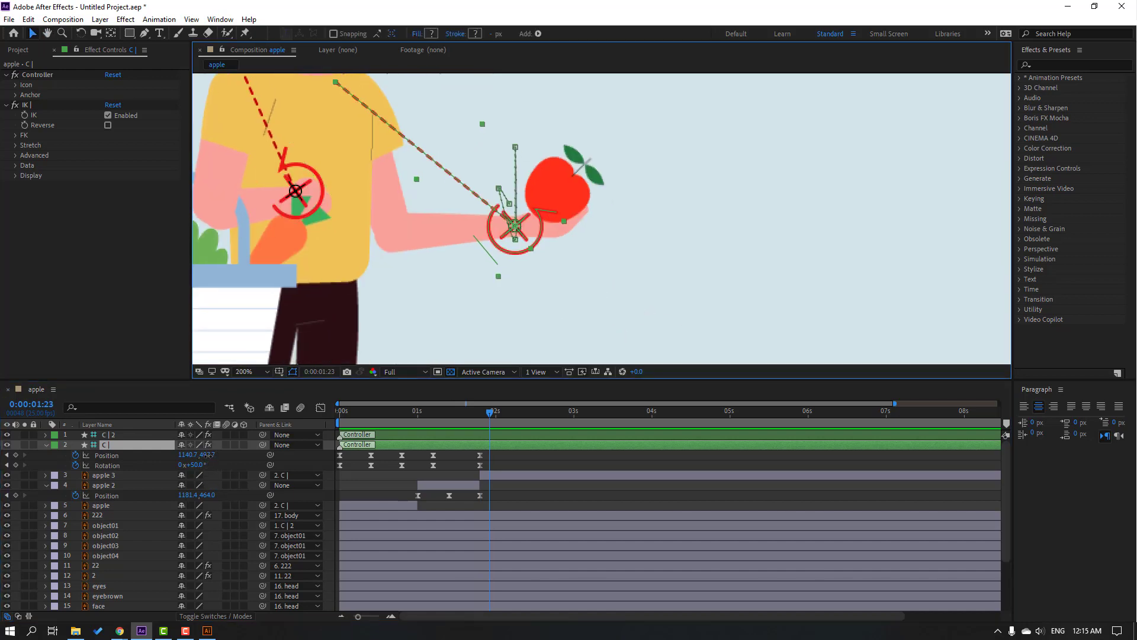
left_click_drag(209, 454, 203, 466)
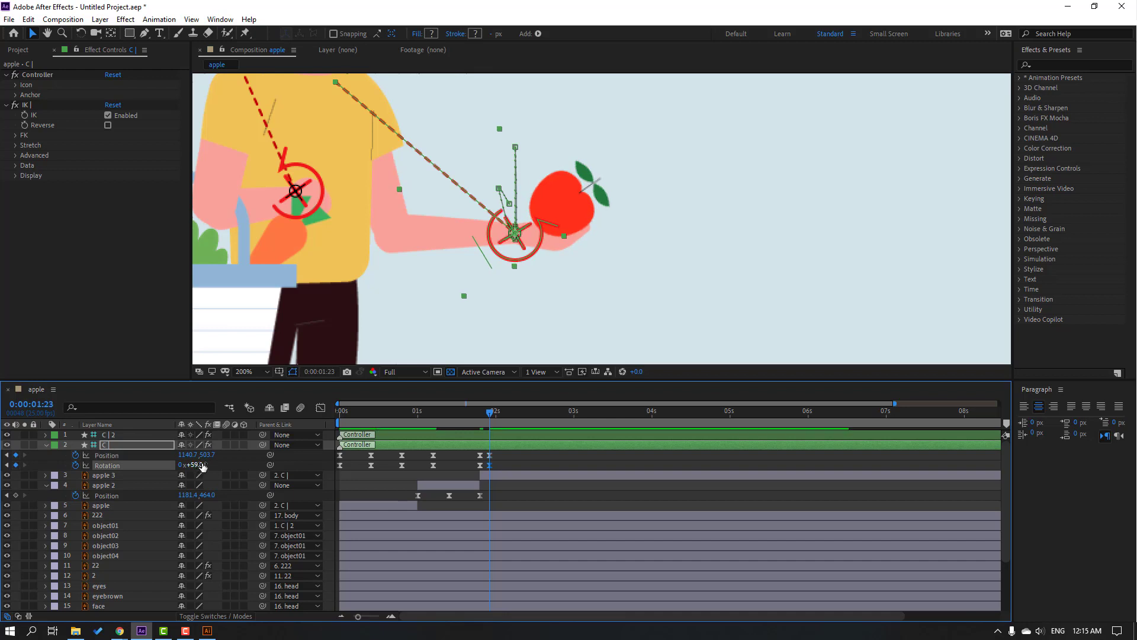
key("Page_Down")
key("Page_Down")
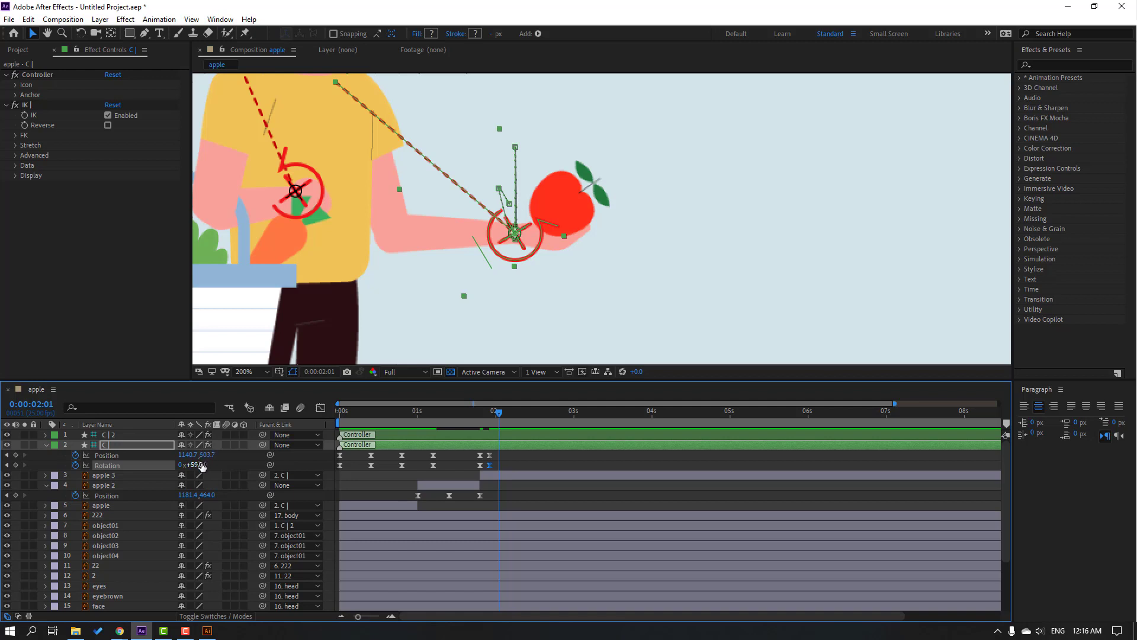
left_click_drag(200, 465, 203, 455)
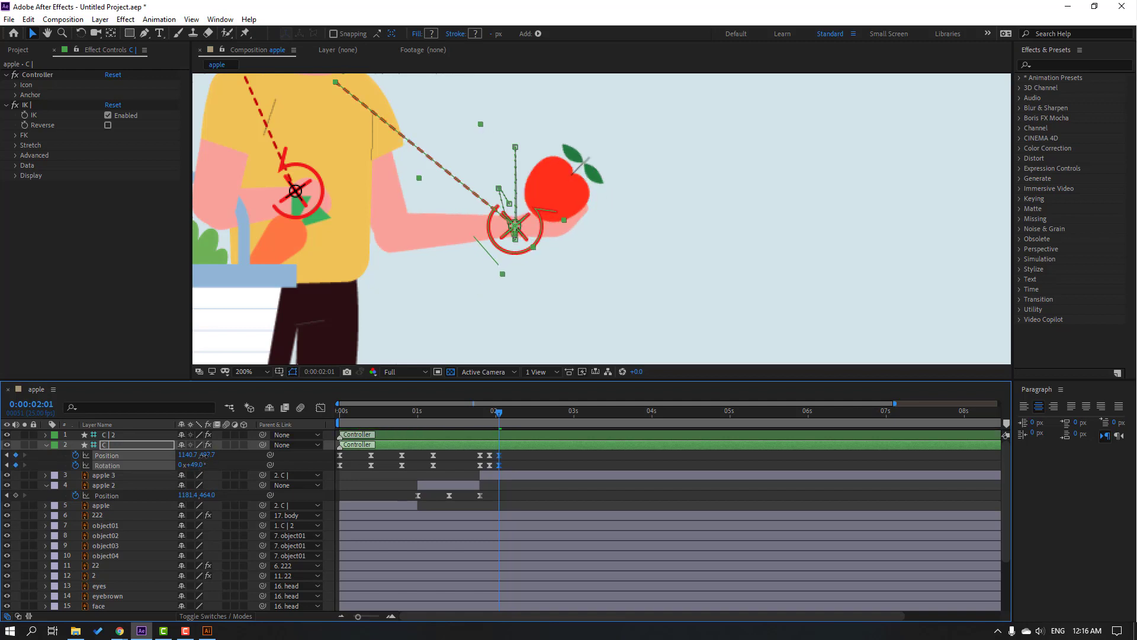
mouse_move(465, 416)
left_mouse_down()
mouse_move(504, 415)
mouse_move(455, 418)
left_mouse_up()
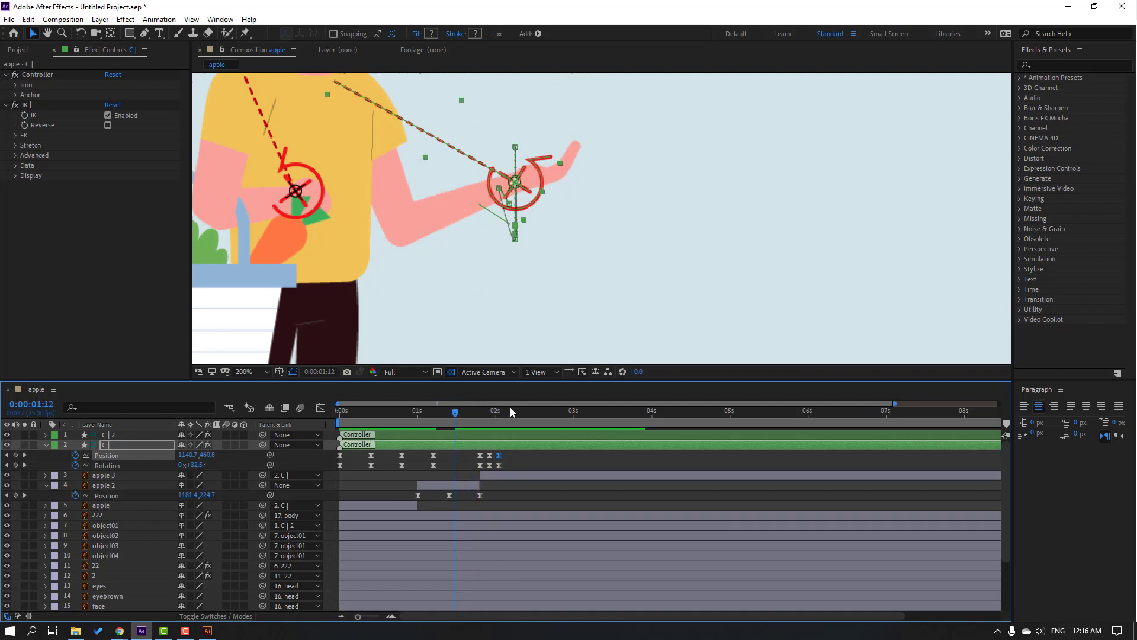
key("space")
- Alt-drag the new C | Position and Rotation keyframes to stretch the follow-through past 2 seconds
key("space")
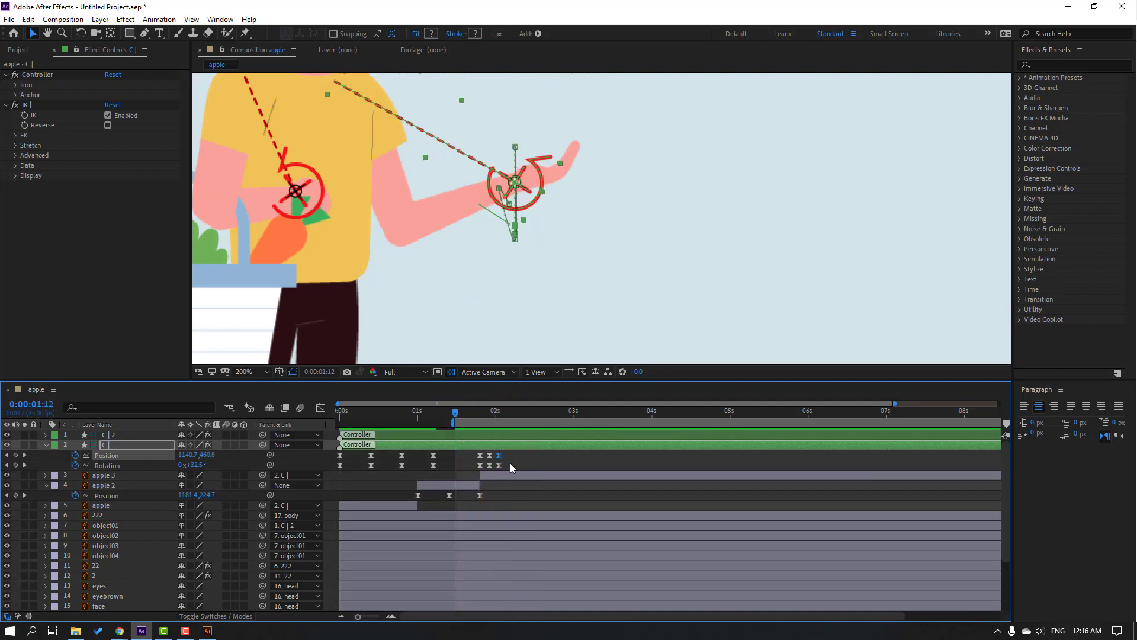
mouse_move(509, 463)
left_mouse_down()
mouse_move(471, 451)
mouse_move(508, 468)
left_mouse_up()
left_click(527, 464)
key("space")
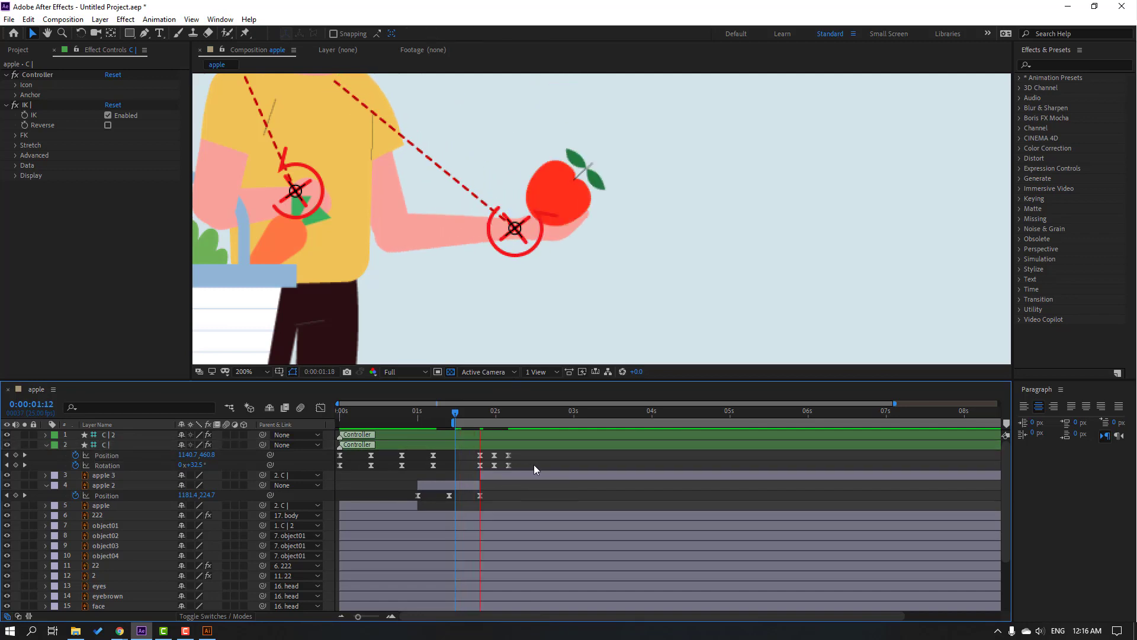
scroll(437, 220, "down", 2)
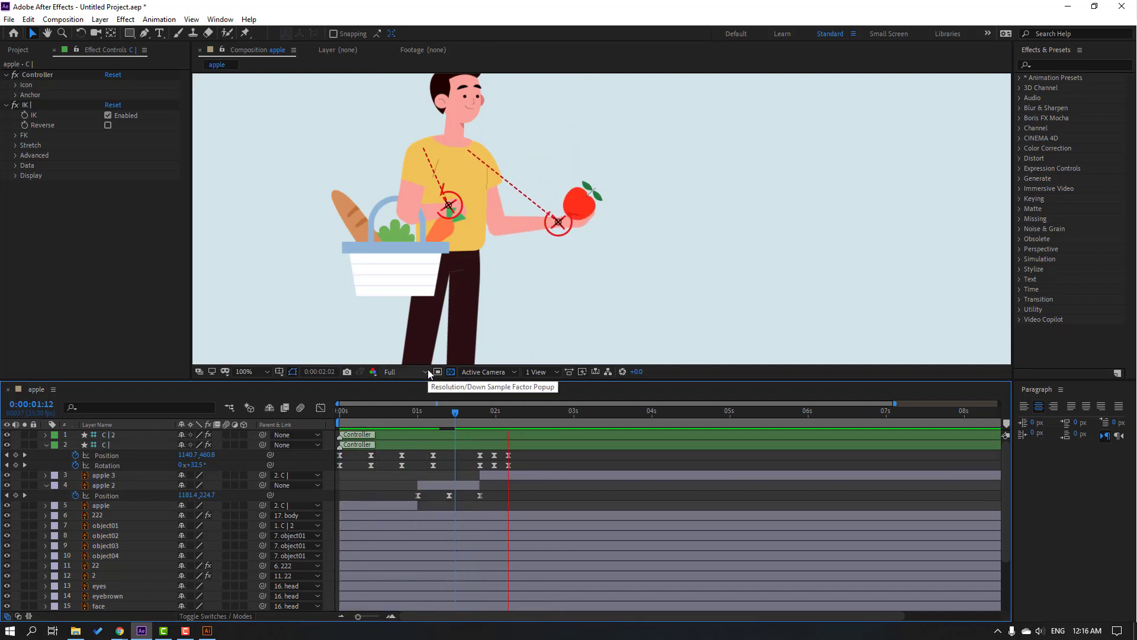
key("space")
scroll(501, 291, "down", 1)
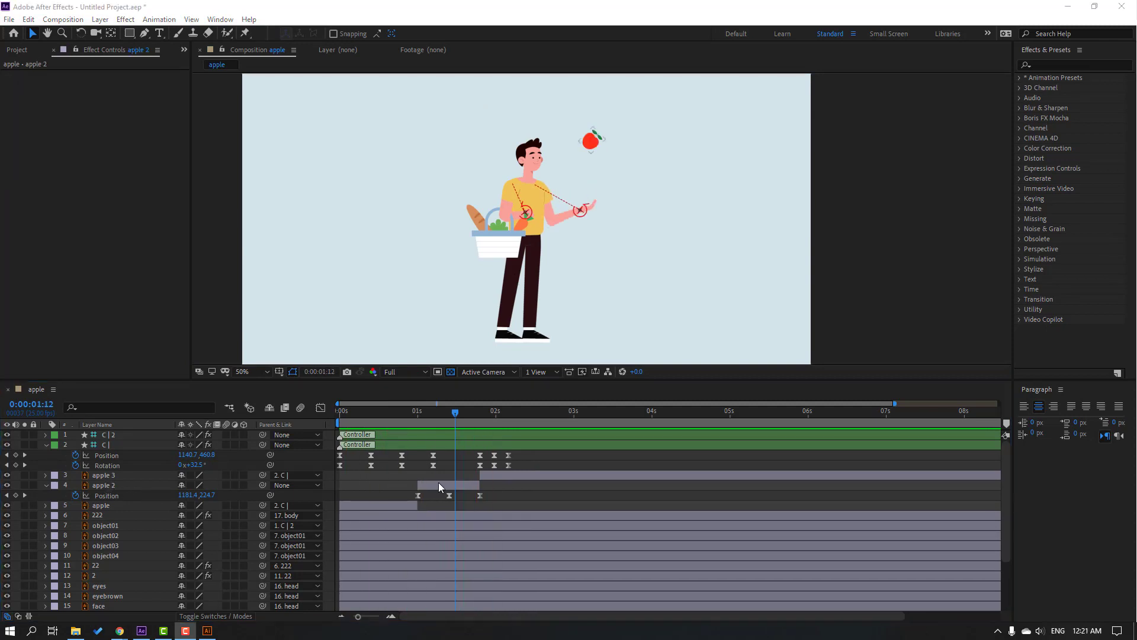
- Keyframe apple 2's Scale at 1:00 and stretch it to 100, 119% at 1:10
left_click(439, 483)
left_click_drag(449, 411, 418, 411)
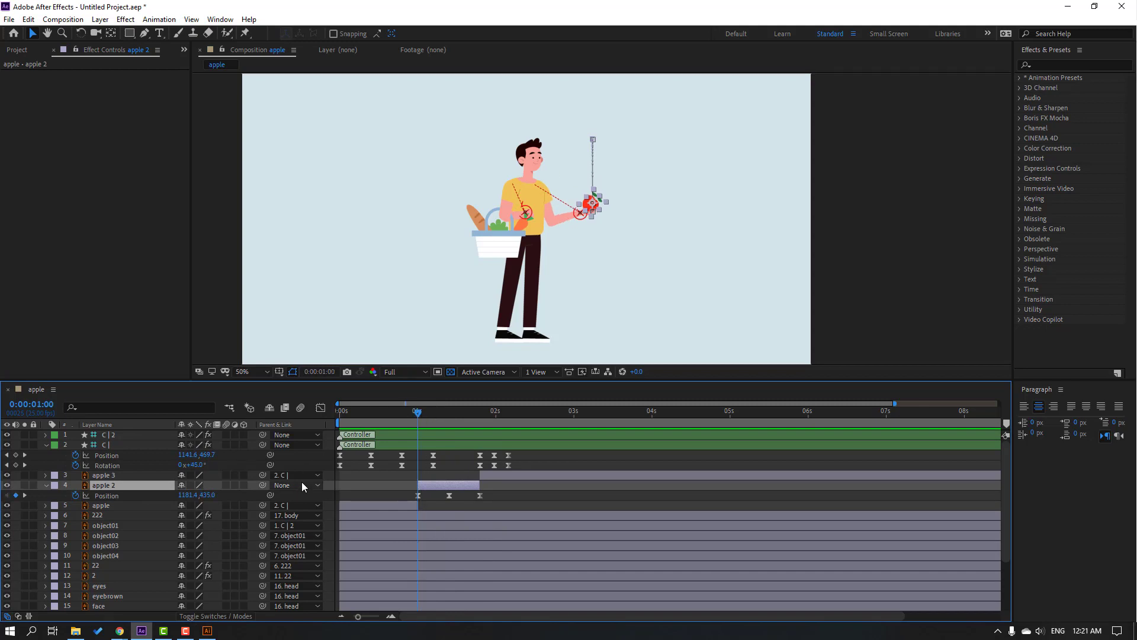
key("shift+s")
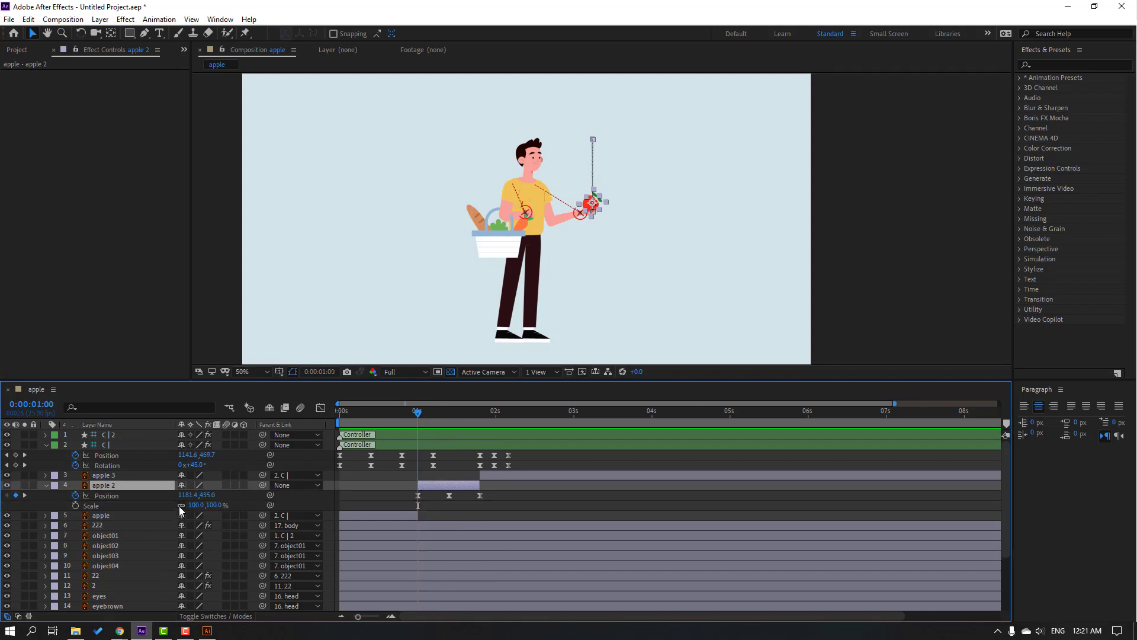
left_click(75, 505)
left_click_drag(419, 413, 449, 417)
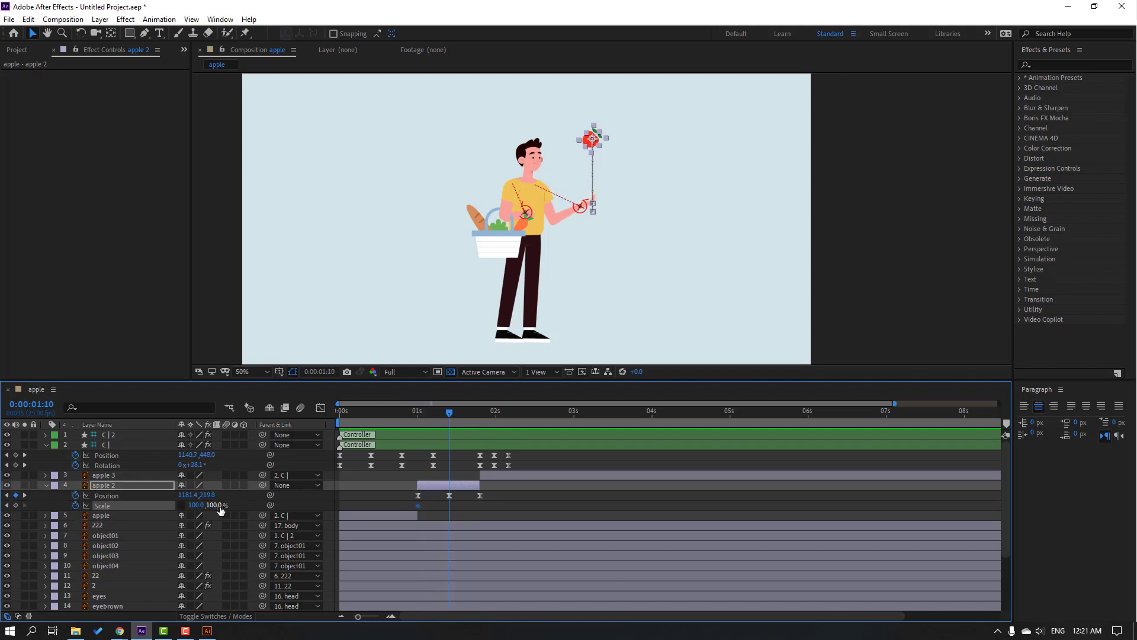
left_click_drag(217, 505, 225, 504)
- Return apple 2's Scale to 100, 100% at the 1:20 landing frame
left_click(462, 513)
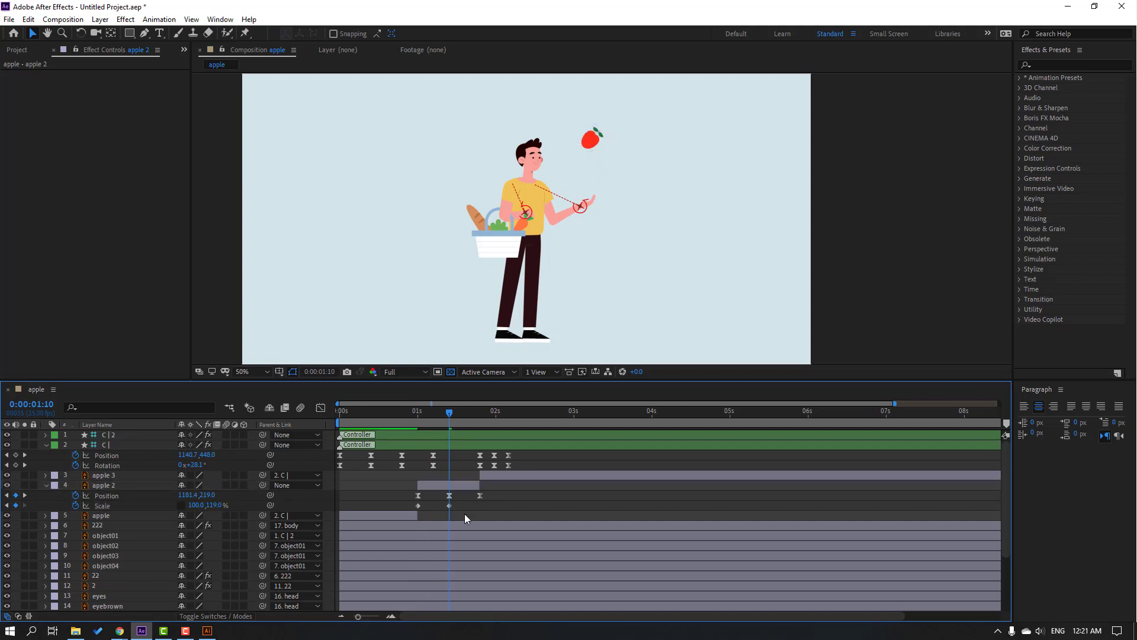
left_click_drag(414, 420, 478, 414)
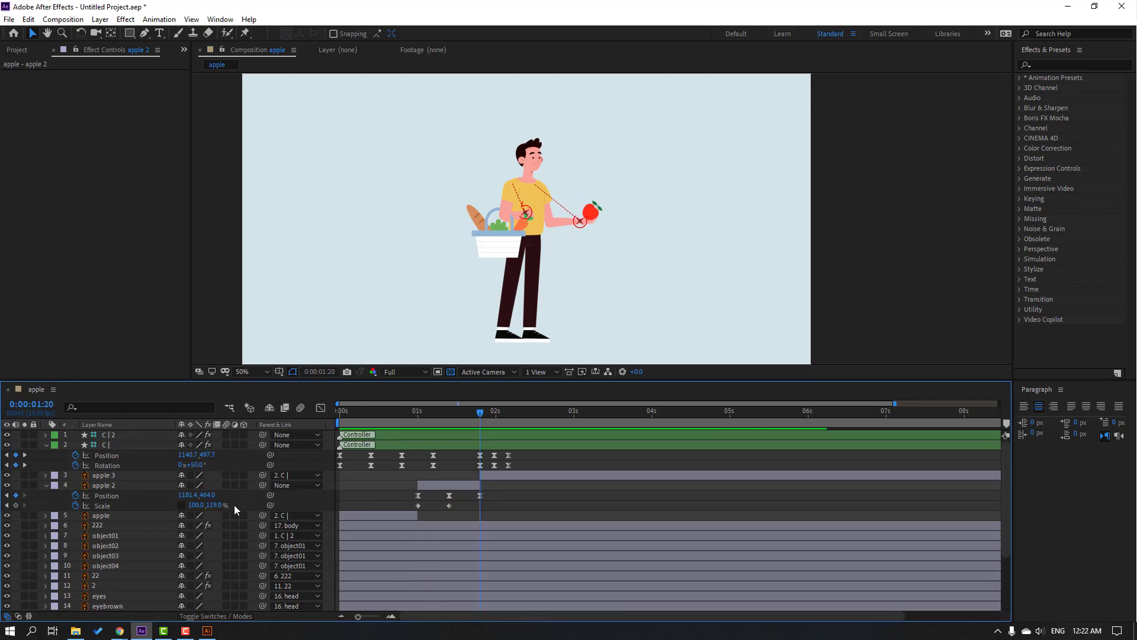
left_click(212, 506)
type("100")
key("Return")
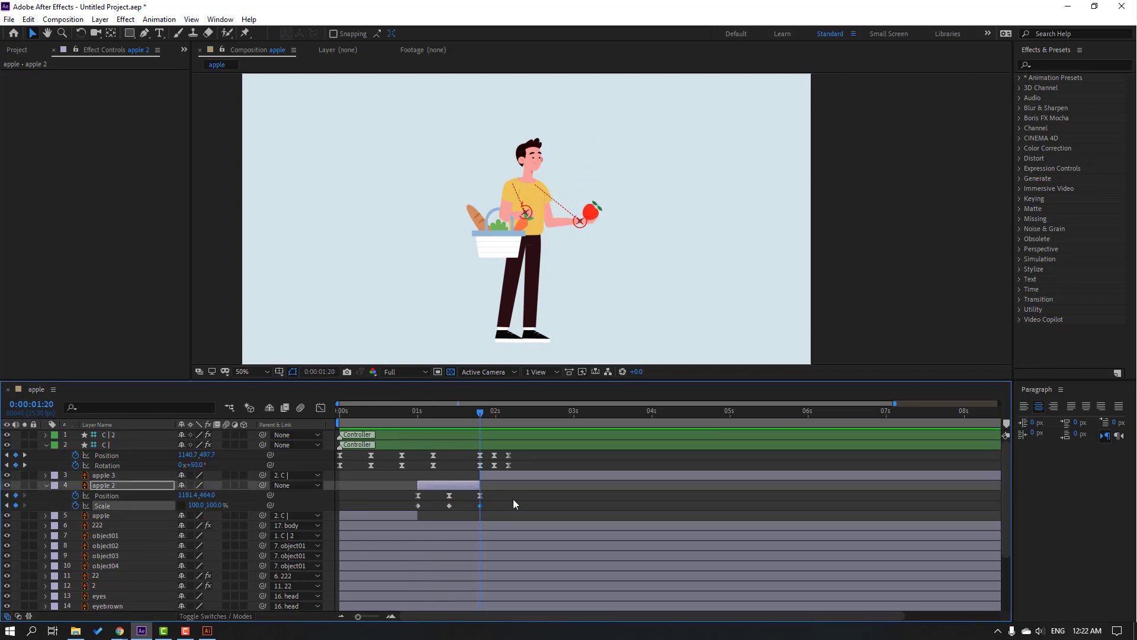
- Apply Easy Ease to apple 2's scale keyframes and preview the toss
right_click(418, 506)
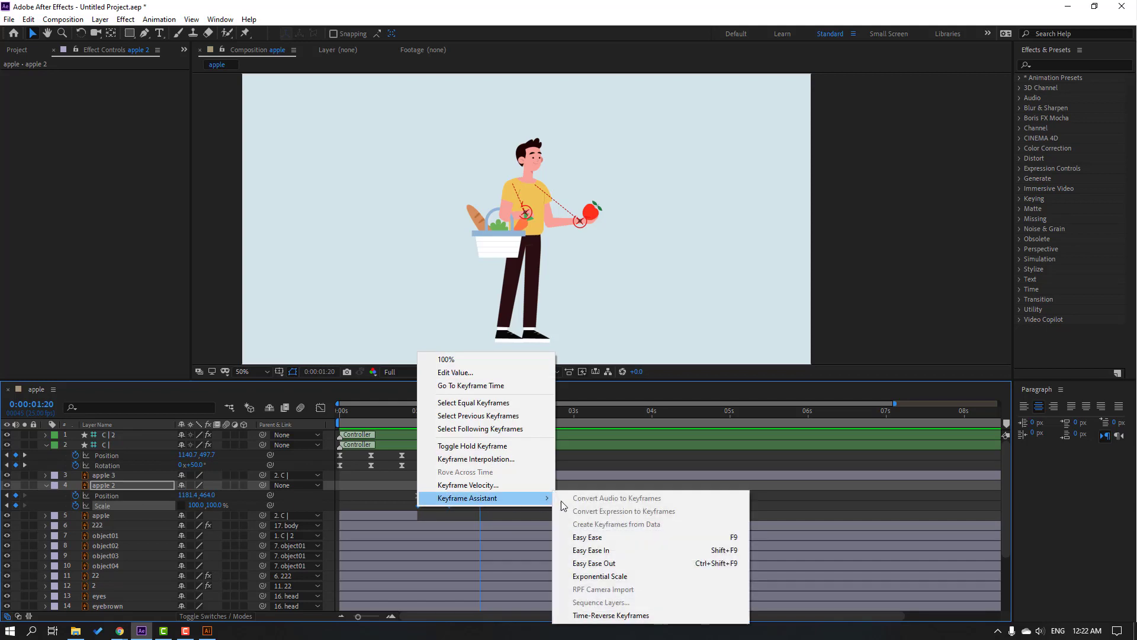
left_click(581, 538)
key("space")
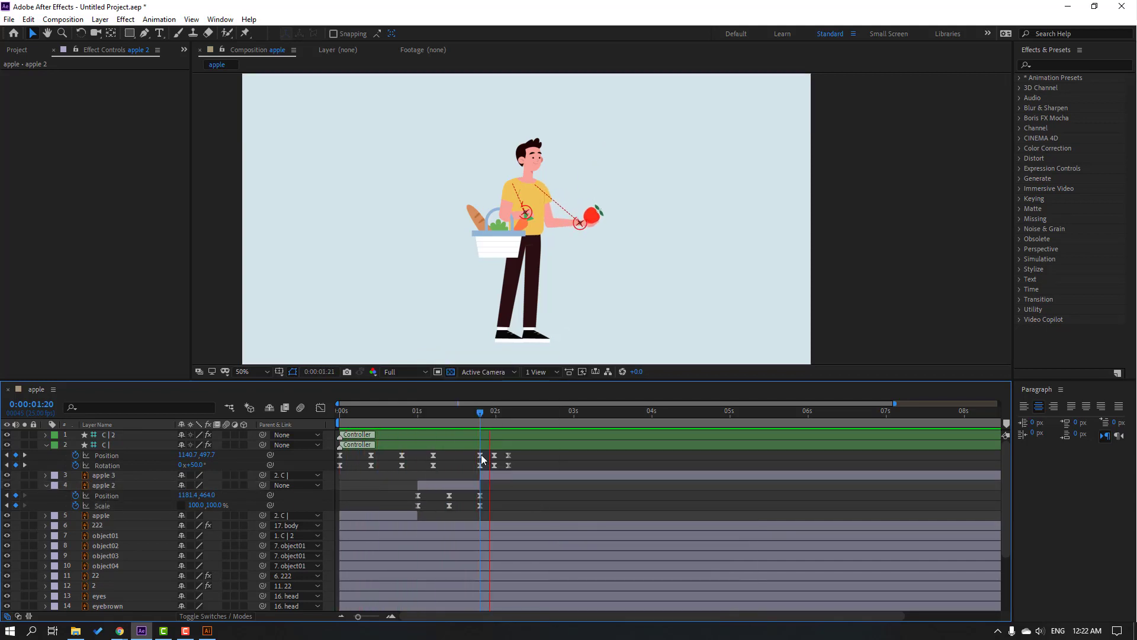
left_click_drag(413, 410, 417, 411)
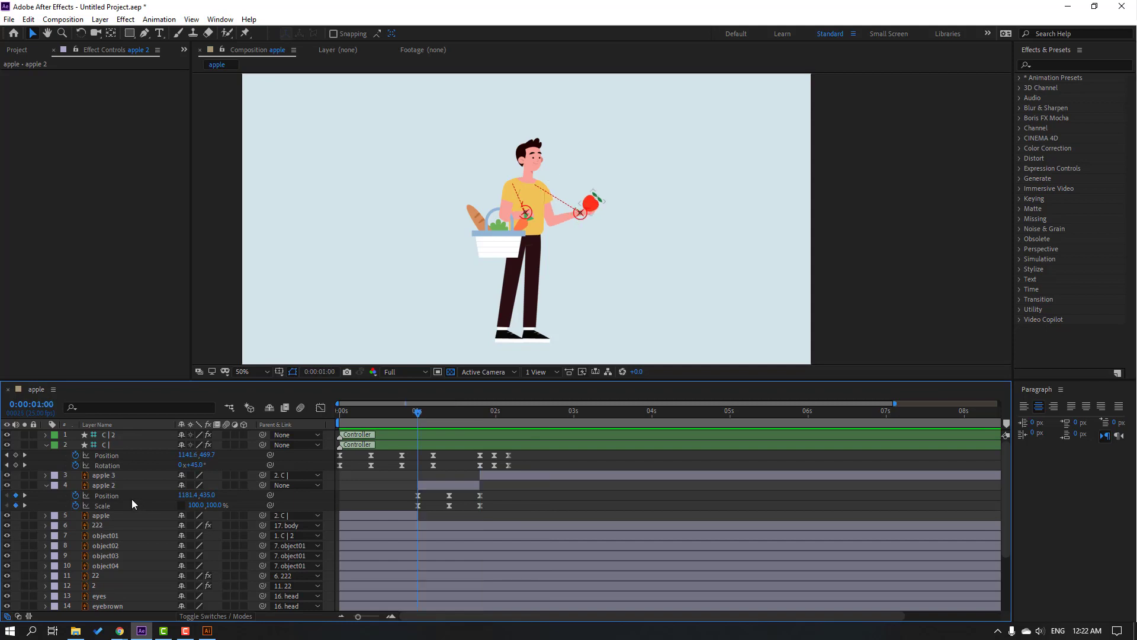
- Keyframe apple 2's Rotation at 45° at 1:00 and turn it to 12° at 1:10
left_click(118, 487)
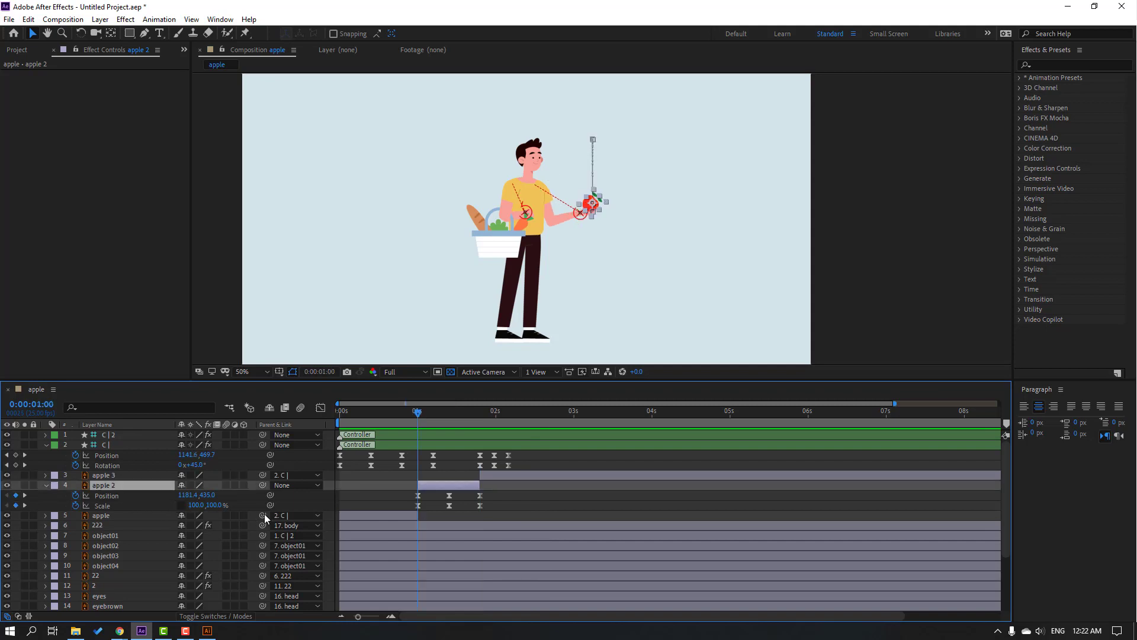
key("alt+shift+r")
left_click(104, 515)
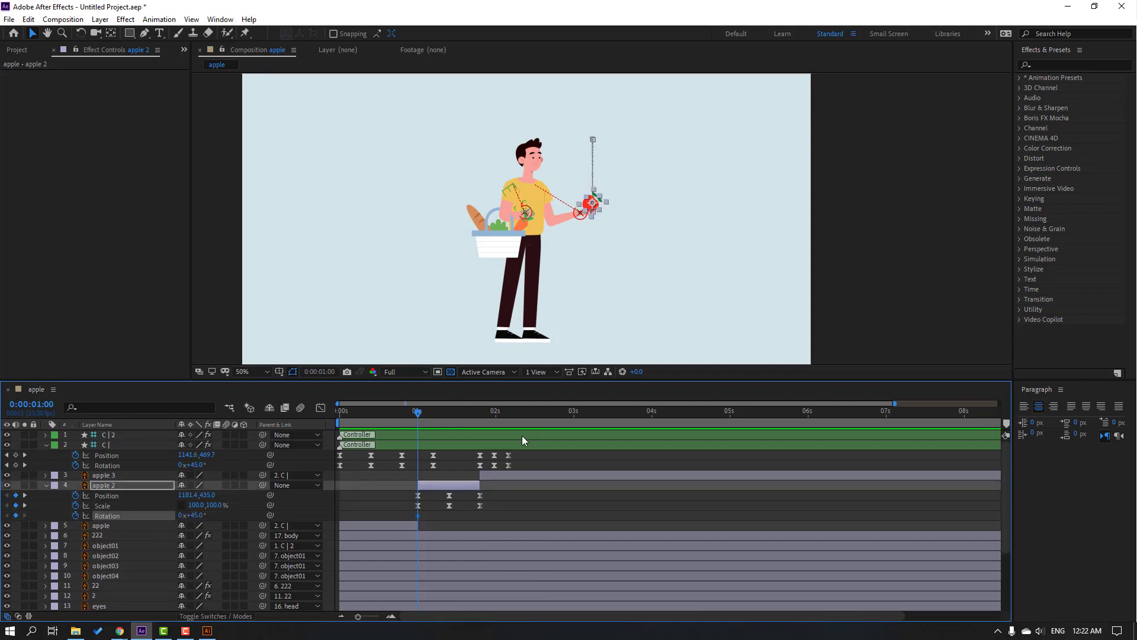
left_click_drag(421, 415, 450, 416)
left_click_drag(197, 515, 179, 515)
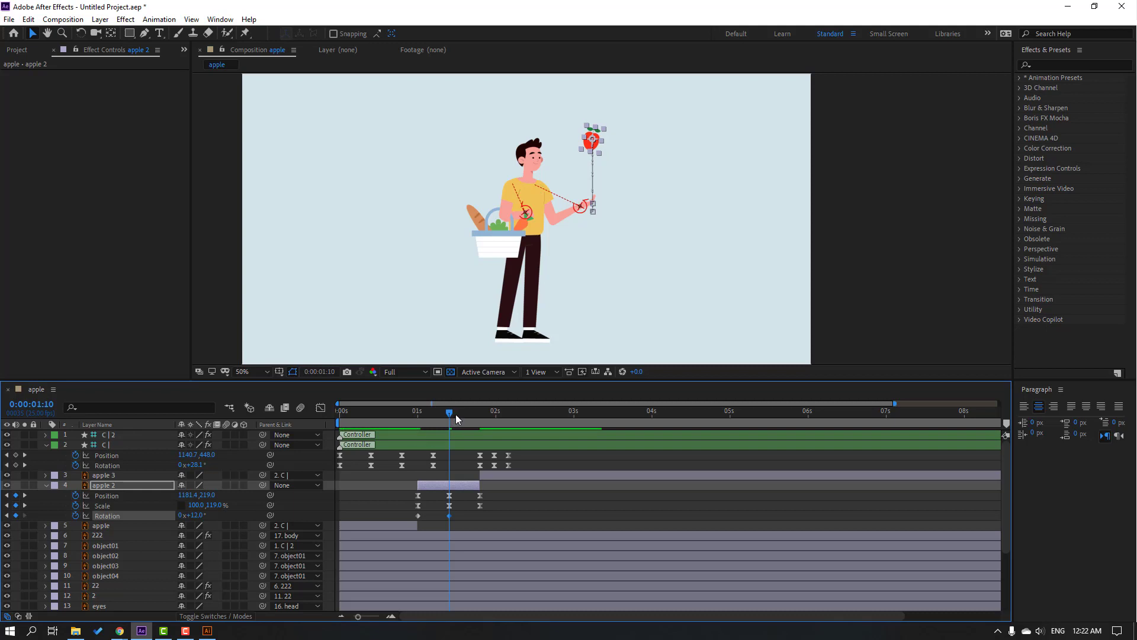
- Restore 45° rotation at the 1:19 landing frame and Easy Ease the rotation keyframes
left_click_drag(456, 414, 478, 415)
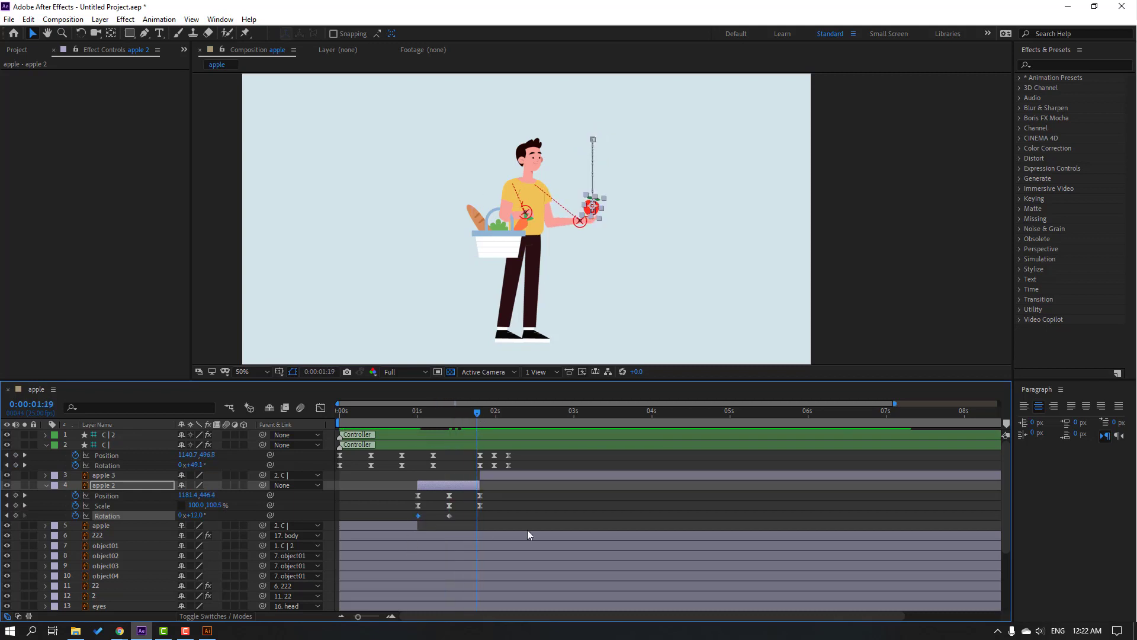
left_click(489, 513)
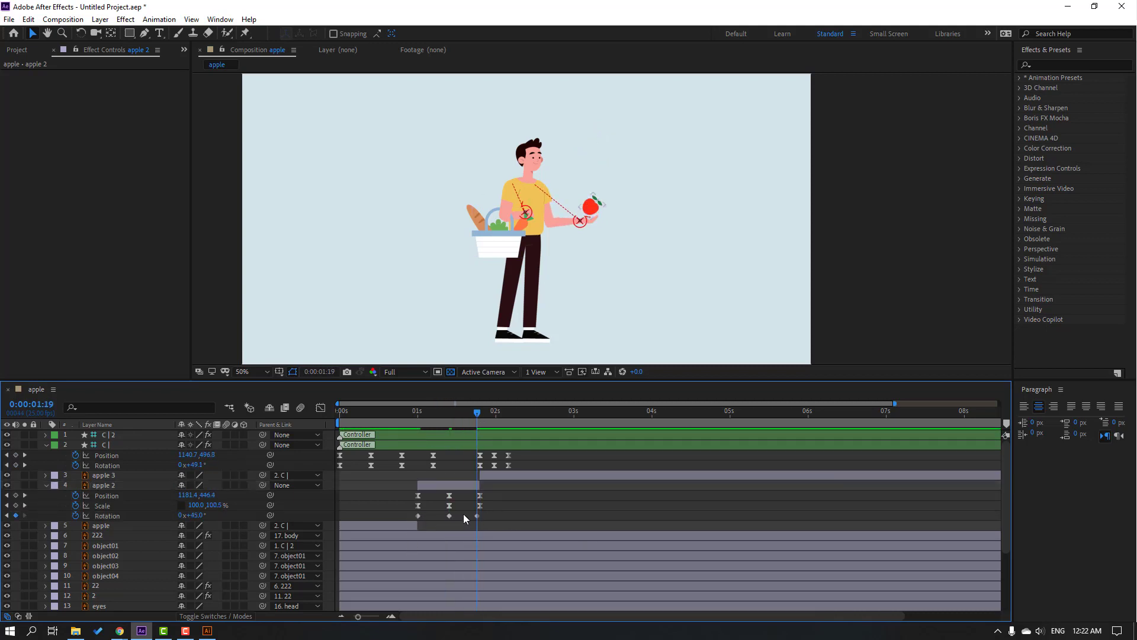
left_click(418, 515)
right_click(418, 515)
mouse_move(533, 509)
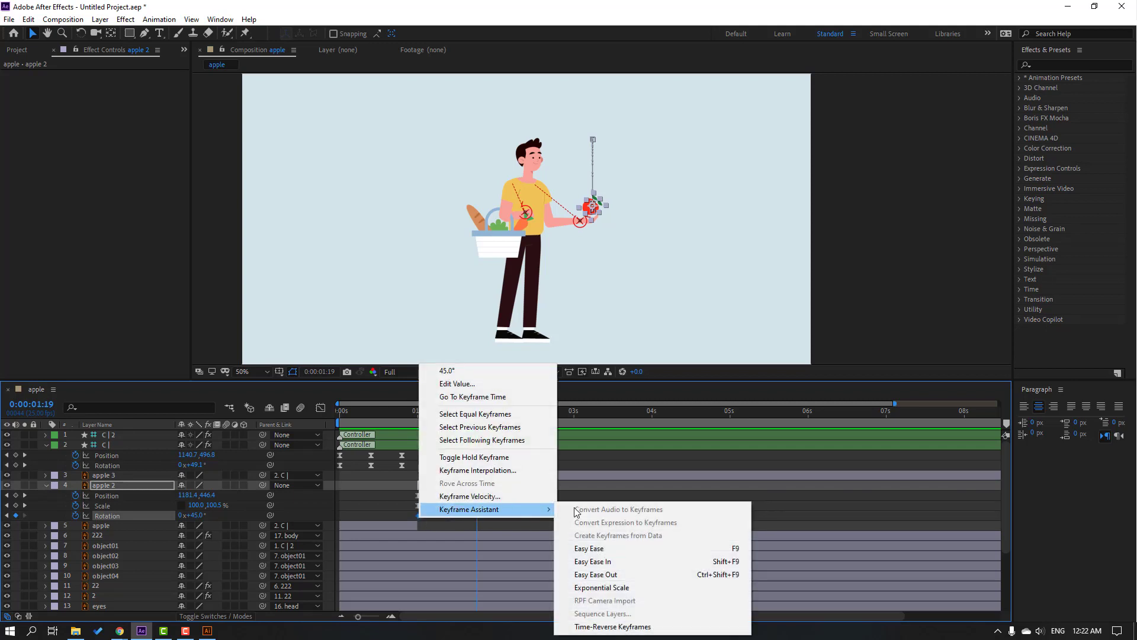
left_click(593, 546)
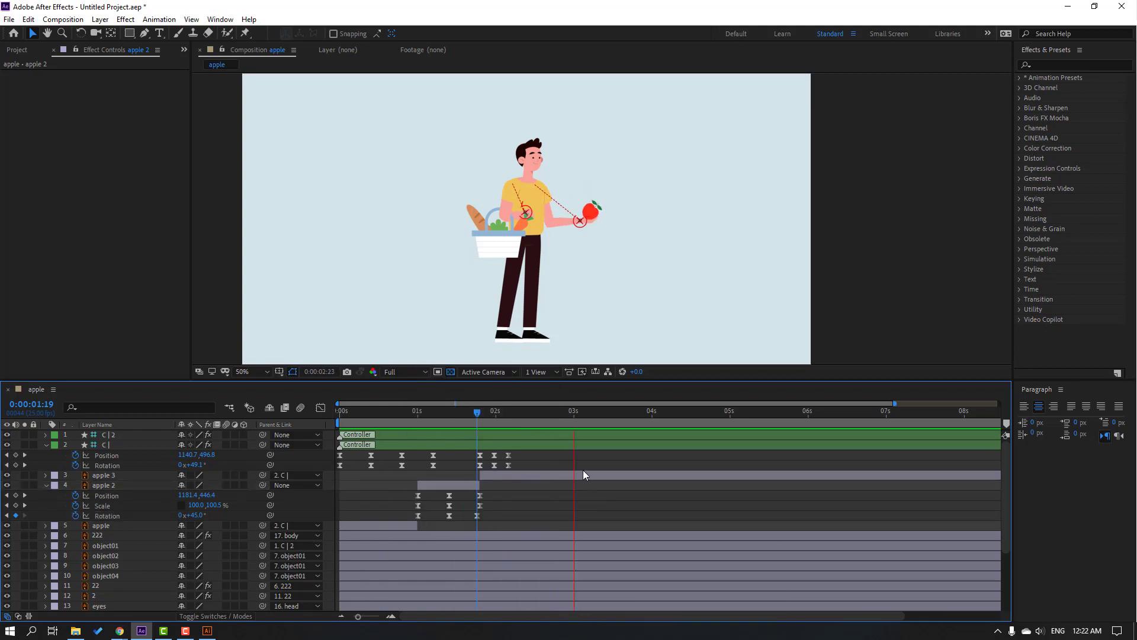
- End the work area at the toss and collapse apple 2 and C| controller properties
key("n")
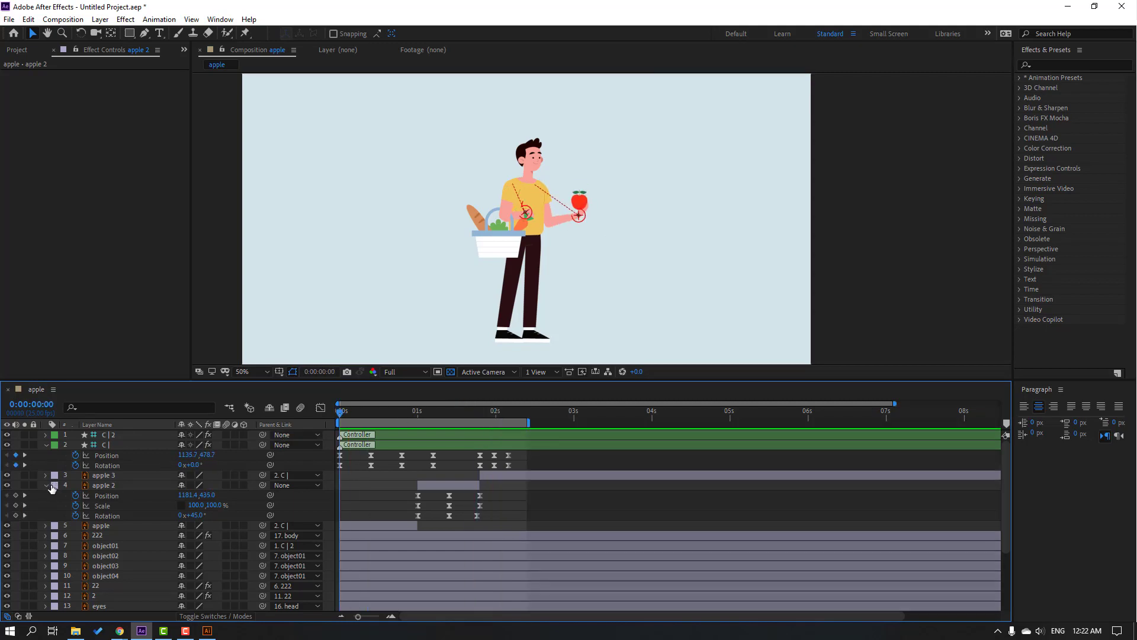
left_click(46, 485)
left_click(47, 444)
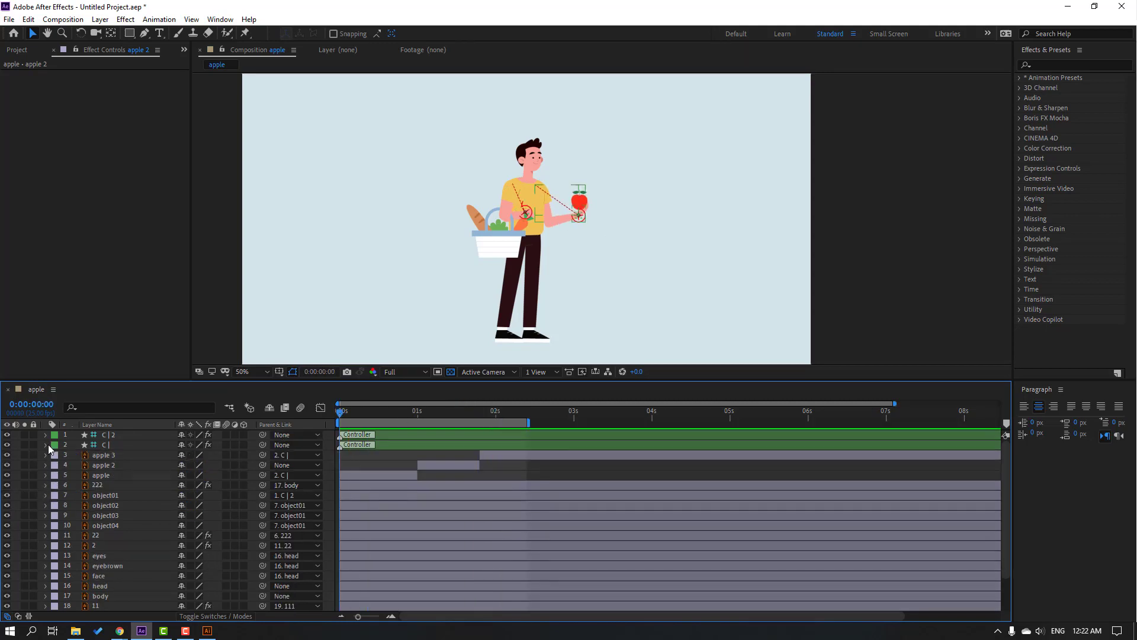
- Keyframe the eyes' Scale at 100%, squash to 100, 5%, then reopen a few frames later
left_click(99, 558)
key("s")
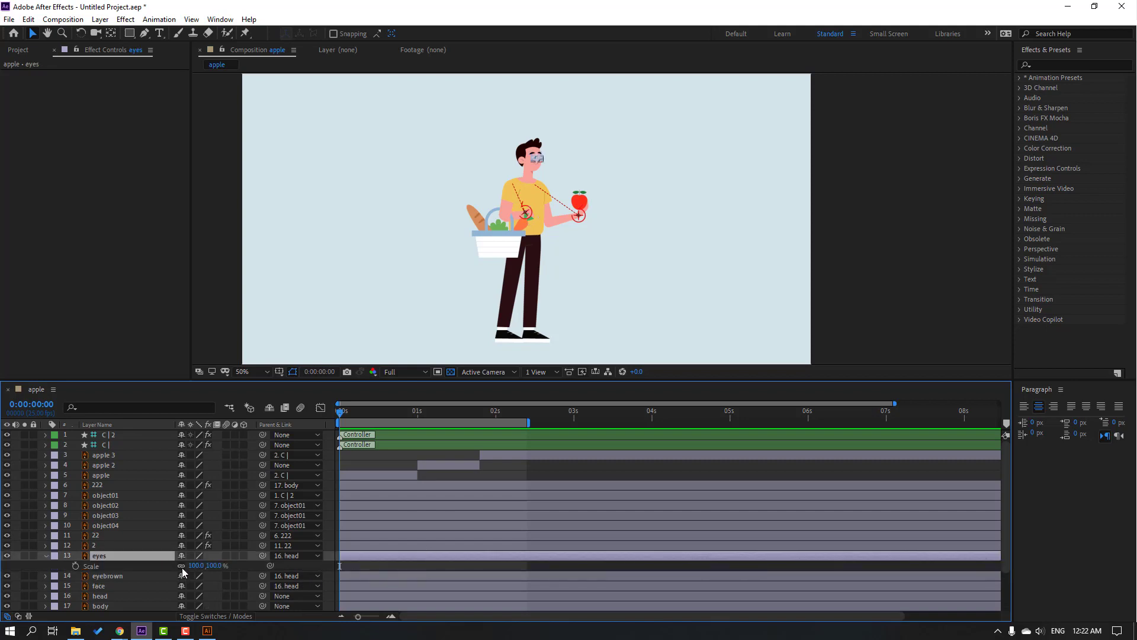
left_click_drag(340, 416, 349, 414)
left_click(74, 567)
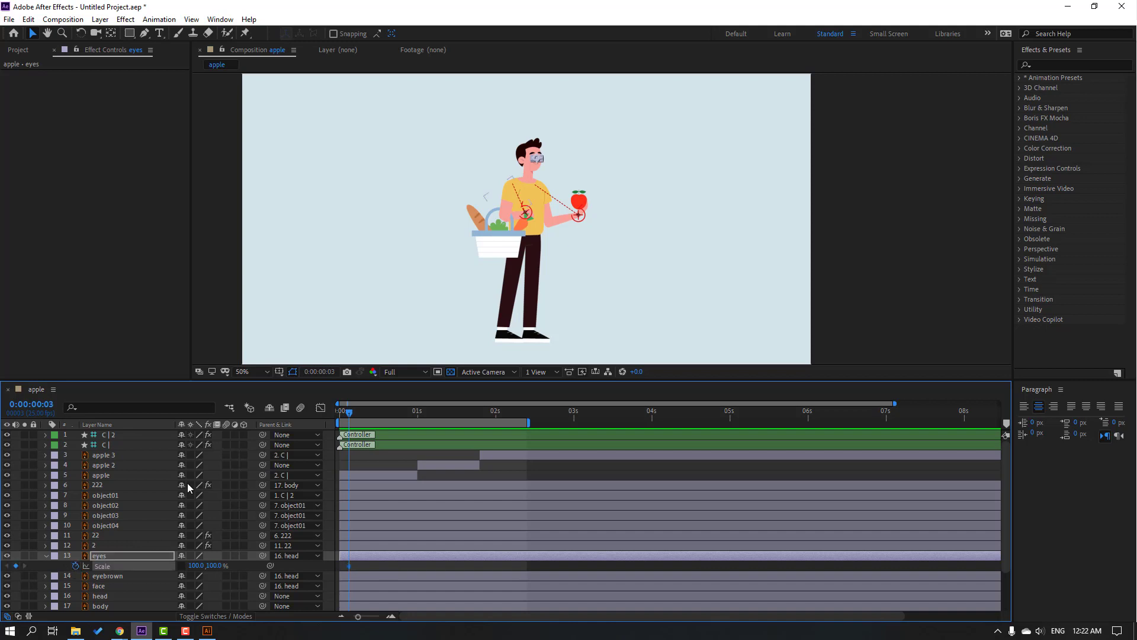
key("Page_Down")
key("Page_Down")
key("Page_Down")
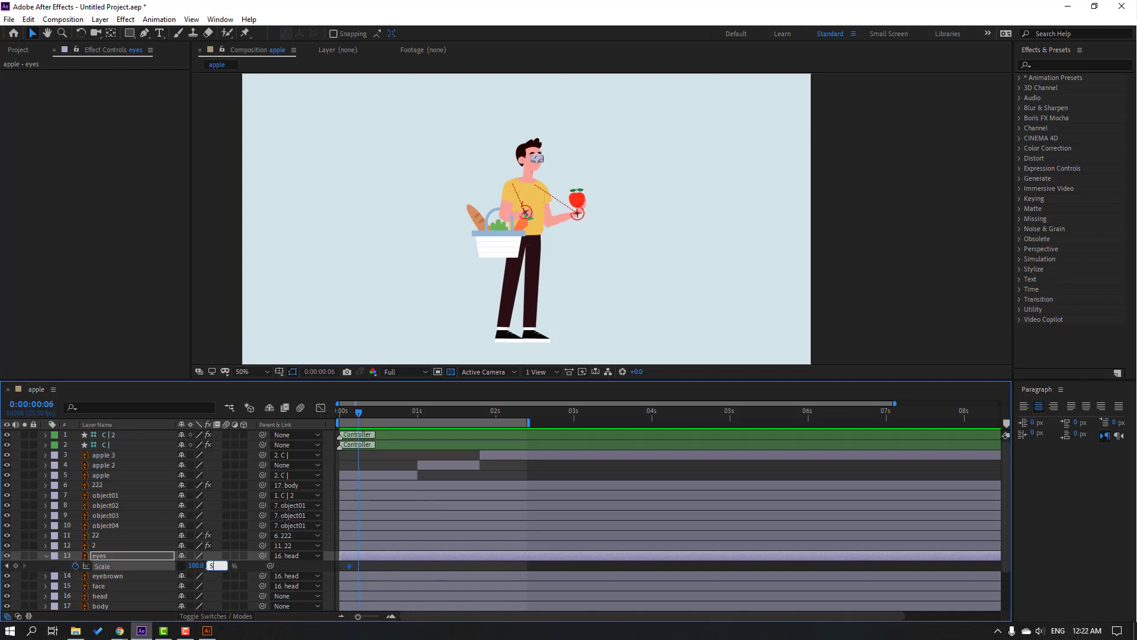
type("5")
key("Return")
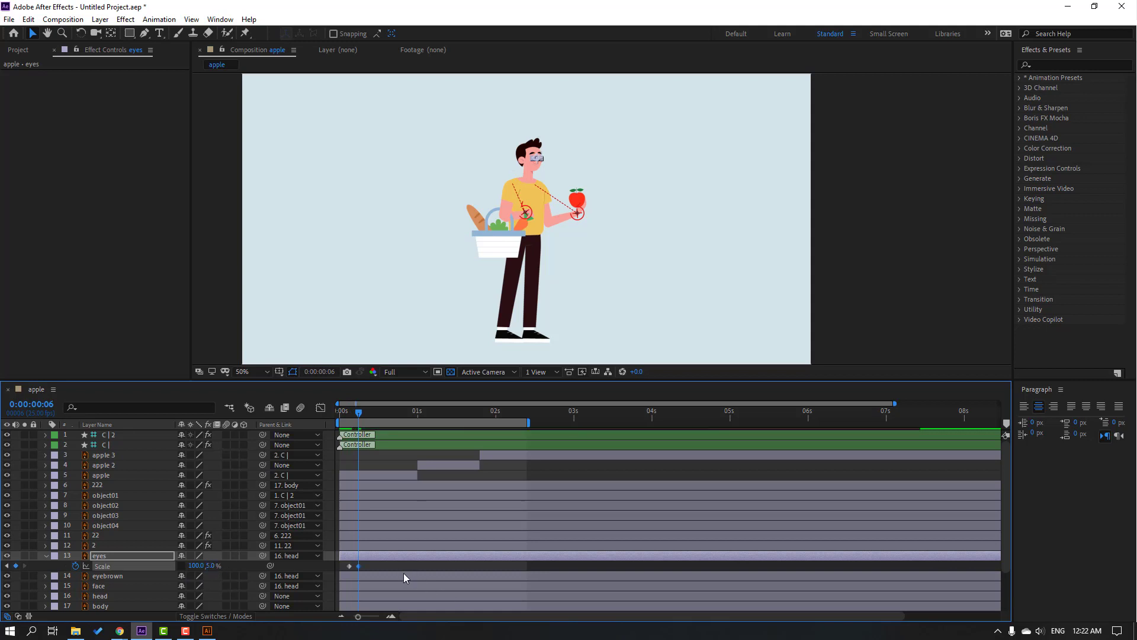
key("Page_Down")
key("Page_Down")
key("Page_Down")
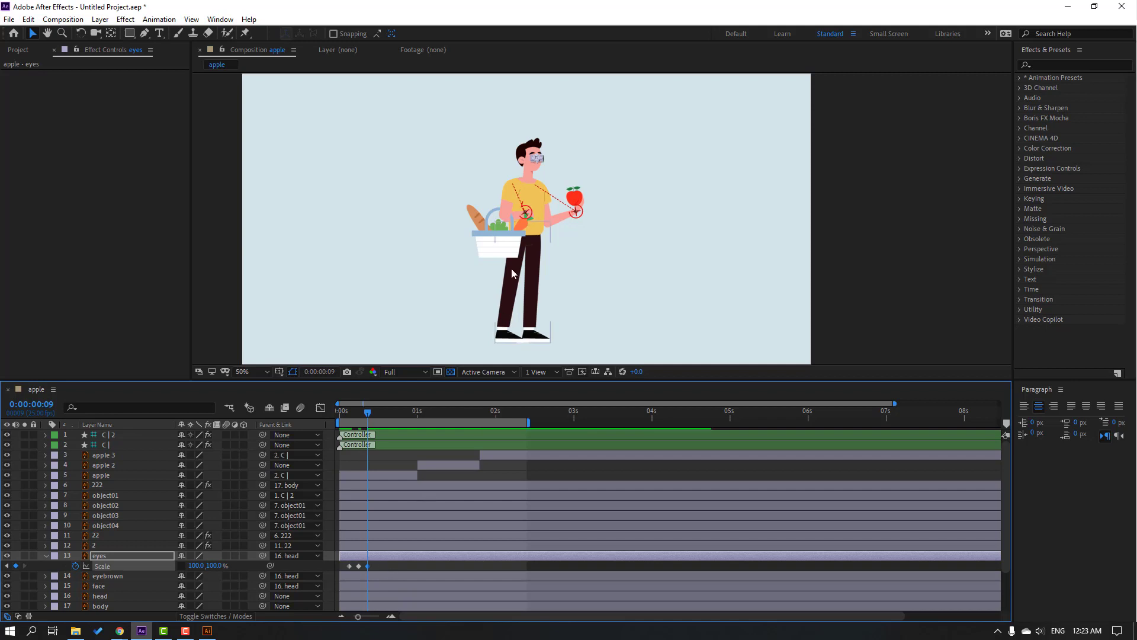
- Apply Easy Ease to the blink keyframes
scroll(510, 268, "up", 2)
scroll(538, 237, "up", 2)
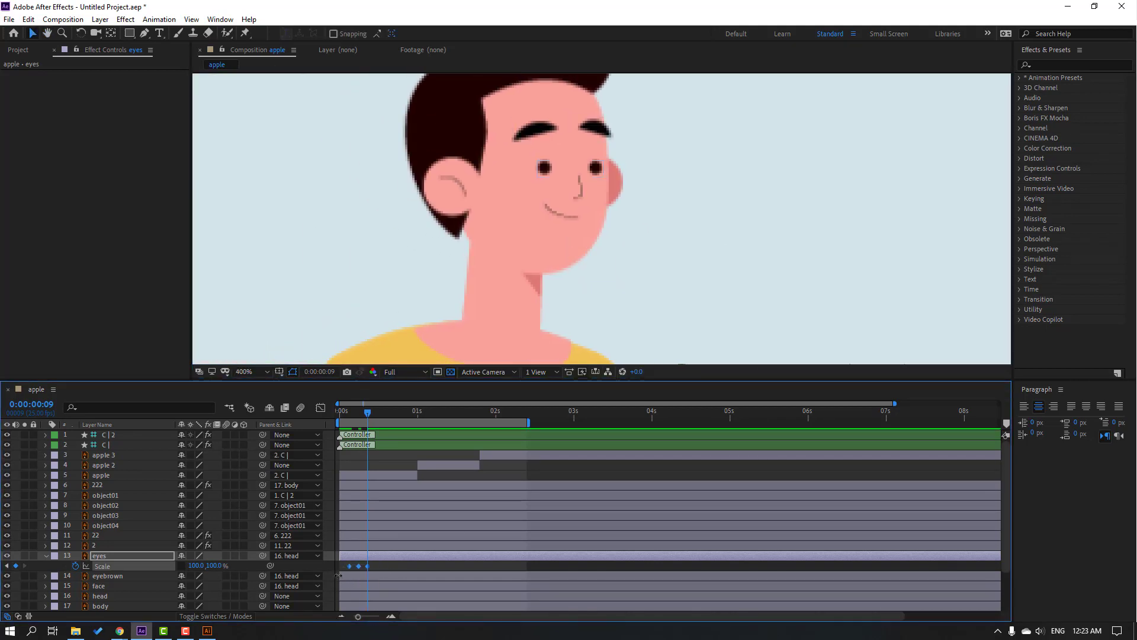
right_click(348, 566)
mouse_move(375, 563)
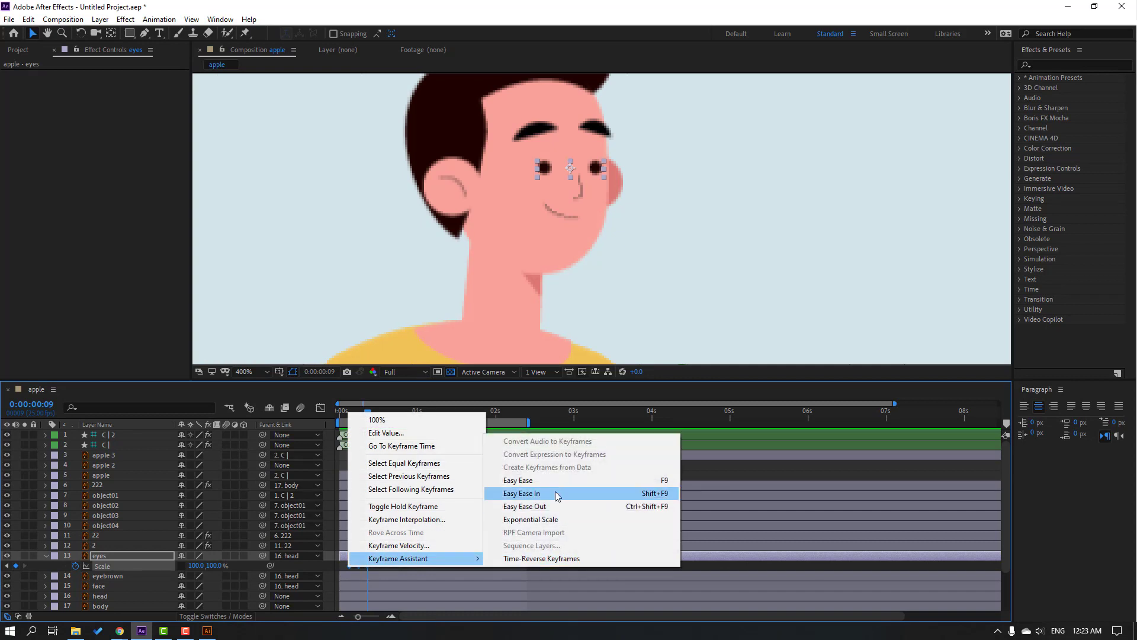
left_click(521, 481)
- Paste copies of the blink along the timeline, extend the work area to six seconds, and preview
left_click_drag(398, 411, 451, 412)
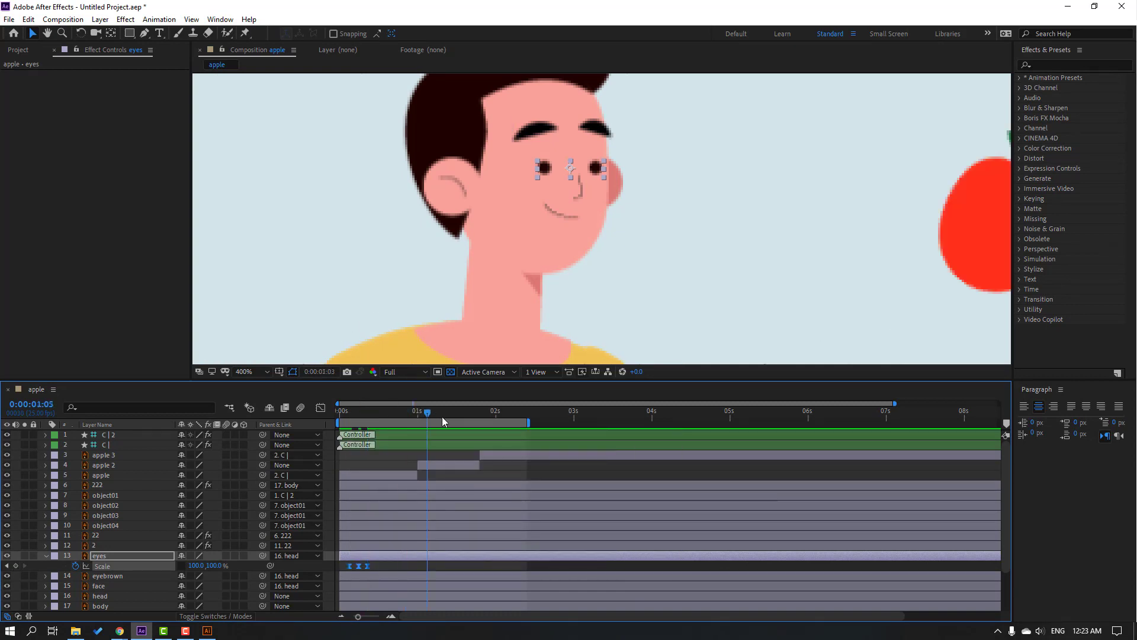
key("ctrl+v")
left_click(512, 412)
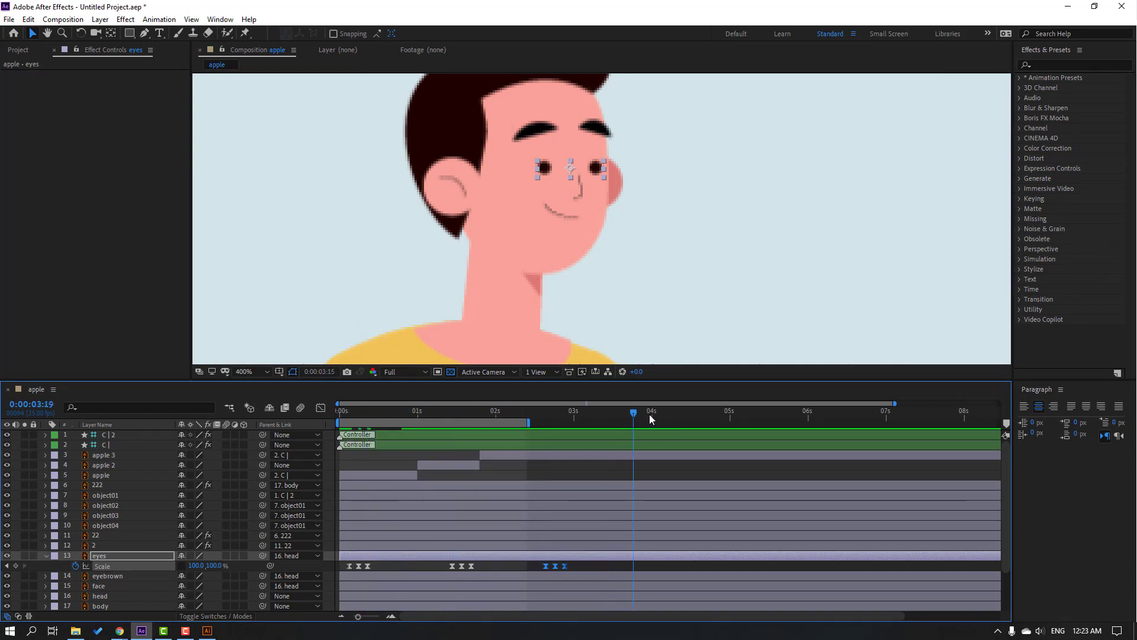
left_click_drag(529, 422, 811, 423)
key("space")
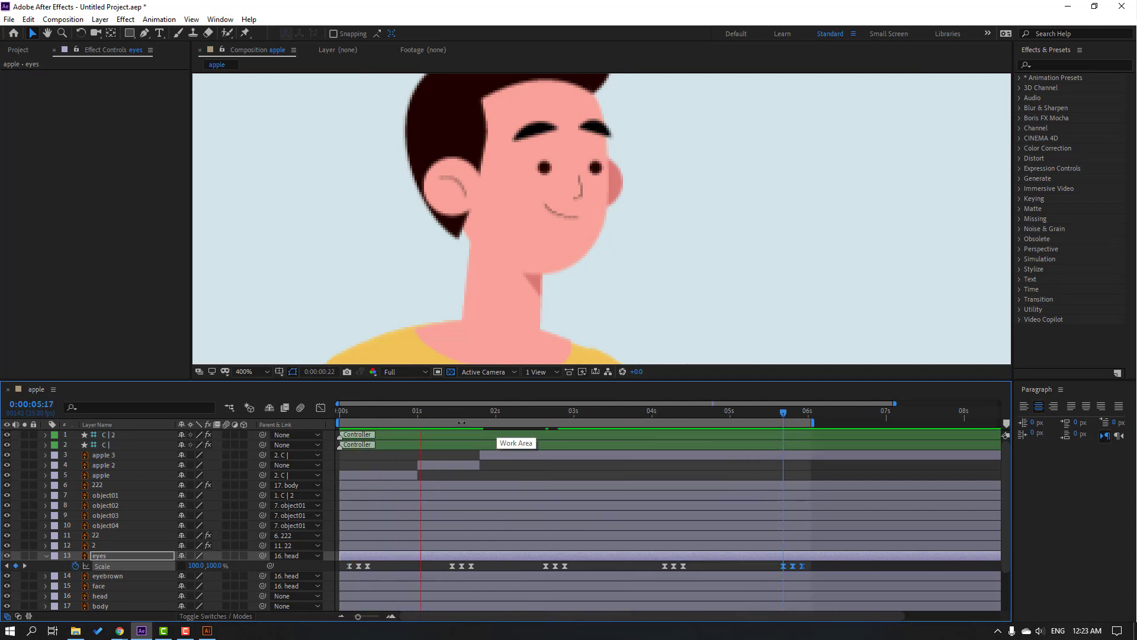
key("space")
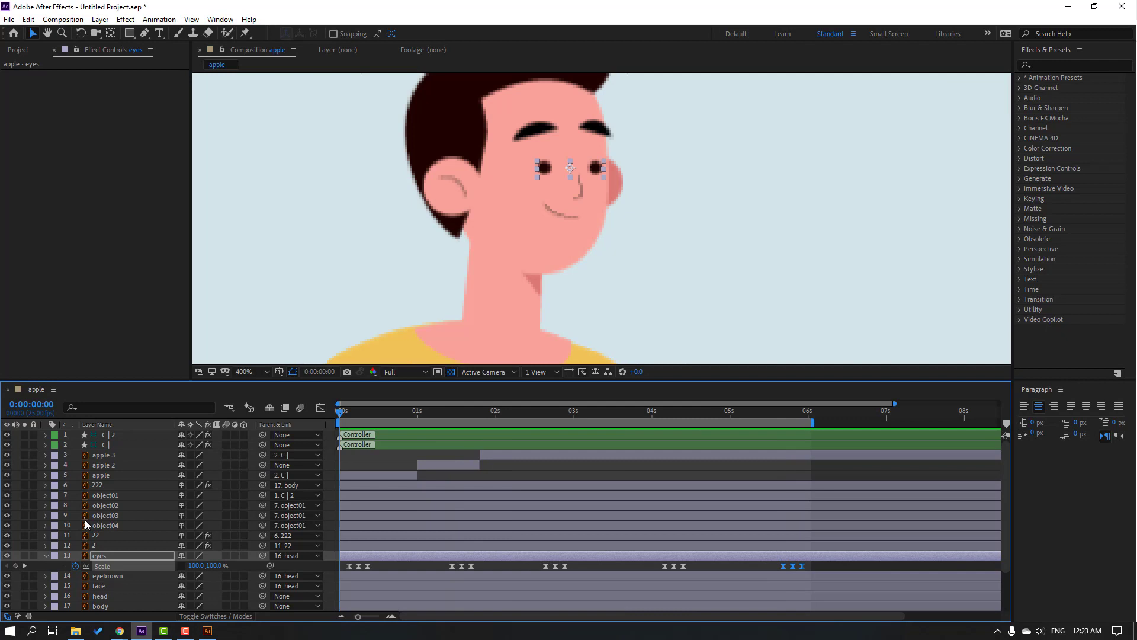
left_click(45, 558)
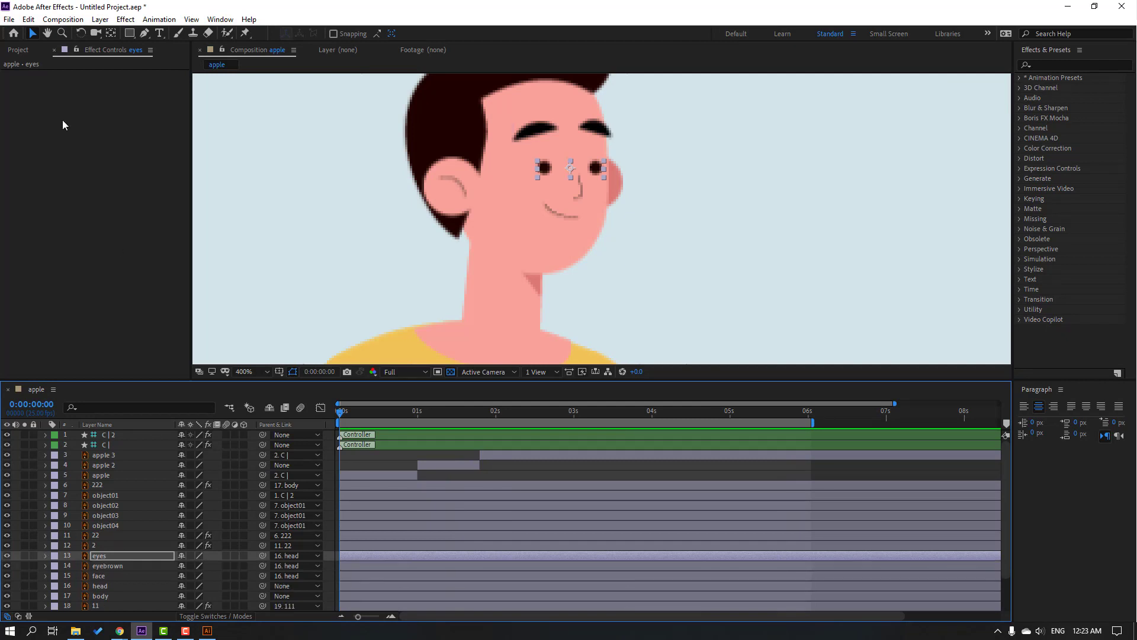
- Create a new null object and move its box up onto the man's head
left_click(100, 19)
mouse_move(113, 35)
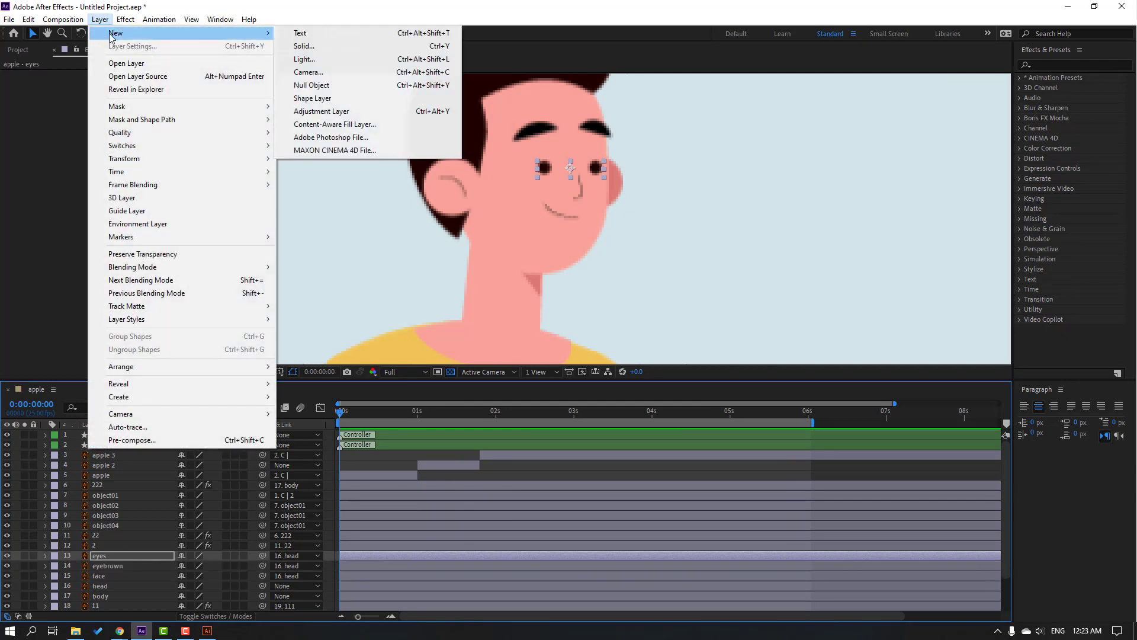
left_click(325, 84)
scroll(560, 221, "down", 4)
scroll(615, 326, "down", 2)
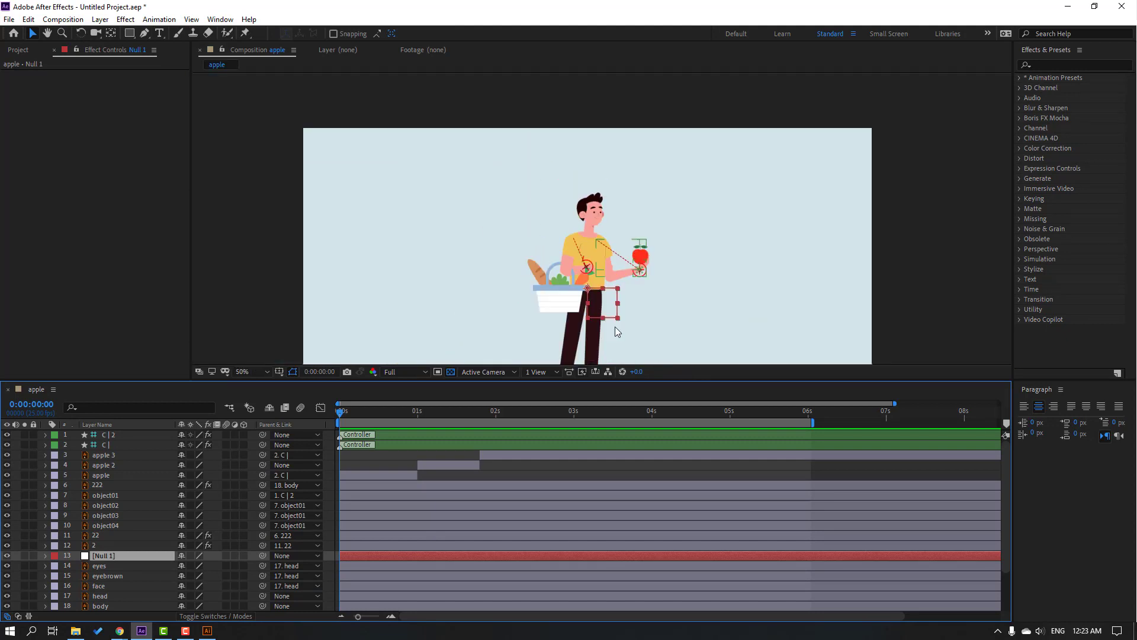
left_click_drag(602, 314, 598, 230)
scroll(587, 233, "up", 4)
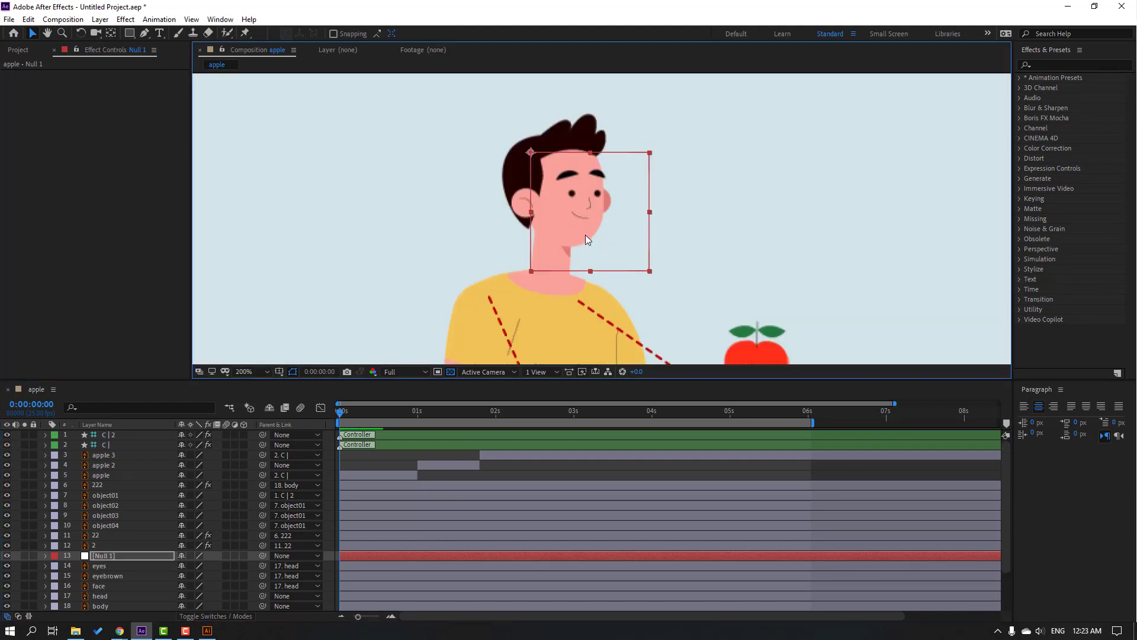
- Centre the null's anchor point with the Pan Behind tool and fine-tune its position
double_click(111, 33, "ctrl")
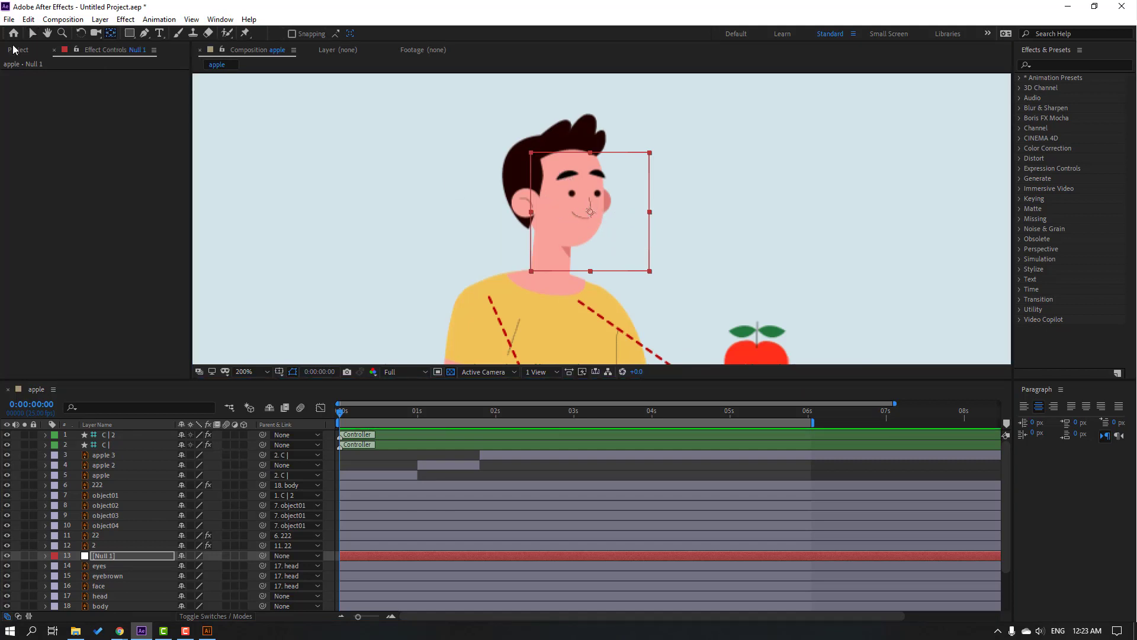
left_click(31, 33)
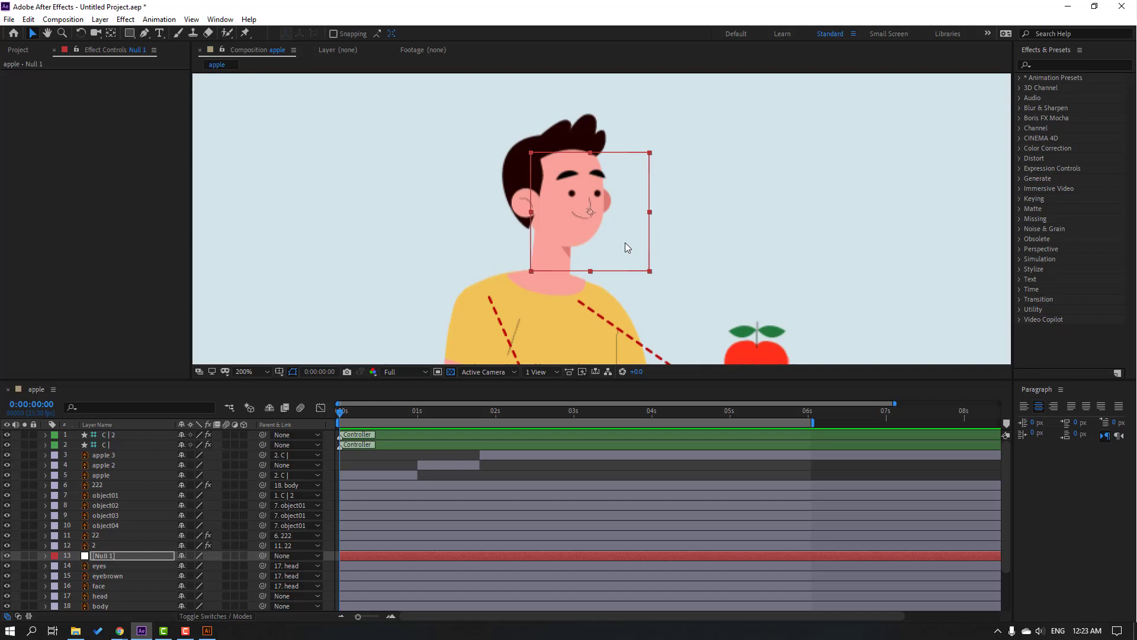
left_click_drag(627, 245, 605, 231)
scroll(114, 543, "down", 1)
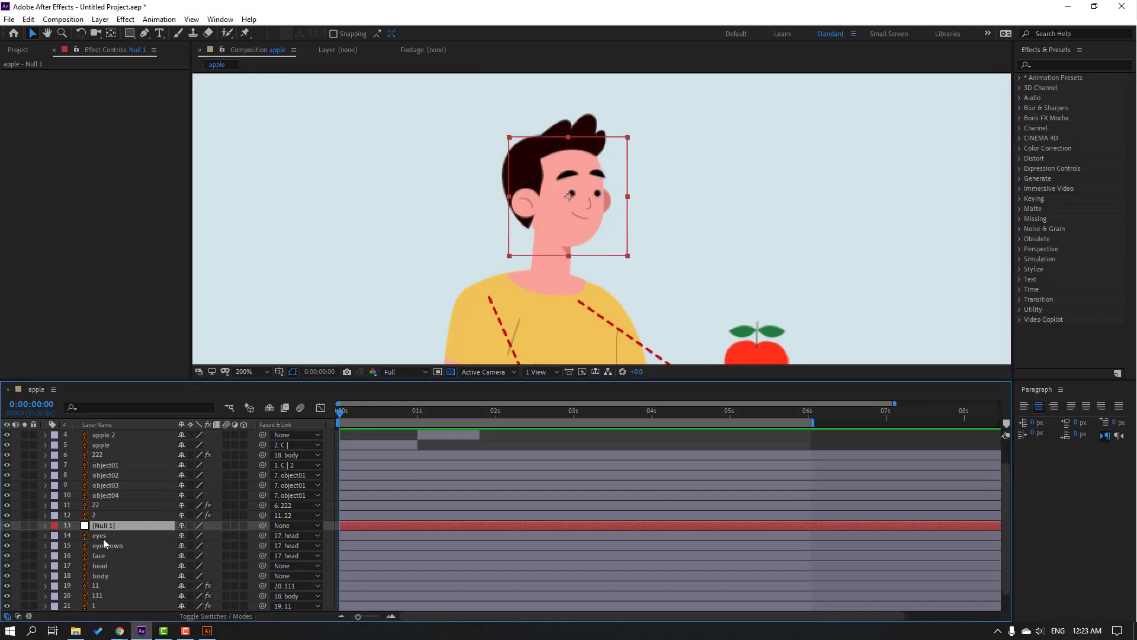
- Parent the eyes, eyebrown and face layers to Null 1 and test the link
left_click(100, 537)
left_click(112, 546, "ctrl")
left_click(104, 557, "ctrl")
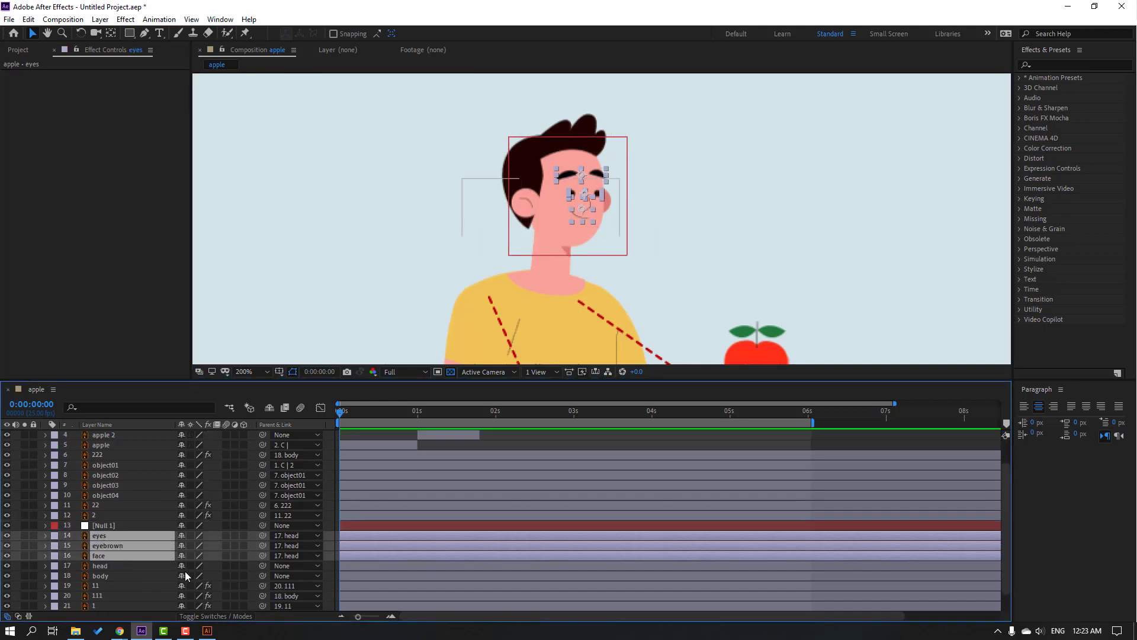
left_click_drag(262, 535, 113, 527)
left_click(344, 249)
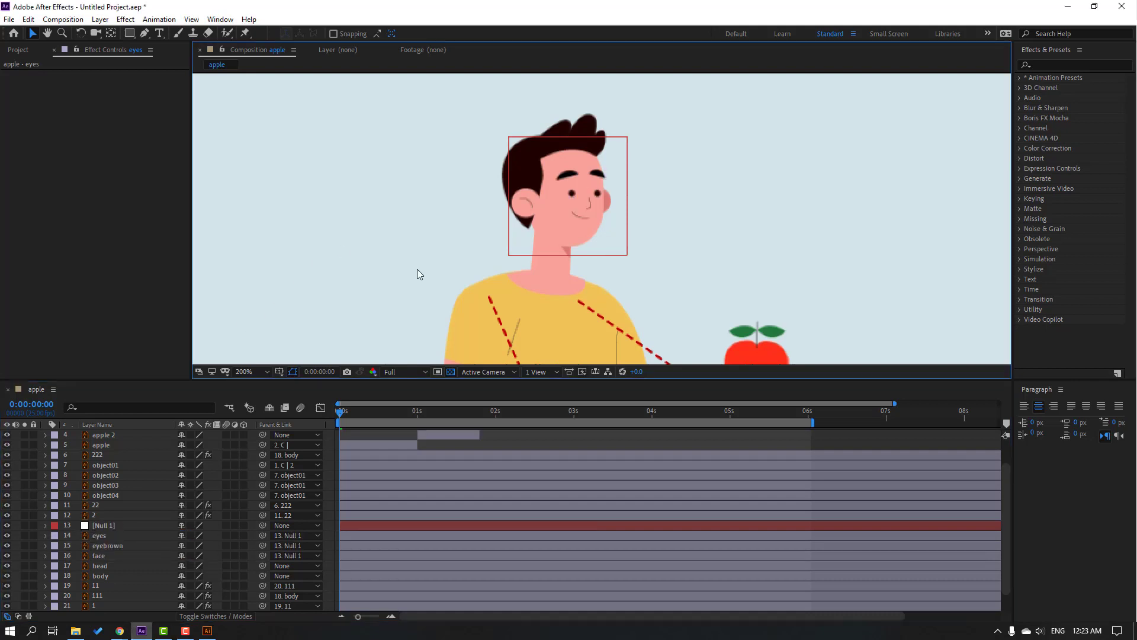
left_click(534, 243)
left_click_drag(528, 238, 526, 243)
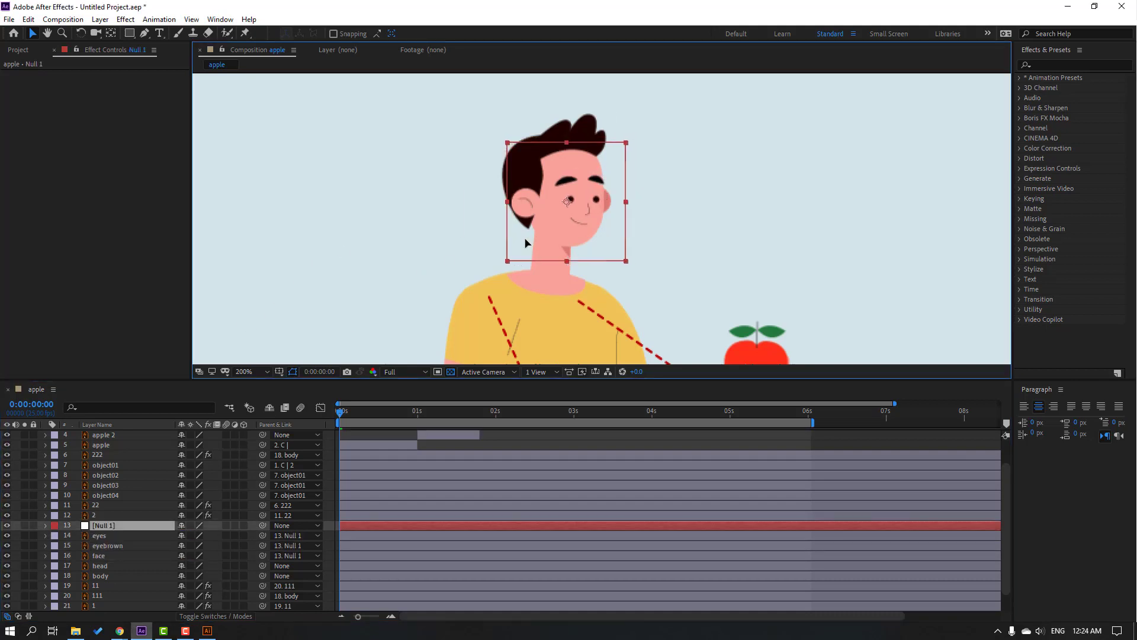
key("ctrl+z")
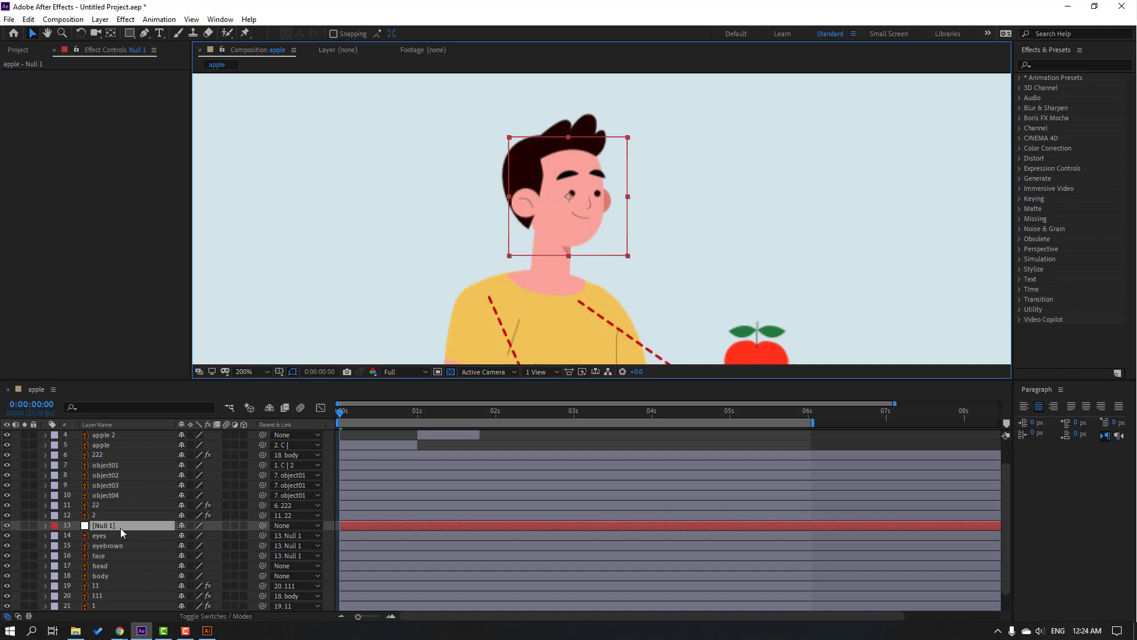
- Rename Null 1 to 'FACE CONTROL'
left_click(120, 527)
key("Return")
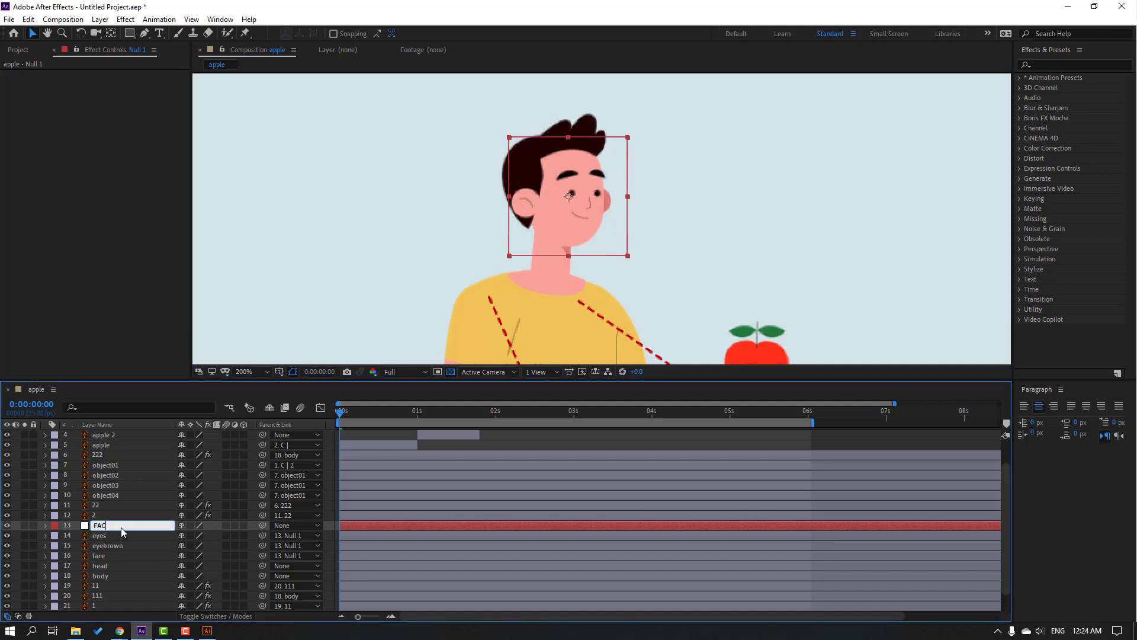
type("FACE CONTROL")
key("Return")
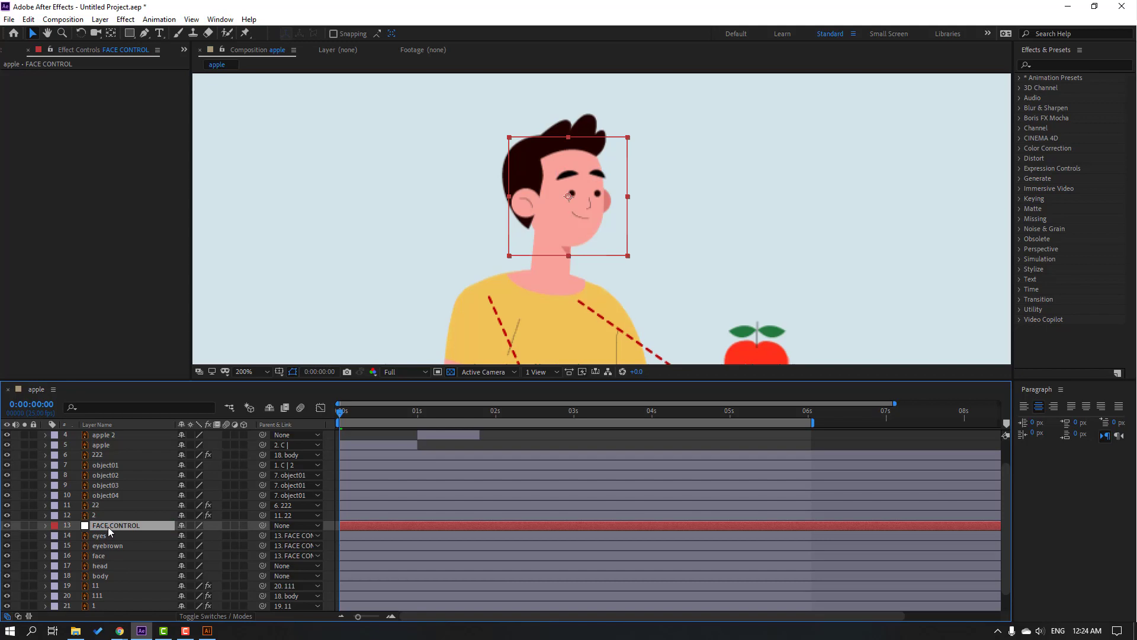
- Keyframe FACE CONTROL's Position at 0 and lower it to Y 294.0 at frame 10
key("p")
left_click(75, 536)
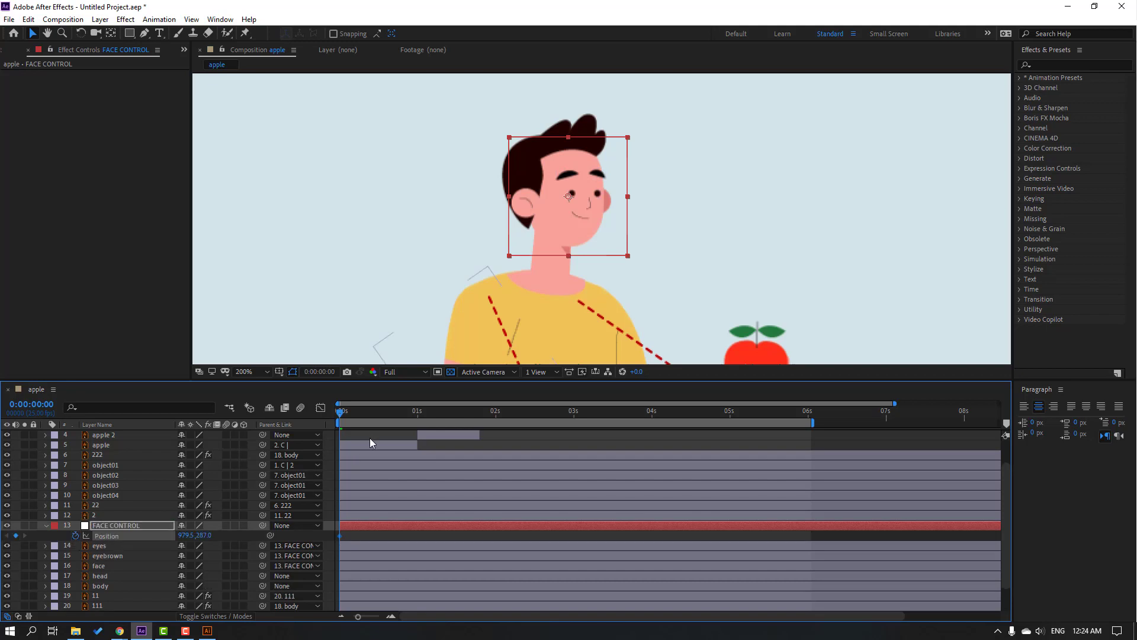
left_click_drag(348, 413, 371, 414)
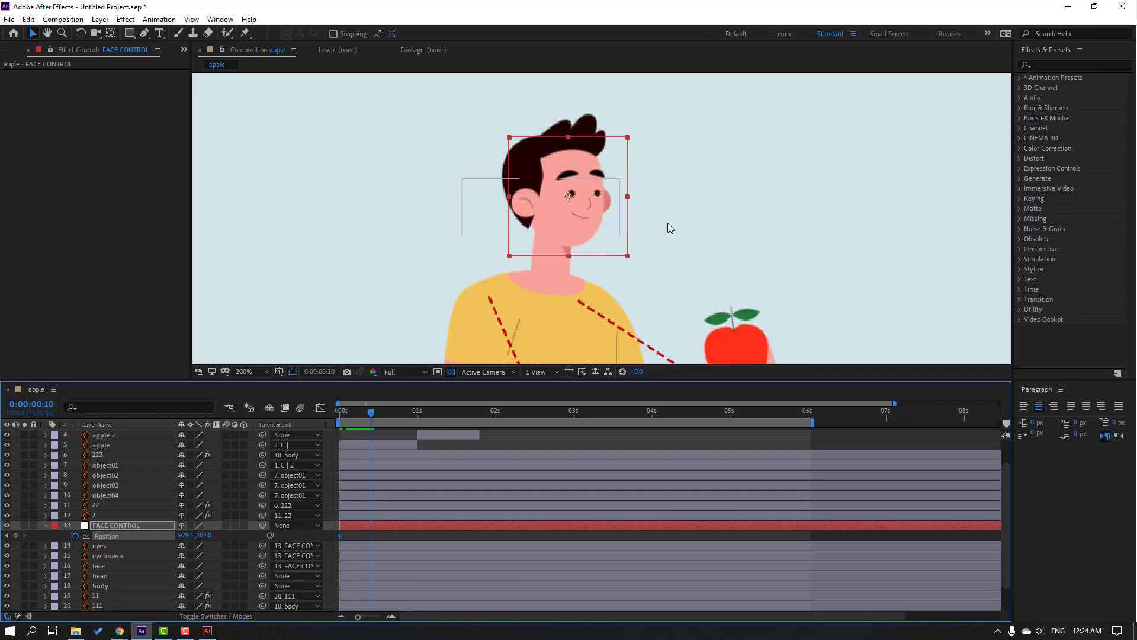
left_click_drag(667, 225, 640, 171)
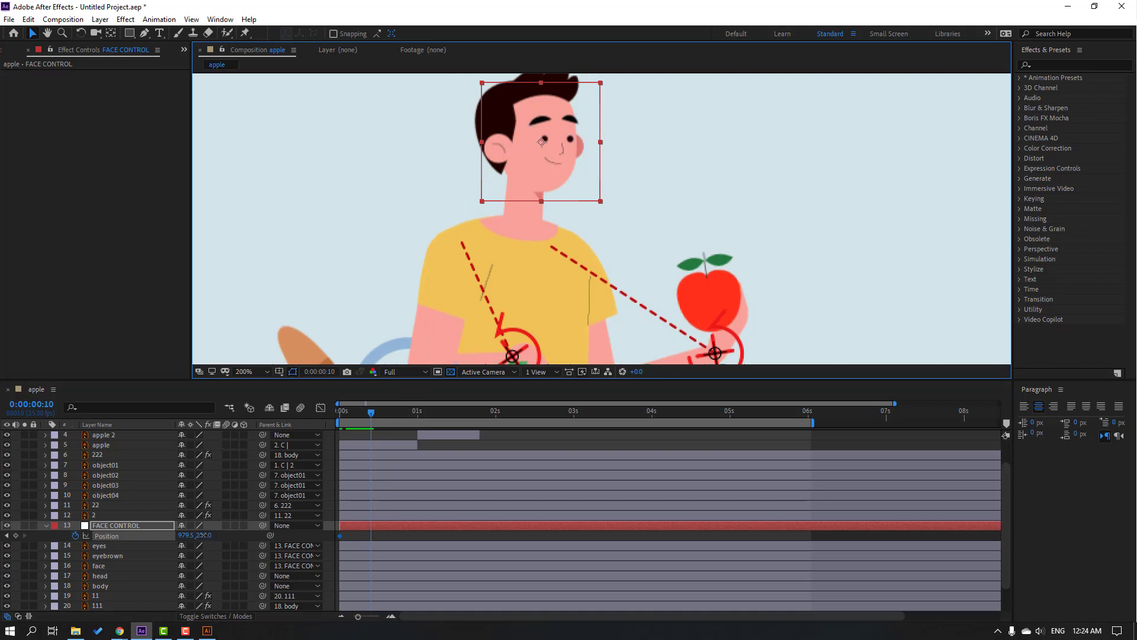
left_click_drag(201, 535, 210, 535)
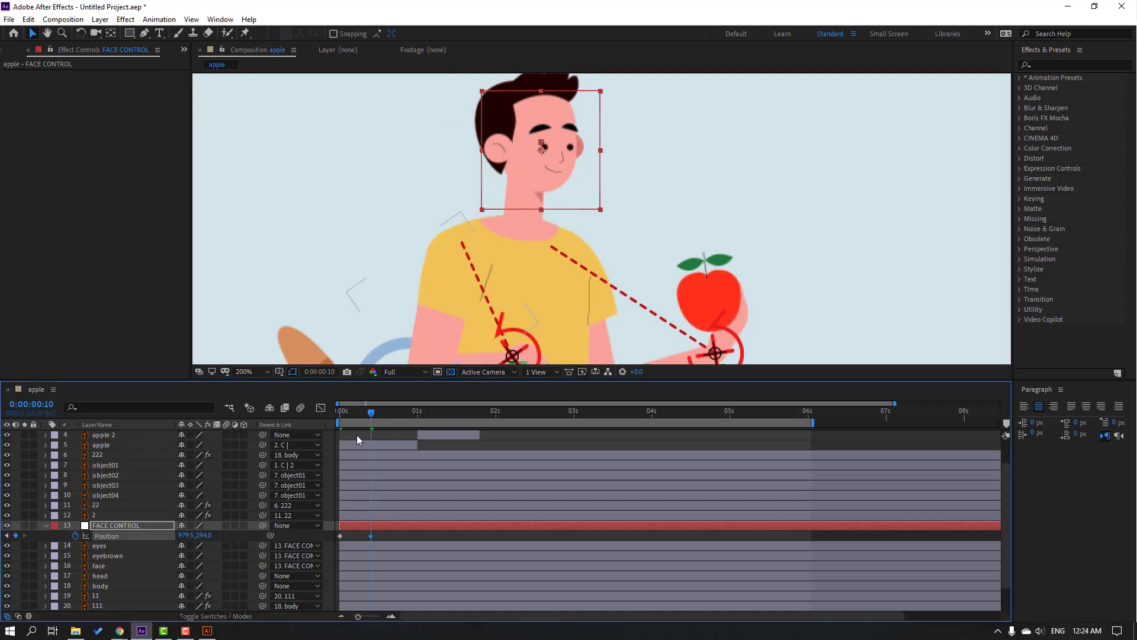
left_click_drag(374, 419, 324, 415)
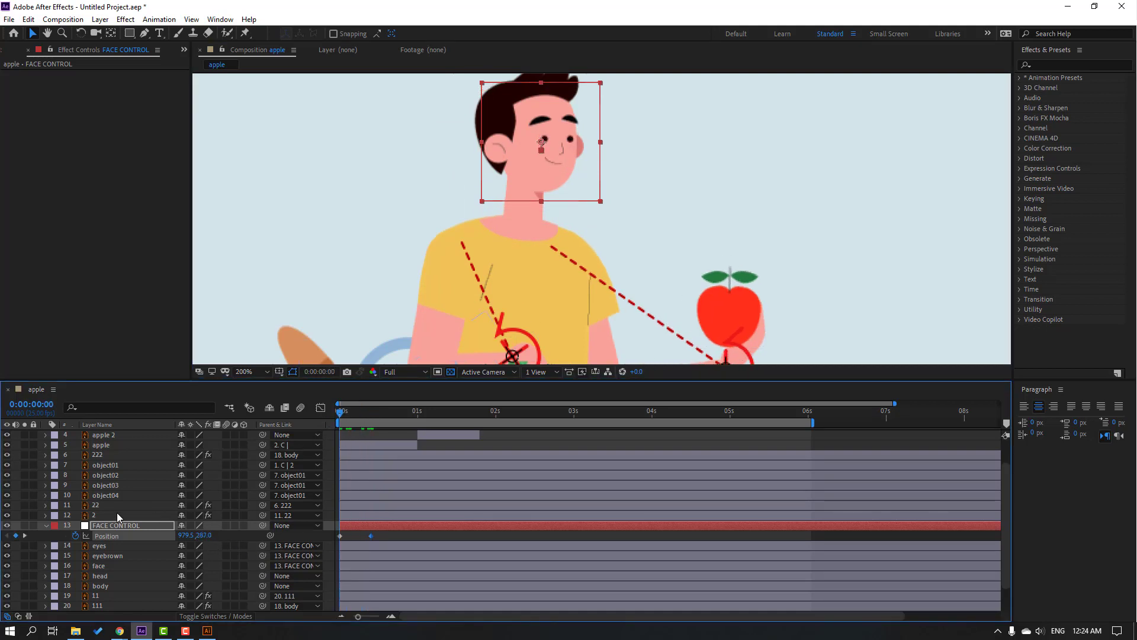
- Keyframe FACE CONTROL's Rotation from 0° at the start to 7° at frame 10
key("shift+r")
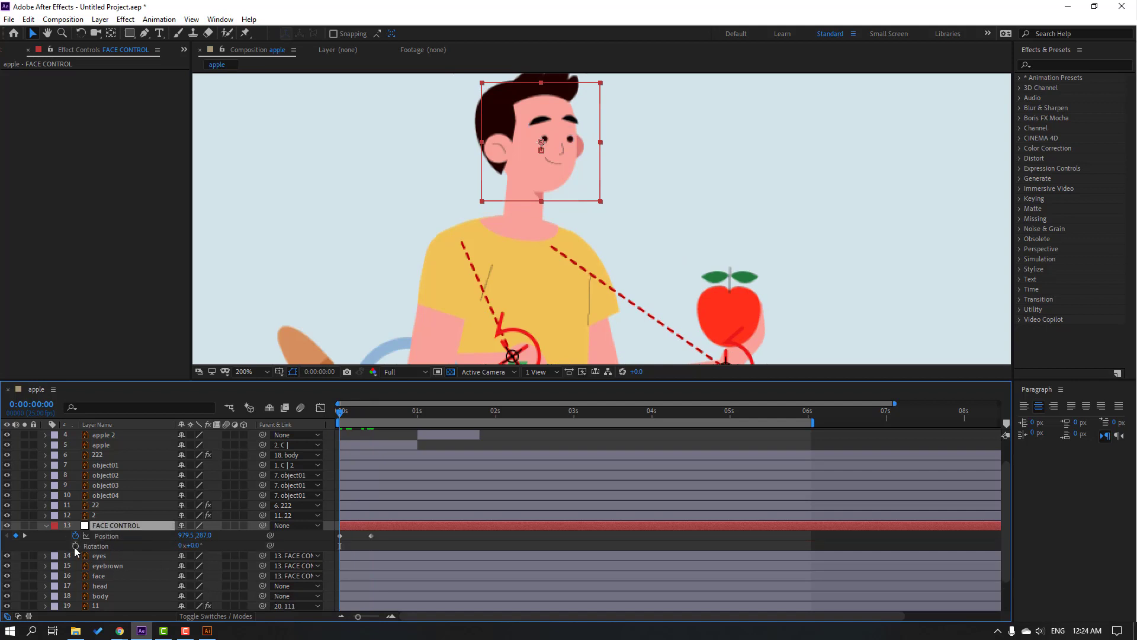
left_click(75, 545)
left_click_drag(356, 410, 367, 419)
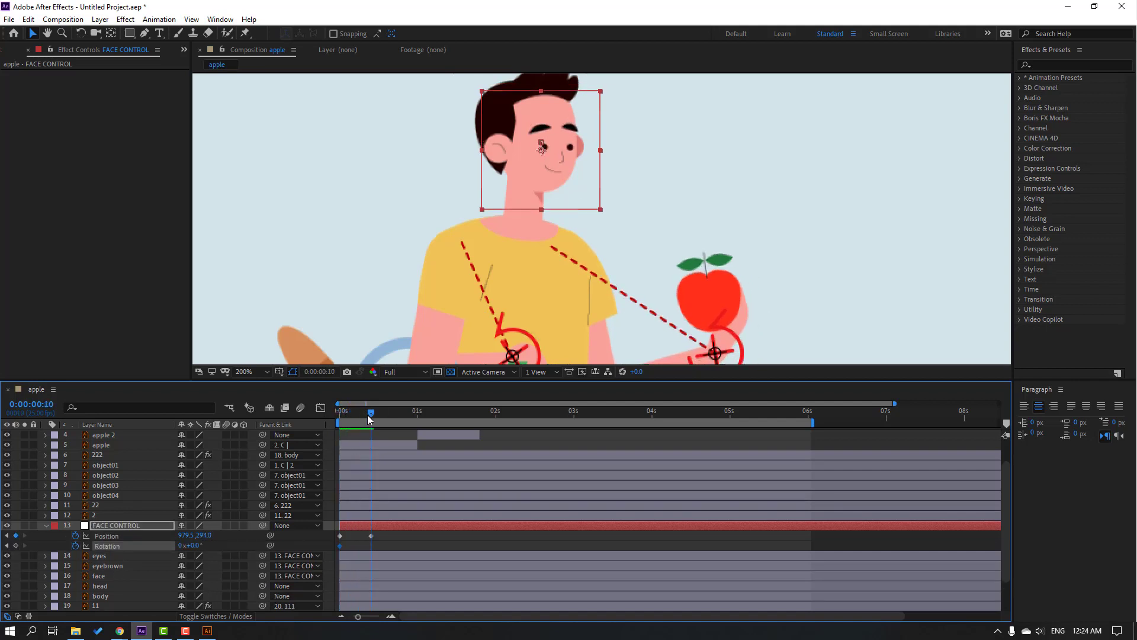
left_click_drag(198, 546, 200, 545)
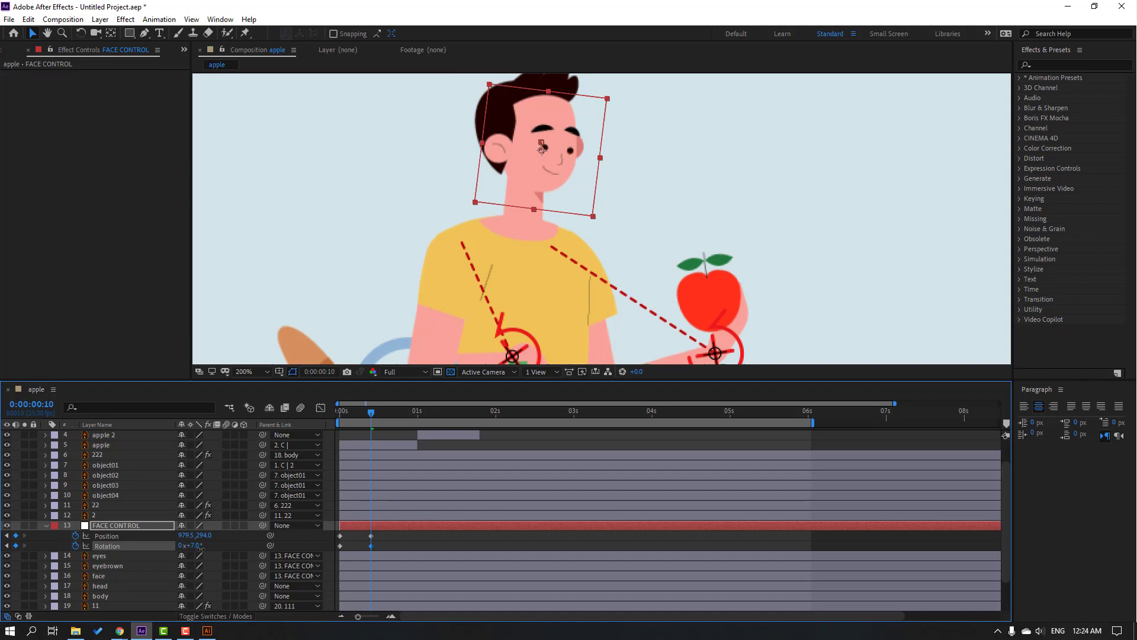
mouse_move(365, 419)
left_mouse_down()
mouse_move(344, 416)
mouse_move(371, 417)
left_mouse_up()
- Apply Easy Ease to all the Position and Rotation keyframes
left_click_drag(372, 536, 339, 549)
right_click(339, 545)
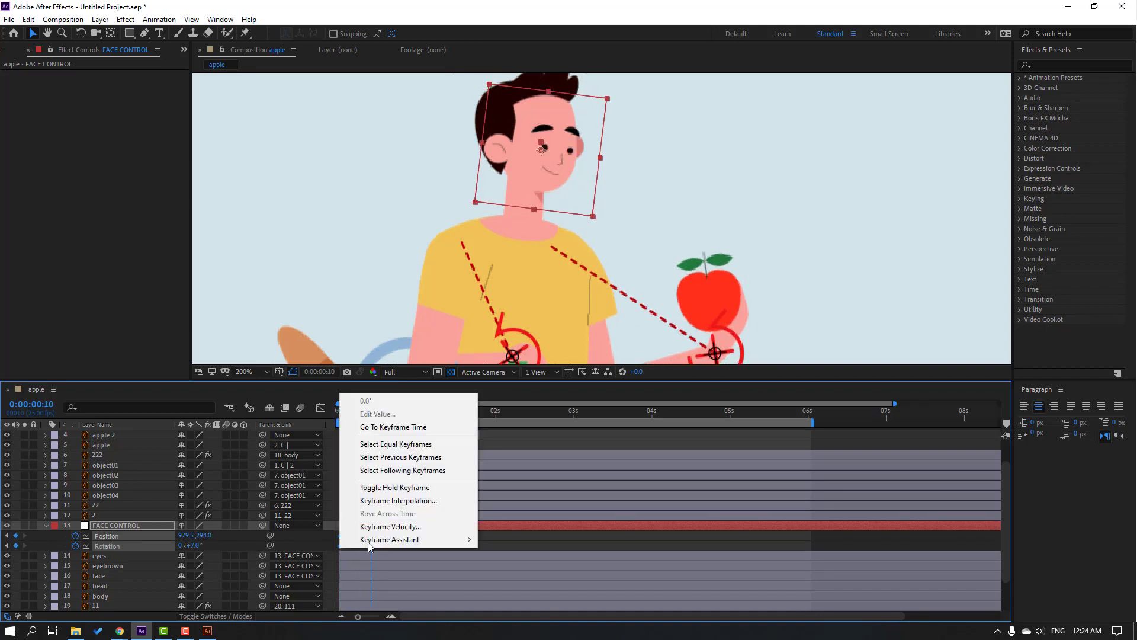
mouse_move(415, 539)
left_click(515, 461)
left_click(408, 534)
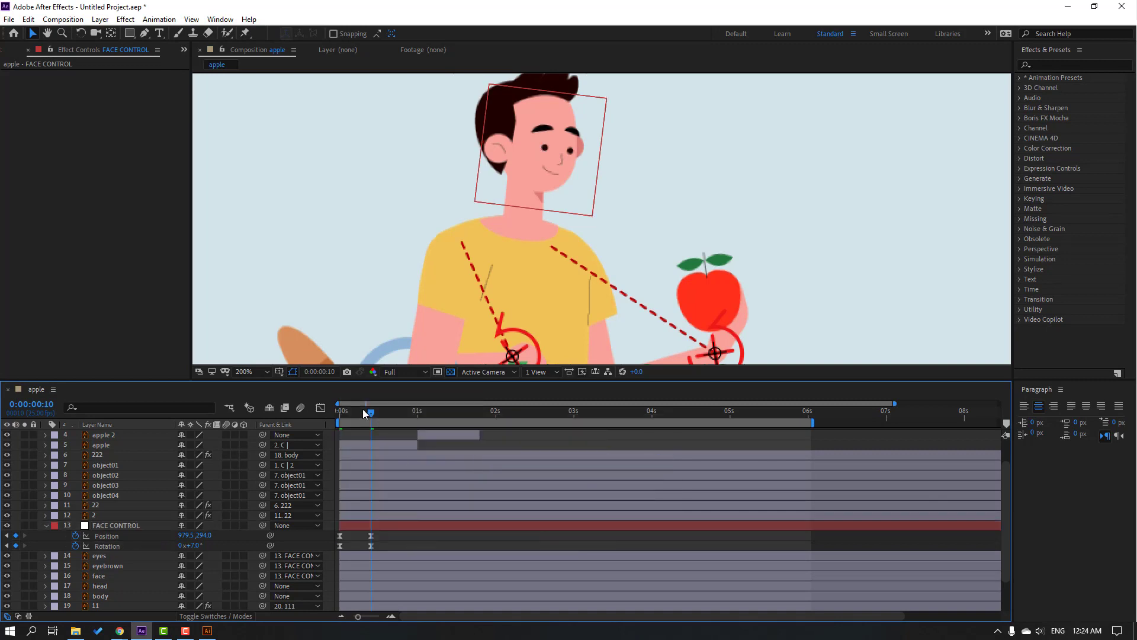
mouse_move(362, 409)
left_mouse_down()
mouse_move(320, 411)
mouse_move(355, 411)
left_mouse_up()
- Hold the face pose with Position and Rotation keyframes at 1:00
left_click_drag(391, 410, 417, 402)
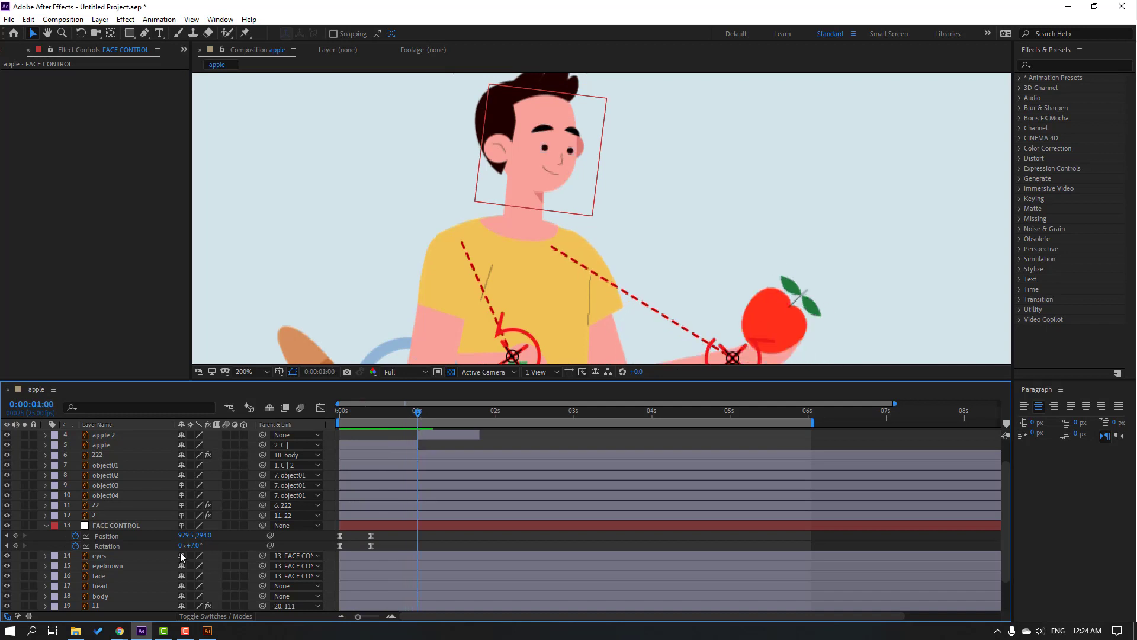
left_click(16, 535)
left_click(15, 545)
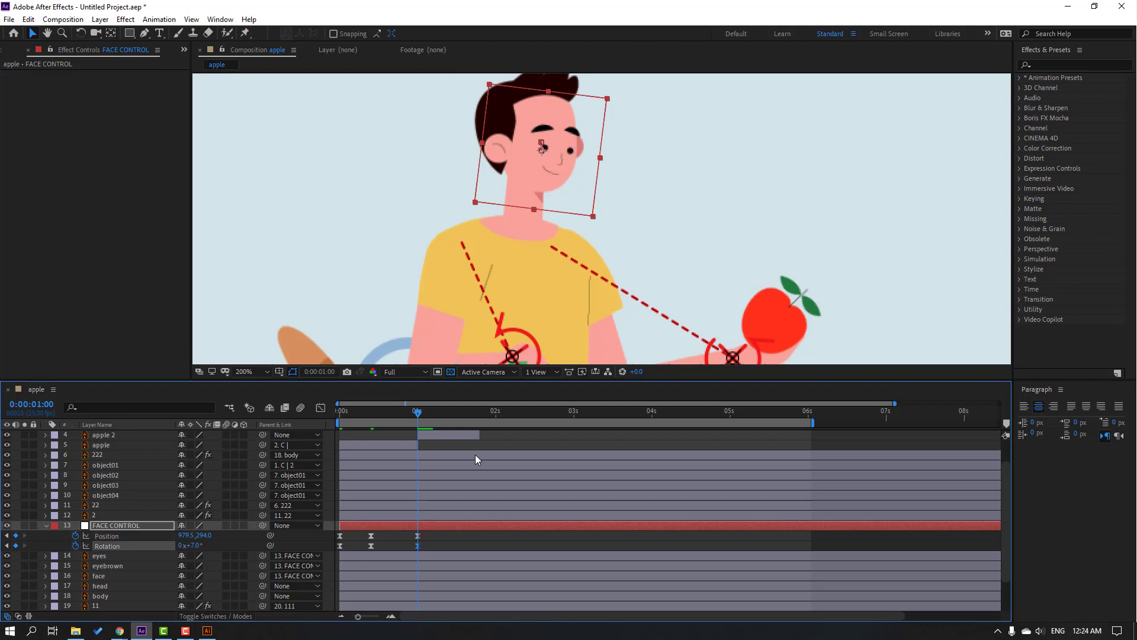
- At 1:08, tilt the face back the other way and lift it slightly, then preview
left_click(442, 411)
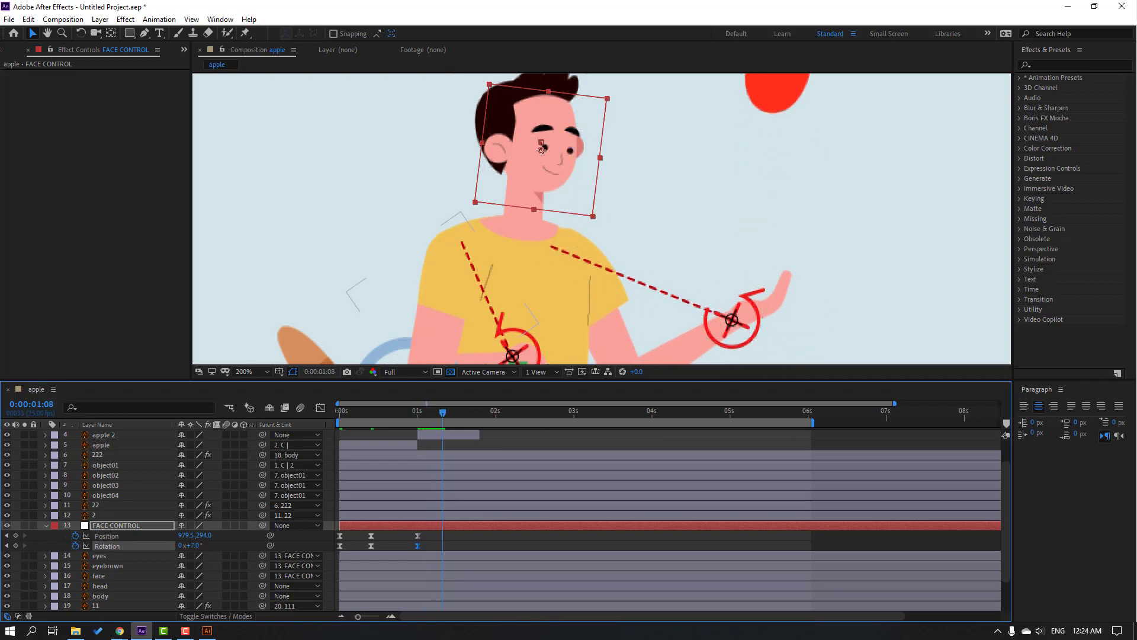
left_click_drag(196, 549, 202, 540)
scroll(483, 259, "down", 4)
left_click_drag(409, 413, 433, 414)
left_click(476, 534)
key("space")
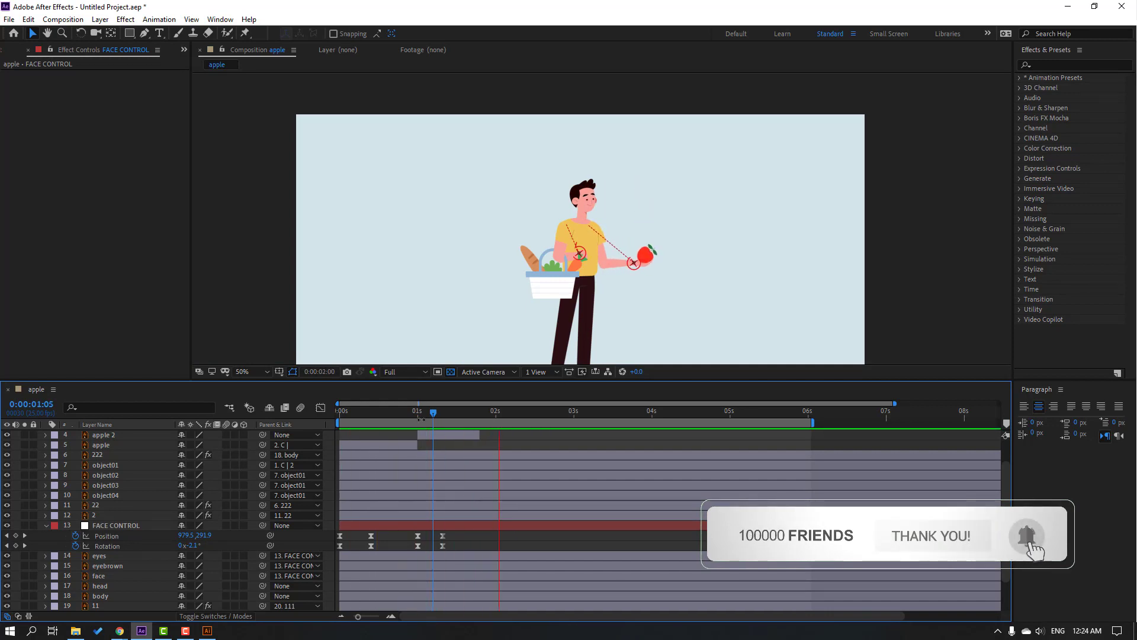
key("Home")
left_click(128, 529)
- Parent FACE CONTROL to the head layer and start a head Rotation keyframe at frame 2
left_click(128, 528)
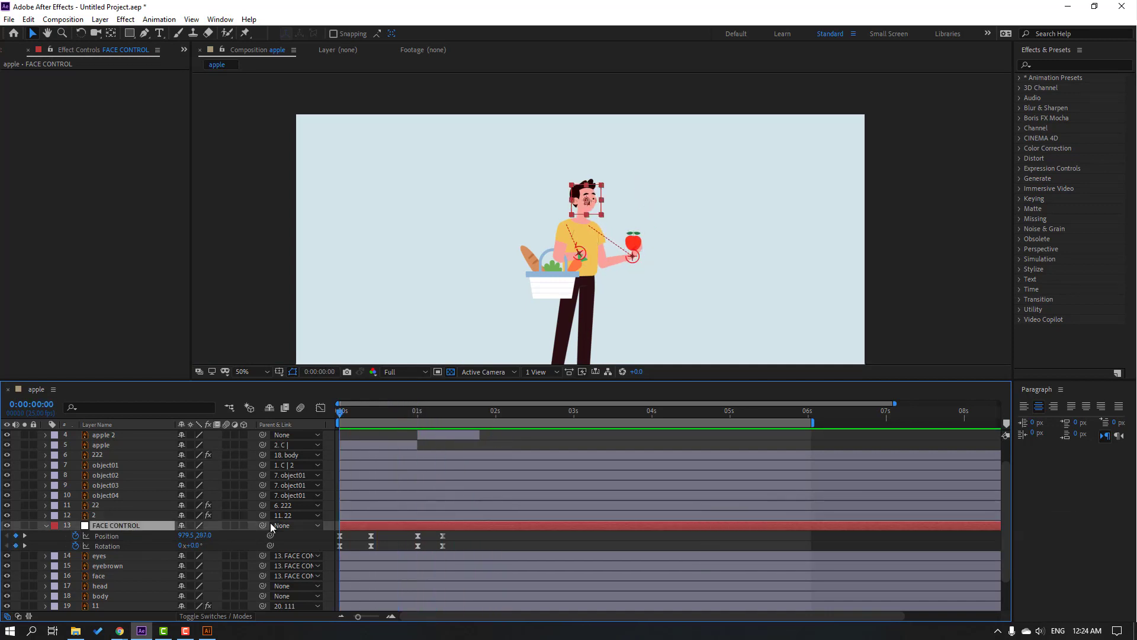
left_click_drag(262, 526, 113, 586)
left_click(105, 589)
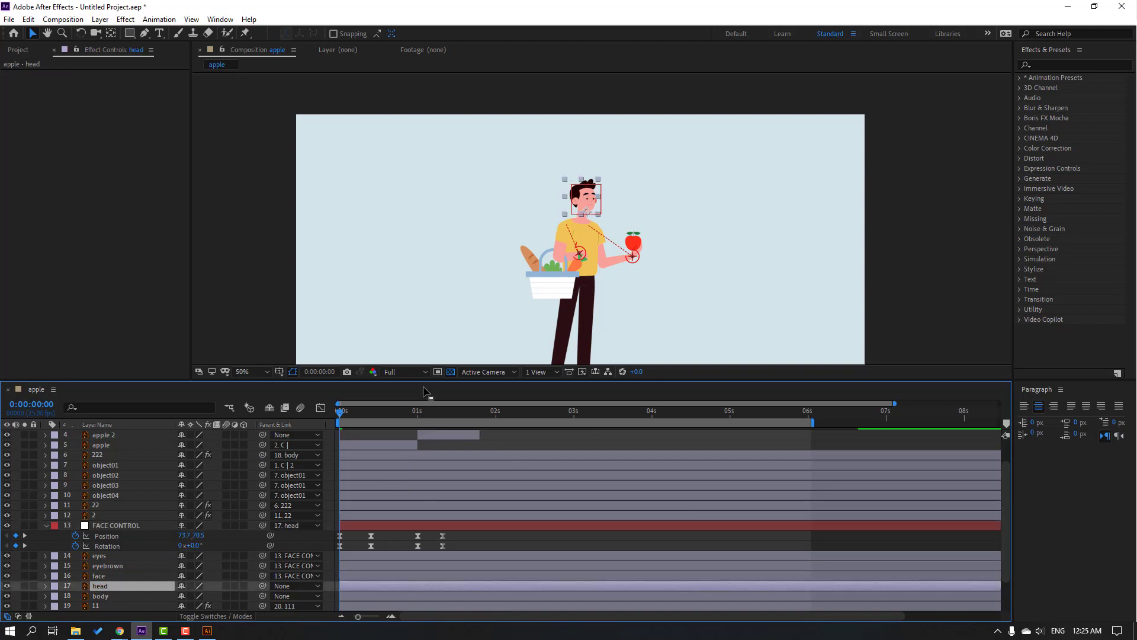
key("r")
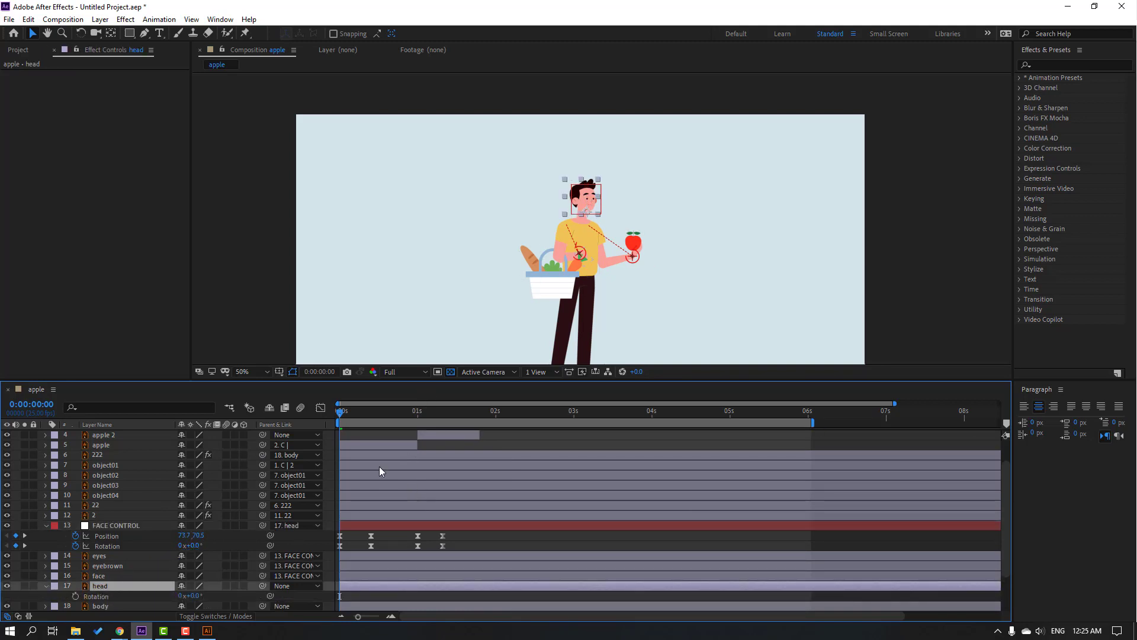
left_click_drag(342, 411, 353, 412)
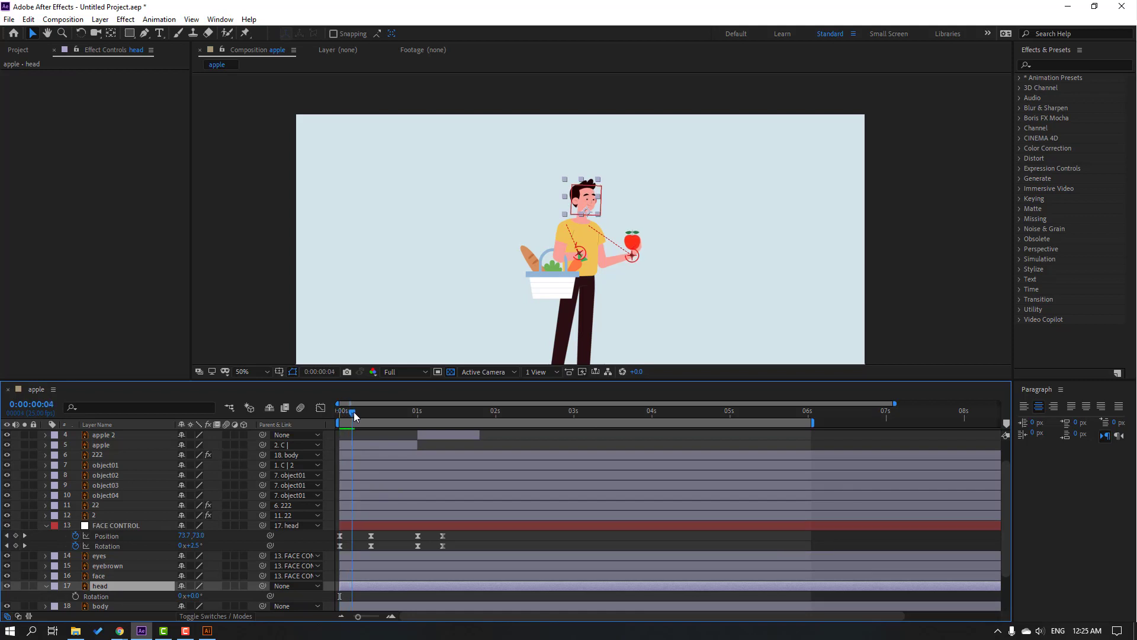
left_click(75, 595)
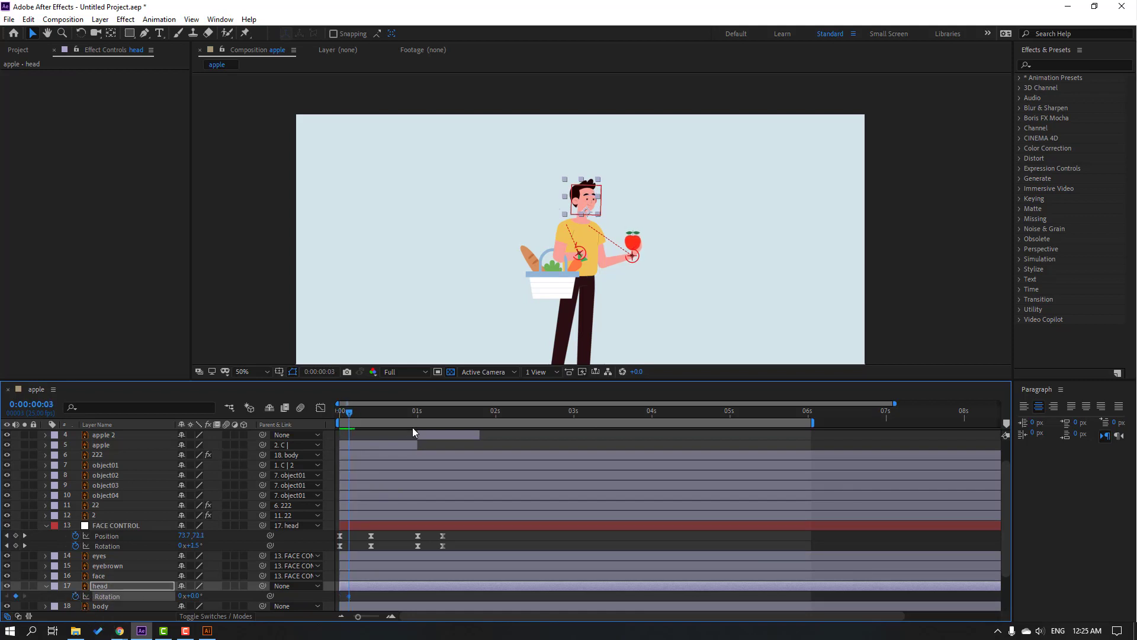
- Tilt the head's rotation to 15° at frame 11
left_click_drag(351, 415, 378, 414)
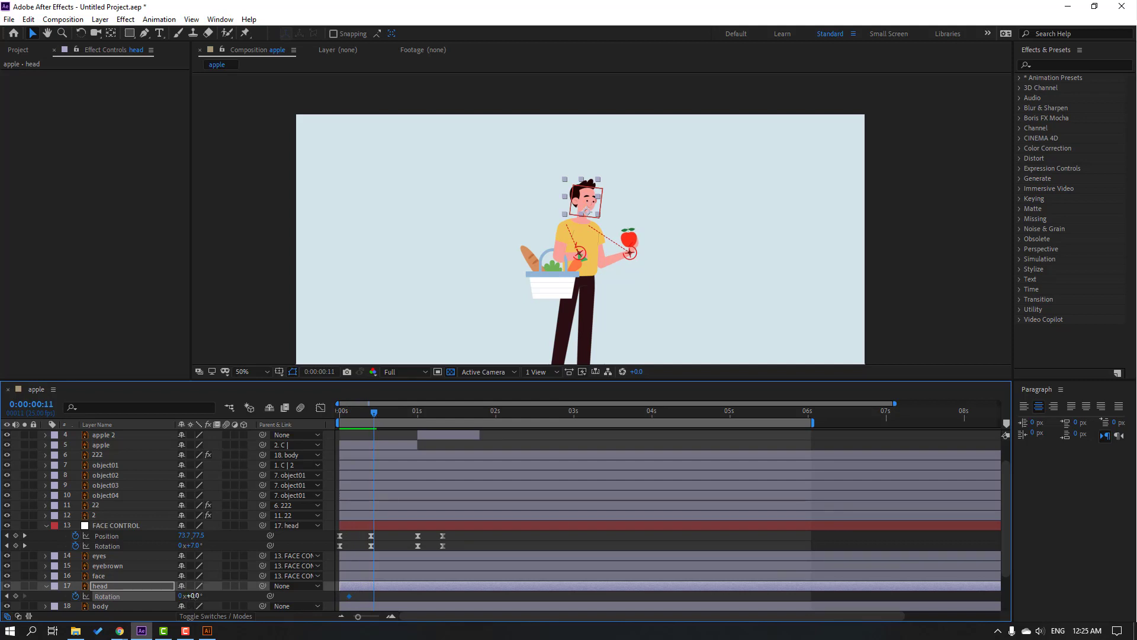
left_click_drag(193, 595, 203, 597)
scroll(661, 216, "up", 4)
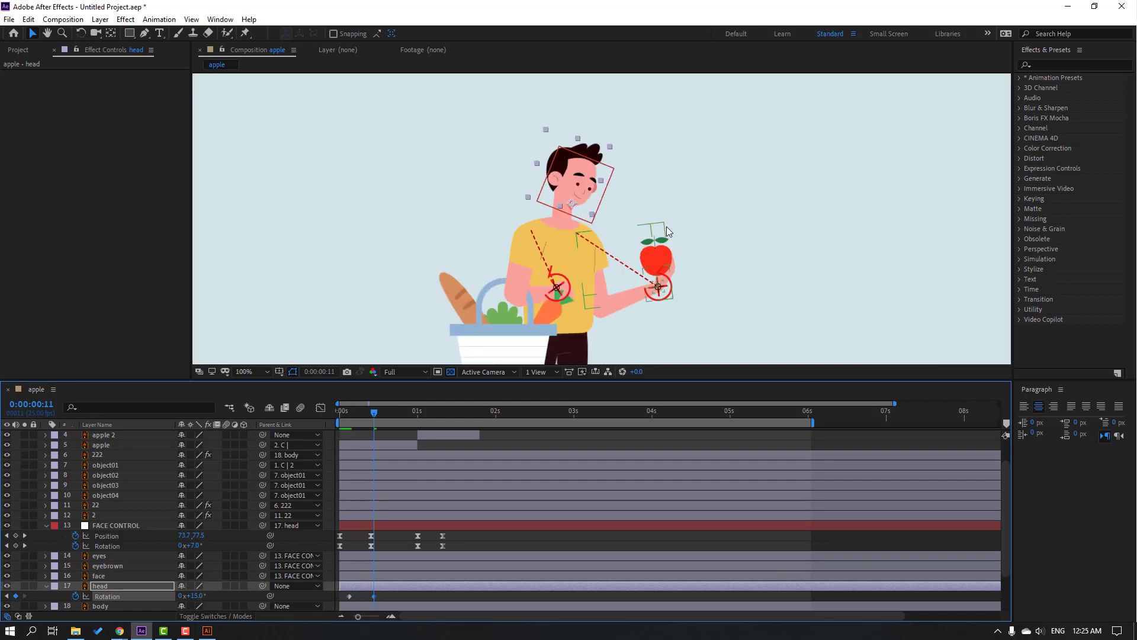
left_click(364, 410)
left_click_drag(356, 419, 343, 416)
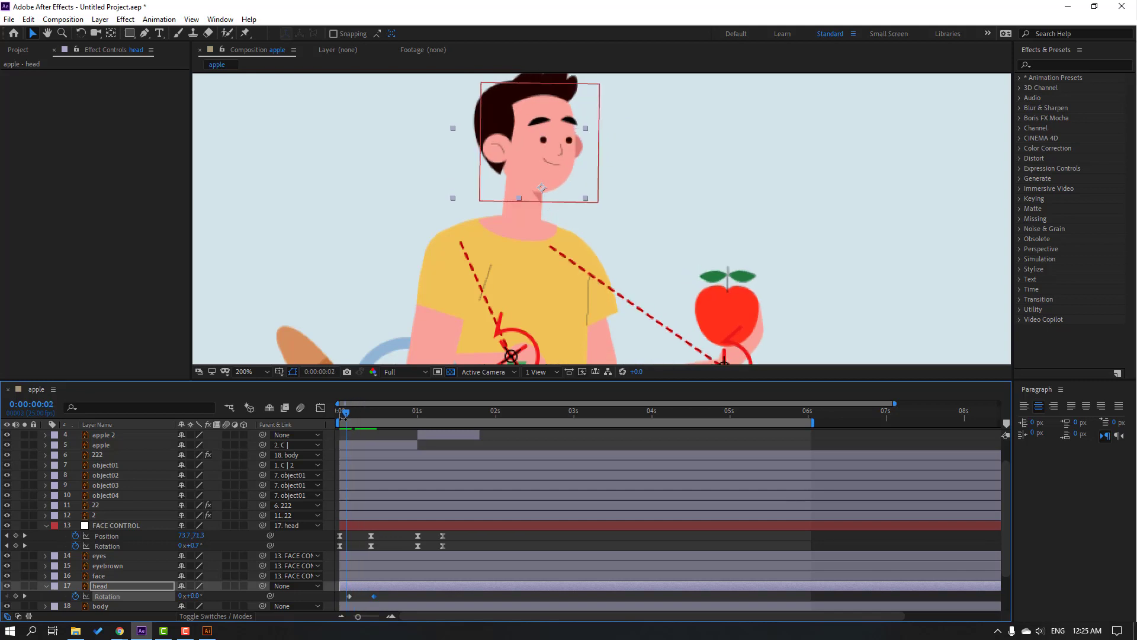
- Apply Easy Ease to both head rotation keyframes and preview the tilt
left_click_drag(341, 610, 349, 598)
right_click(349, 597)
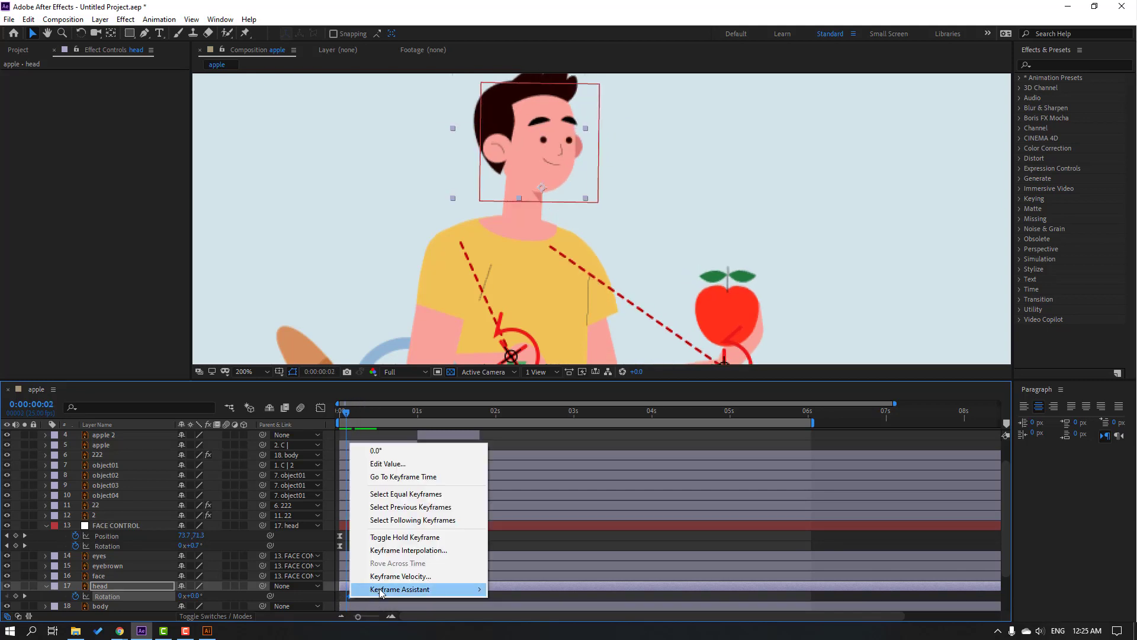
mouse_move(406, 590)
left_click(520, 511)
left_click(372, 600)
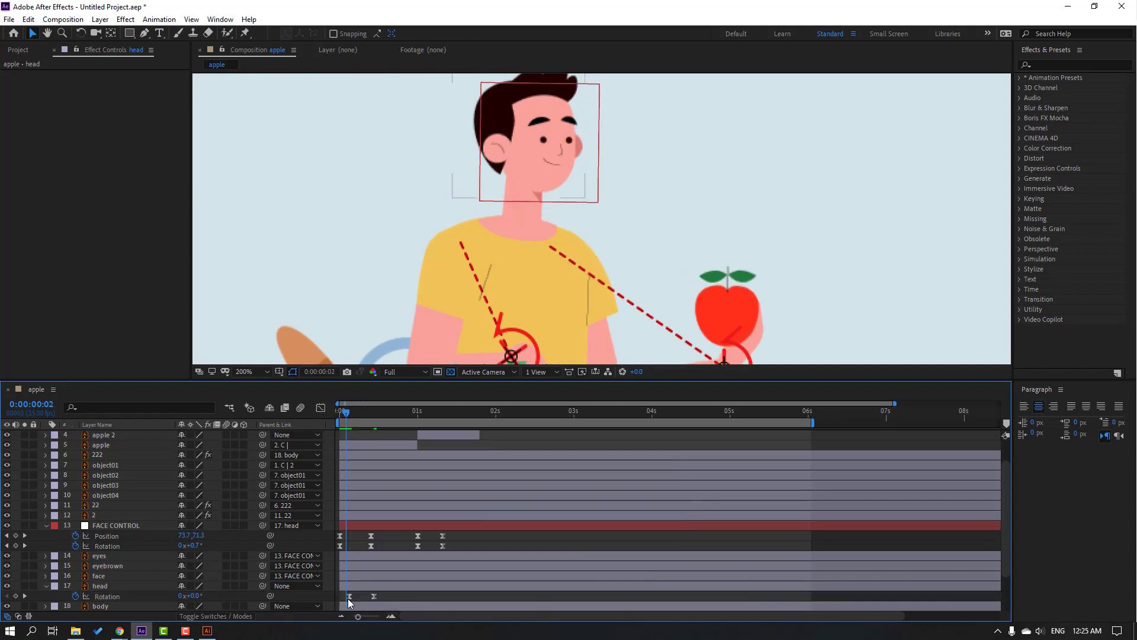
left_click(349, 596)
key("space")
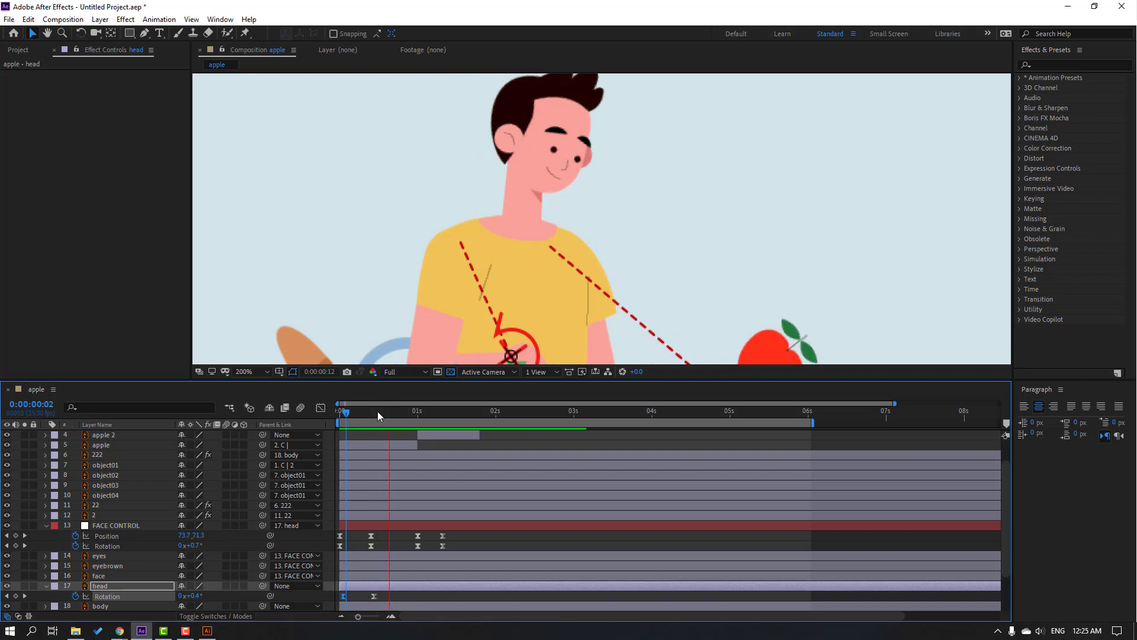
- Keyframe the head Position slightly lowered at frame 6 and back at its start position at frame 11
left_click_drag(378, 411, 343, 415)
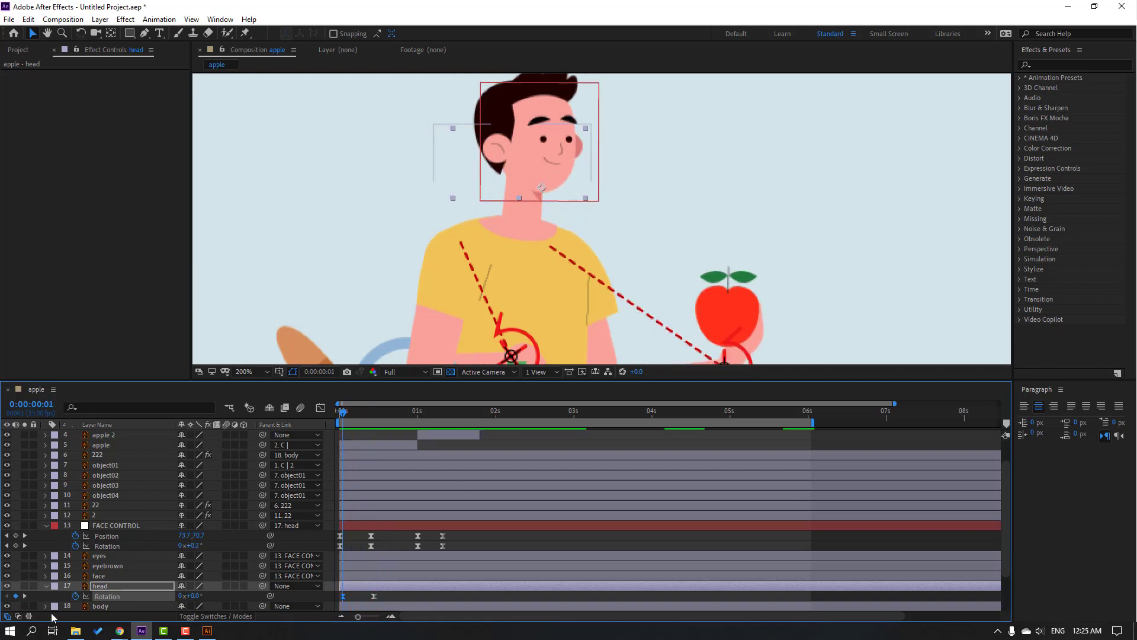
left_click(97, 586)
key("shift+p")
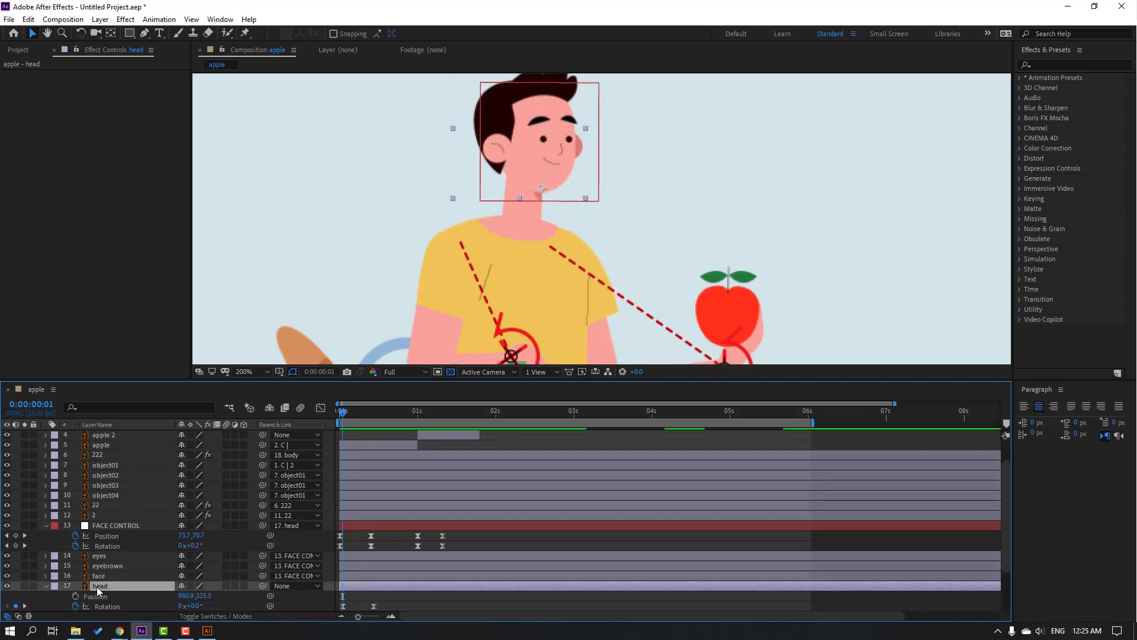
left_click(114, 595)
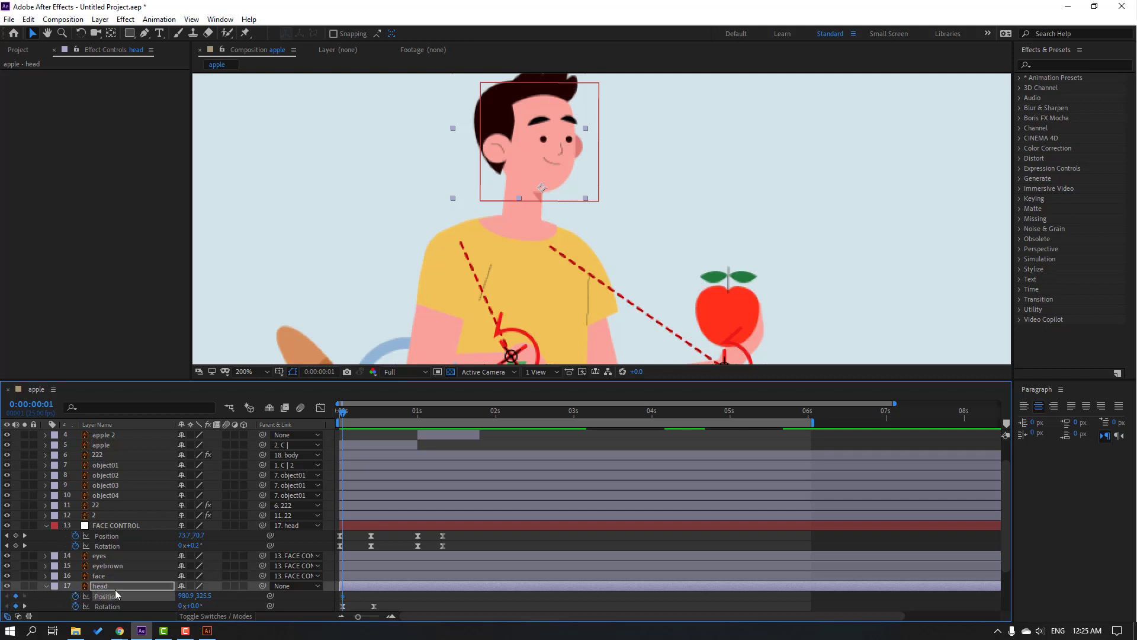
left_click_drag(349, 411, 360, 417)
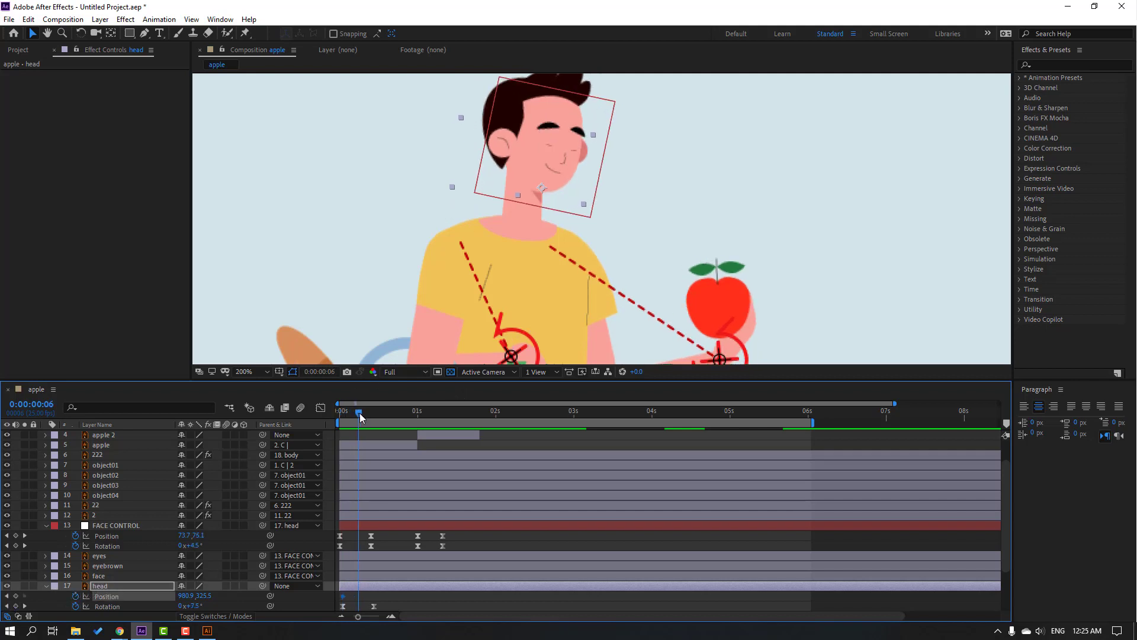
key("Down")
key("Down")
key("Down")
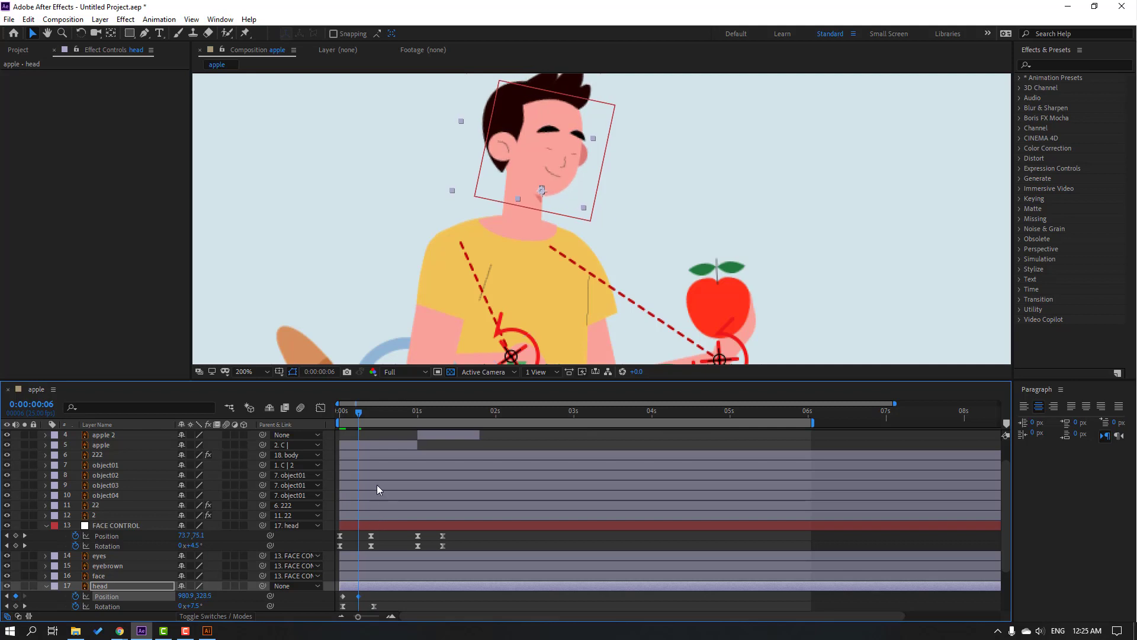
left_click_drag(363, 417, 374, 413)
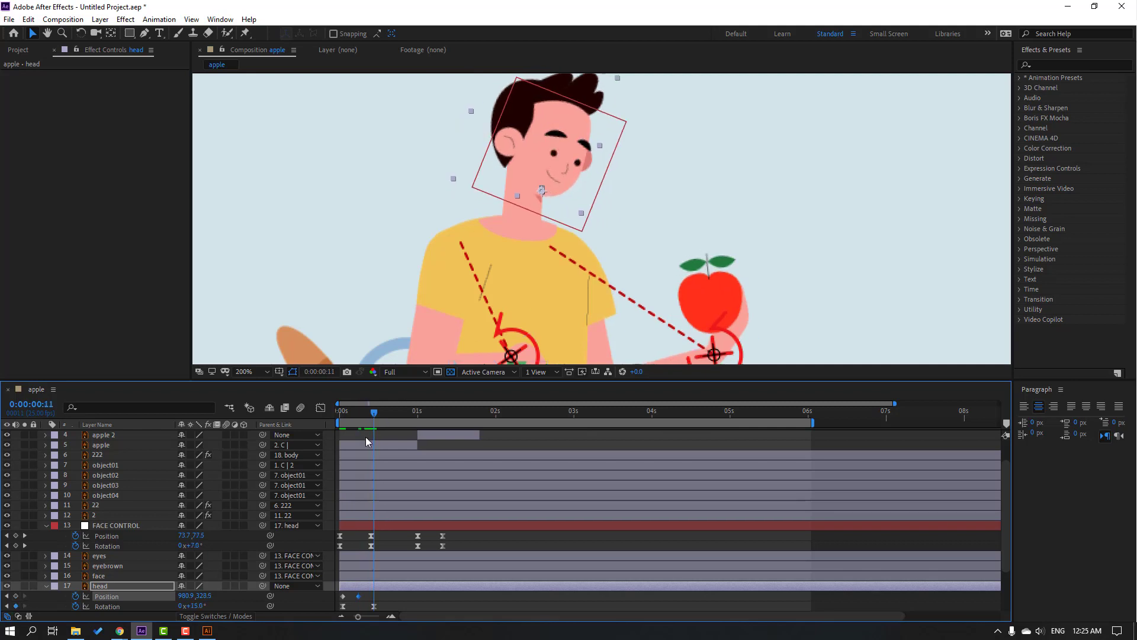
left_click(343, 595)
key("Up")
key("Up")
key("Up")
left_click(391, 595)
key("Page_Up")
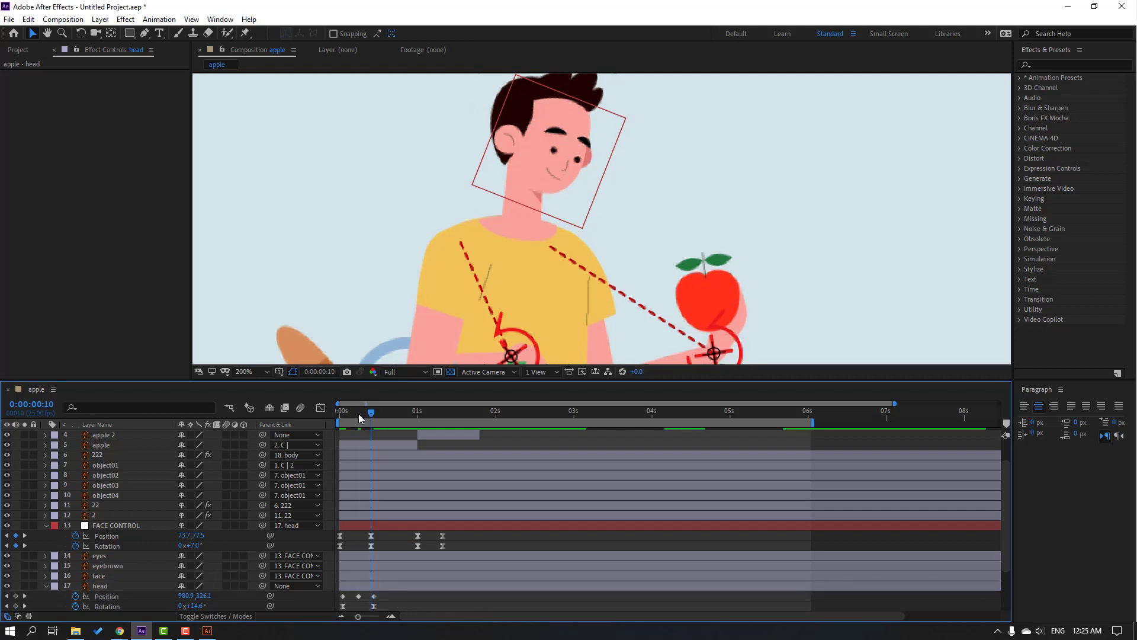
mouse_move(359, 414)
left_mouse_down()
mouse_move(343, 417)
mouse_move(374, 416)
mouse_move(343, 419)
left_mouse_up()
- Apply Easy Ease to the head Position keyframes and preview the bob
left_click(376, 607)
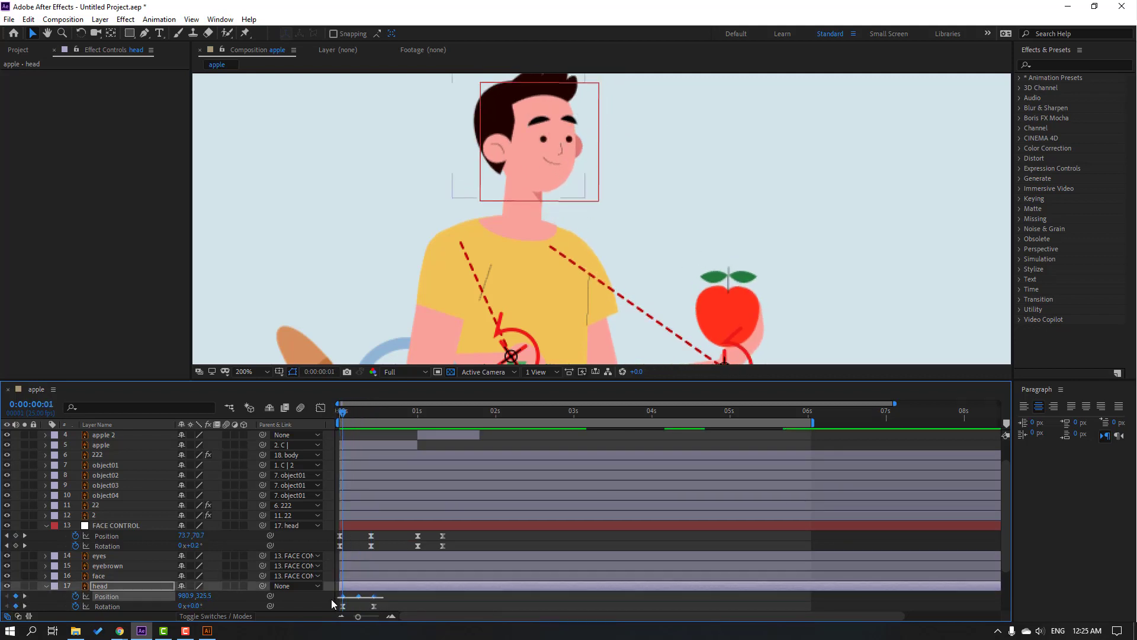
right_click(344, 595)
mouse_move(415, 590)
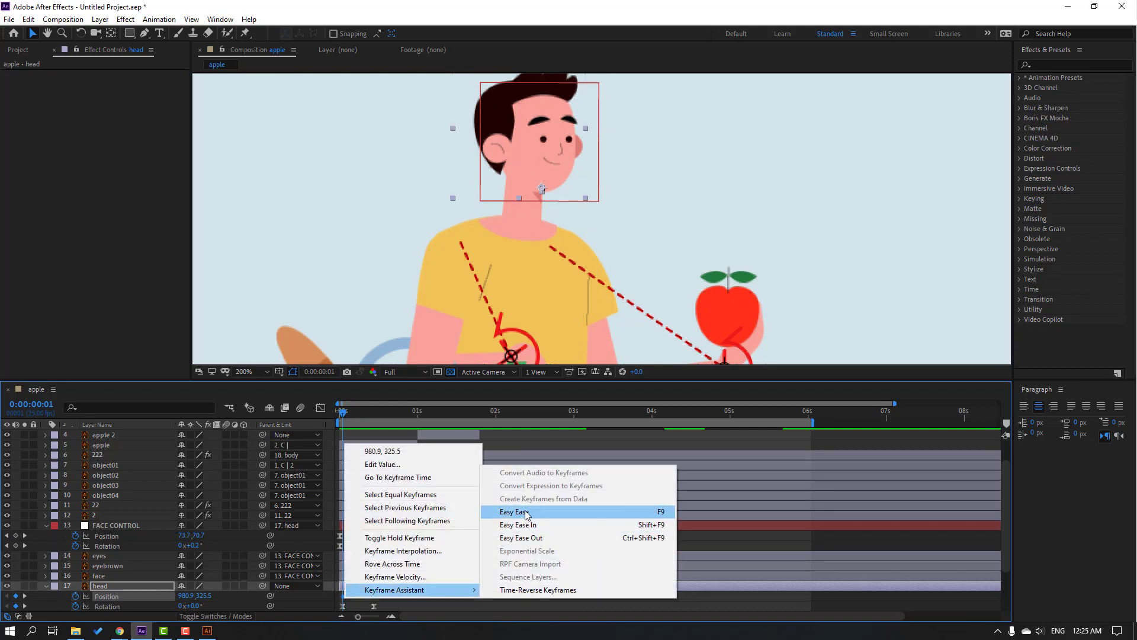
left_click(525, 511)
key("space")
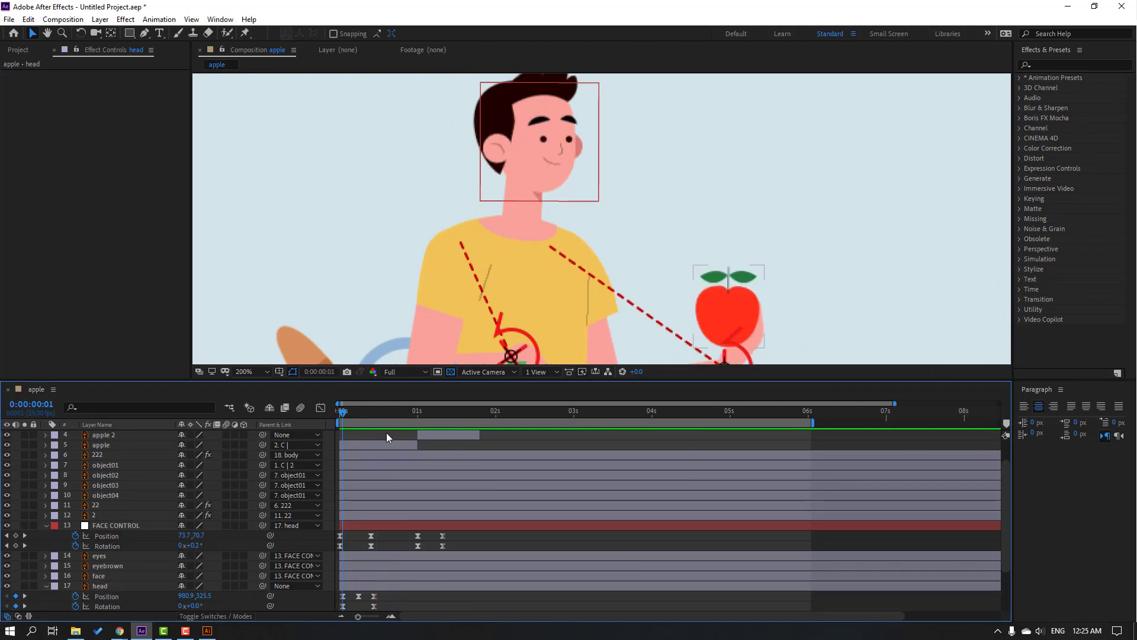
- Hold the head's 15° tilt at frame 24 and tilt it to -8° at 1:09
left_click_drag(364, 411, 415, 414)
scroll(162, 566, "down", 2)
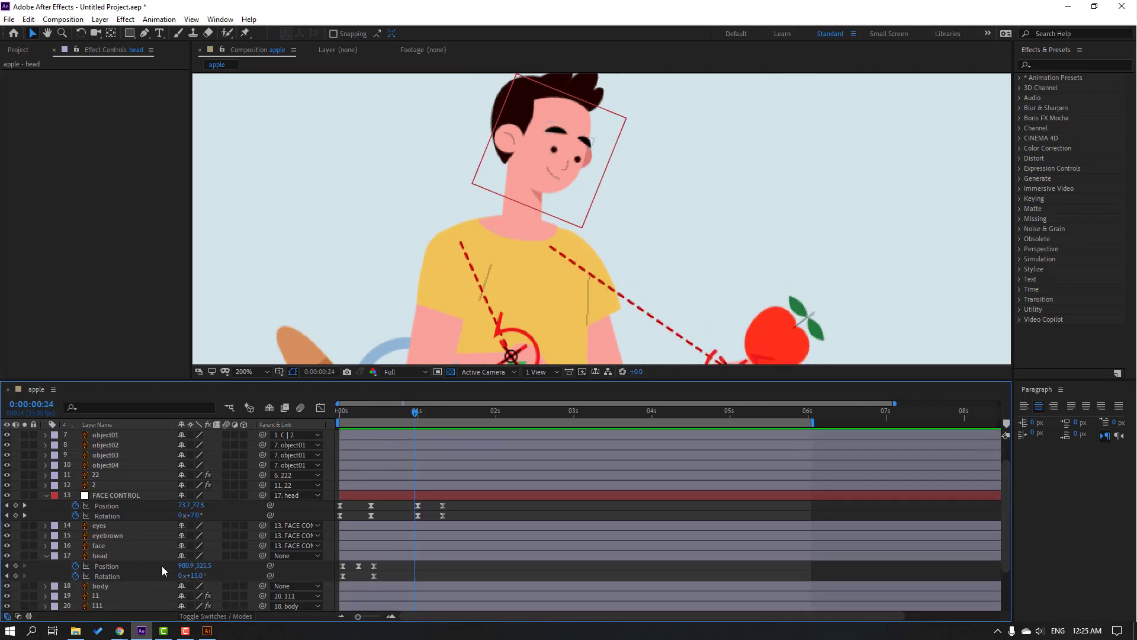
left_click(16, 545)
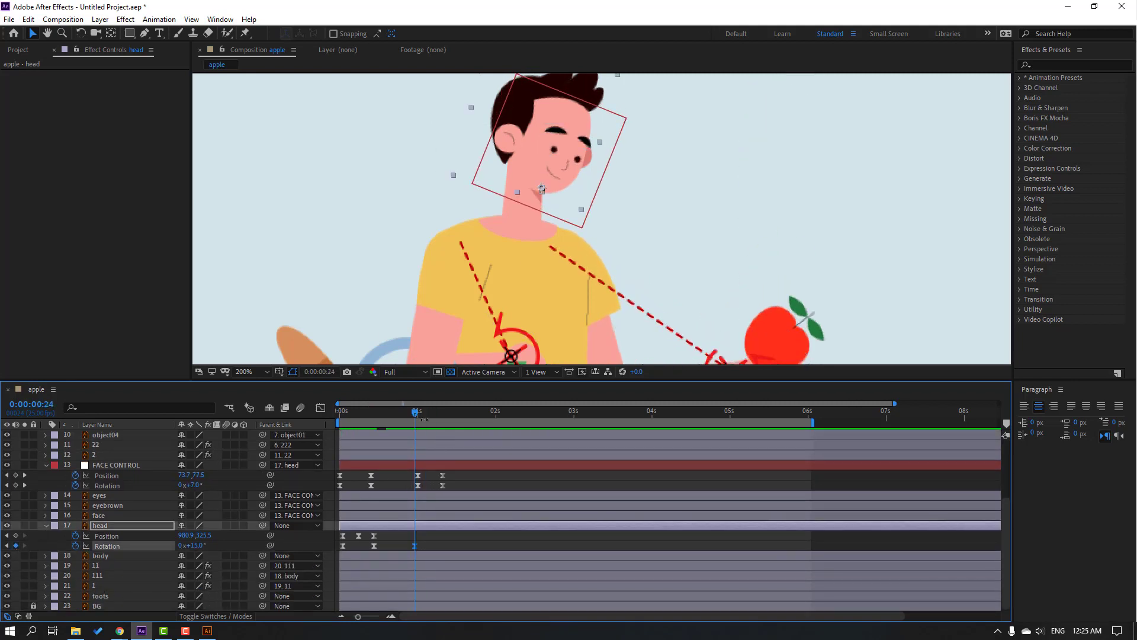
left_click_drag(427, 415, 445, 414)
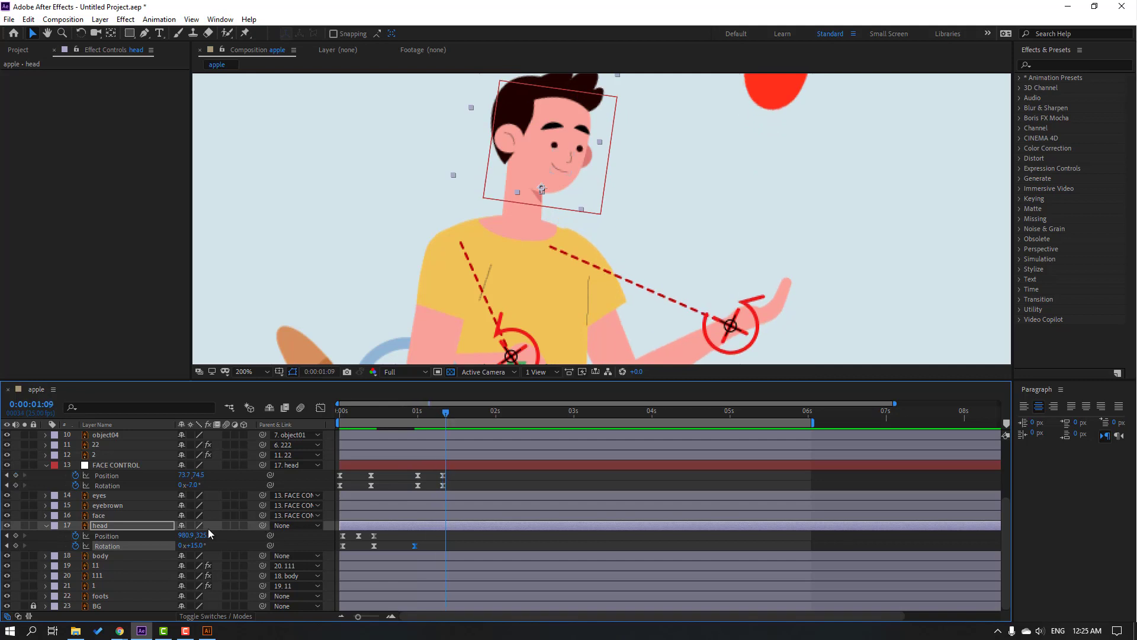
left_click_drag(193, 546, 185, 546)
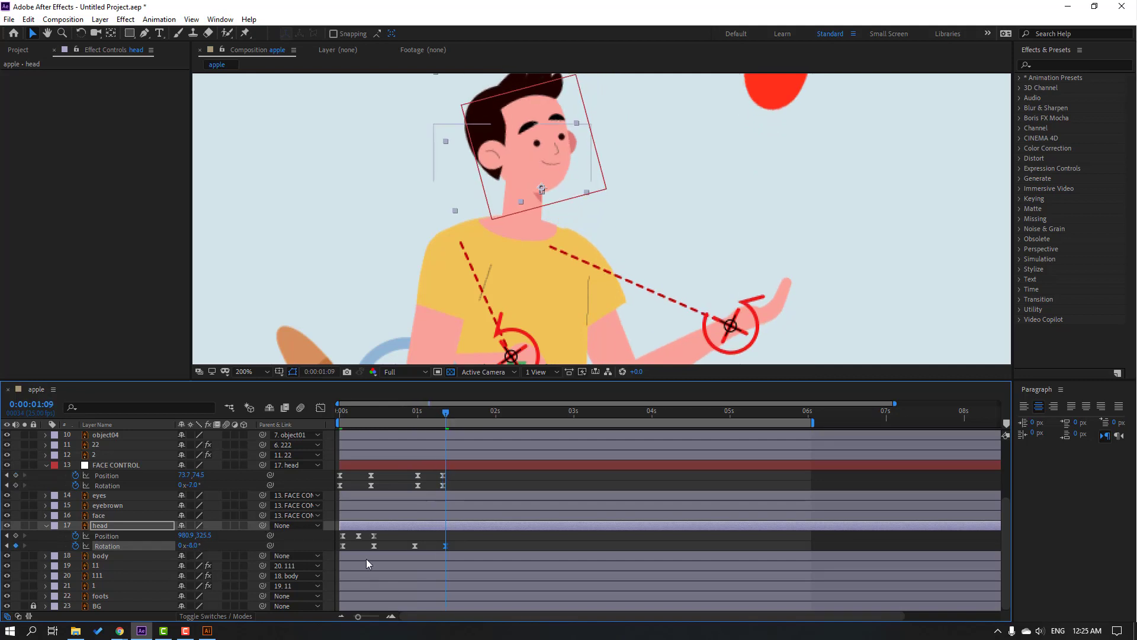
- Hold the -8° head tilt at 1:18 and tilt back to 15° at 2:03
left_click_drag(388, 535, 321, 539)
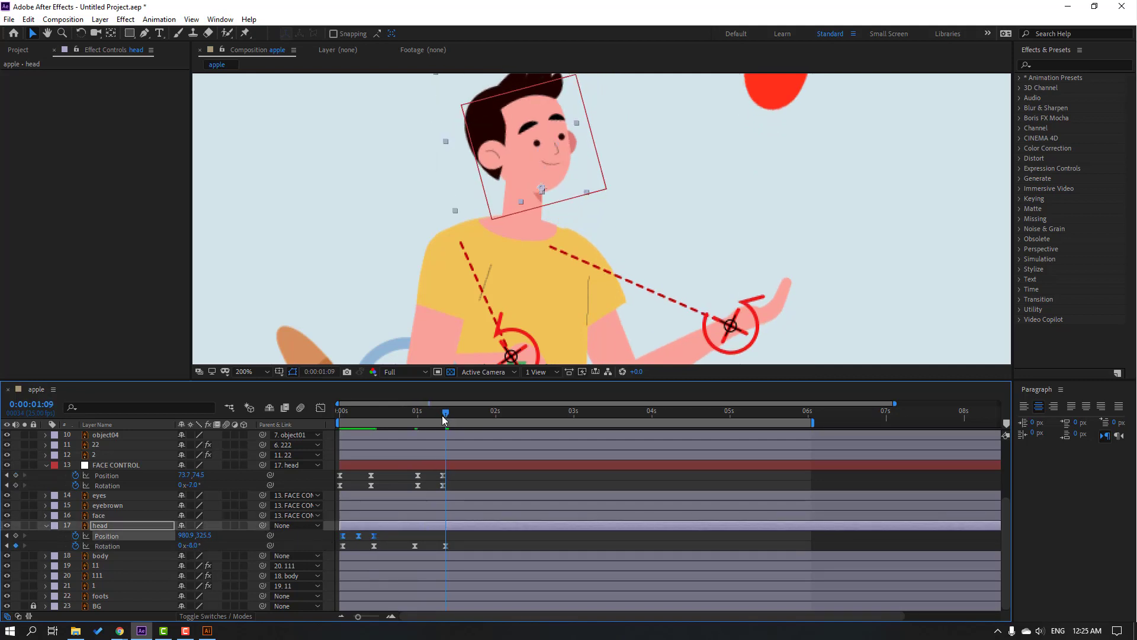
left_click_drag(437, 413, 474, 414)
left_click(467, 541)
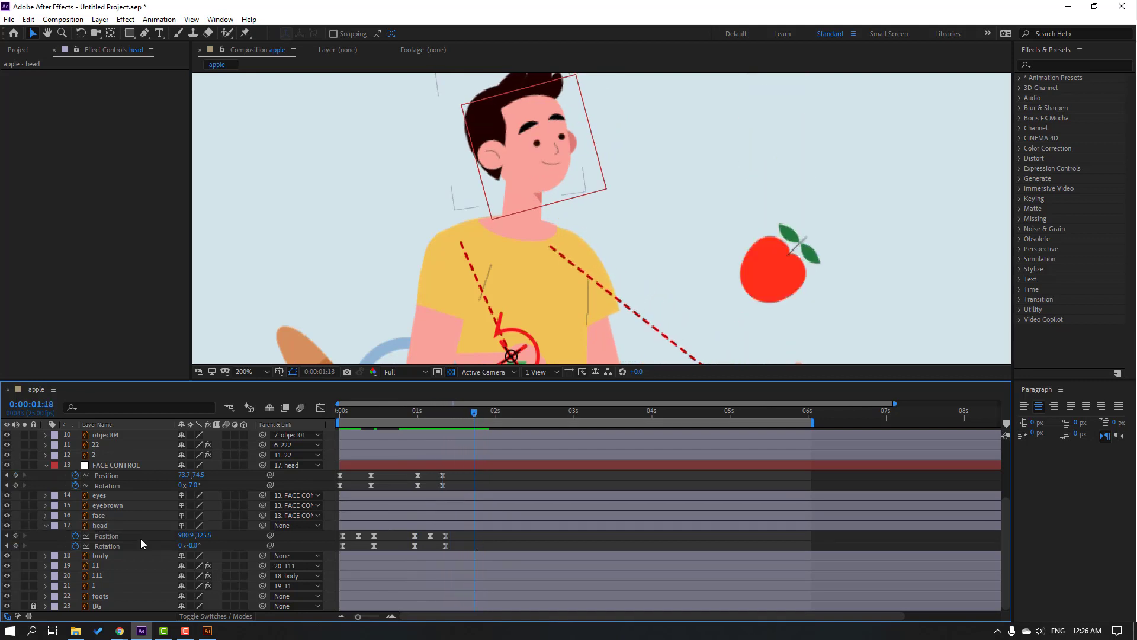
left_click(16, 545)
key("space")
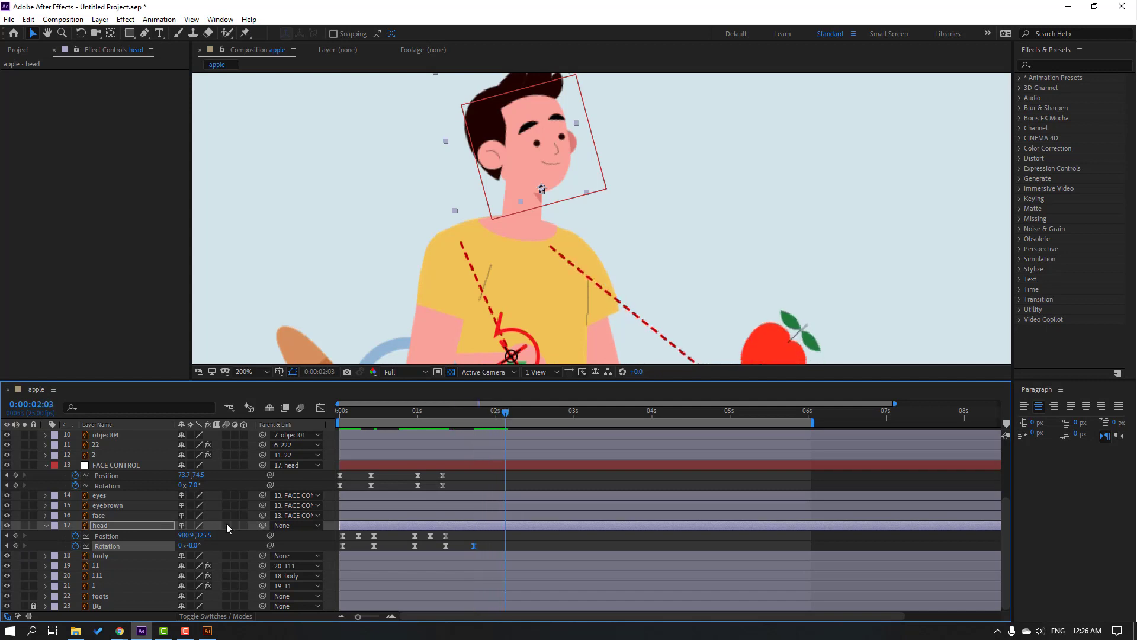
left_click_drag(194, 551, 206, 546)
left_click_drag(499, 413, 472, 414)
left_click_drag(458, 541, 400, 531)
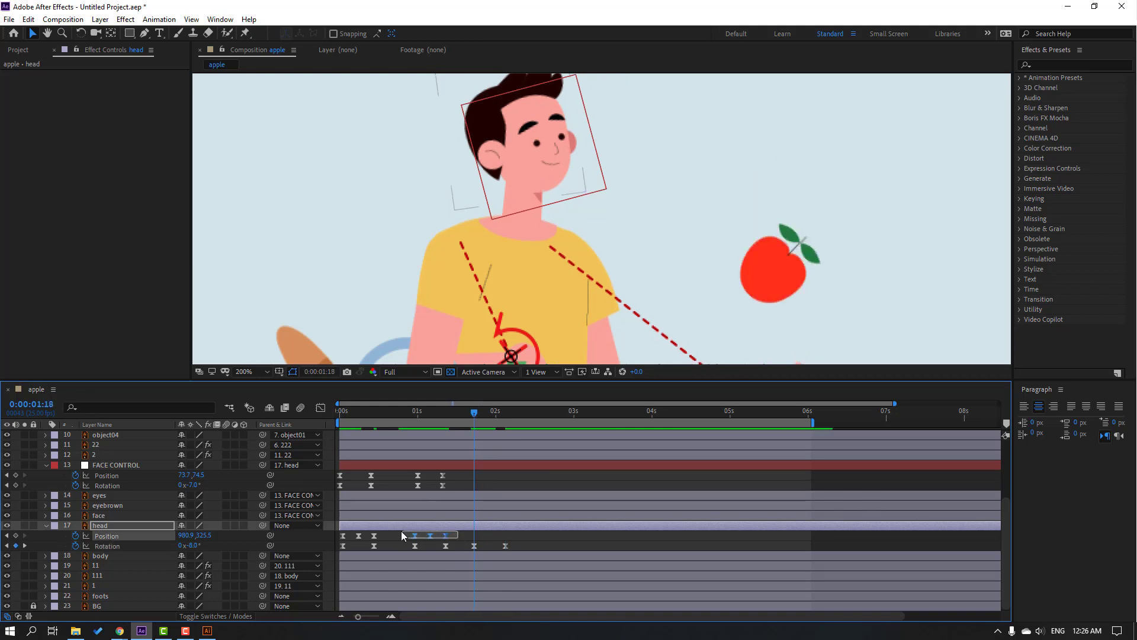
- Repeat the head bob starting at 1:18 and preview the head motion
left_click(549, 538)
scroll(463, 243, "down", 2)
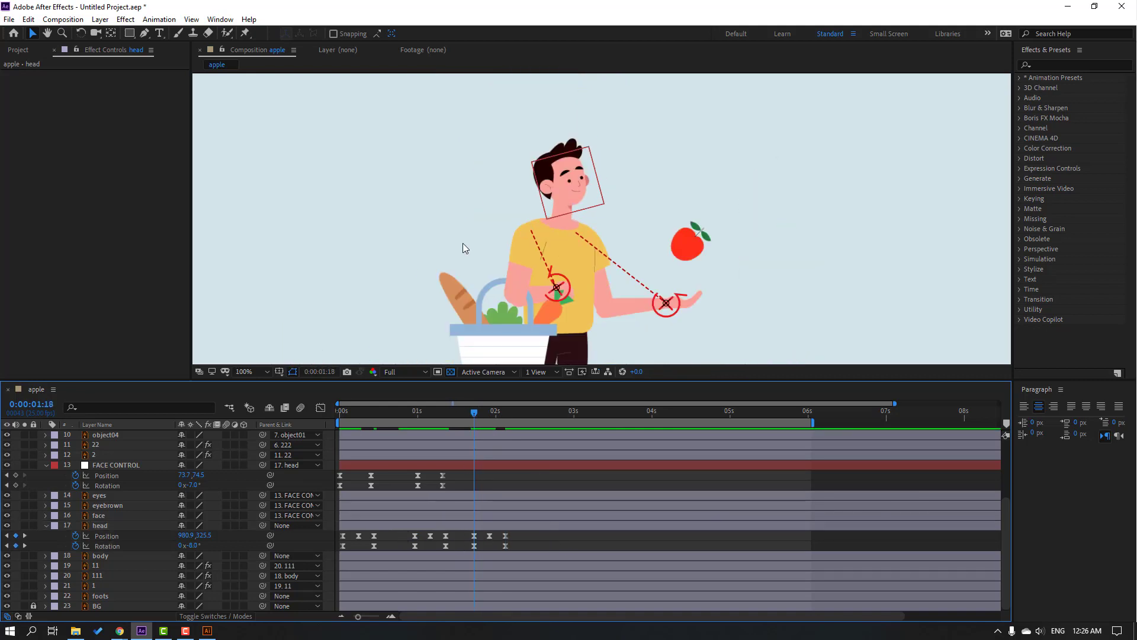
key("space")
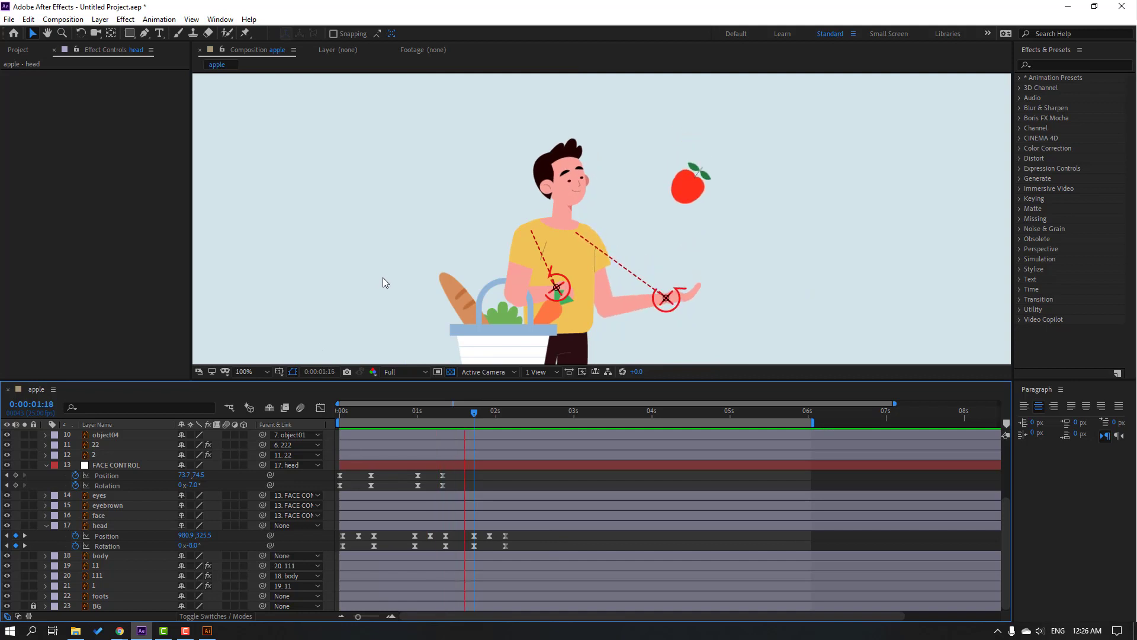
scroll(477, 282, "down", 1)
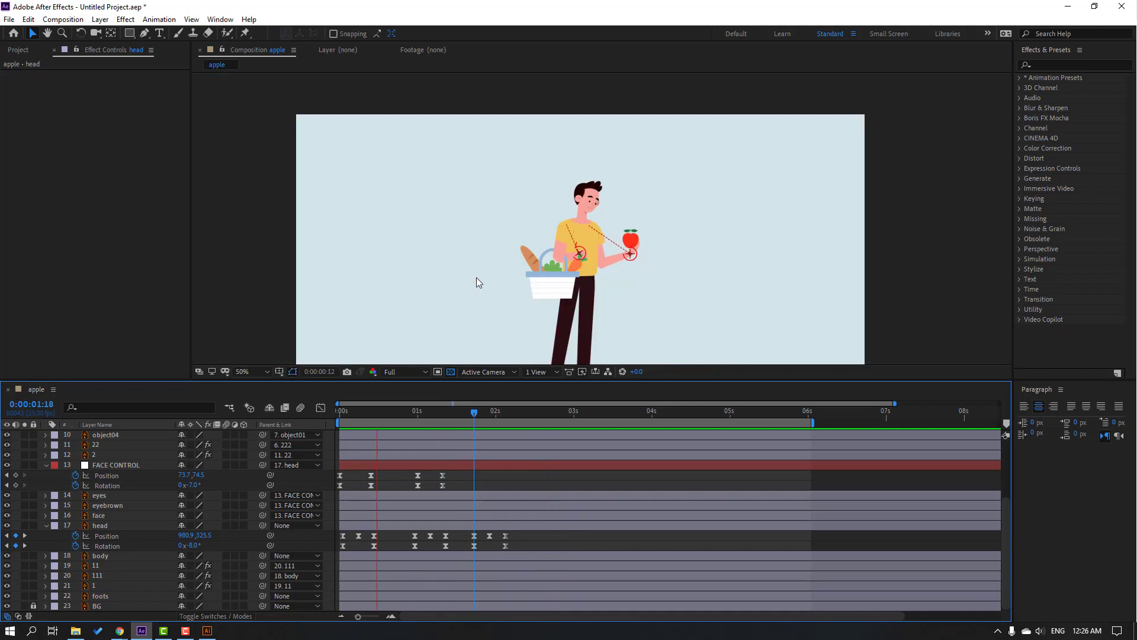
scroll(476, 277, "up", 1)
left_click_drag(525, 536, 331, 536)
key("space")
- Nudge the head slightly down-left, preview the animation, and fit the composition in the viewer
scroll(537, 233, "up", 3)
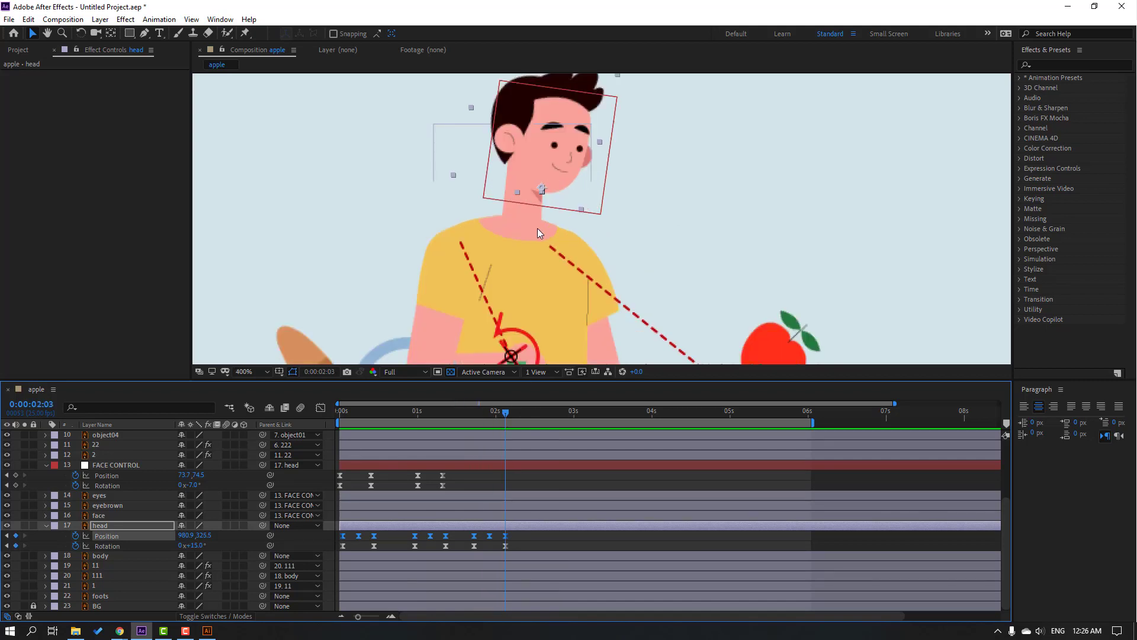
left_click_drag(507, 148, 504, 155)
scroll(565, 198, "down", 2)
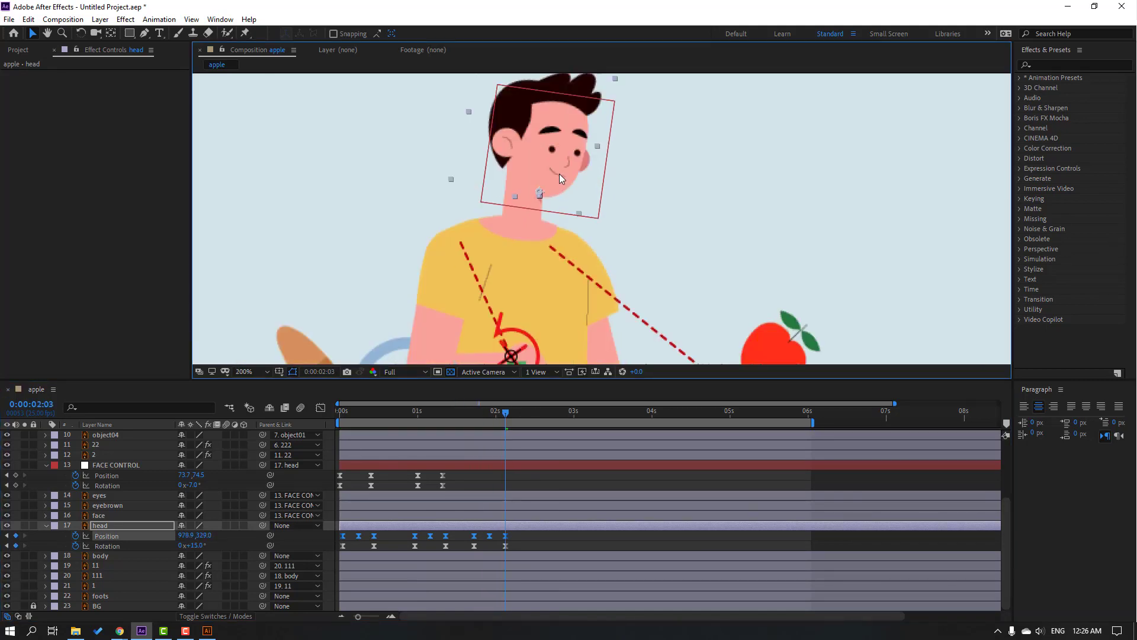
key("space")
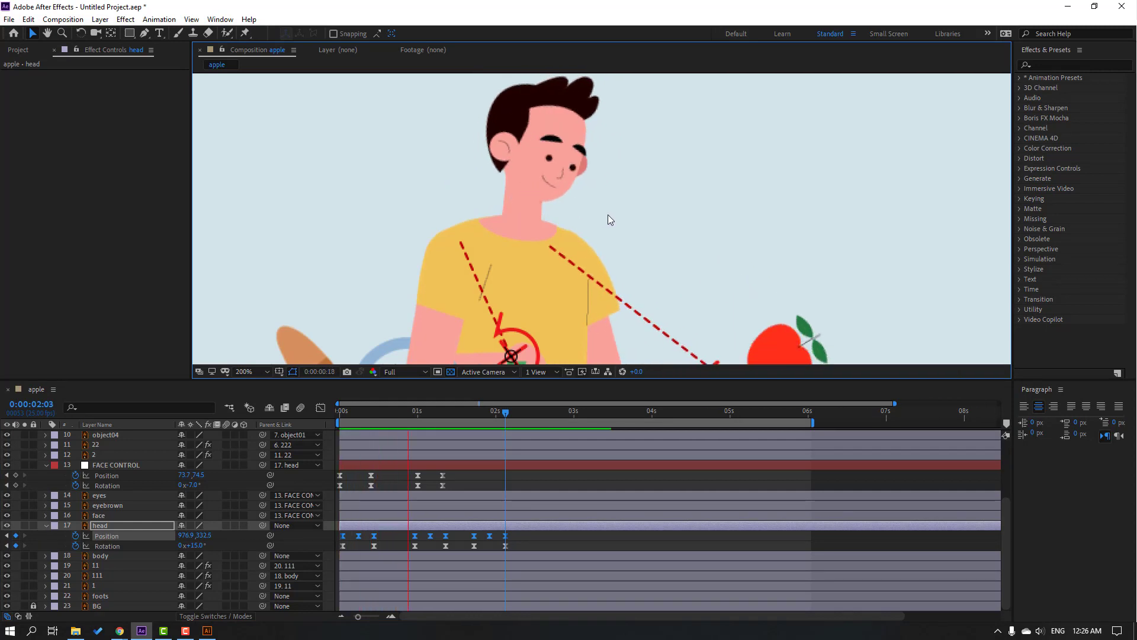
scroll(568, 225, "down", 2)
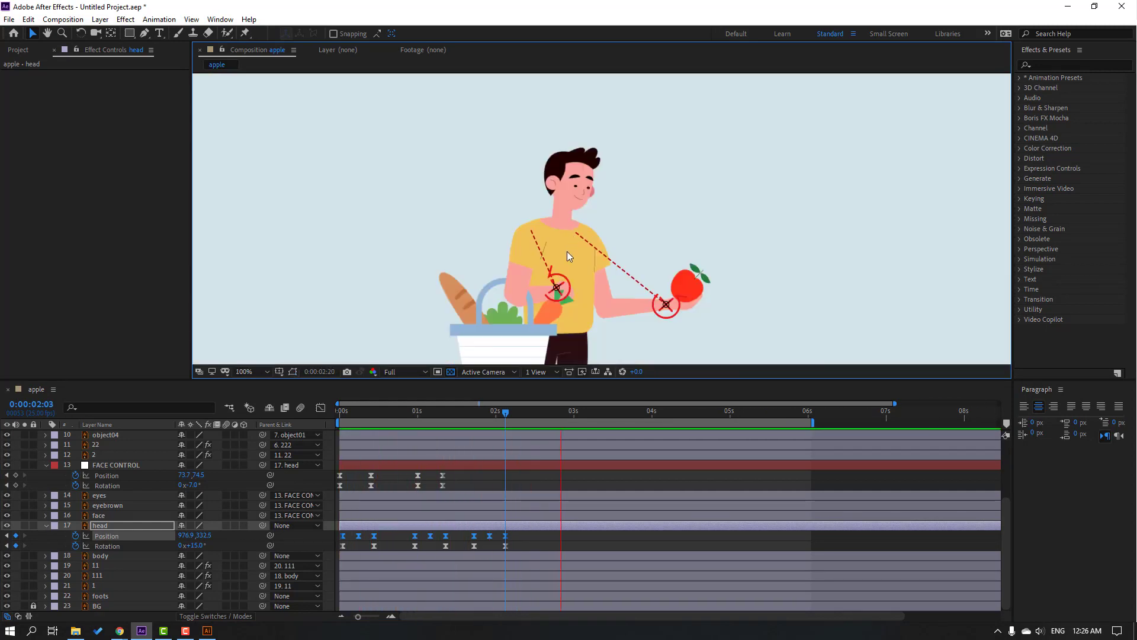
key("space")
key("shift+slash")
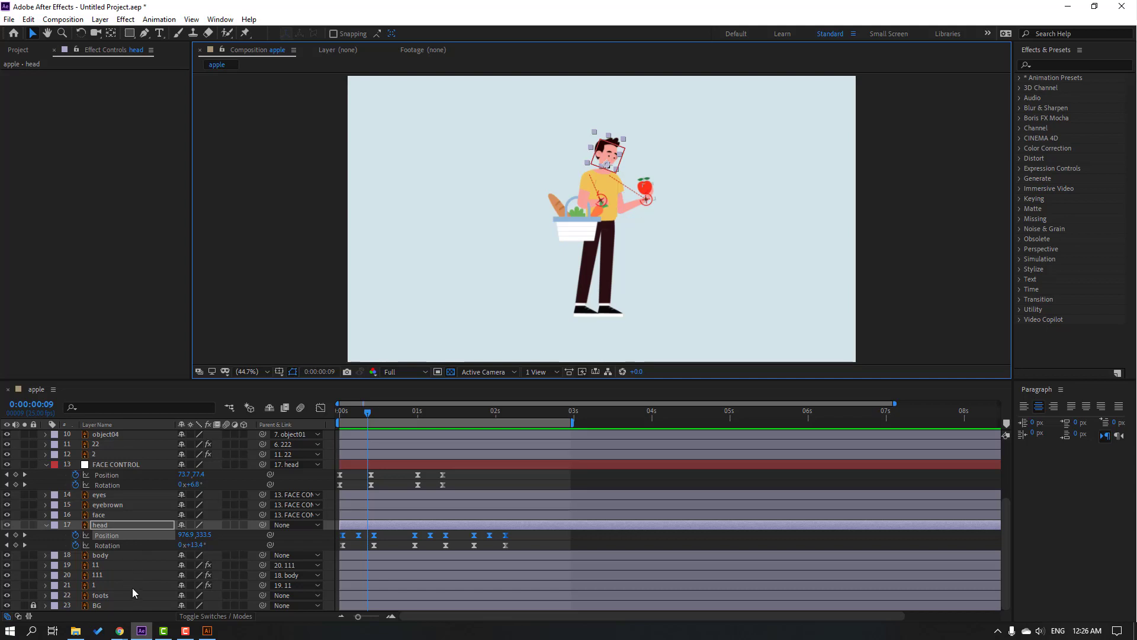
scroll(115, 481, "up", 5)
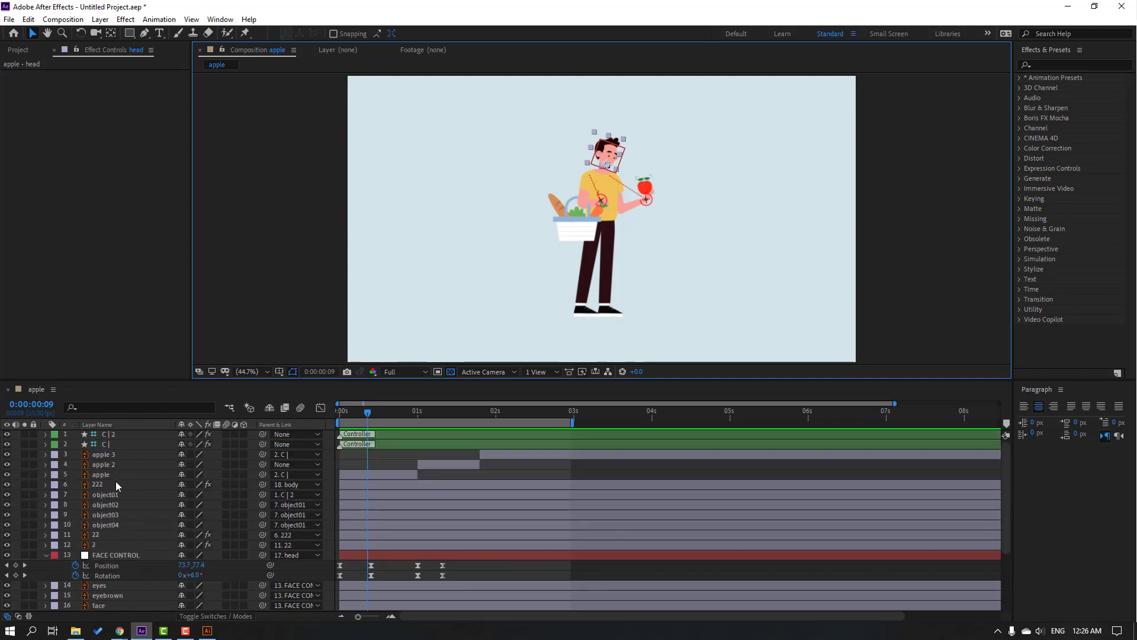
- Keyframe the C | 2 controller's Position at frame 0 and at X 967.5 at frame 13
left_click(116, 436)
scroll(639, 214, "up", 3)
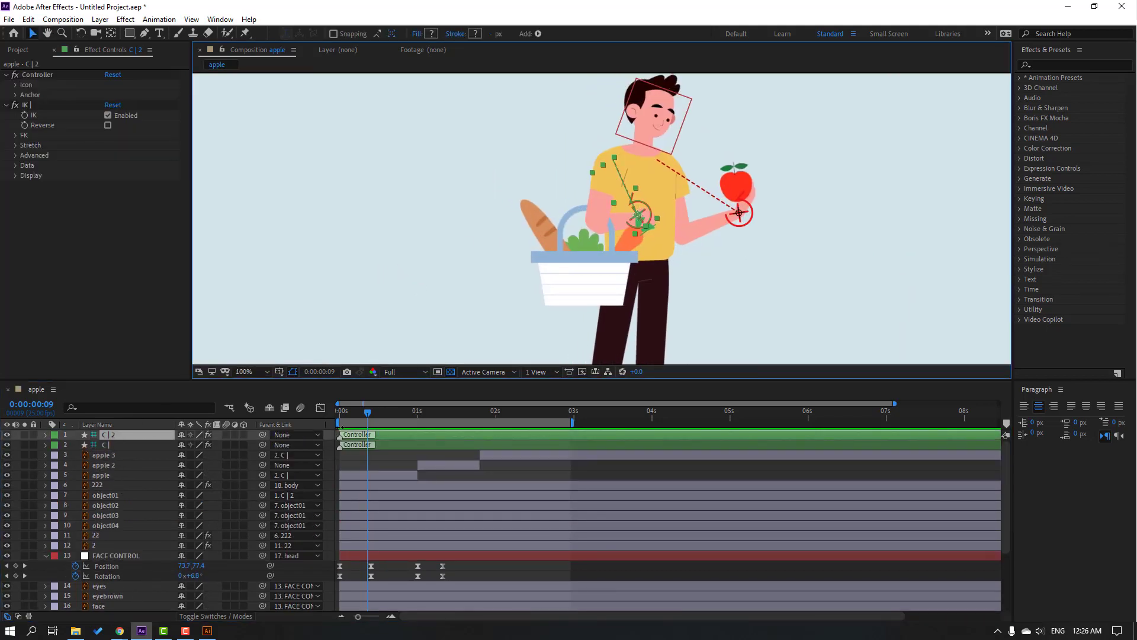
left_click_drag(367, 413, 331, 420)
key("p")
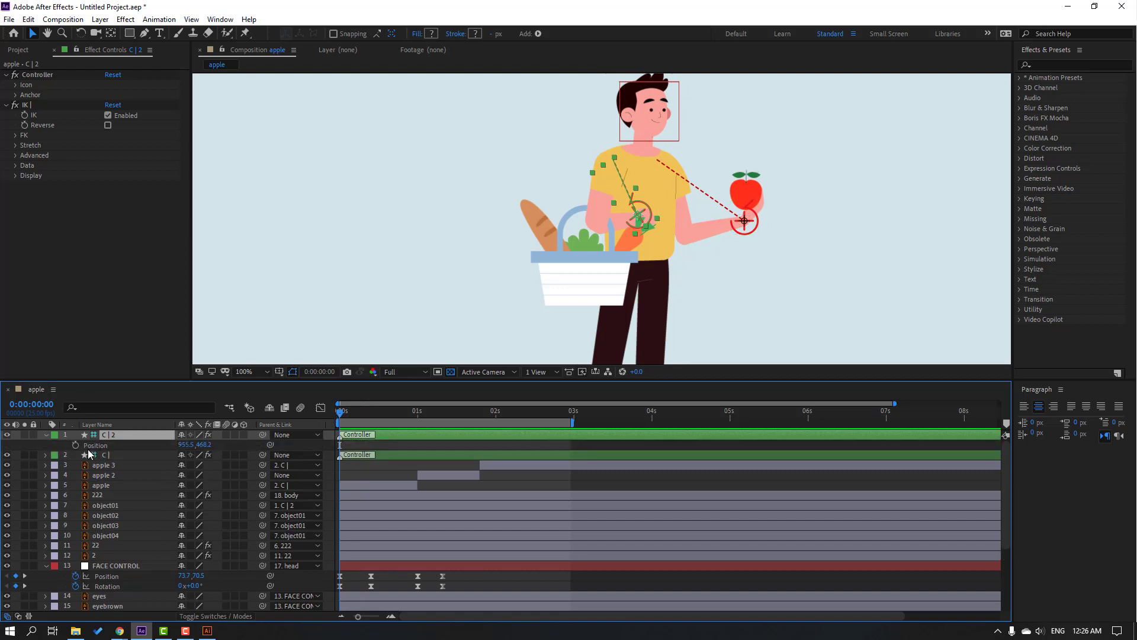
left_click(77, 446)
left_click_drag(351, 414, 380, 414)
left_click_drag(184, 445, 212, 444)
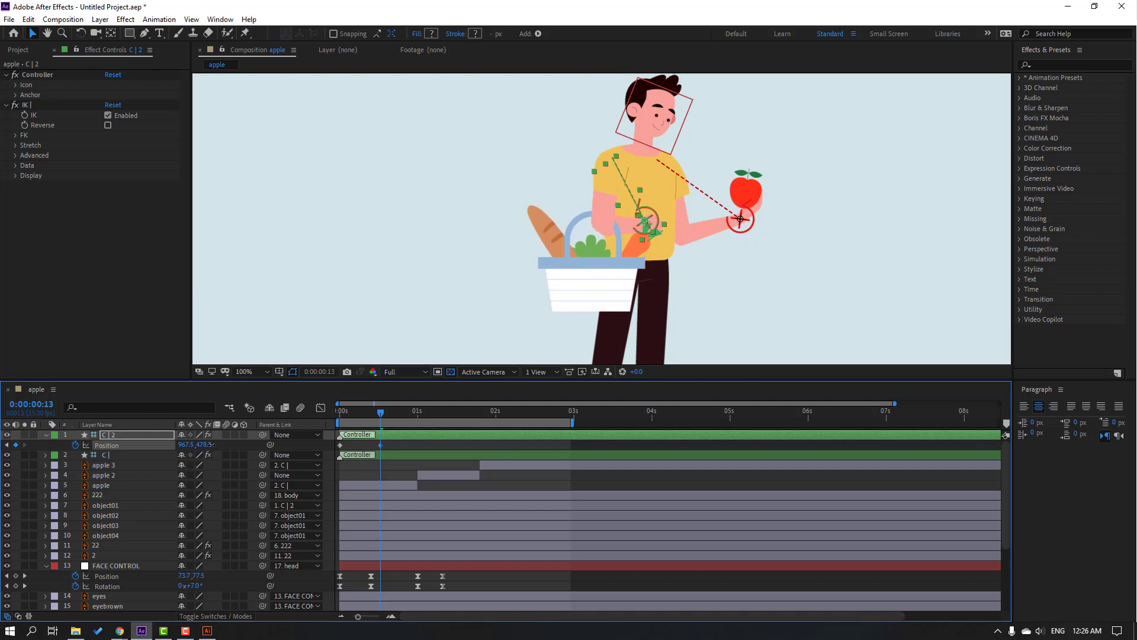
- Apply Easy Ease to both C | 2 Position keyframes
left_click_drag(377, 415, 327, 421)
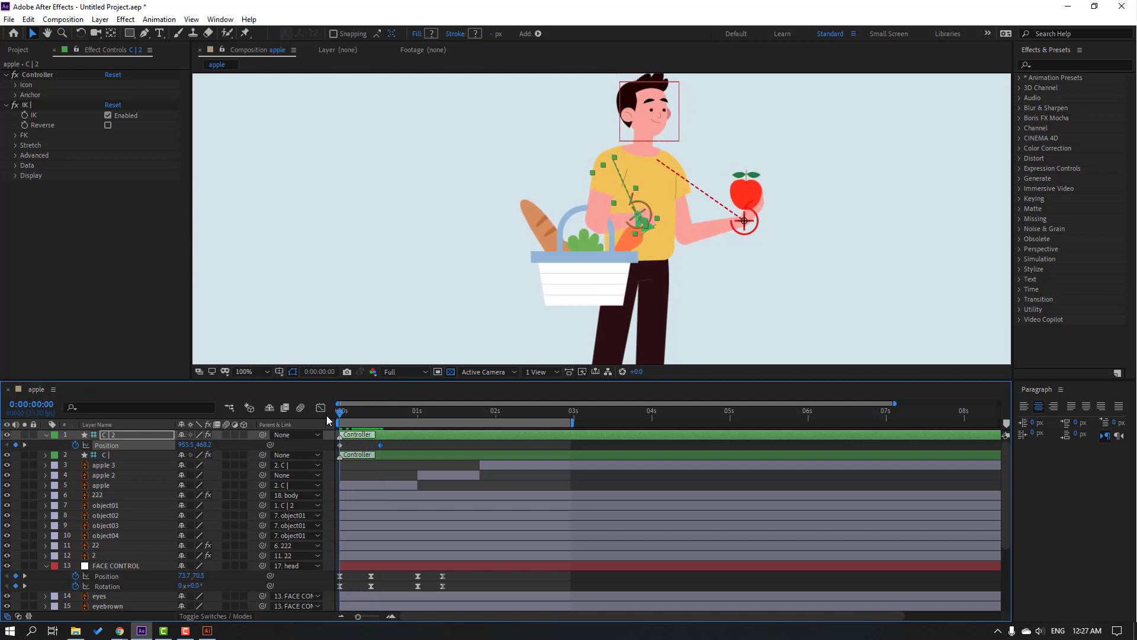
left_click_drag(394, 448, 341, 456)
right_click(341, 448)
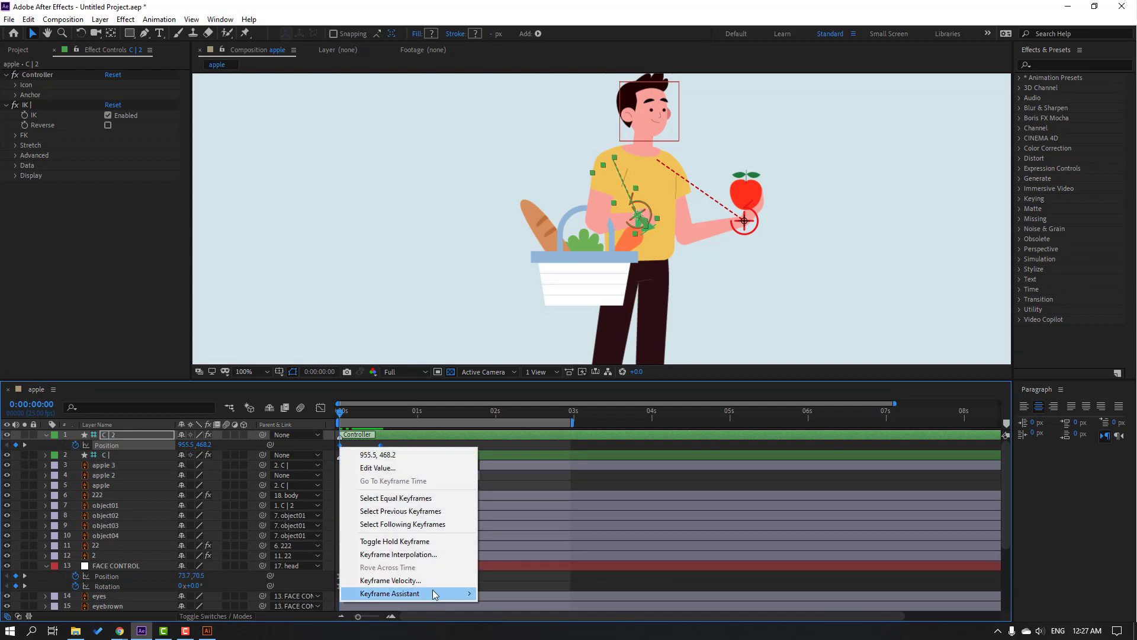
mouse_move(450, 593)
left_click(509, 515)
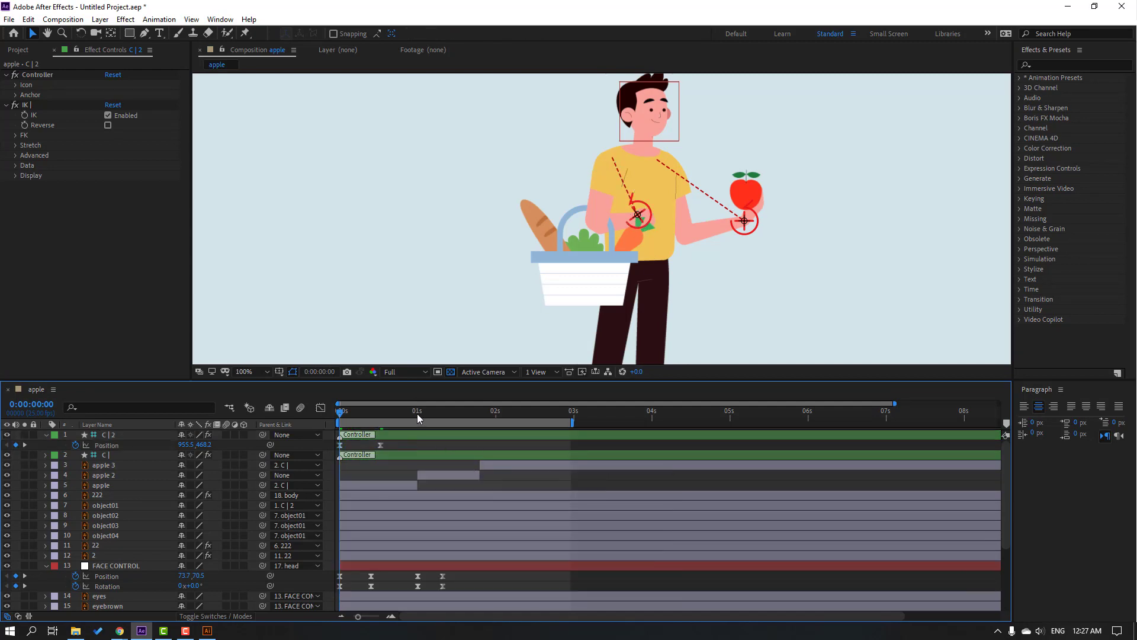
- Add C | 2 Position keys at 1:18 and shifted left at 2:07, then preview
left_click_drag(417, 414, 518, 415)
left_click(16, 445)
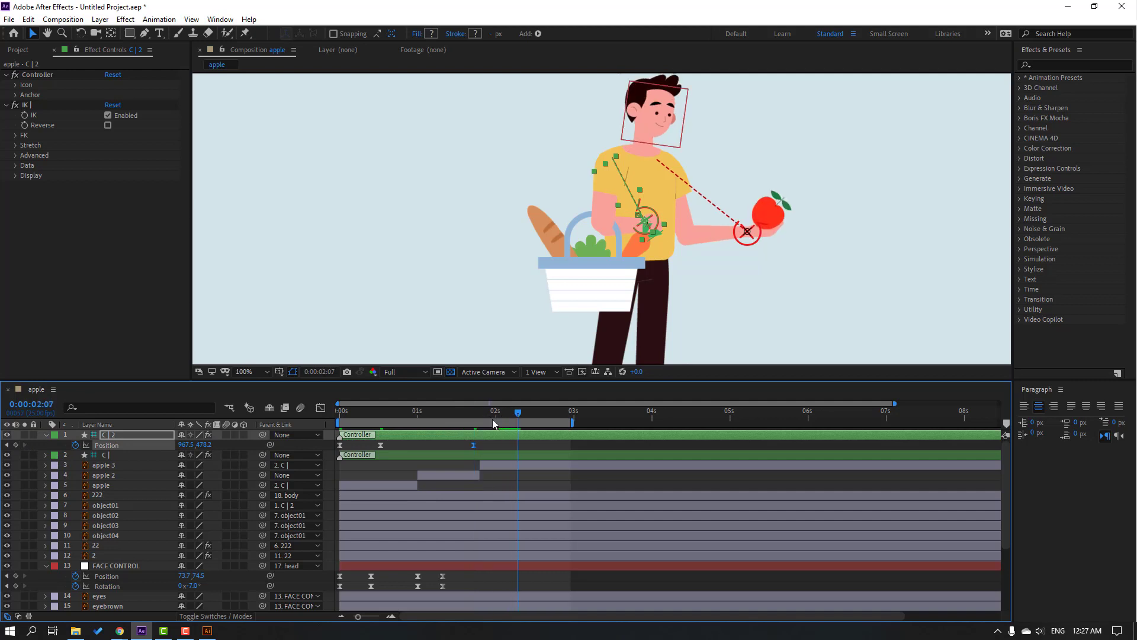
left_click_drag(181, 444, 197, 447)
key("space")
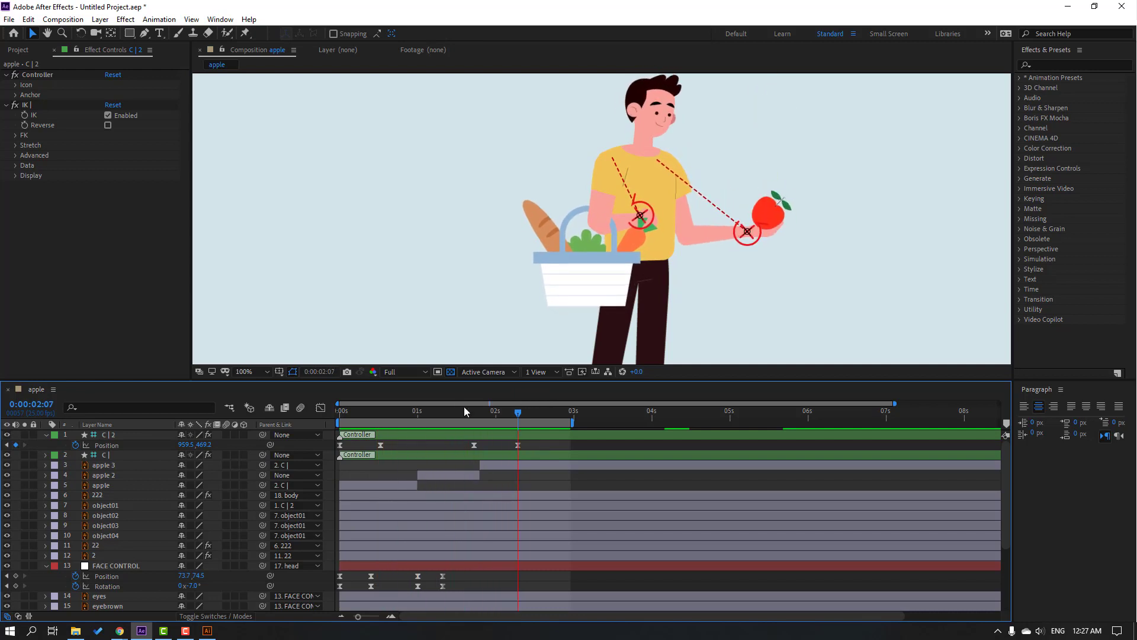
- Keyframe the body Rotation from 0° at frame 0 to 5° at frame 13
key("space")
scroll(126, 501, "down", 3)
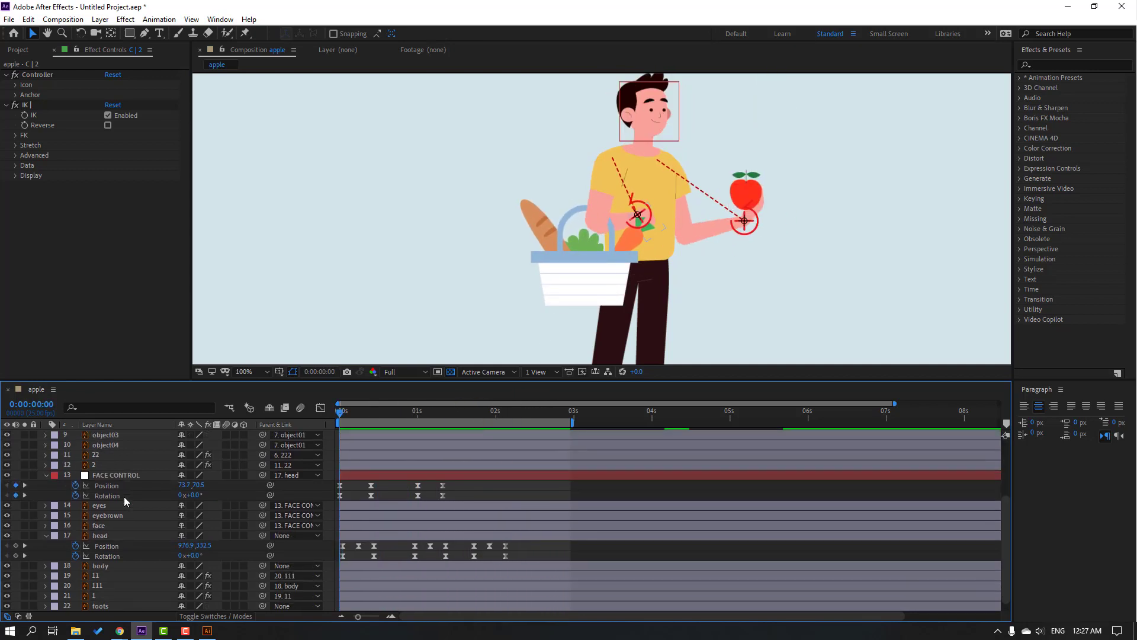
scroll(158, 541, "down", 1)
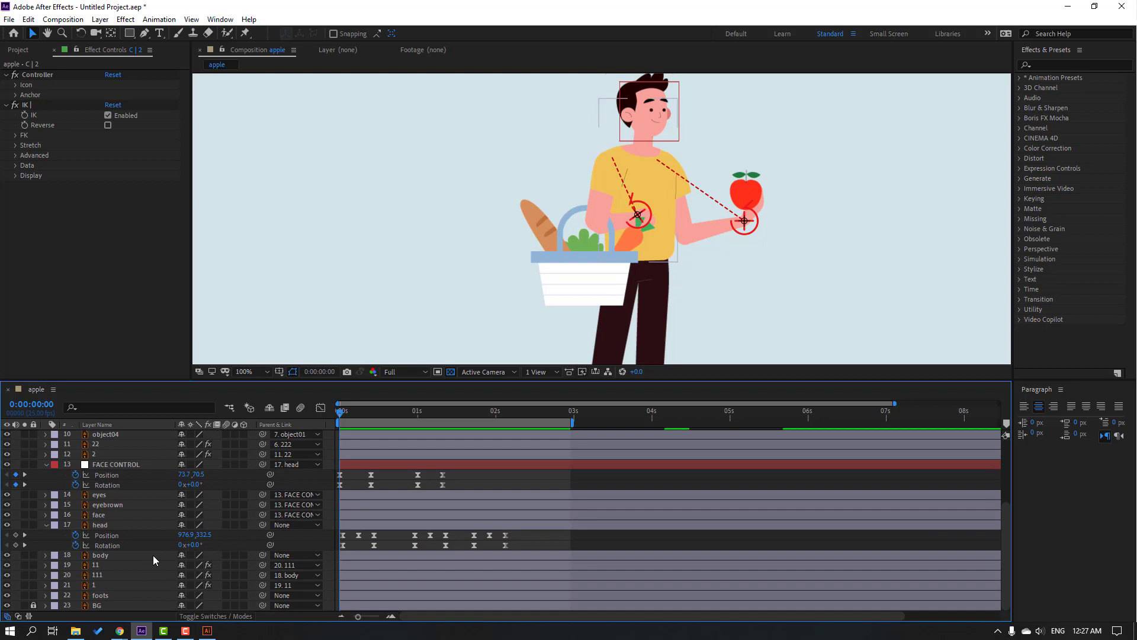
left_click(111, 556)
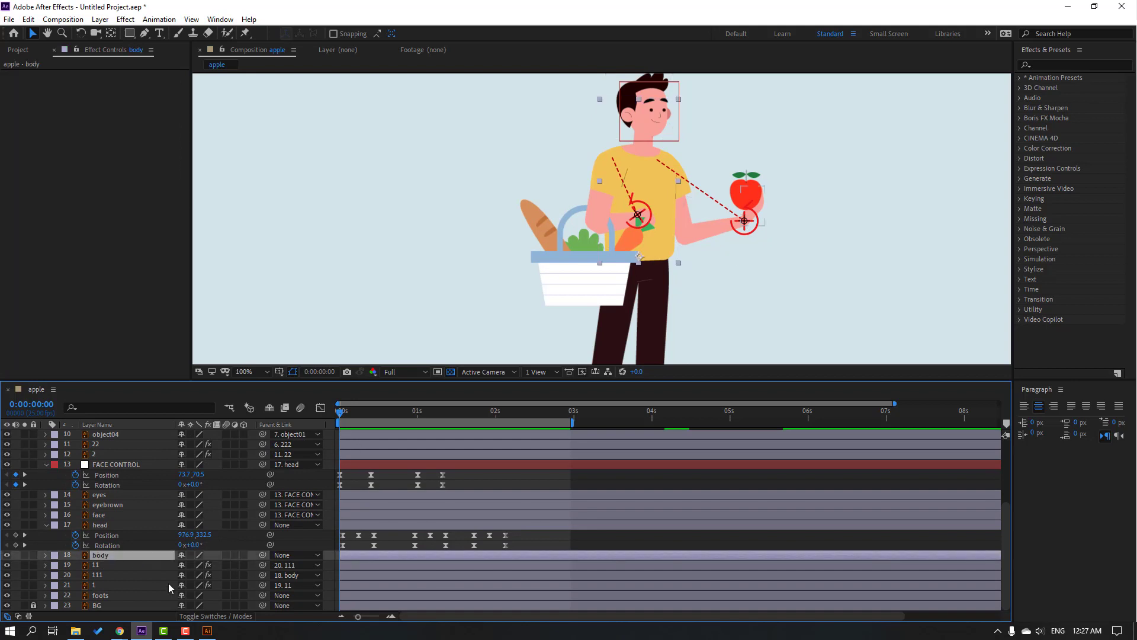
key("r")
left_click(75, 565)
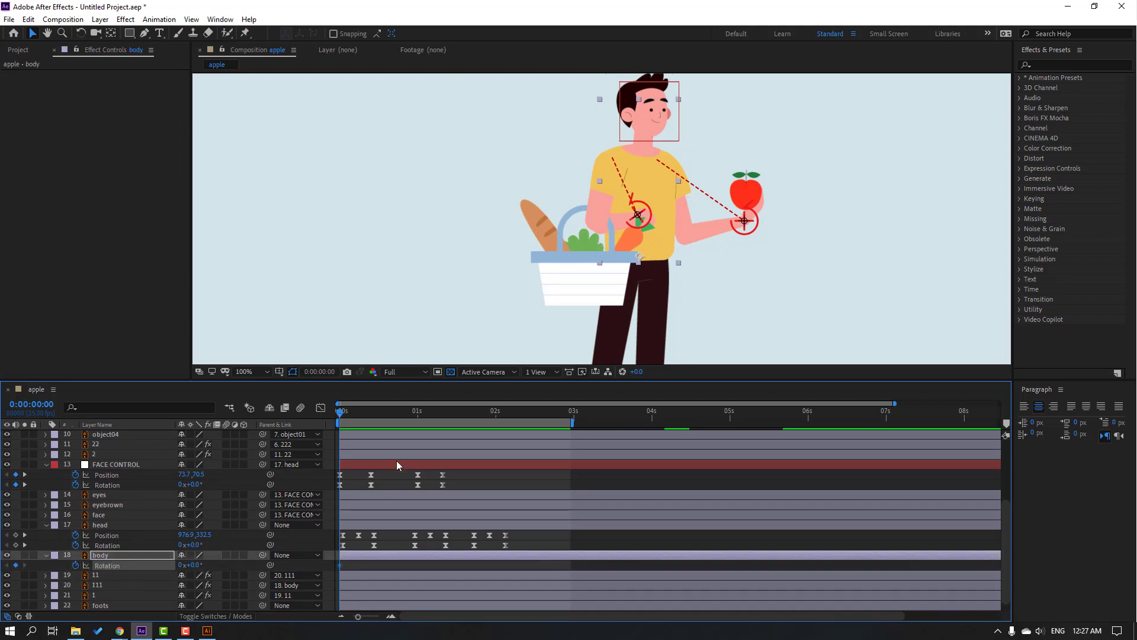
left_click_drag(340, 413, 380, 412)
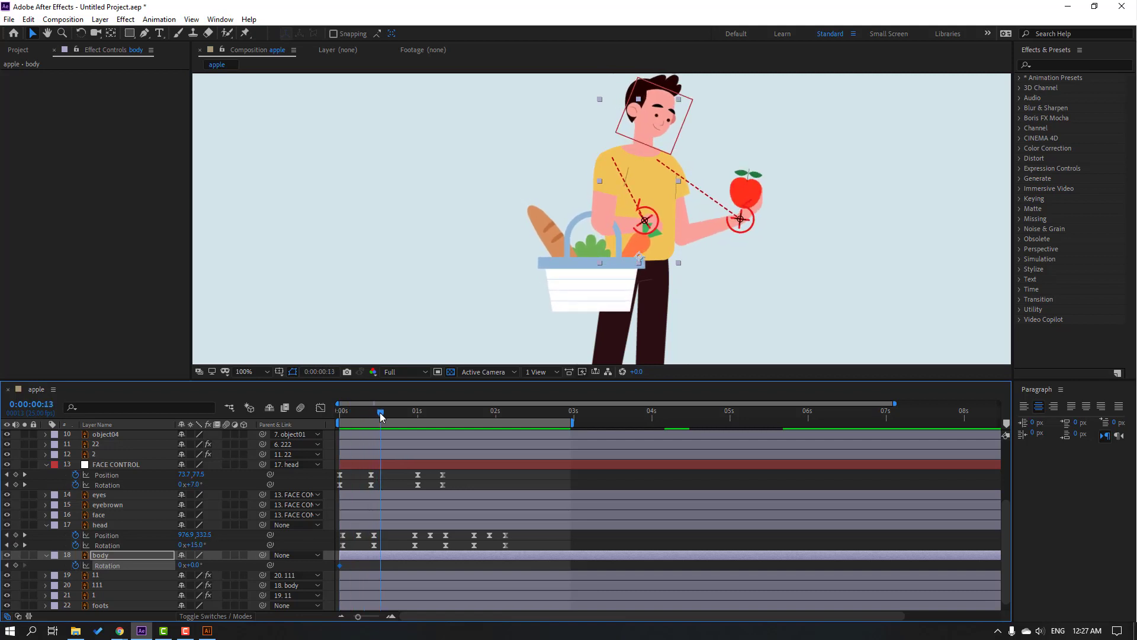
left_click_drag(194, 566, 196, 566)
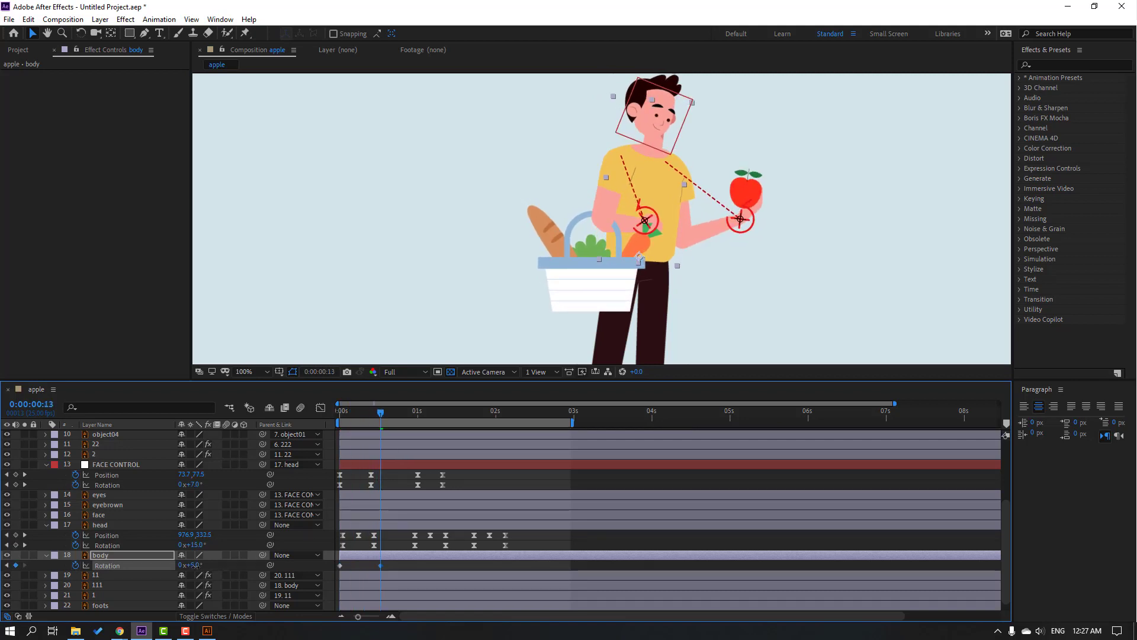
left_click_drag(382, 413, 337, 417)
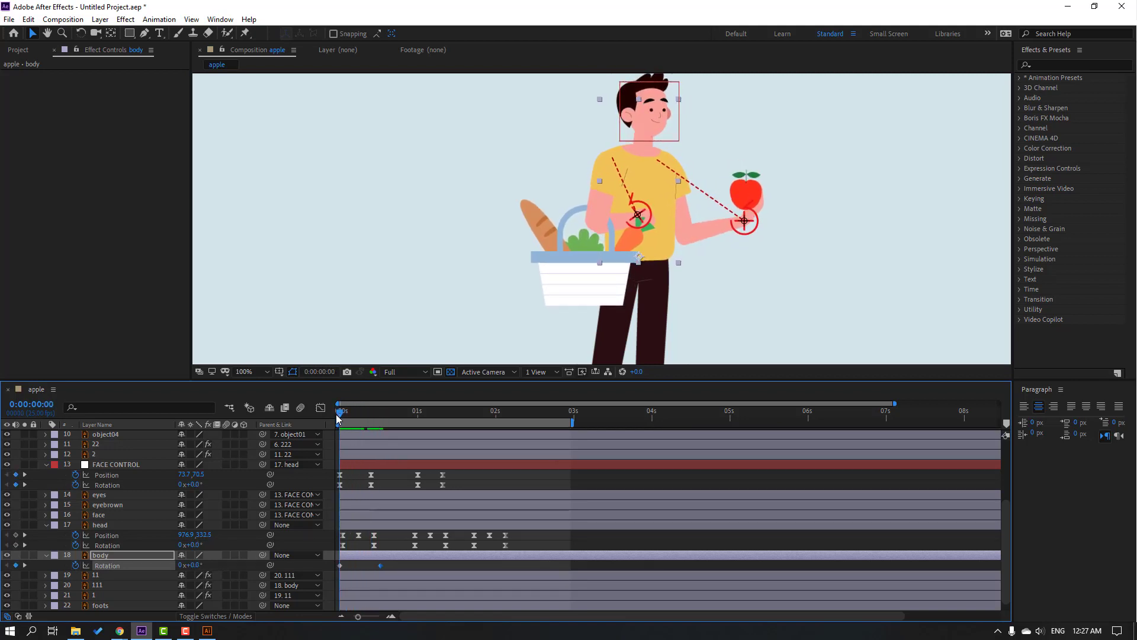
- Parent the head layer to the body layer
left_click(91, 527)
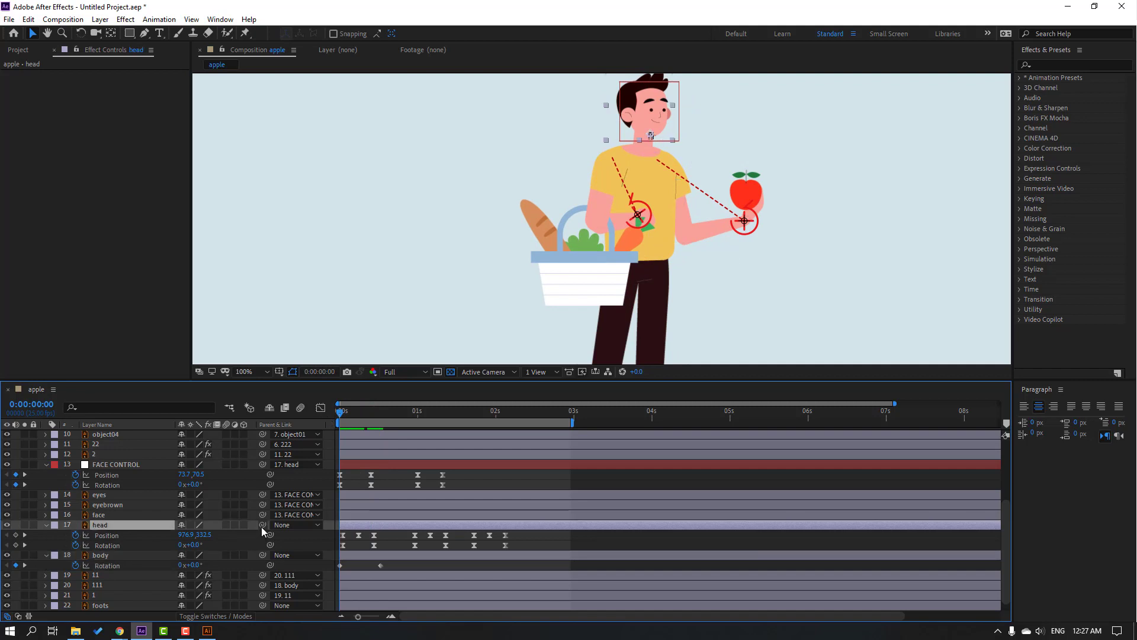
left_click_drag(263, 525, 111, 557)
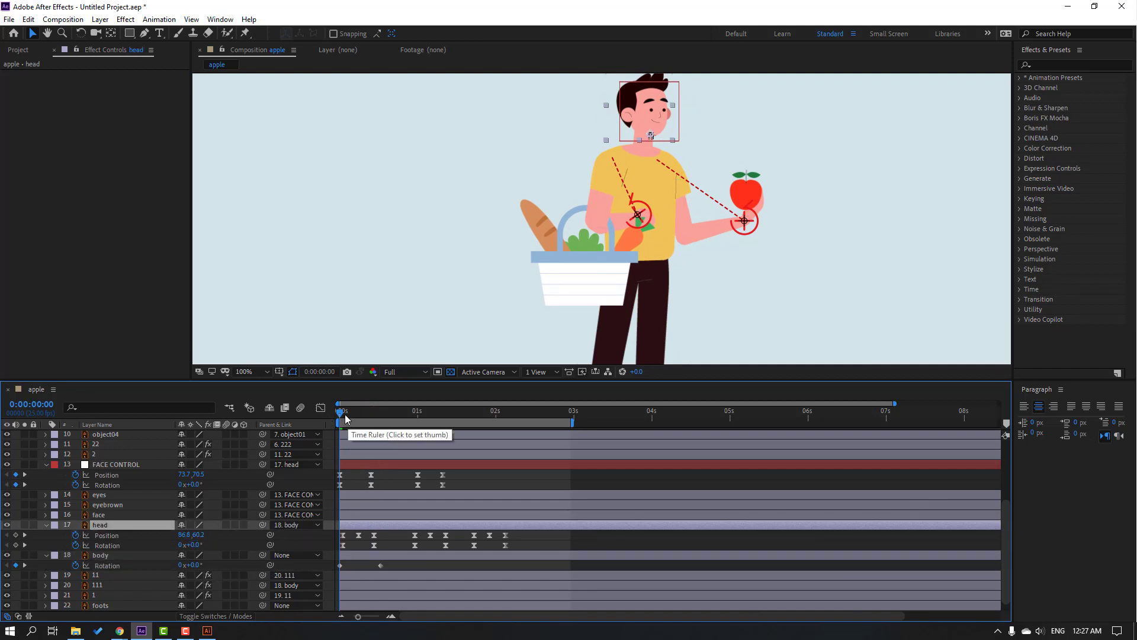
left_click_drag(345, 416, 439, 414)
- Add body Rotation keys at frame 24 and 1:07, Easy Ease all four, and preview
left_click(15, 565)
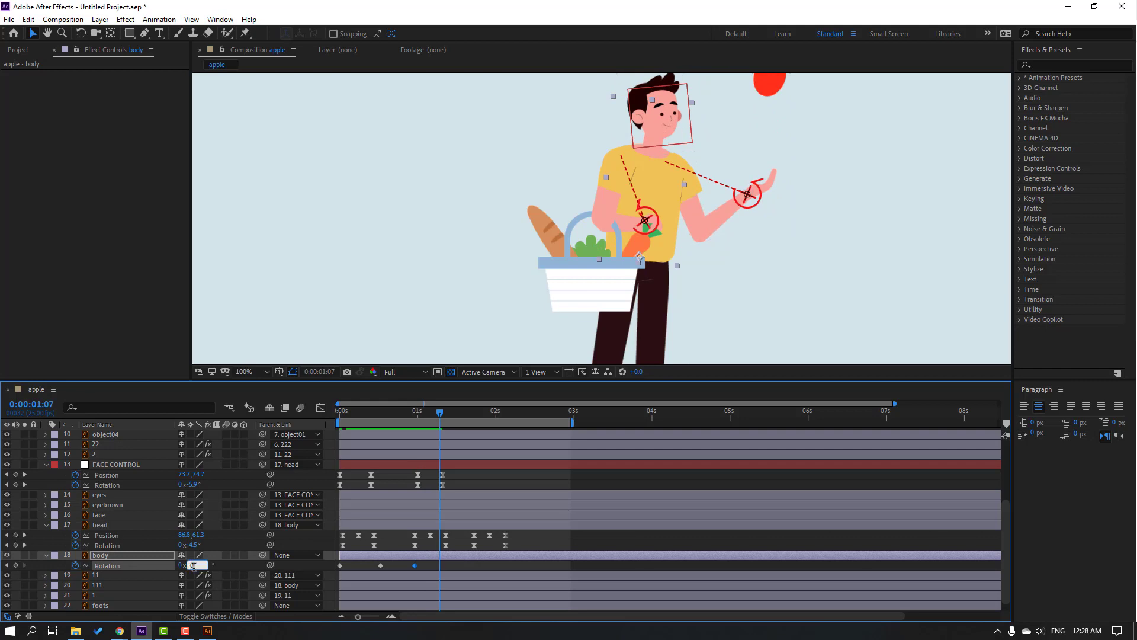
key("Return")
left_click_drag(455, 572, 339, 567)
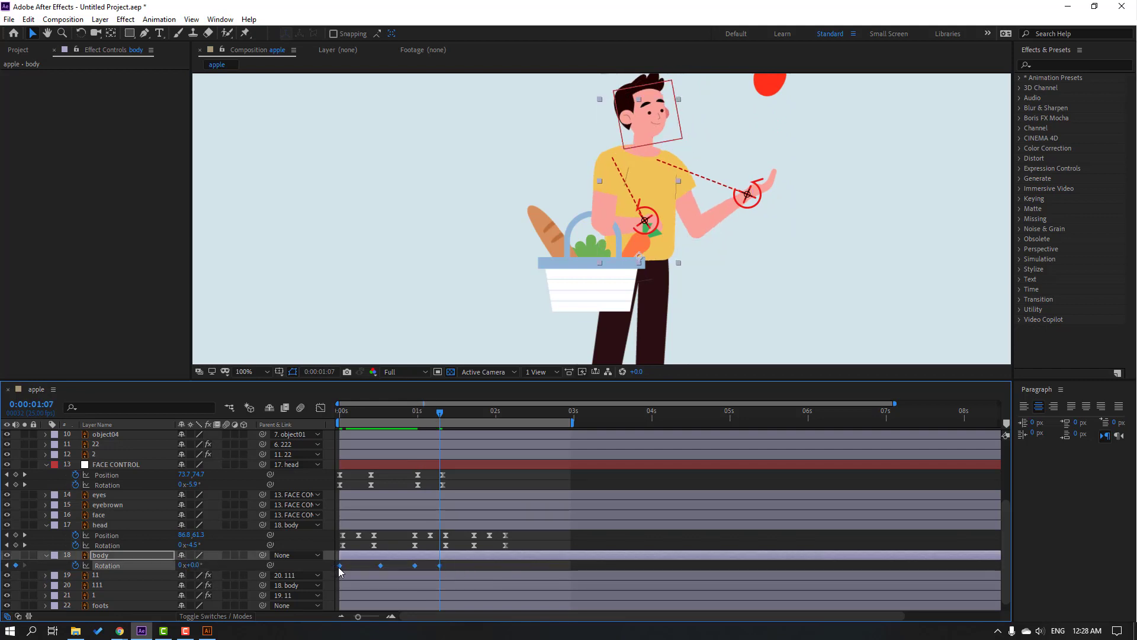
right_click(339, 567)
mouse_move(385, 561)
left_click(515, 477)
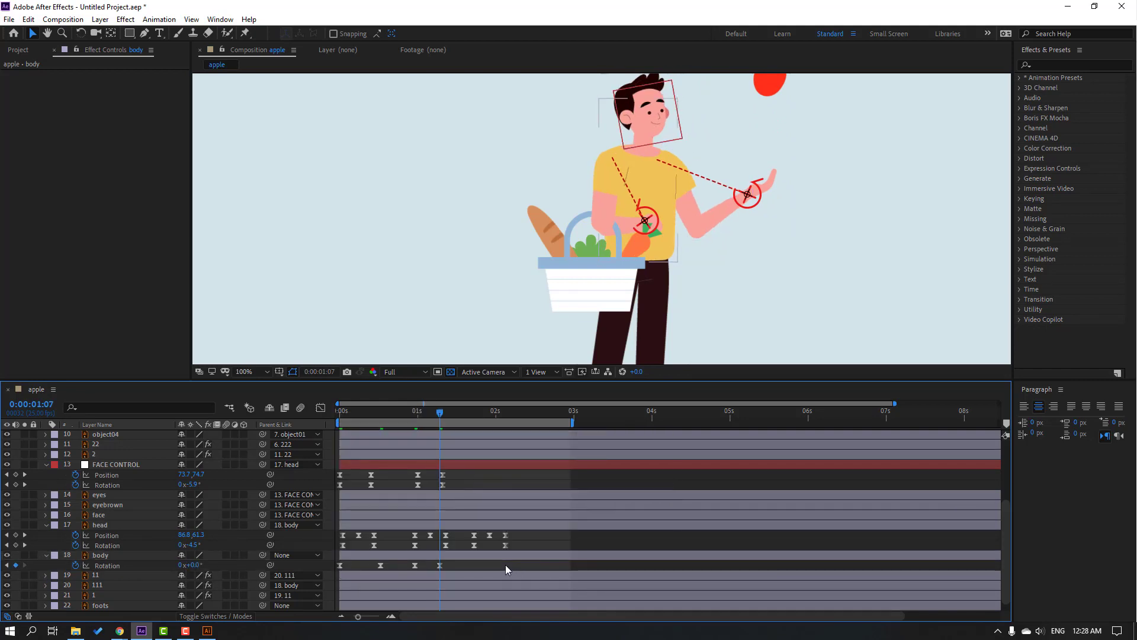
key("space")
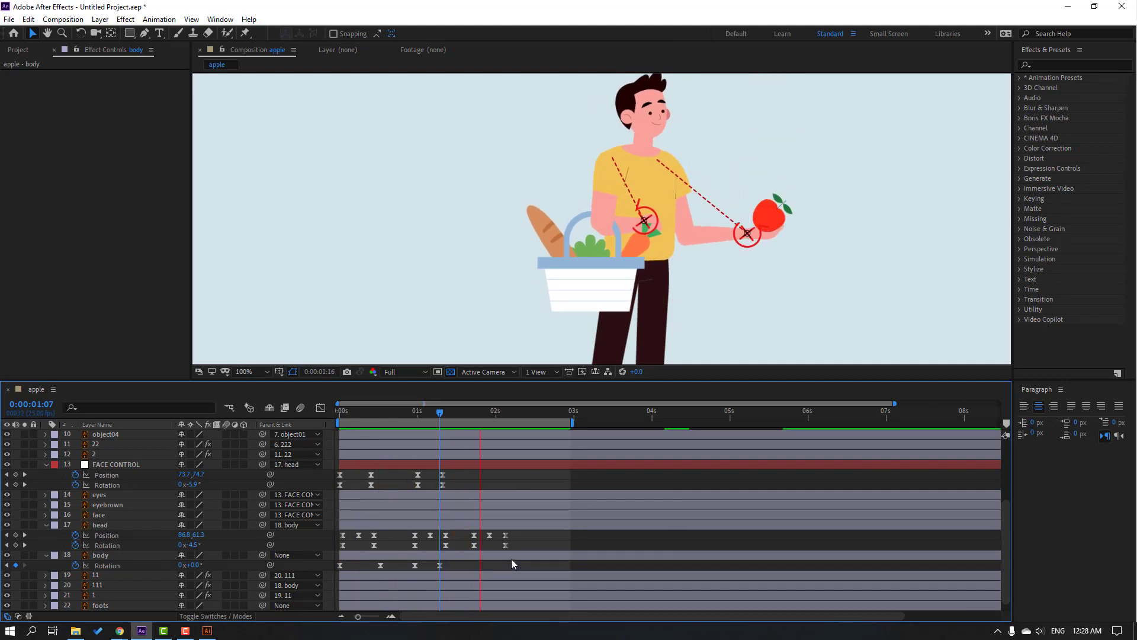
- Add body Rotation keys at 1:19 and -2° at 2:02
left_click_drag(464, 412, 477, 413)
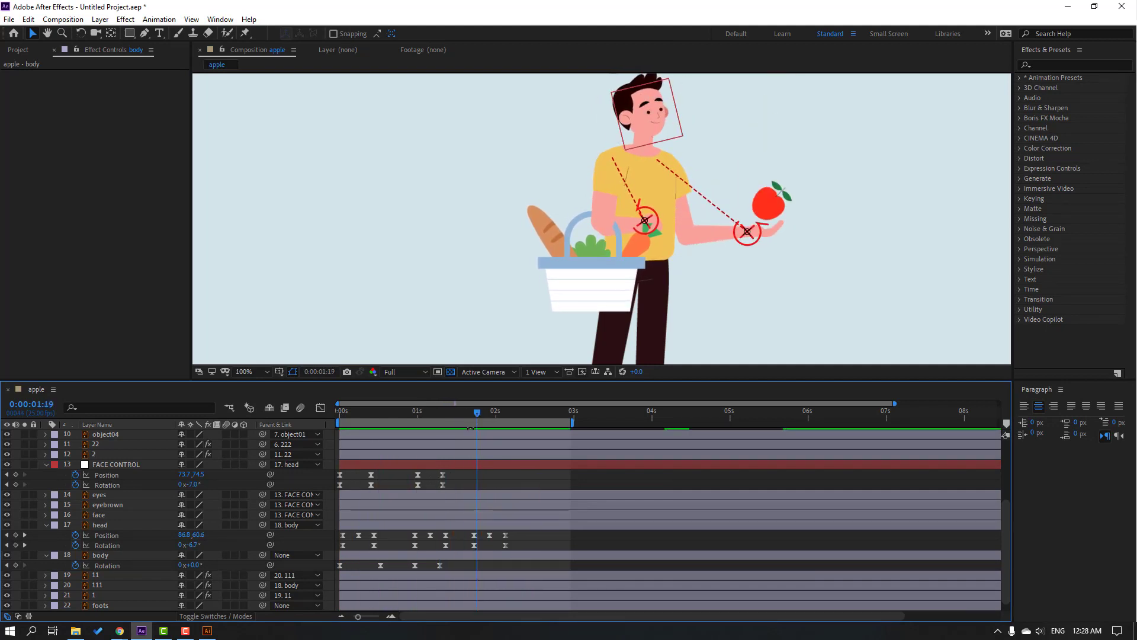
left_click(15, 565)
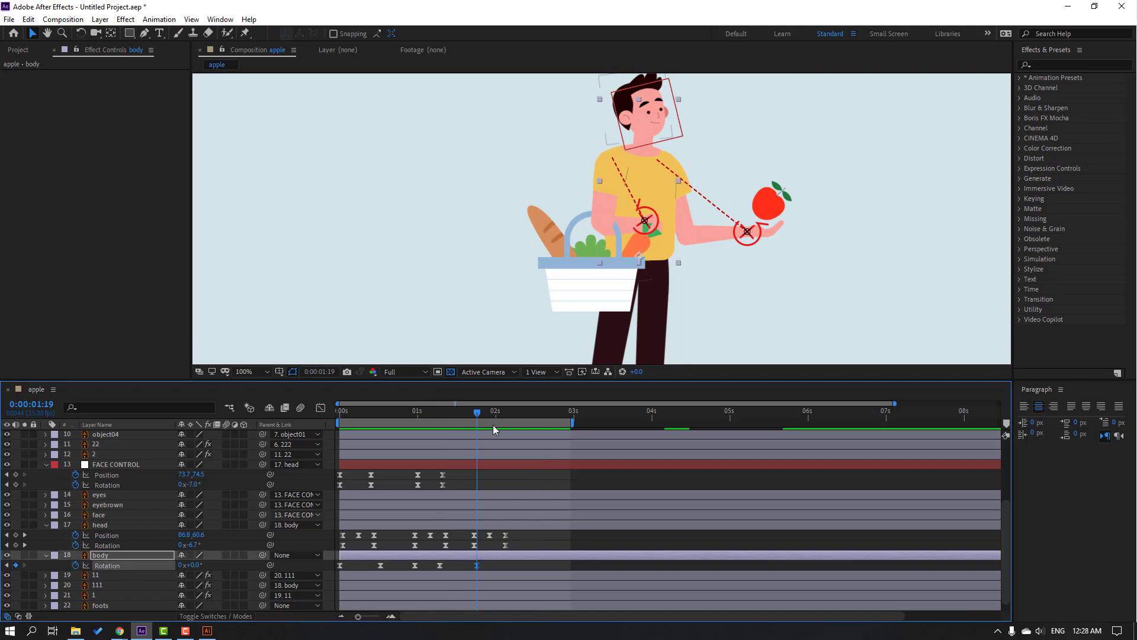
left_click_drag(493, 414, 500, 417)
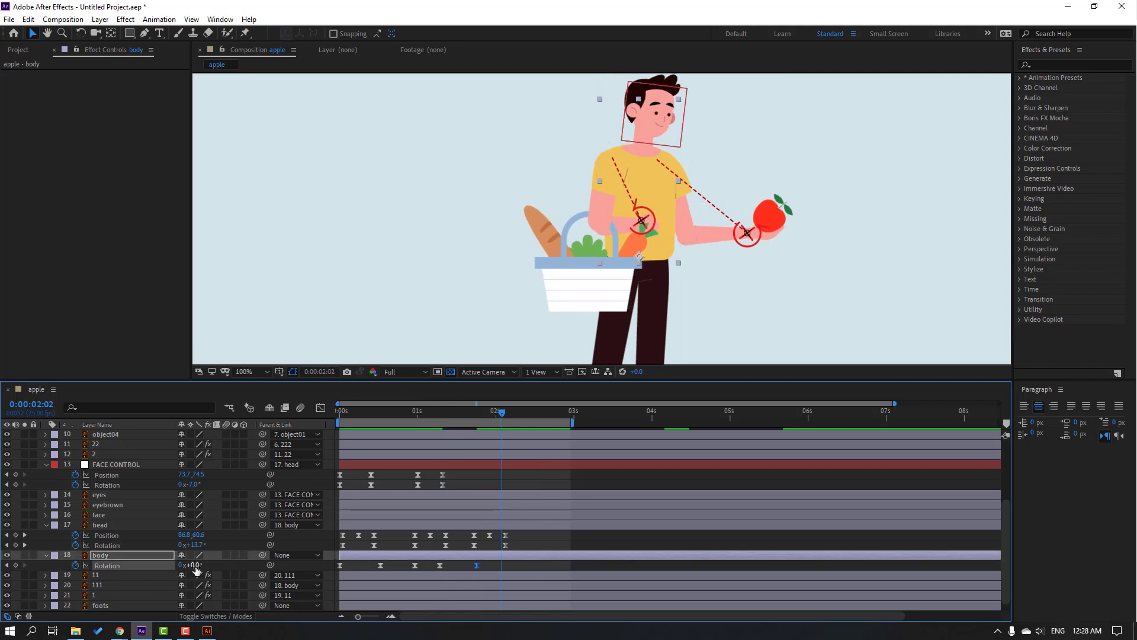
type("-2")
key("Return")
- End the work area at 2:15 and preview the animation
left_click_drag(480, 426, 542, 415)
key("n")
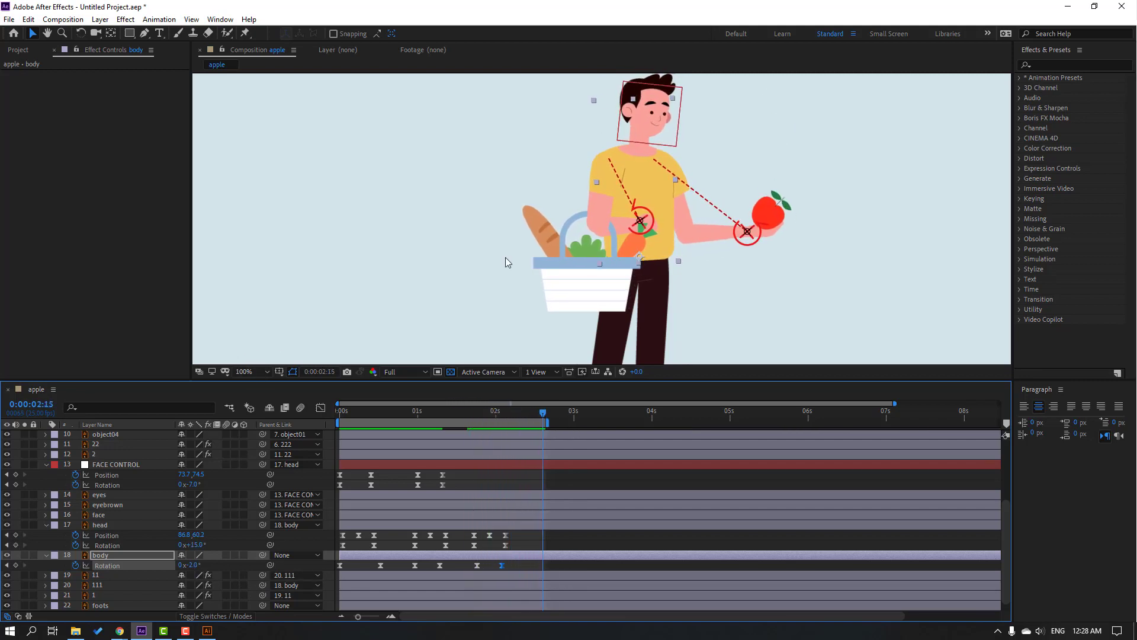
scroll(505, 257, "down", 2)
left_click(296, 242)
key("space")
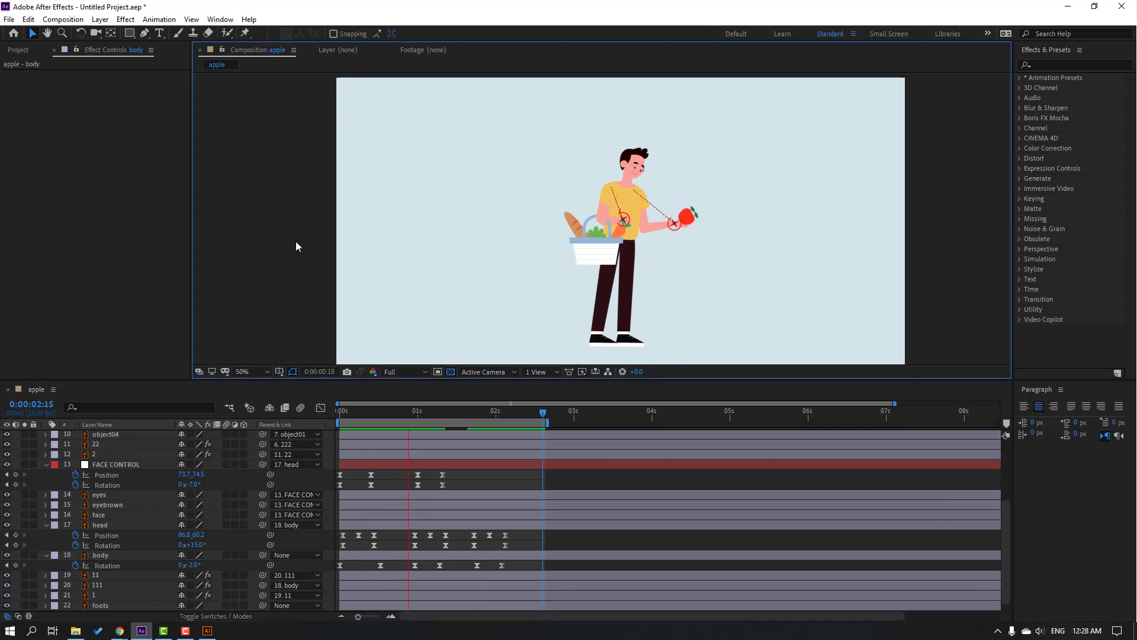
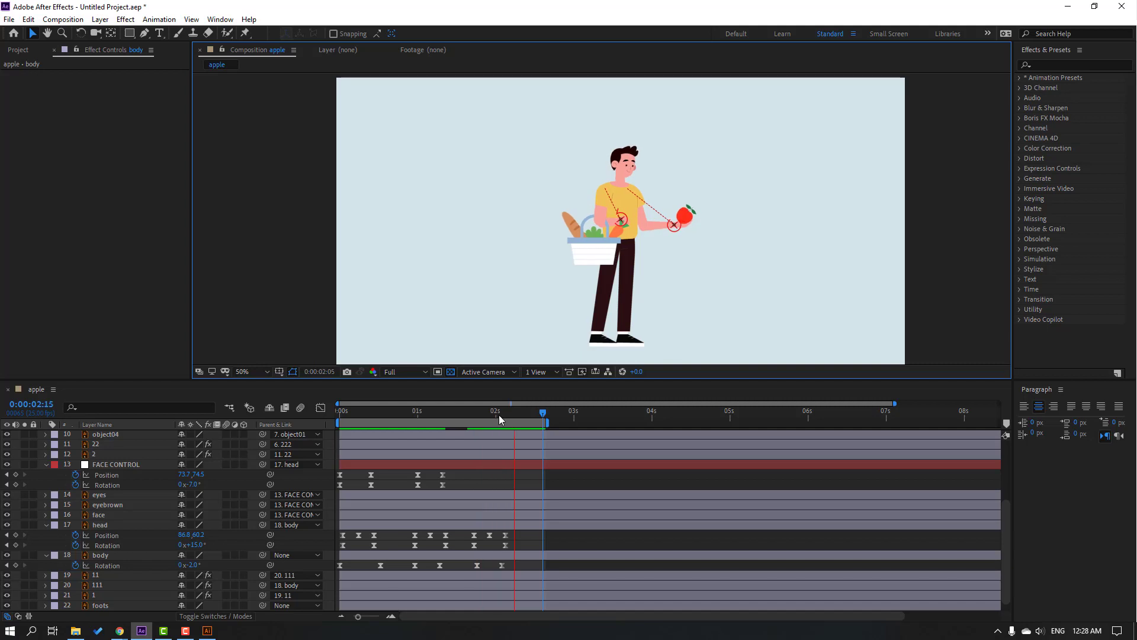
- Key object01's Rotation at 40° at 0:00:00:12
left_click(315, 417)
key("Home")
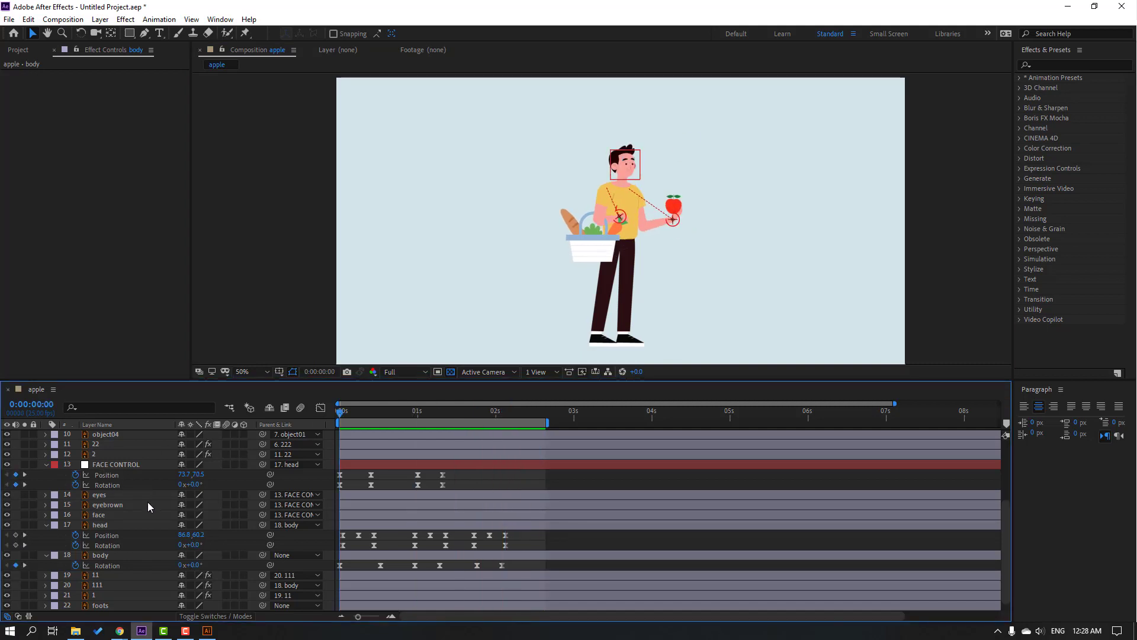
scroll(148, 503, "up", 3)
left_click(115, 496)
key("period")
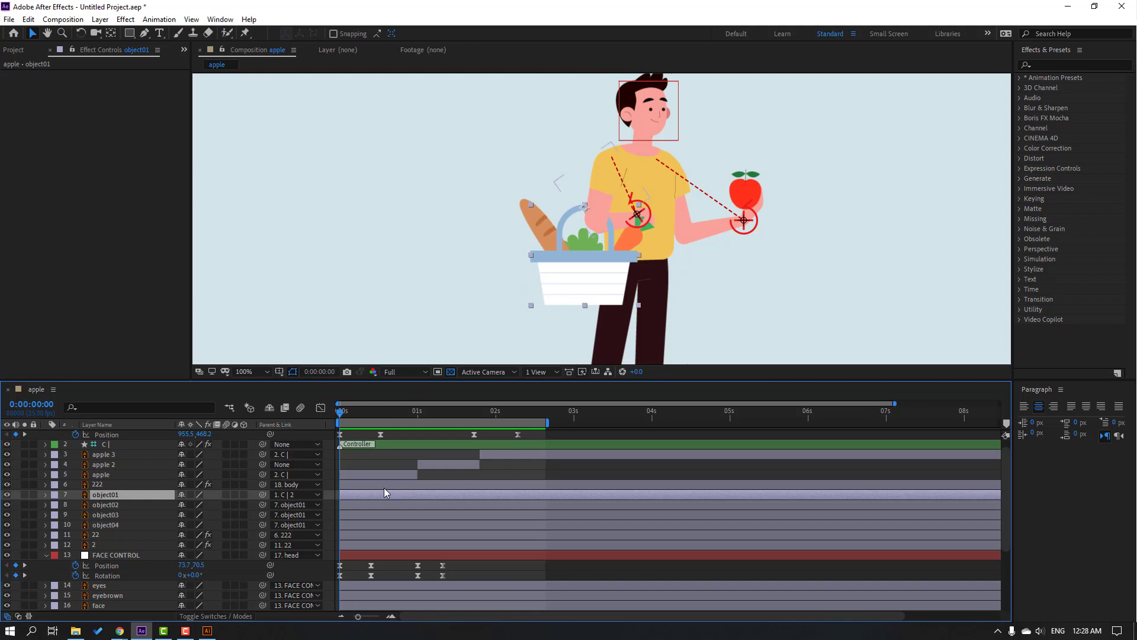
key("r")
left_click(86, 505)
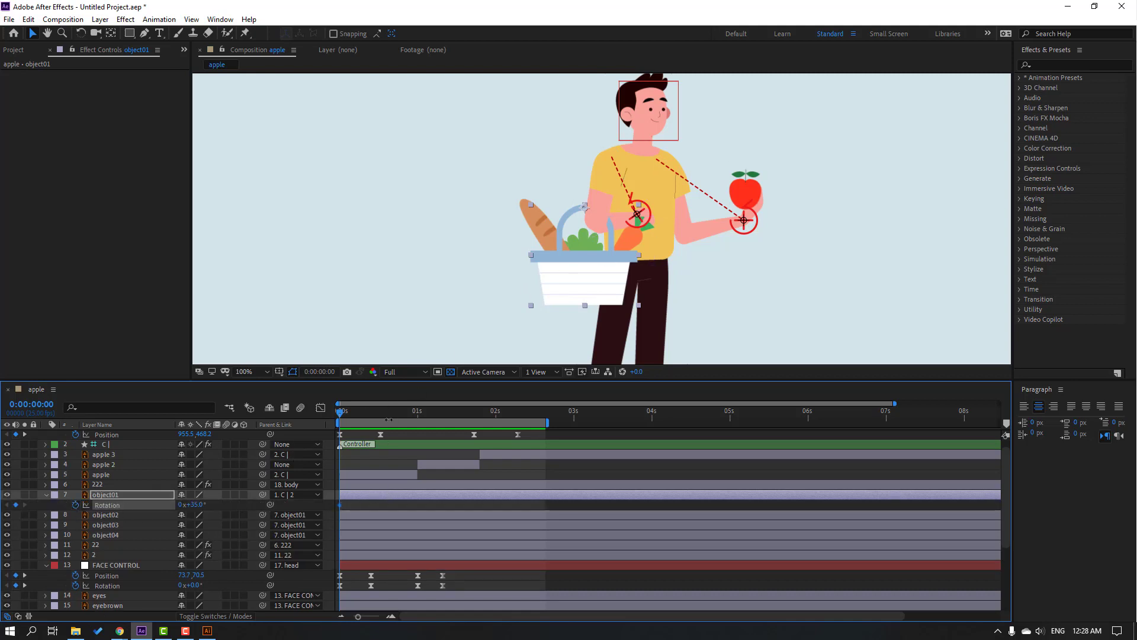
left_click_drag(347, 410, 377, 411)
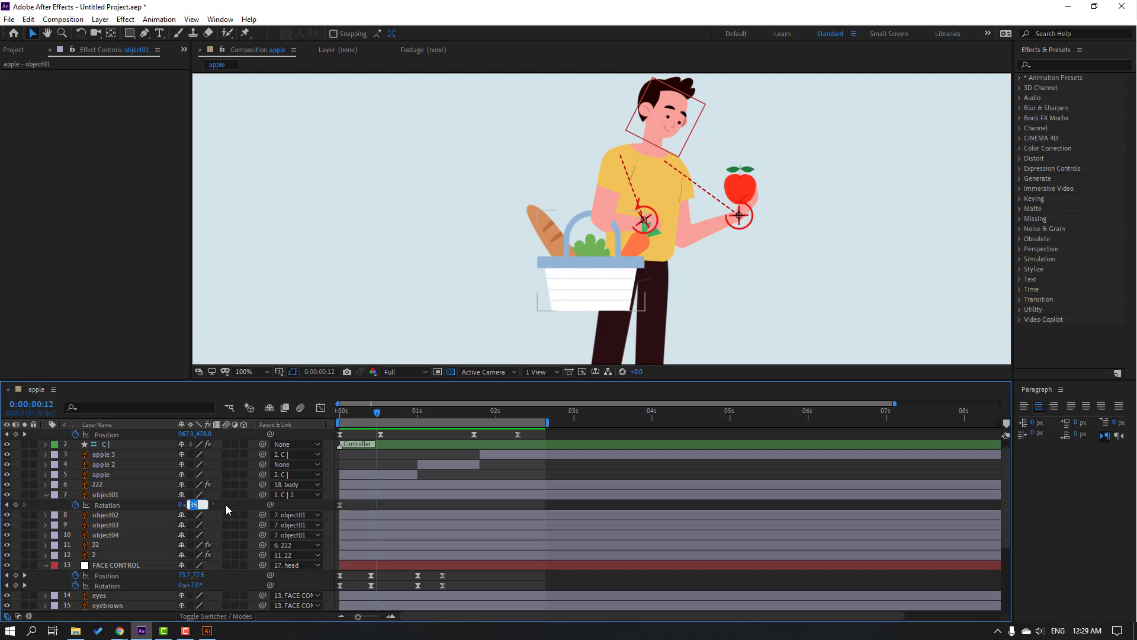
type("40")
key("Return")
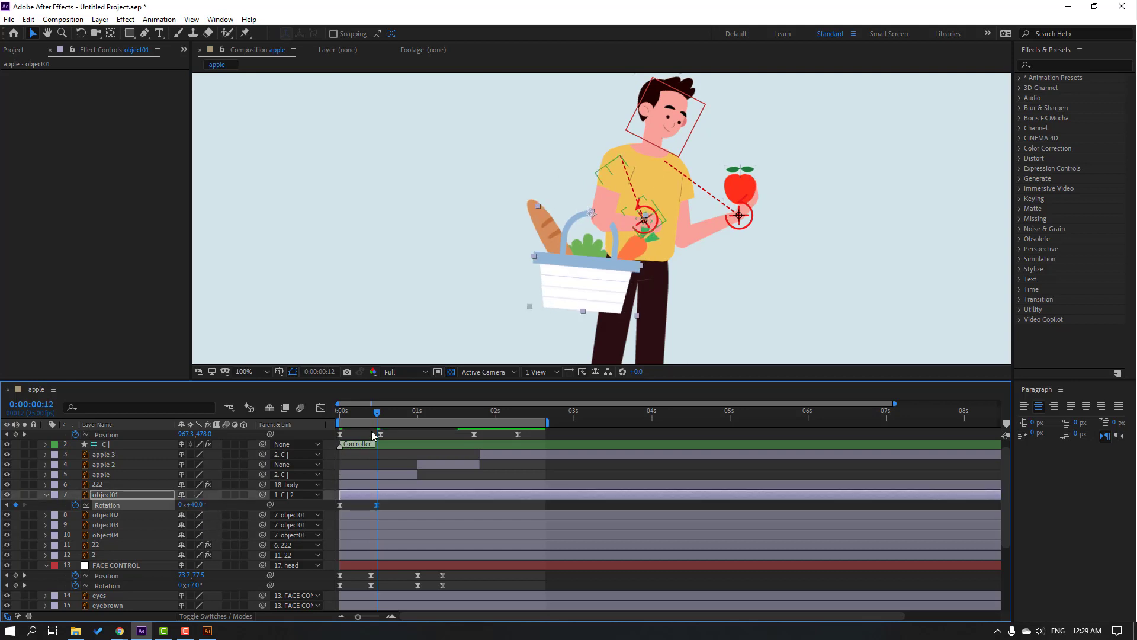
- Add object01 Rotation keys of 35° at 0:19 and 37° at 1:00
left_click(384, 412)
left_click_drag(388, 420, 399, 419)
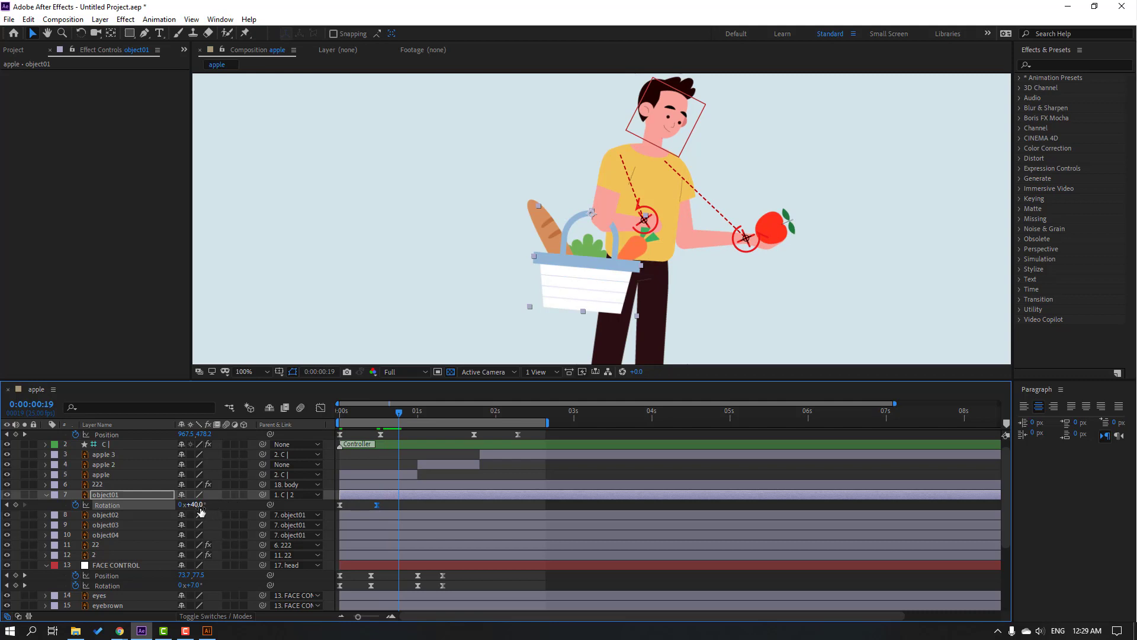
type("35")
key("Return")
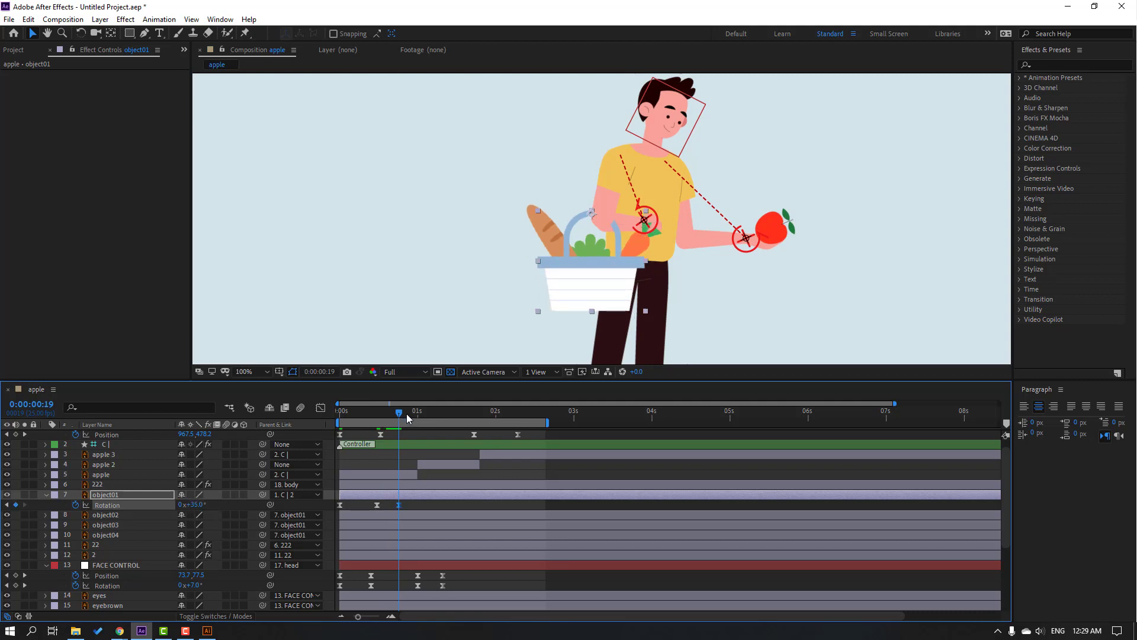
left_click_drag(406, 413, 417, 413)
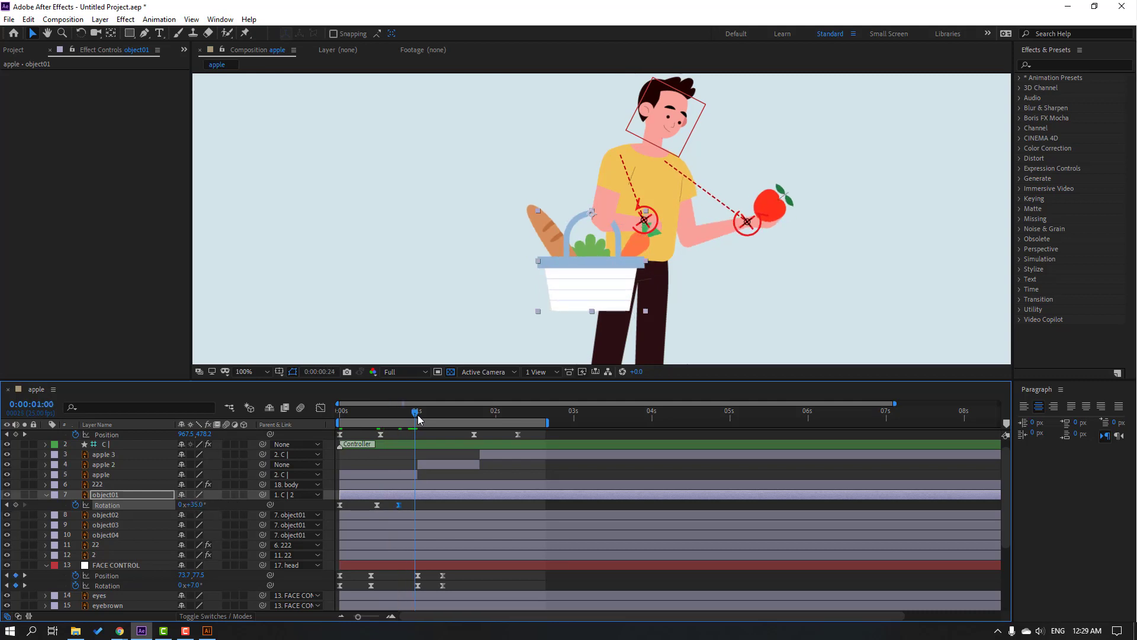
left_click(201, 507)
type("3")
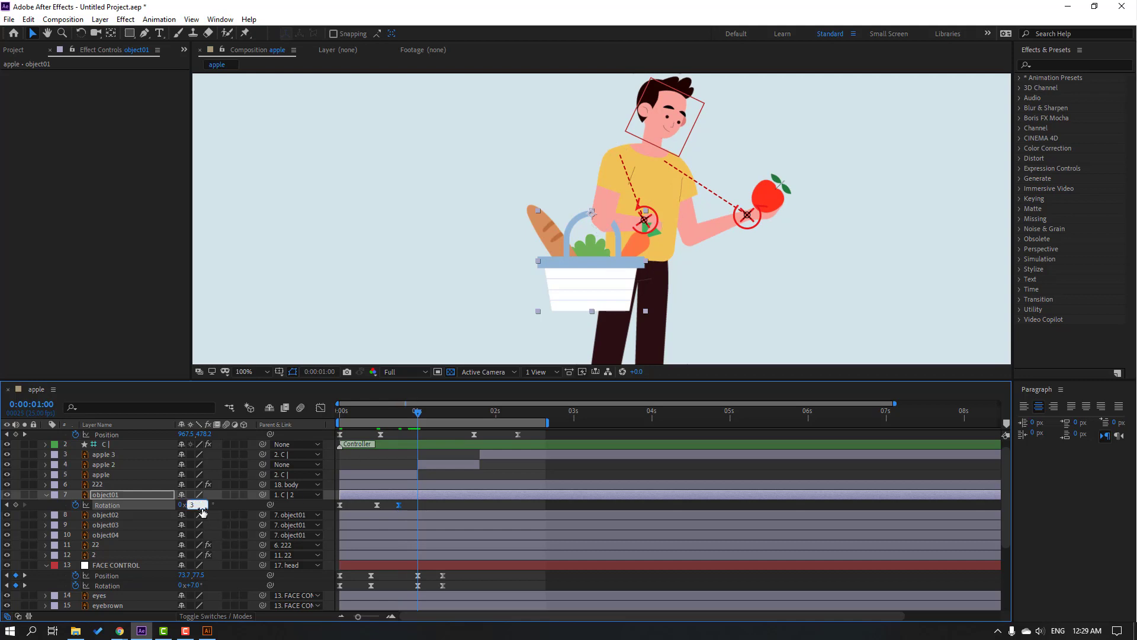
type("7")
key("Return")
- Preview the basket rotation and return to the first frame
key("space")
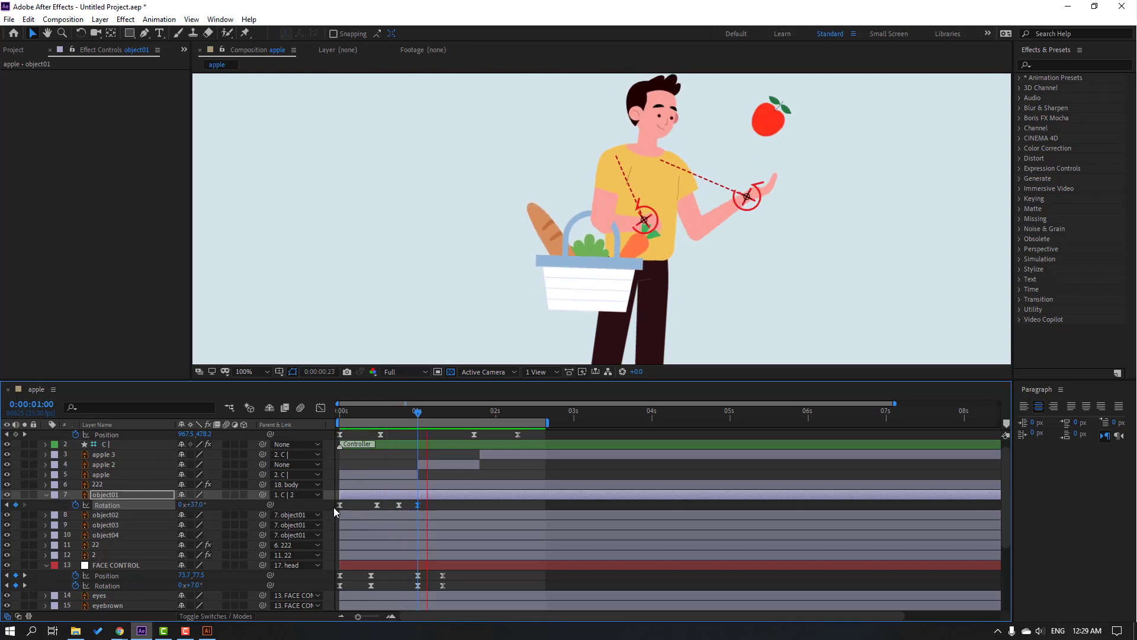
key("space")
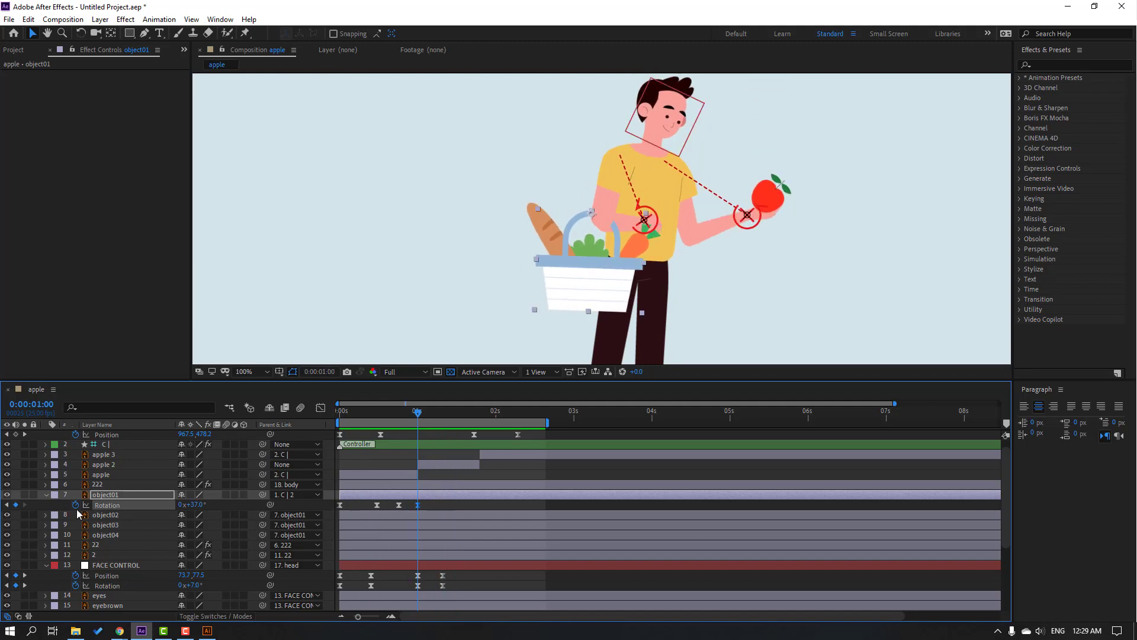
key("Return")
scroll(598, 222, "up", 1)
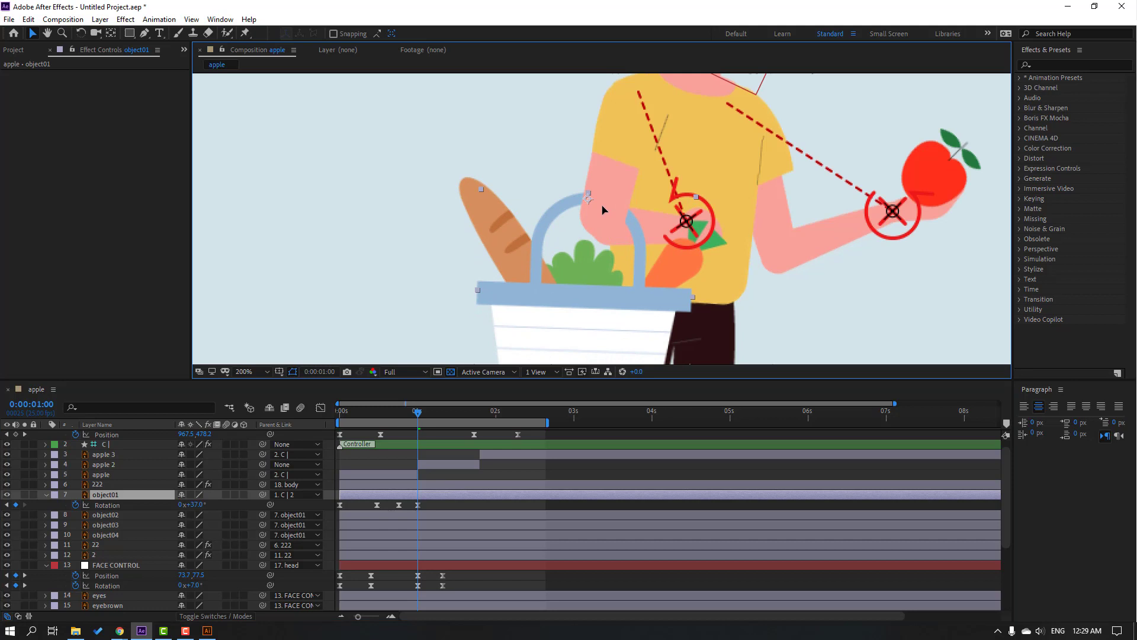
key("space")
scroll(581, 221, "down", 2)
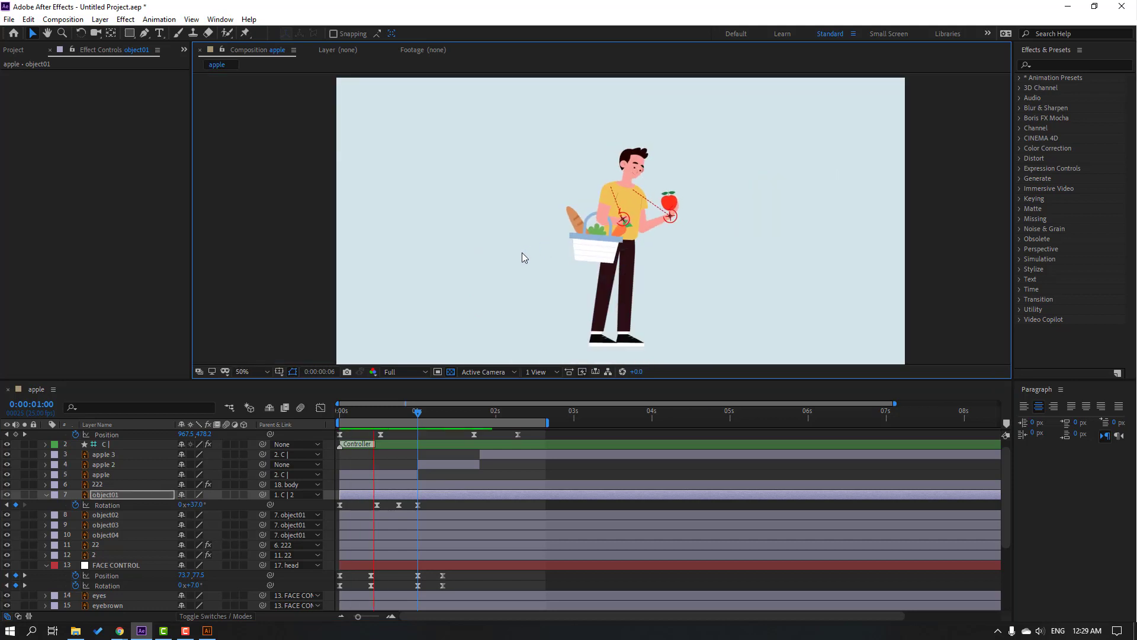
scroll(509, 256, "up", 1)
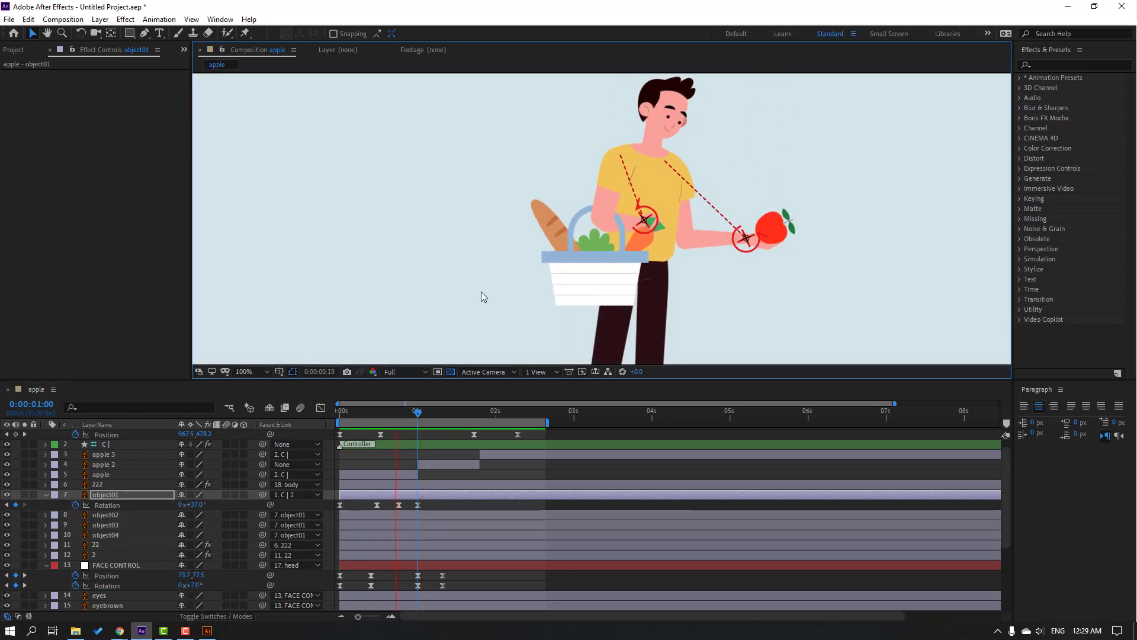
left_click(377, 411)
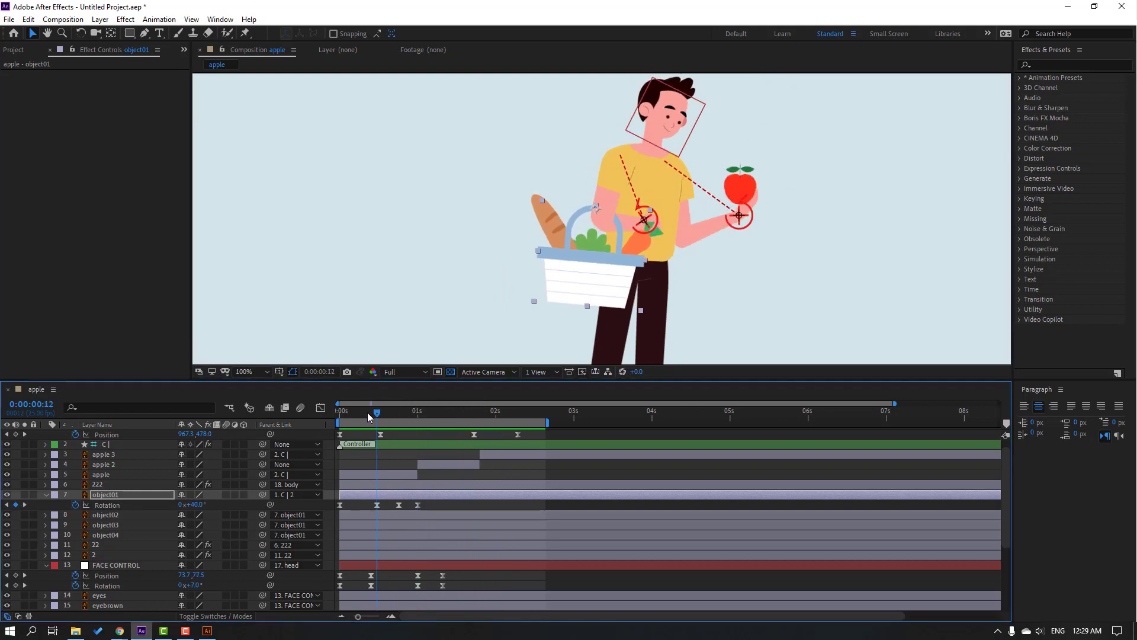
left_click_drag(367, 413, 306, 412)
- Set C | 2's Position X to 984.5 at 0:13 and about 942.5 at 2:05
scroll(119, 453, "up", 1)
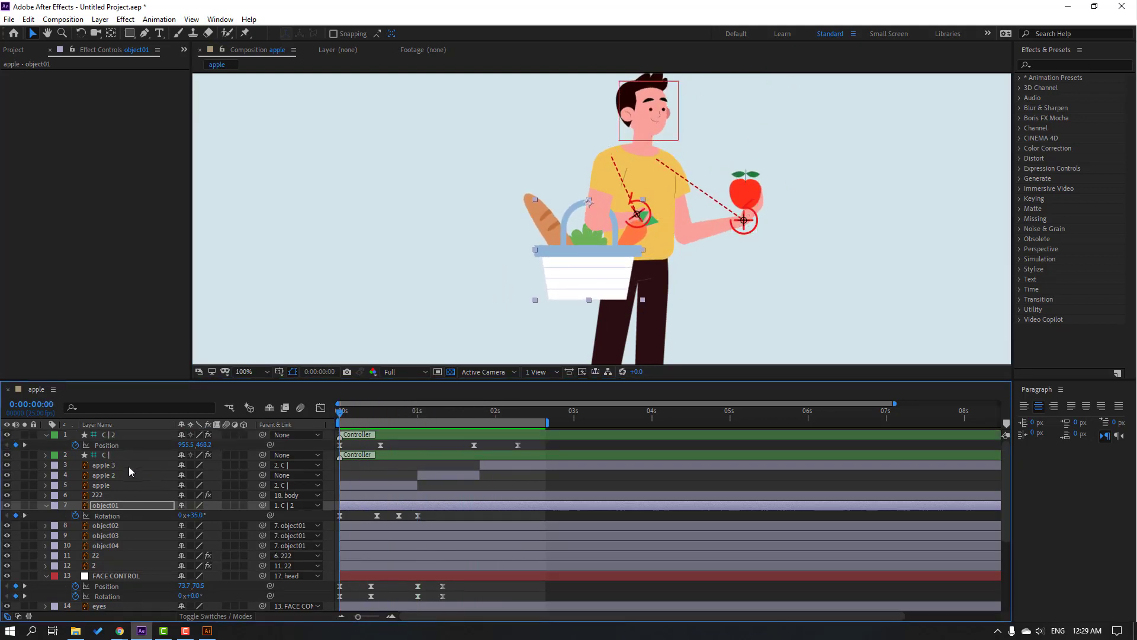
left_click(117, 435)
left_click_drag(351, 413, 381, 414)
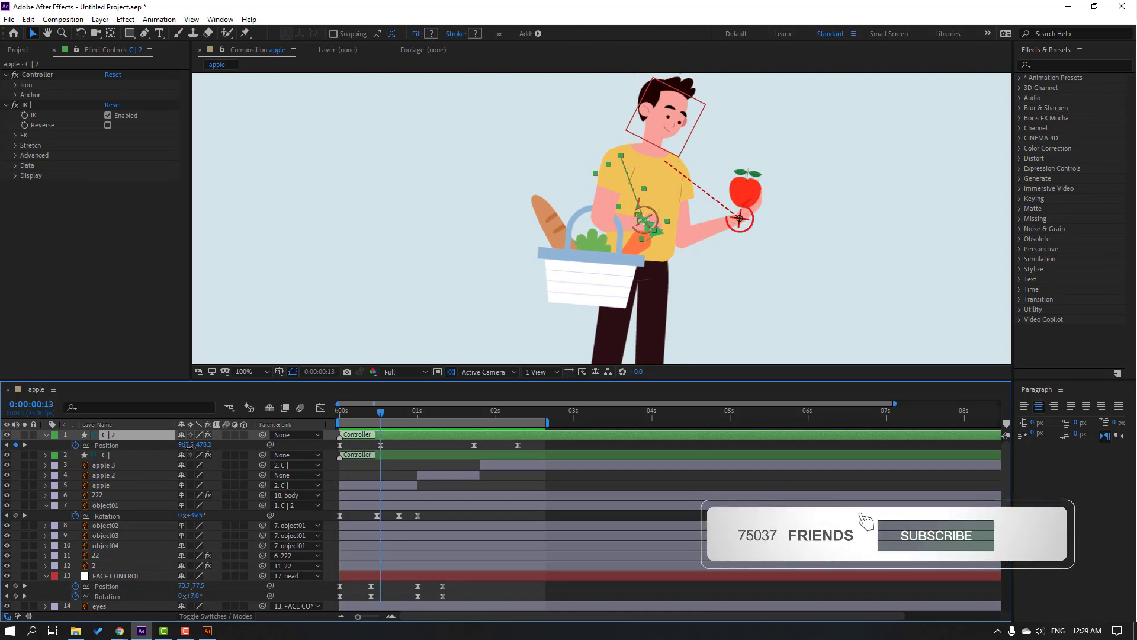
left_click_drag(186, 445, 209, 452)
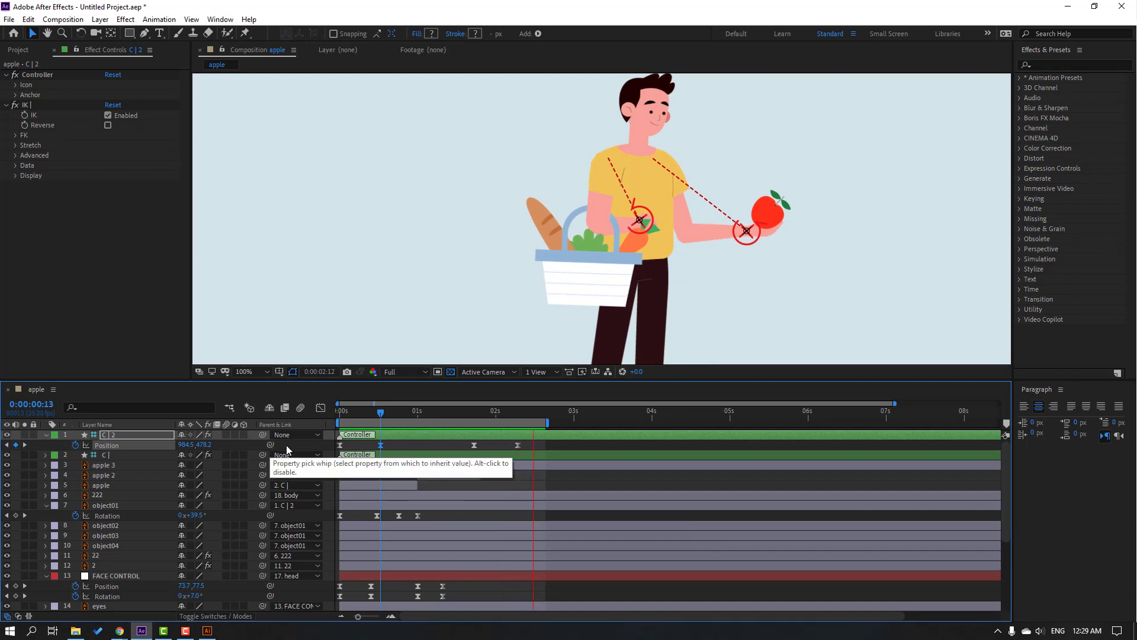
left_click(512, 413)
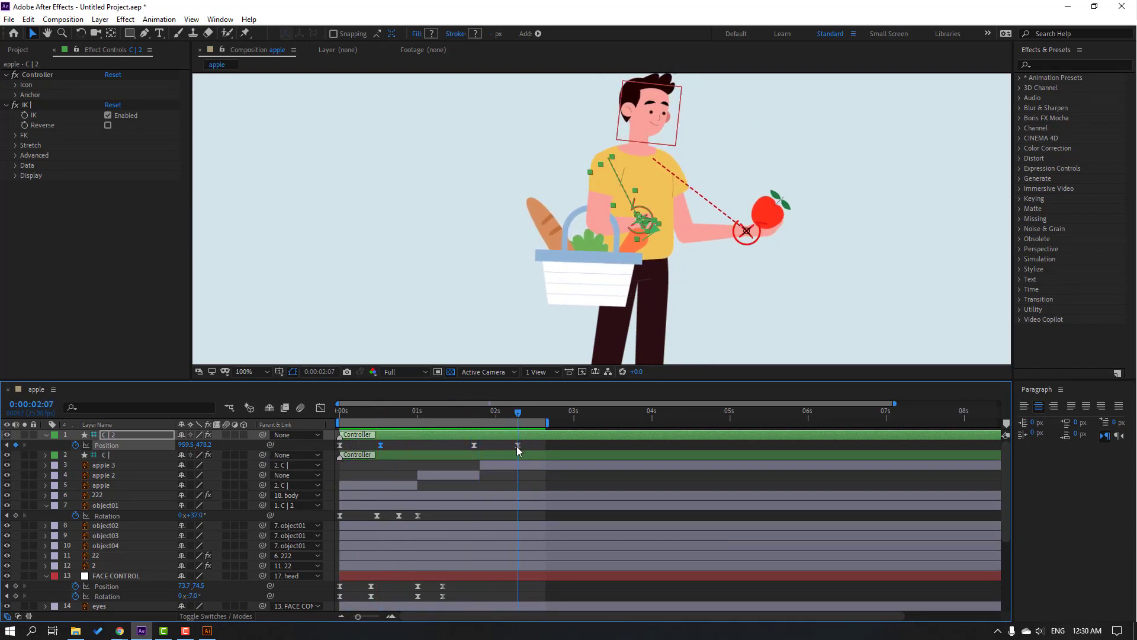
left_click_drag(179, 444, 172, 444)
- Preview the arm motion from the start and select the early C | 2 Position keyframe
key("space")
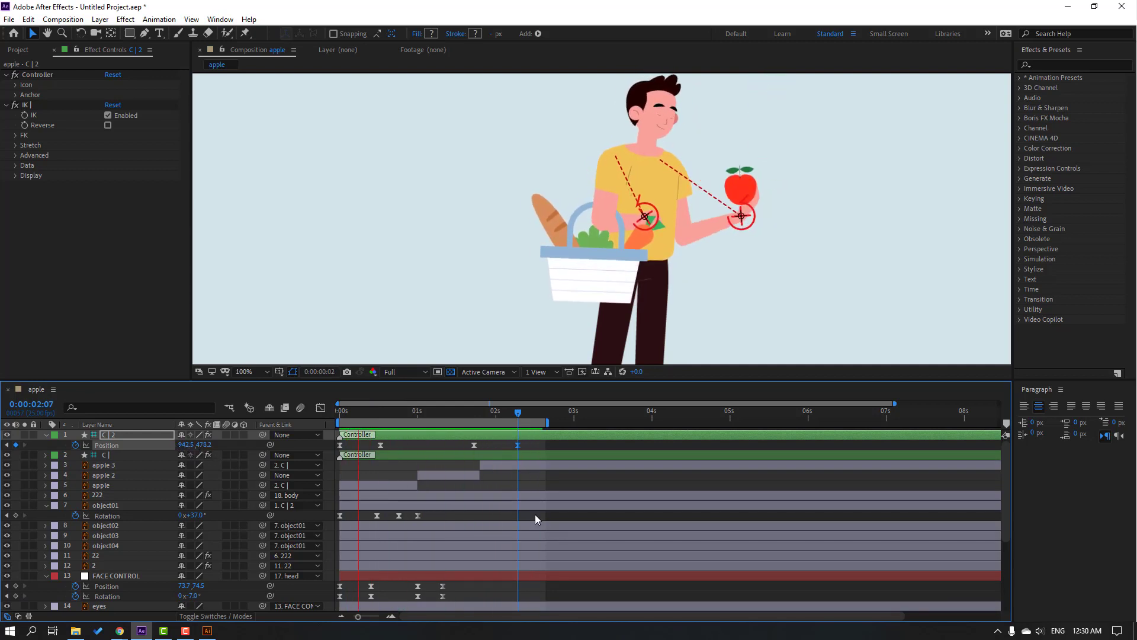
key("space")
key("Home")
left_click(380, 444)
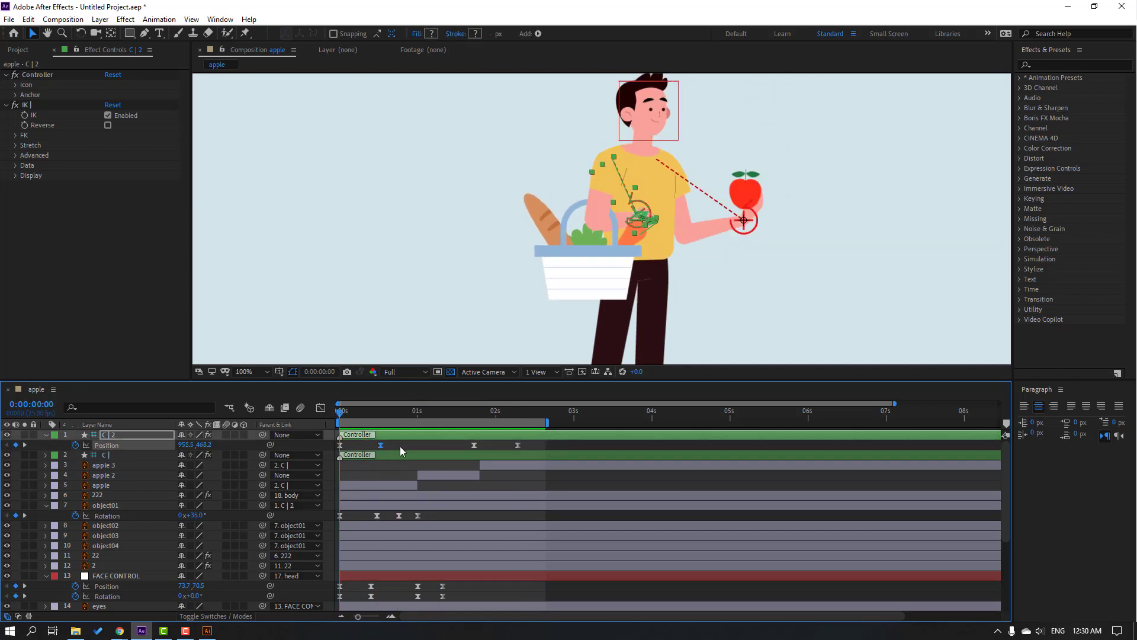
- Add an object01 Rotation keyframe at 1:18 holding the basket at 37°
left_click_drag(377, 410, 473, 408)
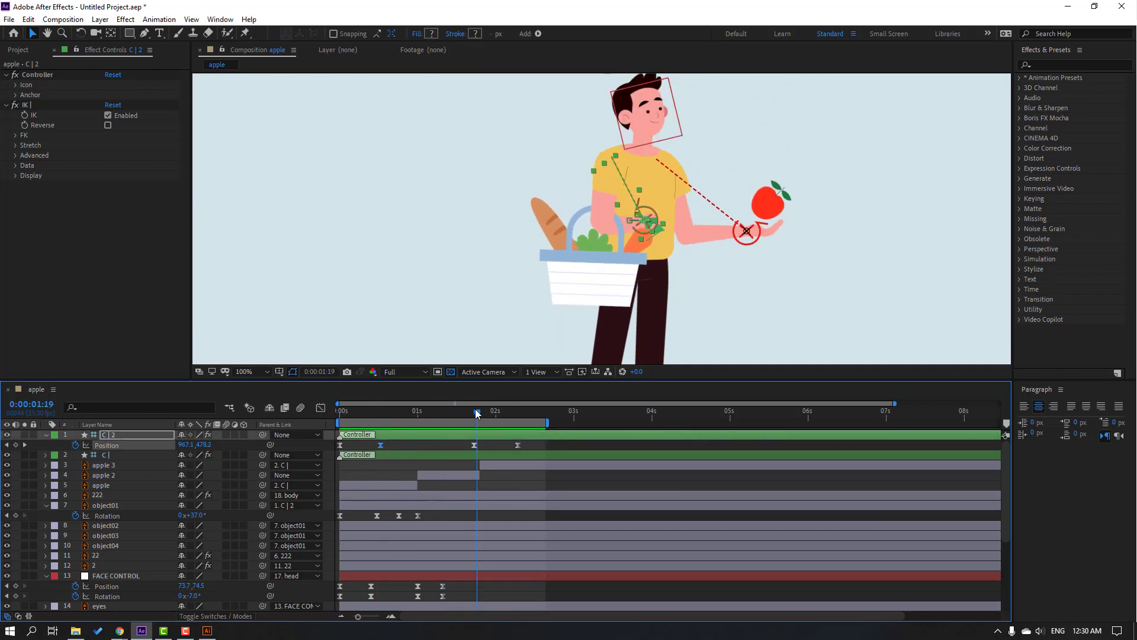
left_click(474, 445)
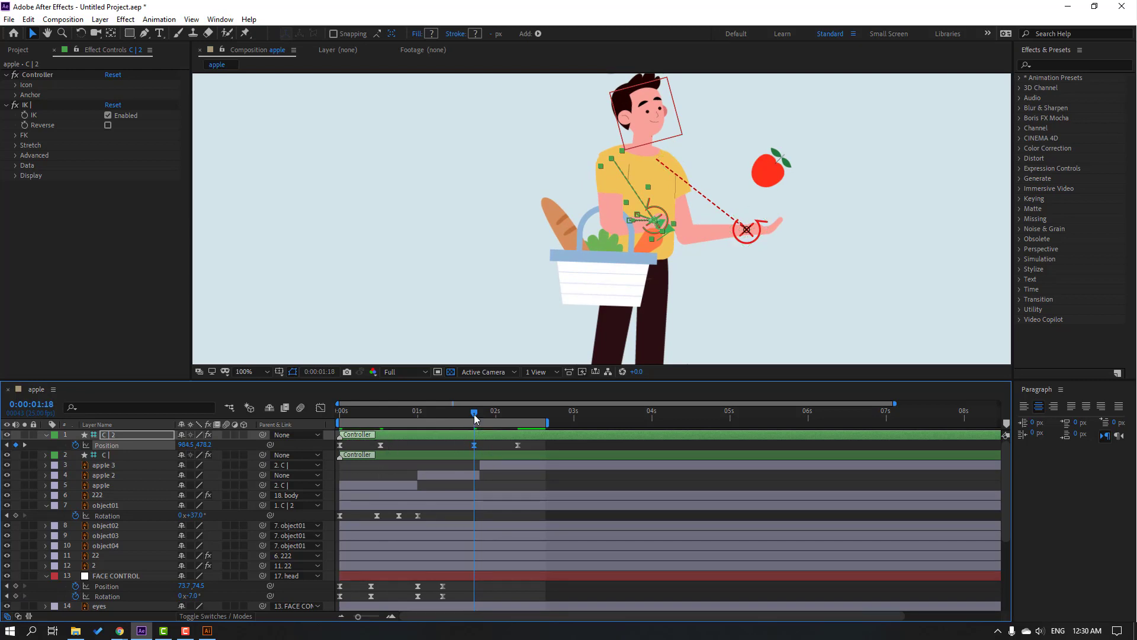
mouse_move(474, 418)
left_mouse_down()
mouse_move(372, 415)
mouse_move(473, 414)
left_mouse_up()
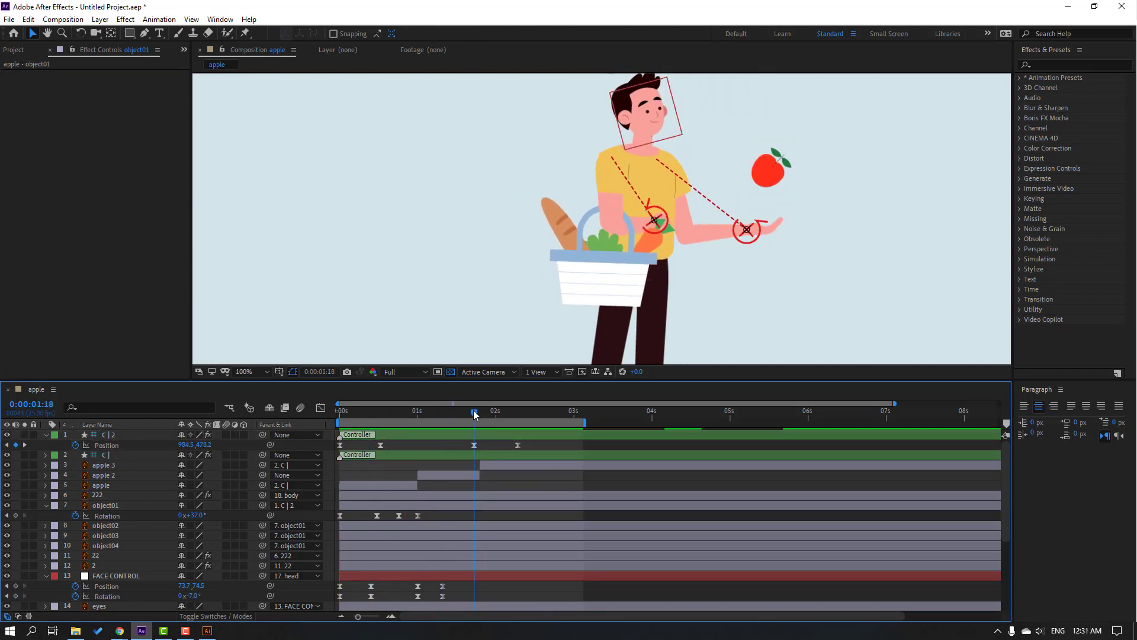
left_click(16, 515)
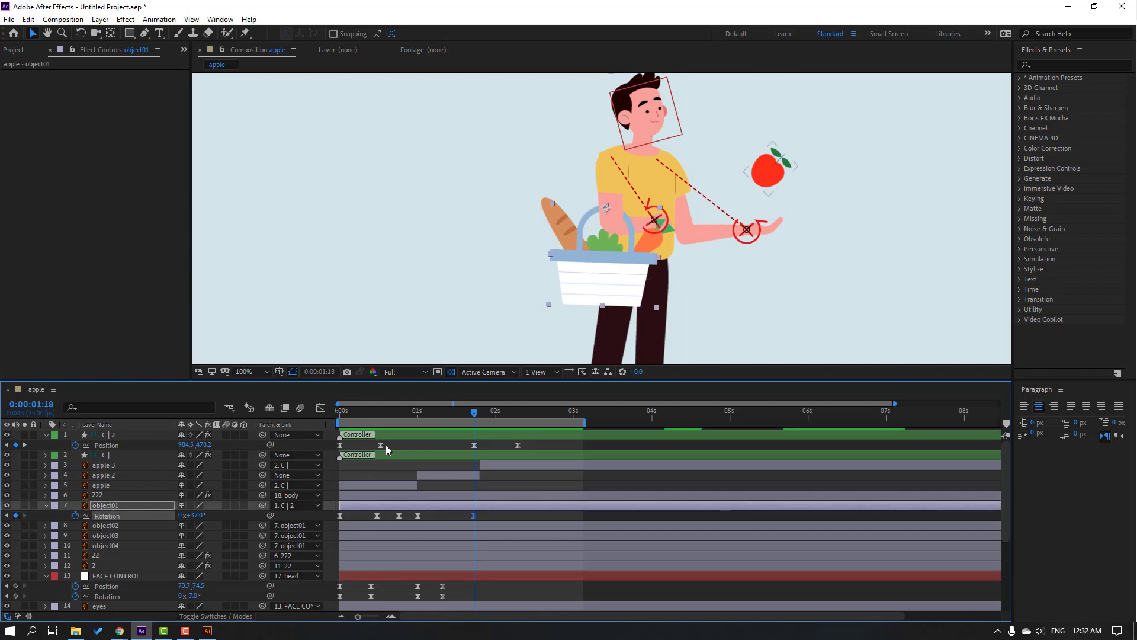
left_click_drag(473, 414, 518, 415)
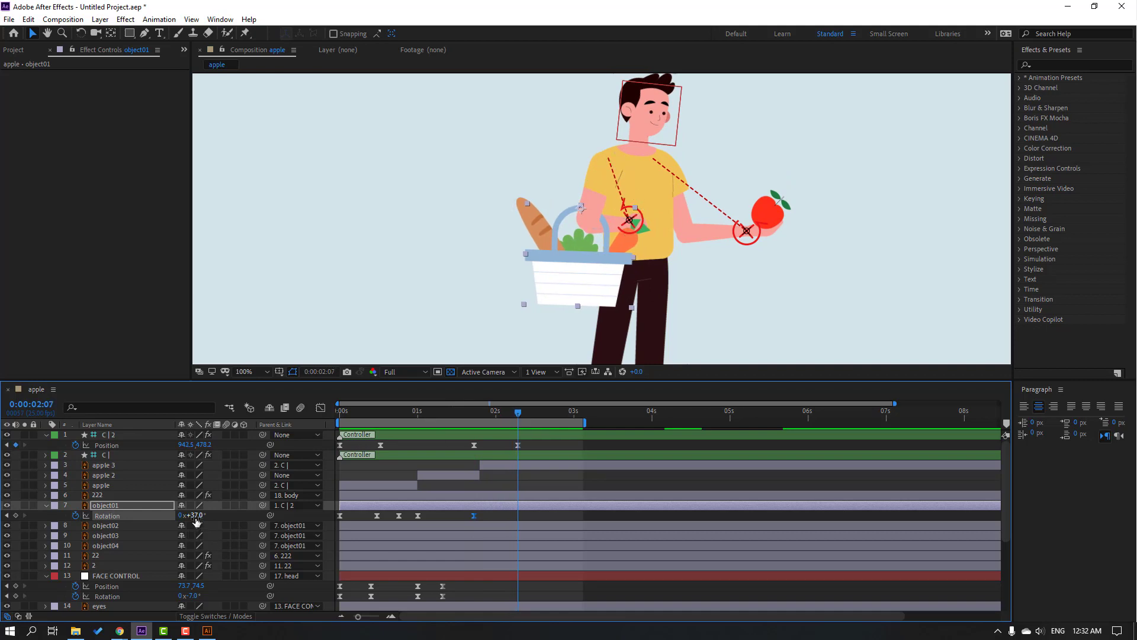
- Key basket rotation at 42° at 2:07, 38° at 2:13 and 40° at 2:17
left_click_drag(198, 517, 204, 517)
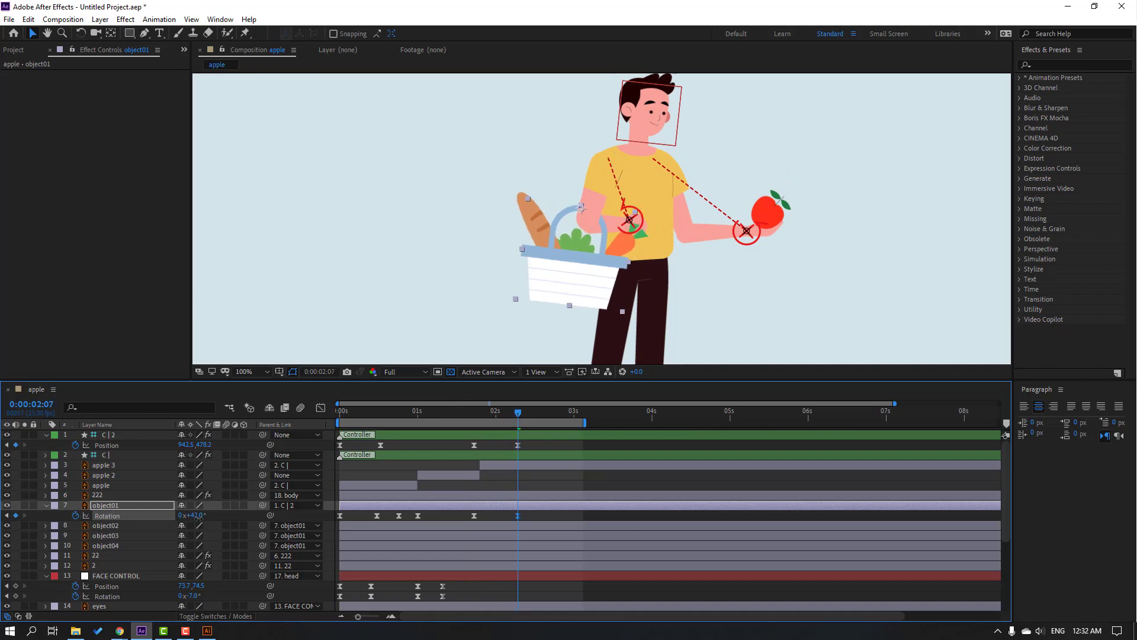
left_click_drag(519, 416, 536, 417)
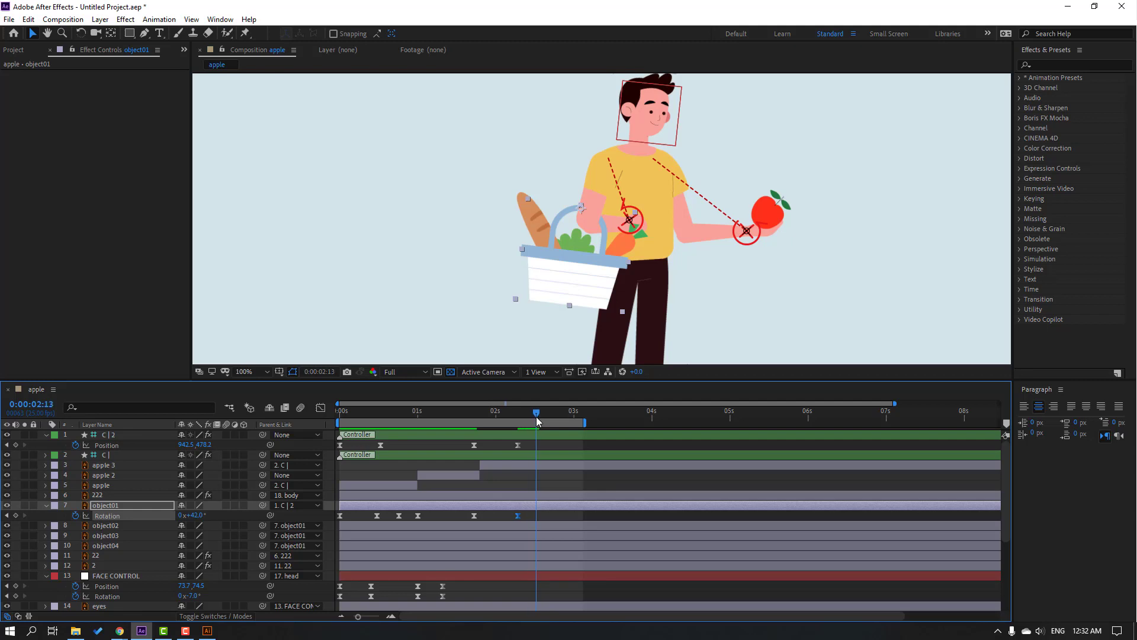
left_click_drag(195, 516, 192, 515)
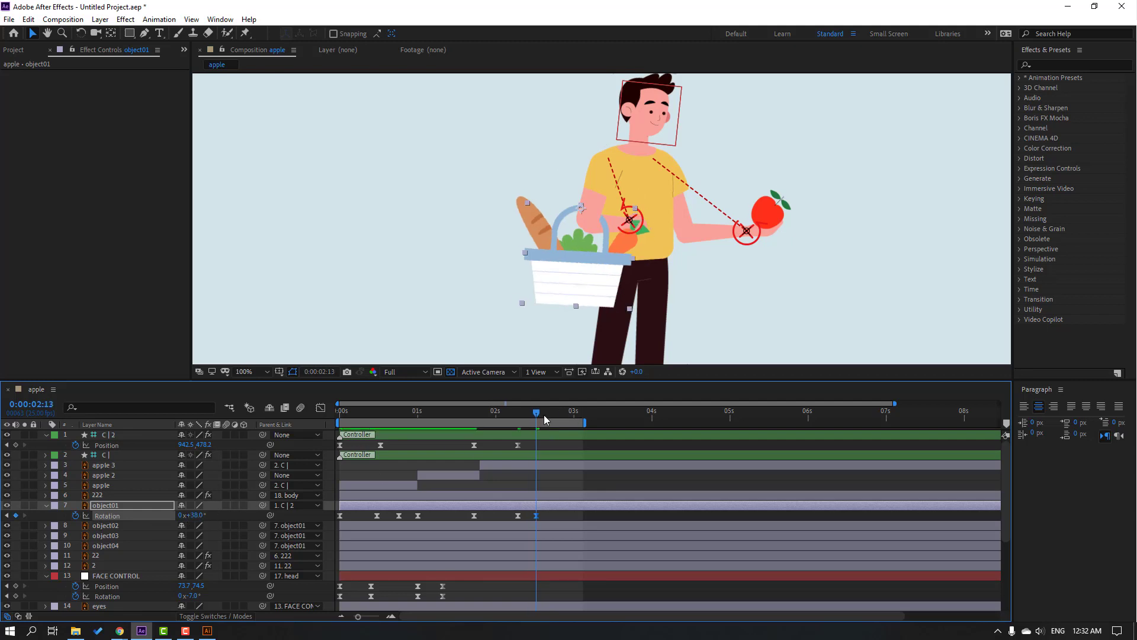
left_click_drag(544, 415, 549, 416)
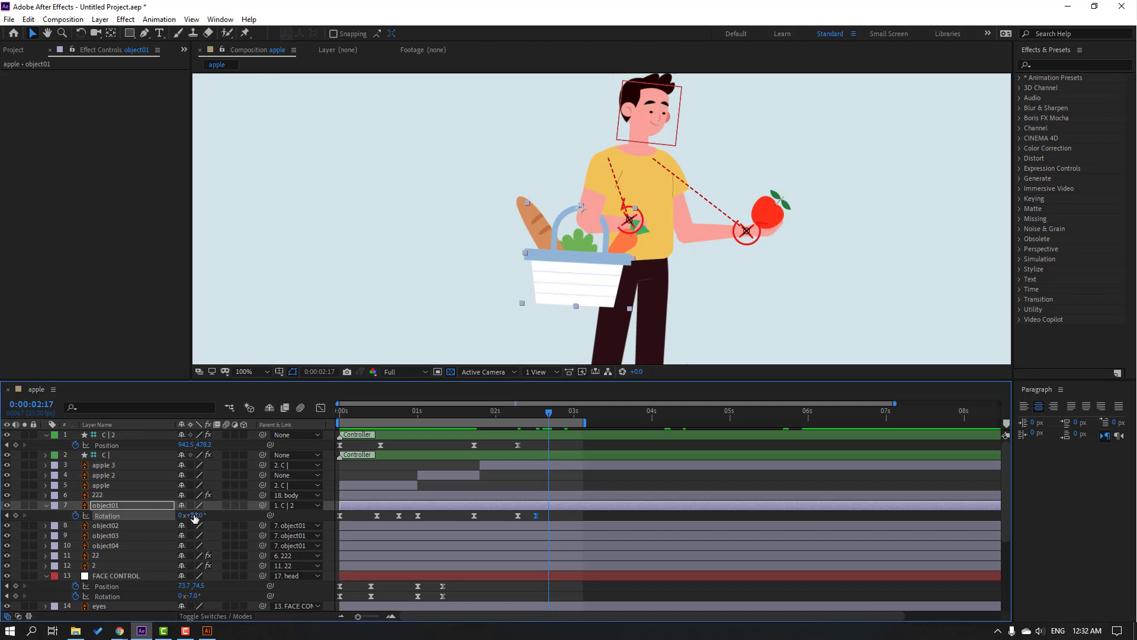
left_click_drag(195, 515, 196, 515)
left_click_drag(510, 415, 549, 414)
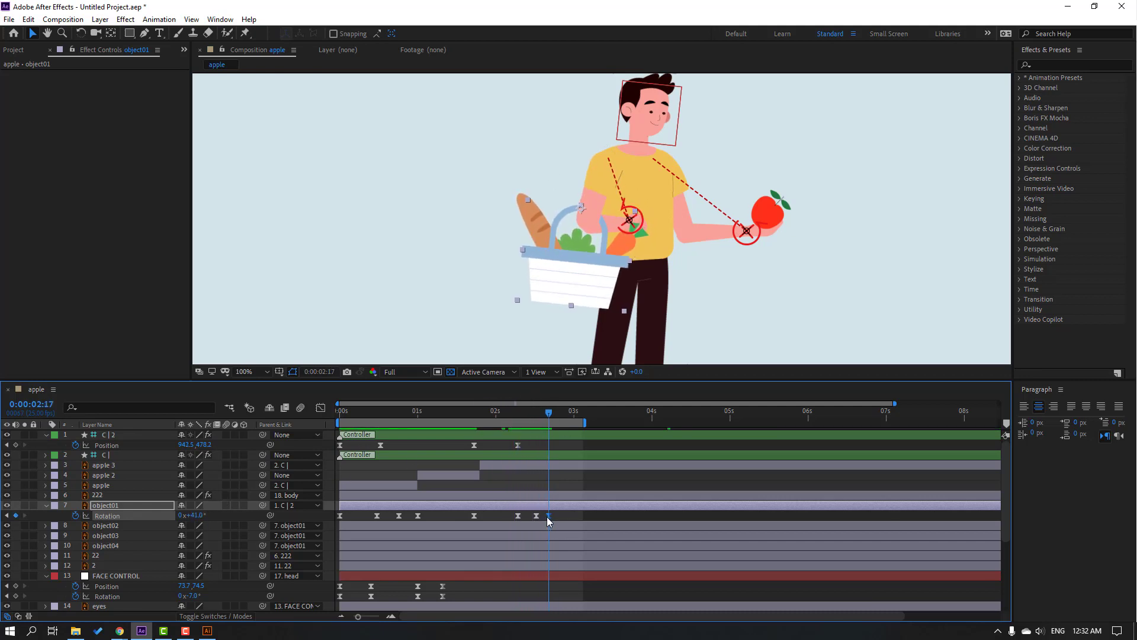
- Retime the last basket Rotation keyframes later and preview the sway
left_click_drag(549, 516, 500, 520)
key("space")
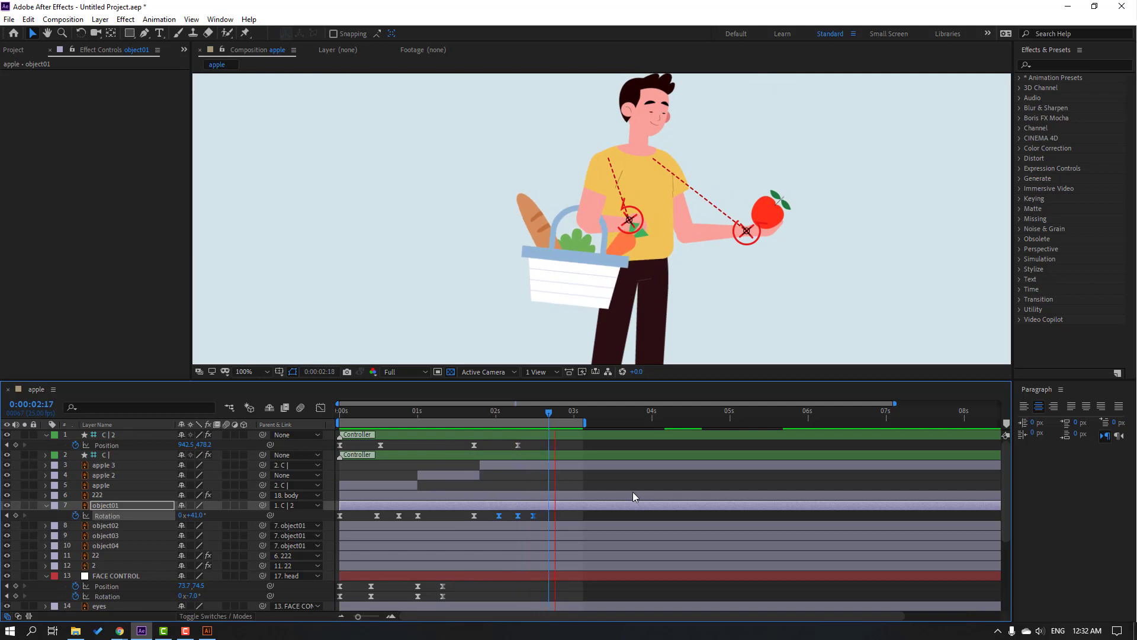
key("space")
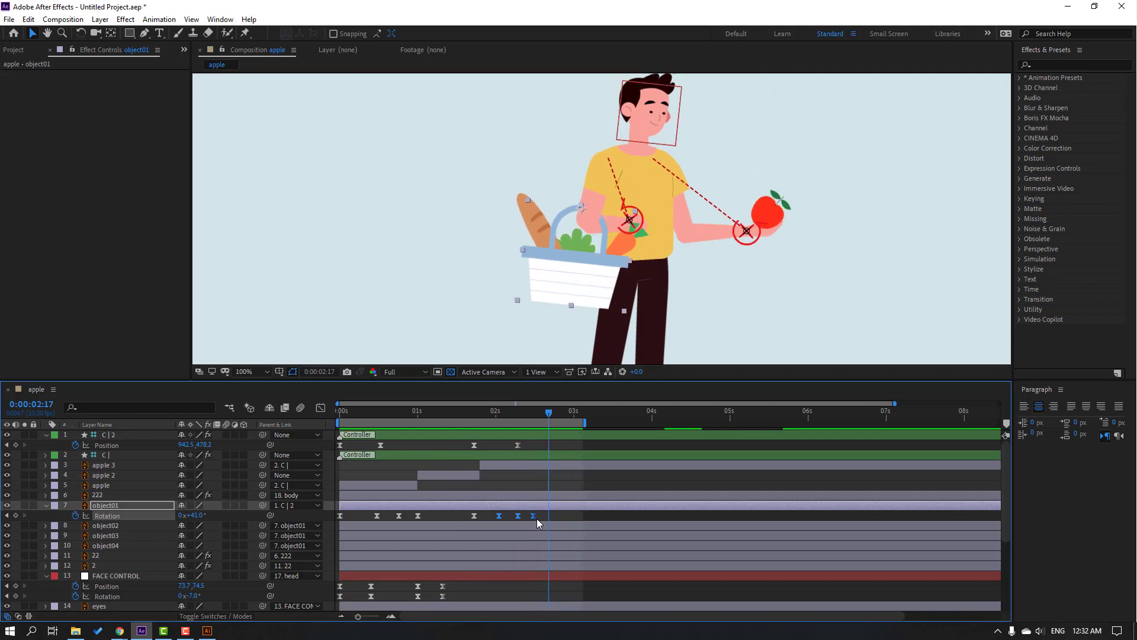
left_click_drag(533, 515, 548, 516)
left_click(568, 519)
key("space")
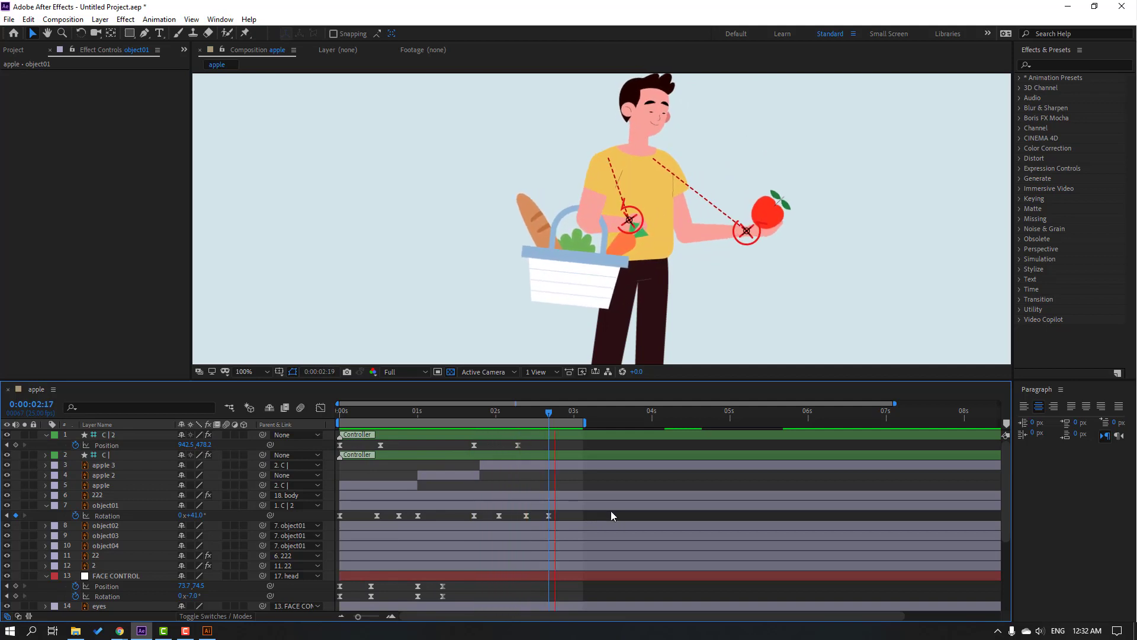
left_click_drag(579, 512, 508, 516)
key("space")
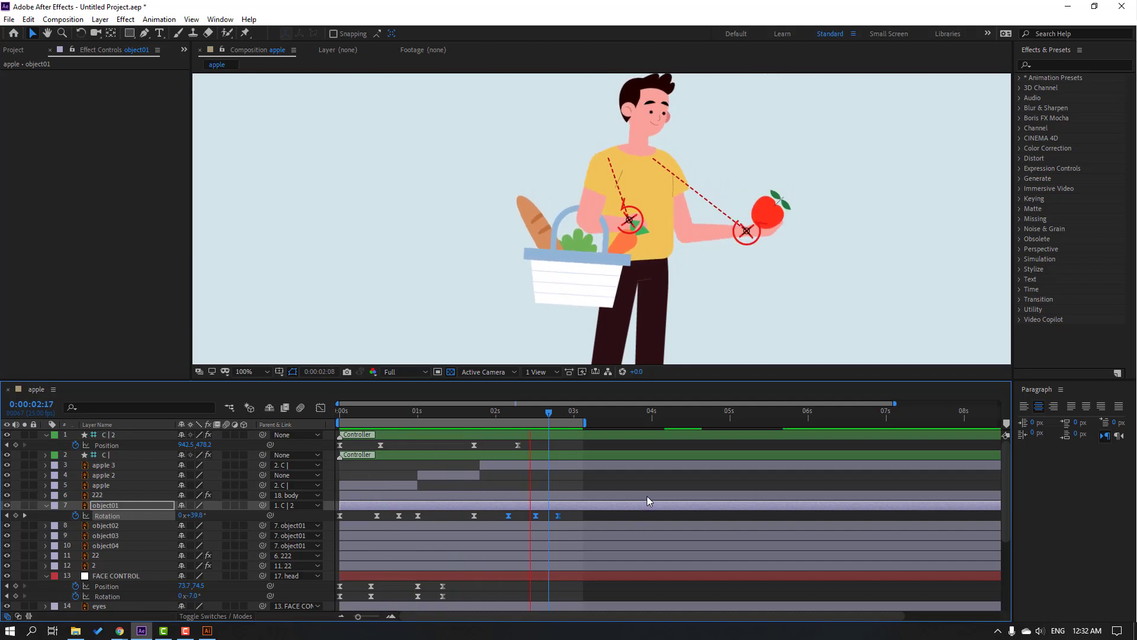
- Change C | 2's Position Y at 2:07 from 478.2 to 493.2, preview, then select object01
scroll(488, 299, "down", 2)
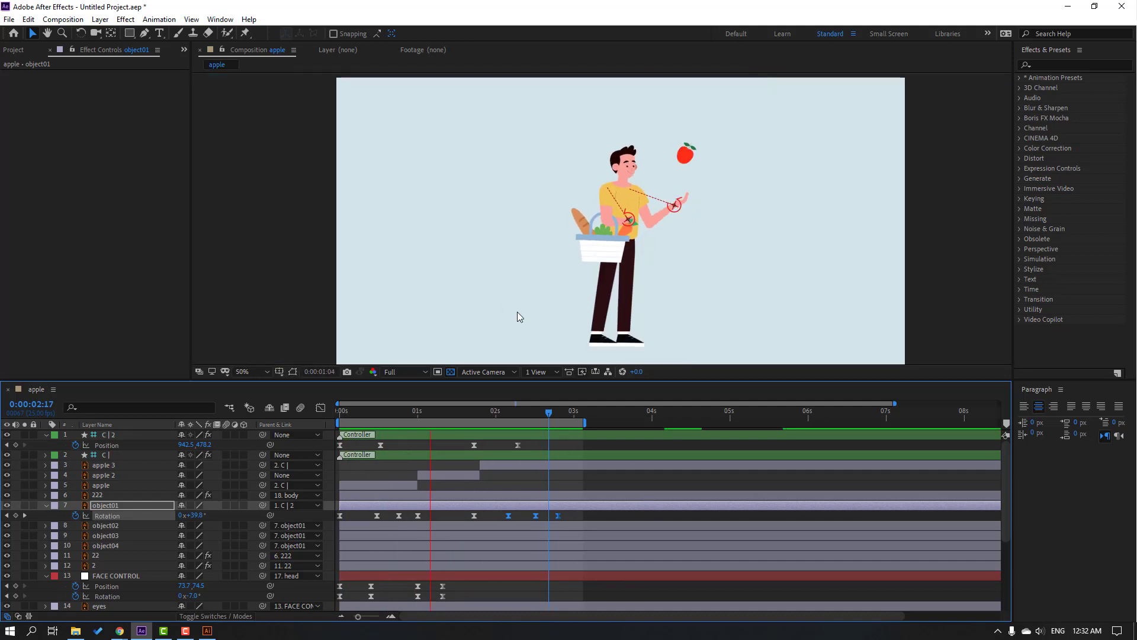
left_click(517, 312)
left_click(518, 414)
left_click(517, 445)
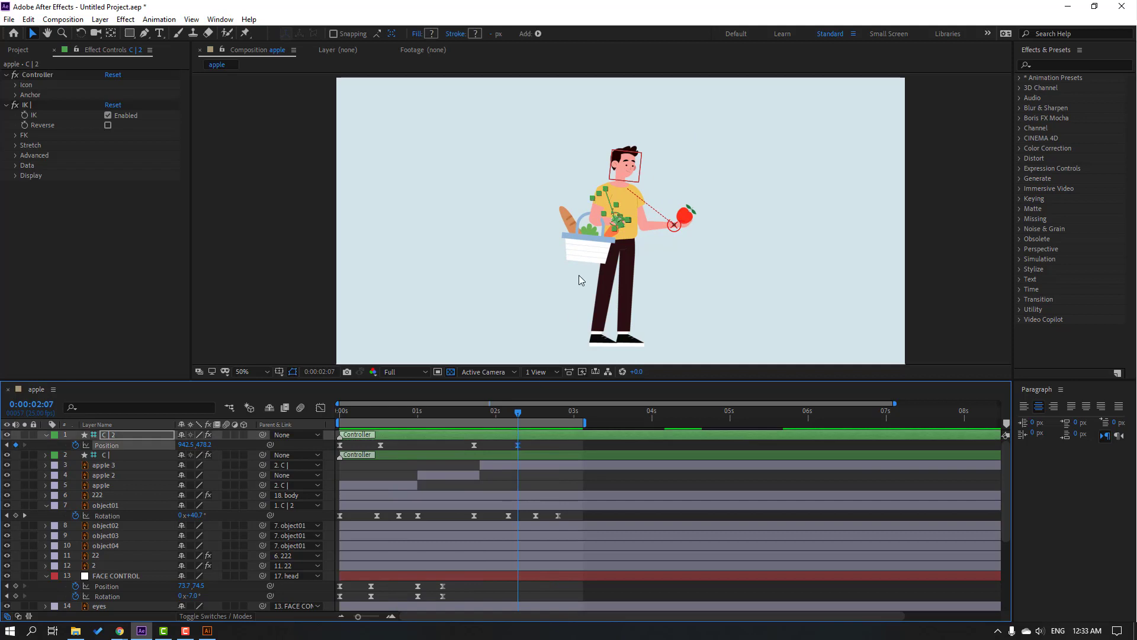
scroll(578, 275, "up", 2)
left_click_drag(203, 445, 214, 446)
key("space")
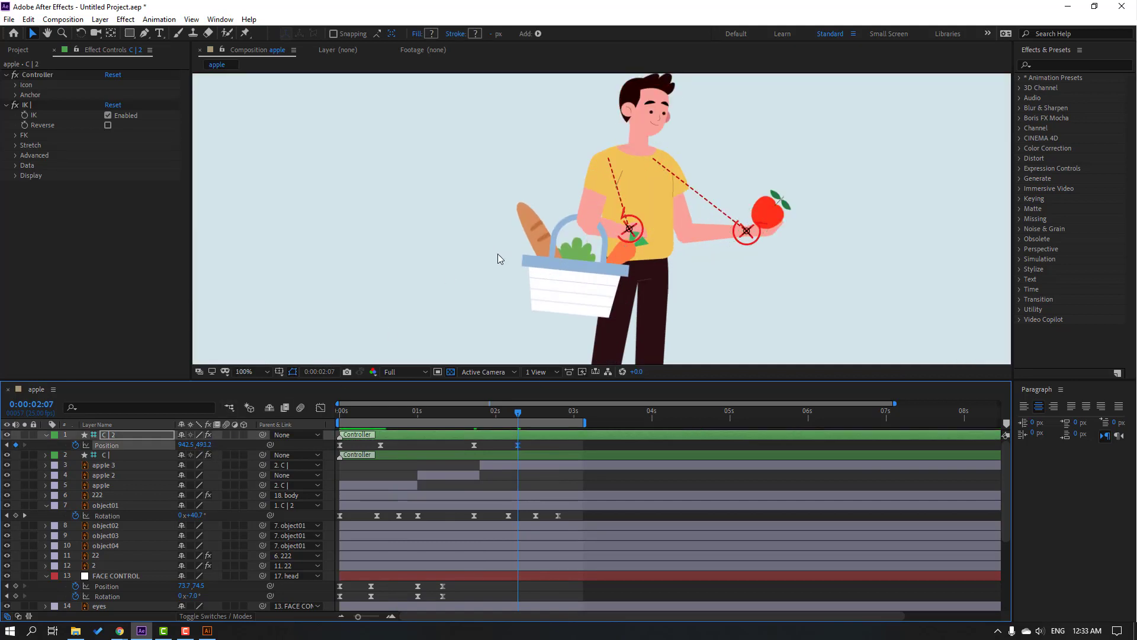
scroll(501, 254, "down", 2)
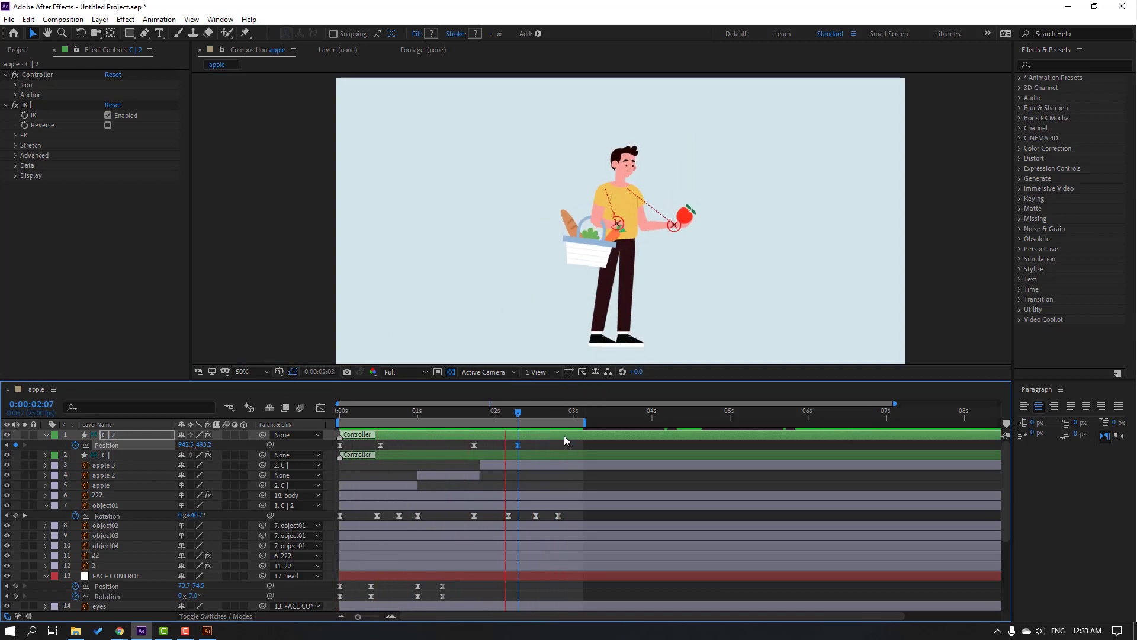
left_click(489, 415)
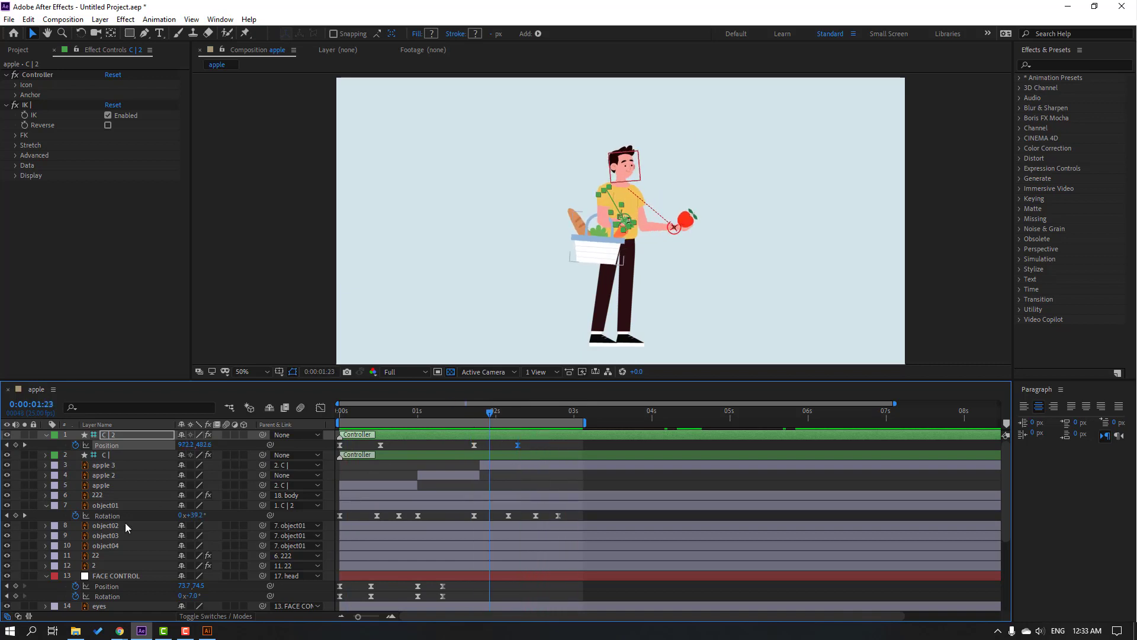
left_click(109, 507)
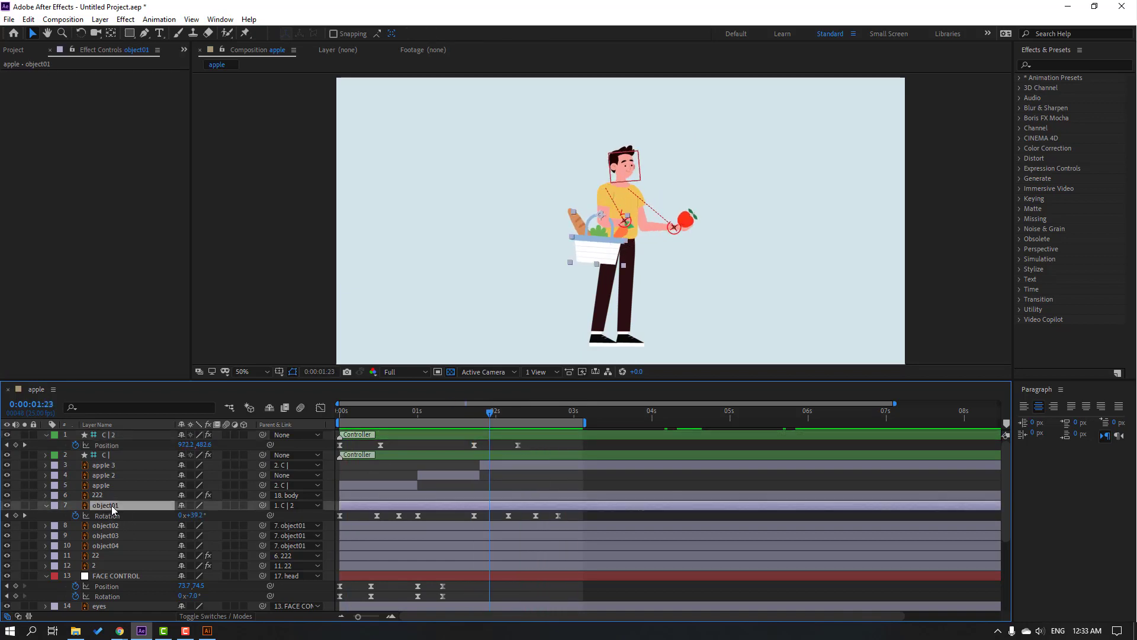
- Start a Position keyframe on object01 at 0:00:01:18
key("shift+p")
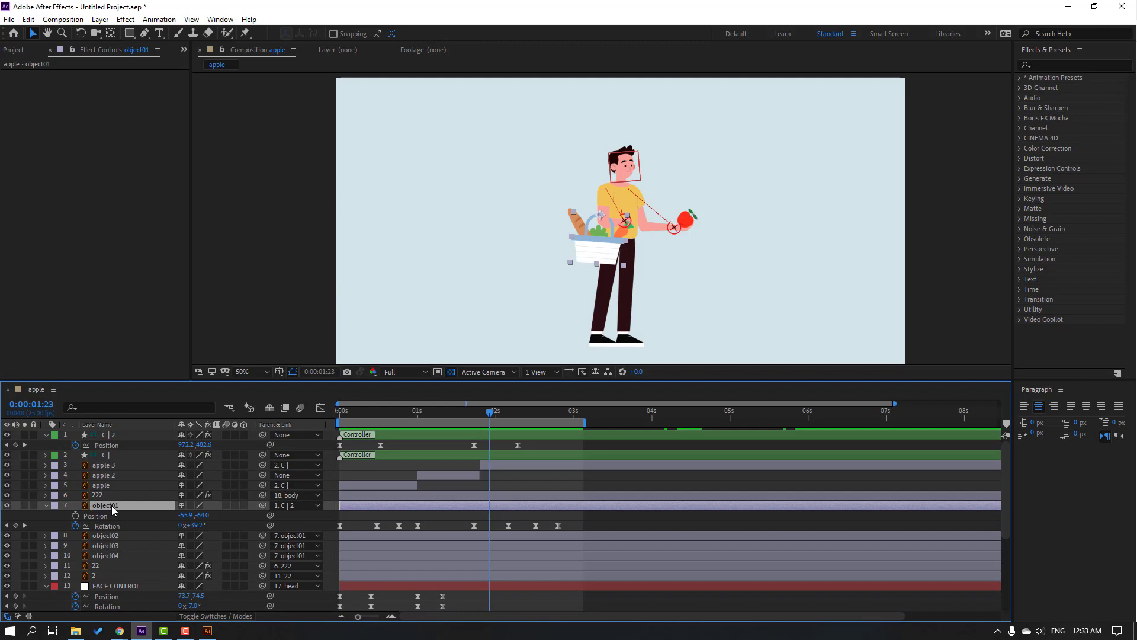
left_click(469, 410)
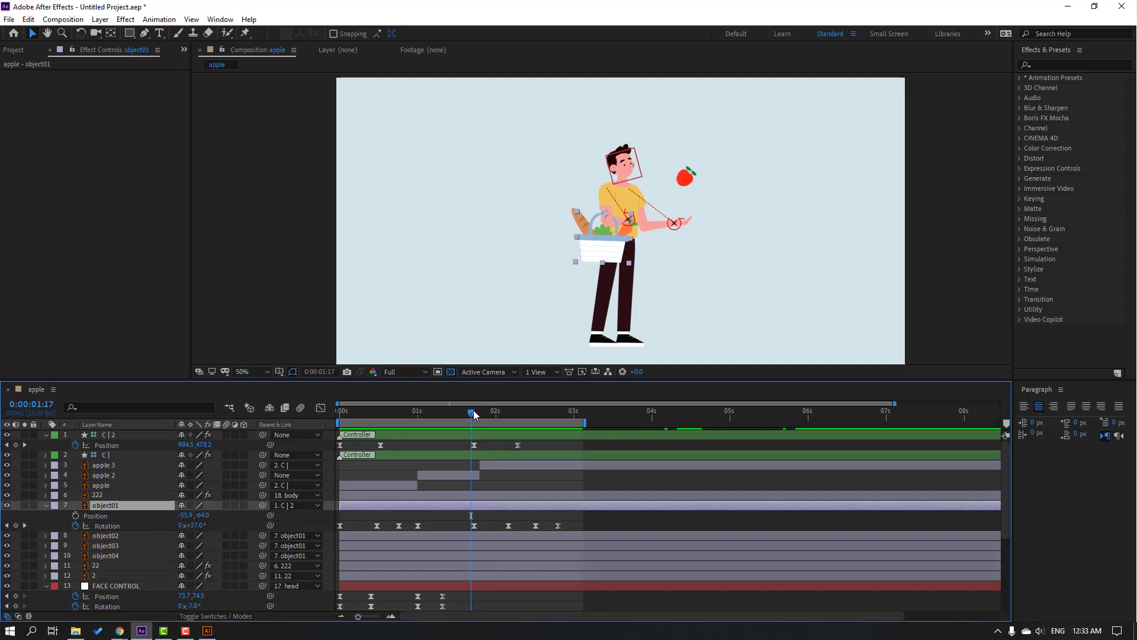
left_click_drag(474, 412, 479, 413)
key("Page_Up")
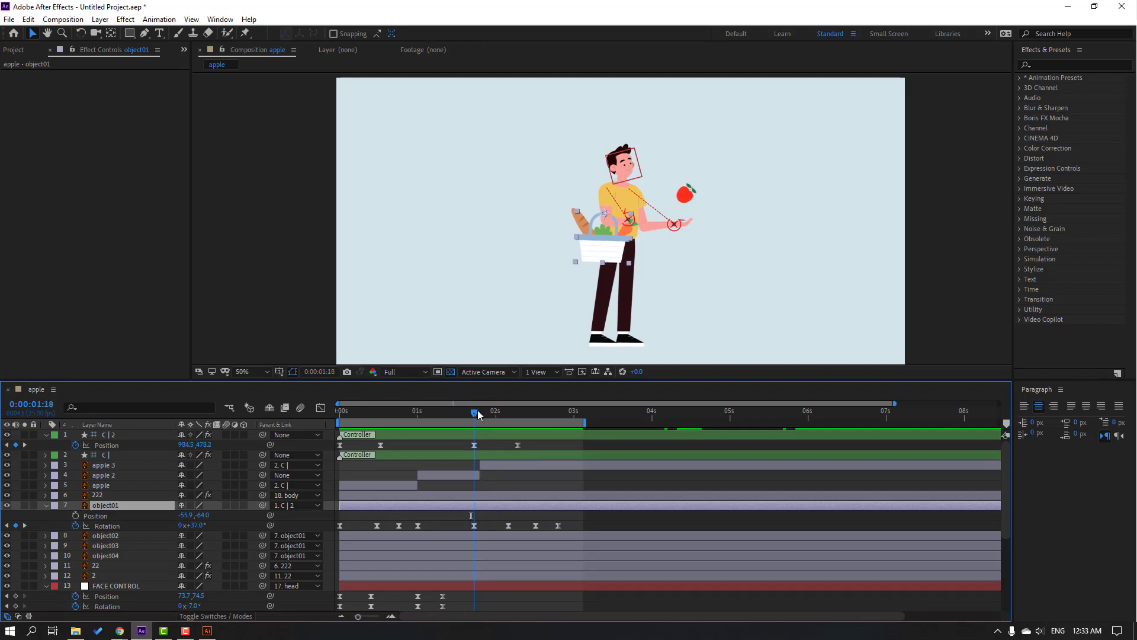
left_click(75, 515)
- Move the basket at 2:07 to position -44.6, -78.0
scroll(592, 257, "up", 2)
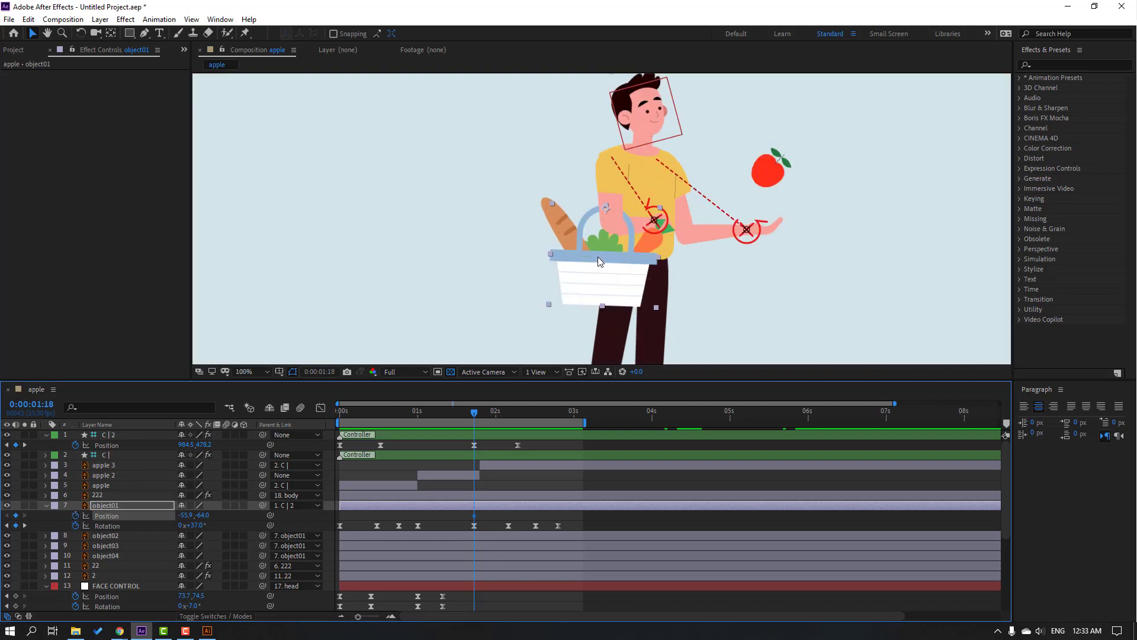
left_click_drag(474, 412, 518, 418)
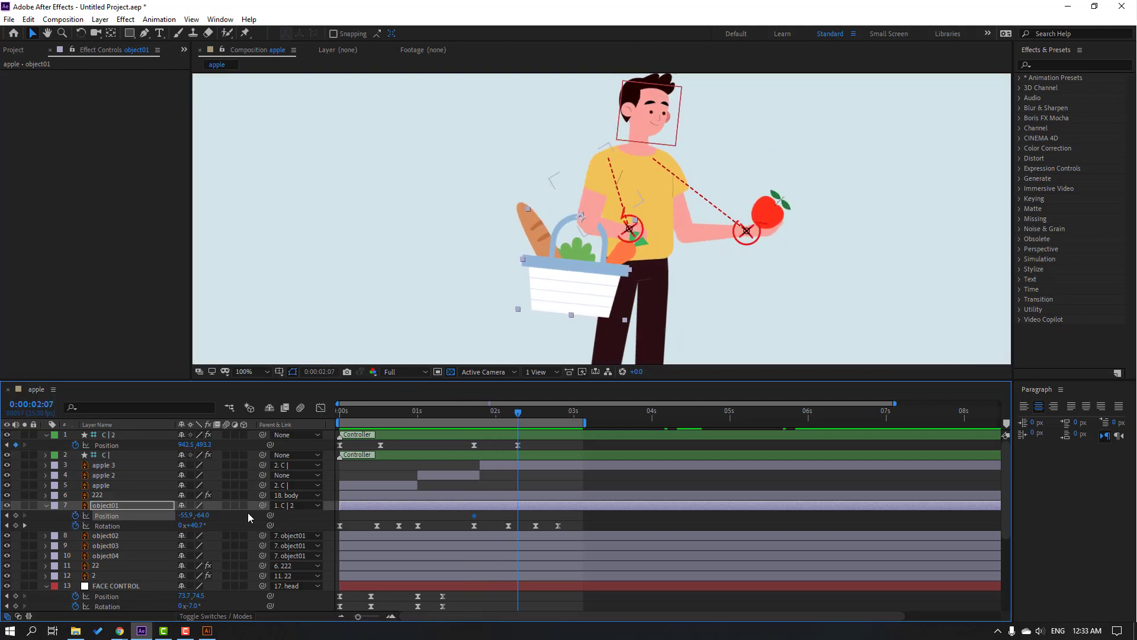
scroll(604, 303, "up", 2)
left_click_drag(604, 303, 613, 293)
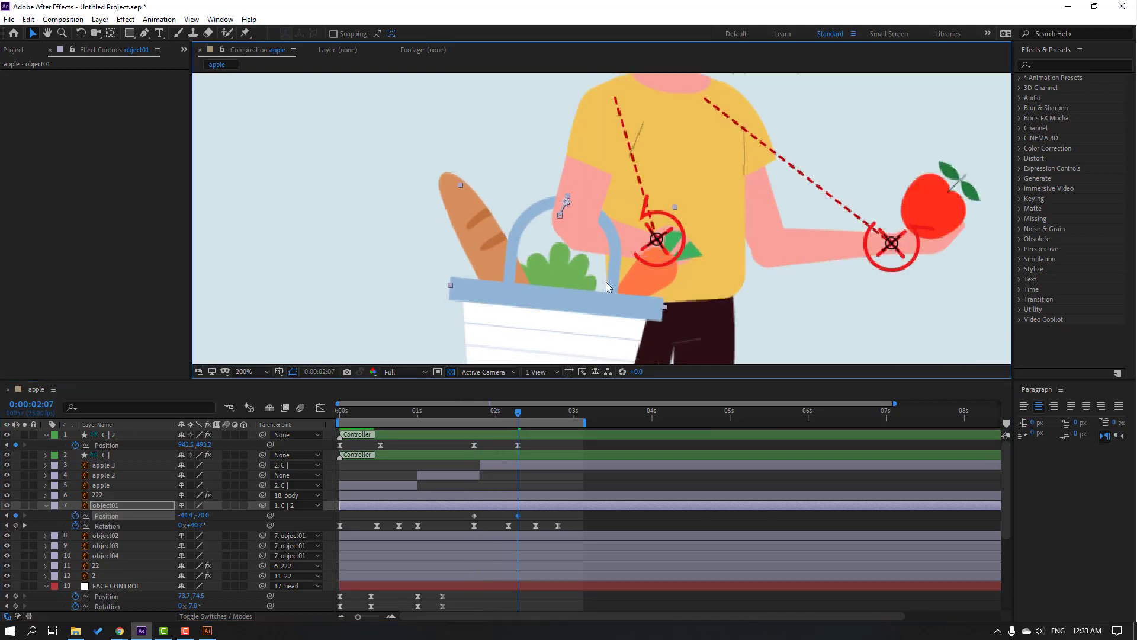
scroll(606, 282, "down", 2)
left_click_drag(468, 413, 555, 411)
- Apply Easy Ease to both basket Position keyframes
left_click_drag(536, 509, 480, 524)
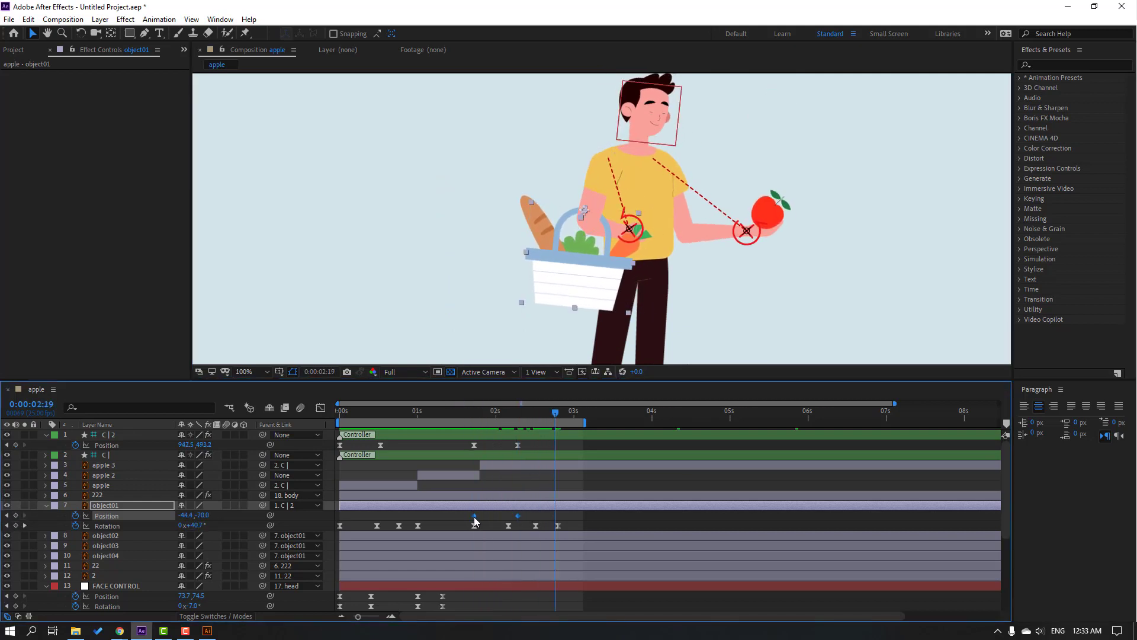
right_click(473, 516)
mouse_move(533, 506)
left_click(628, 546)
- Play the animation from the start
left_click_drag(444, 411, 340, 413)
left_click(462, 453)
key("space")
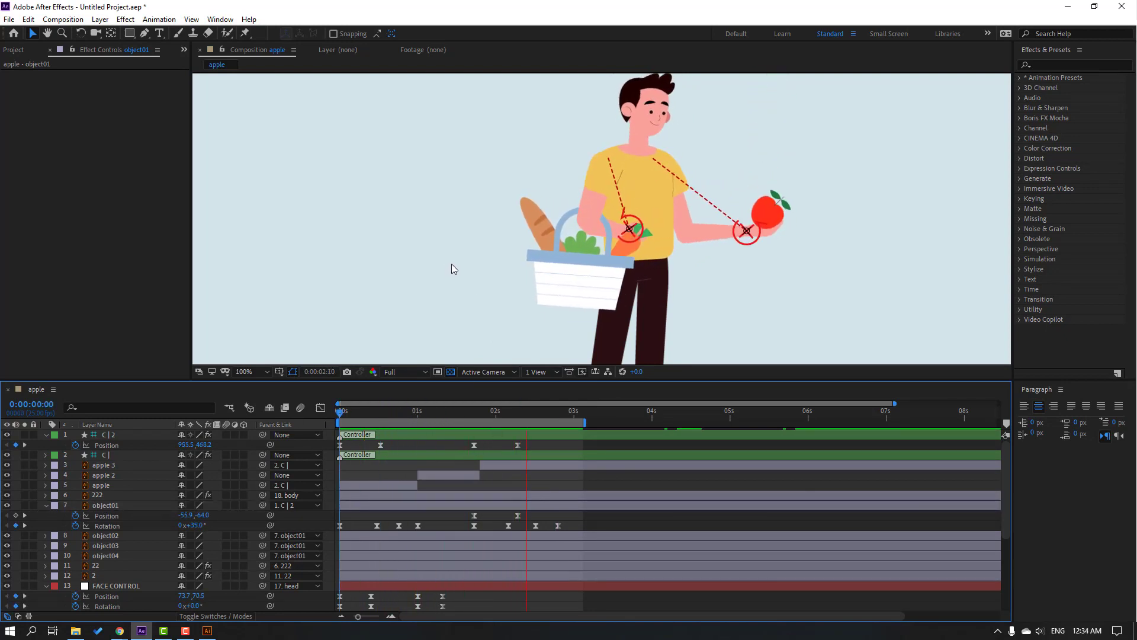
key("comma")
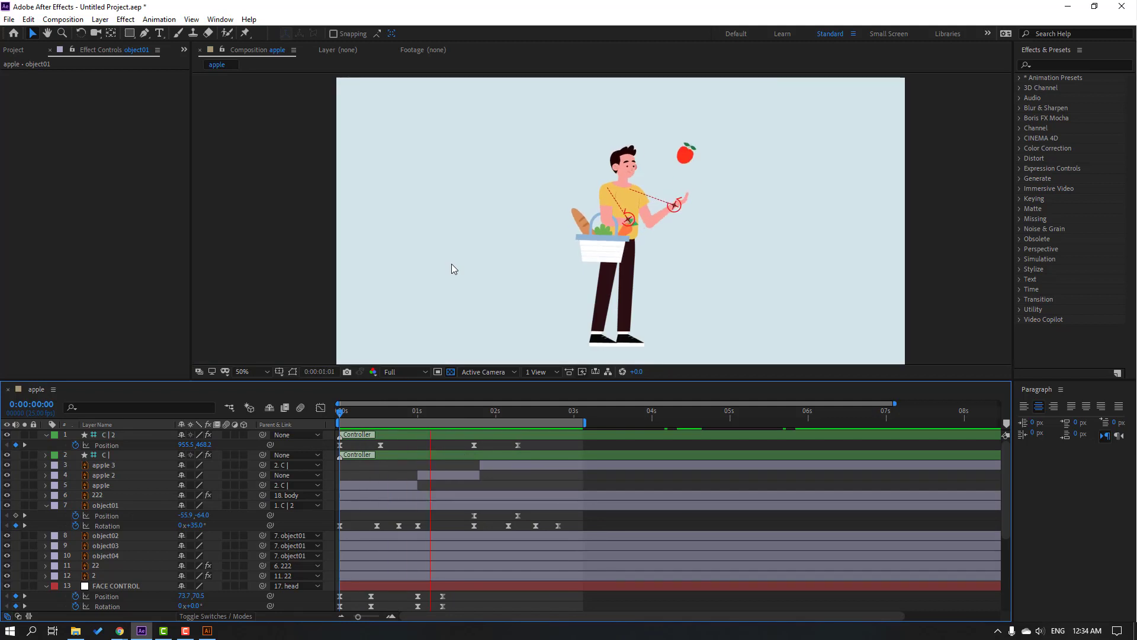